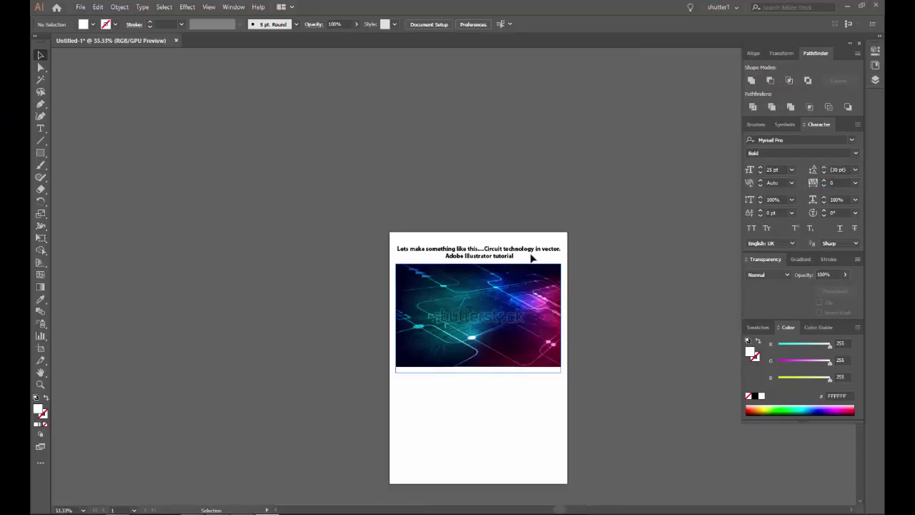
Step: Move the circuit reference image and its title text off the artboard to the left
left_click_drag(541, 319, 268, 319)
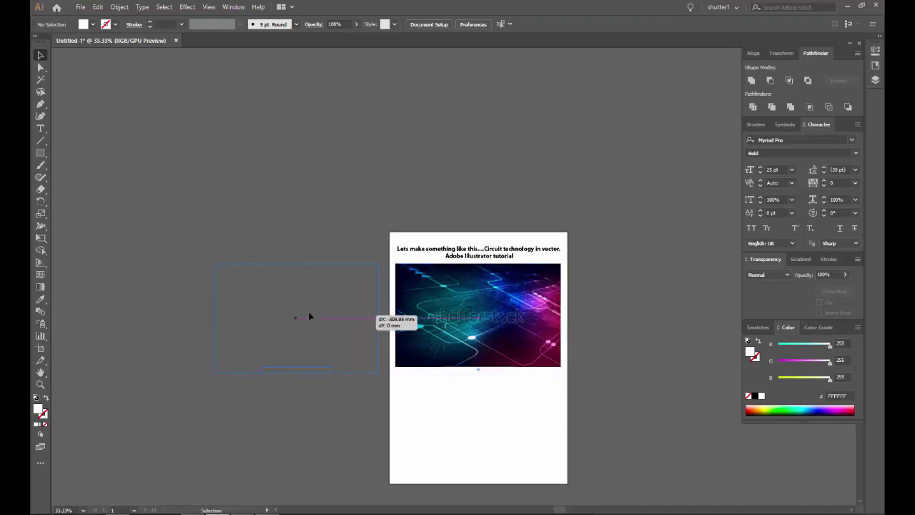
left_click(493, 254)
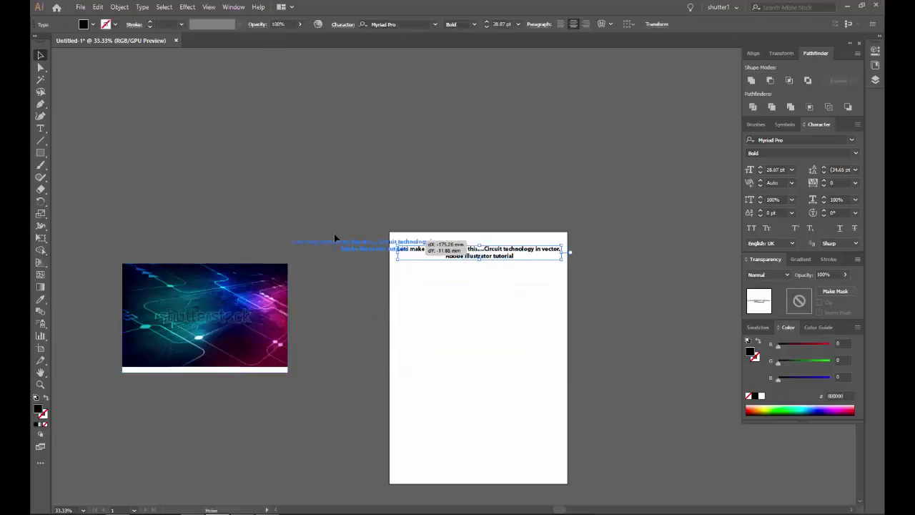
left_click_drag(510, 254, 264, 247)
Step: Reframe the view and pick the Rectangle Tool from the shape flyout
scroll(201, 318, "up", 2)
scroll(229, 317, "right", 3)
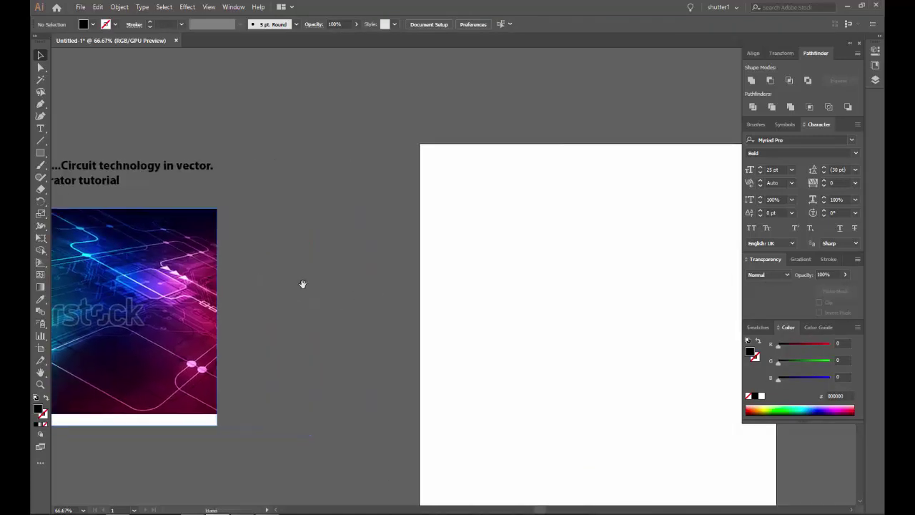
scroll(302, 284, "right", 3)
scroll(288, 276, "up", 1)
scroll(319, 256, "left", 3)
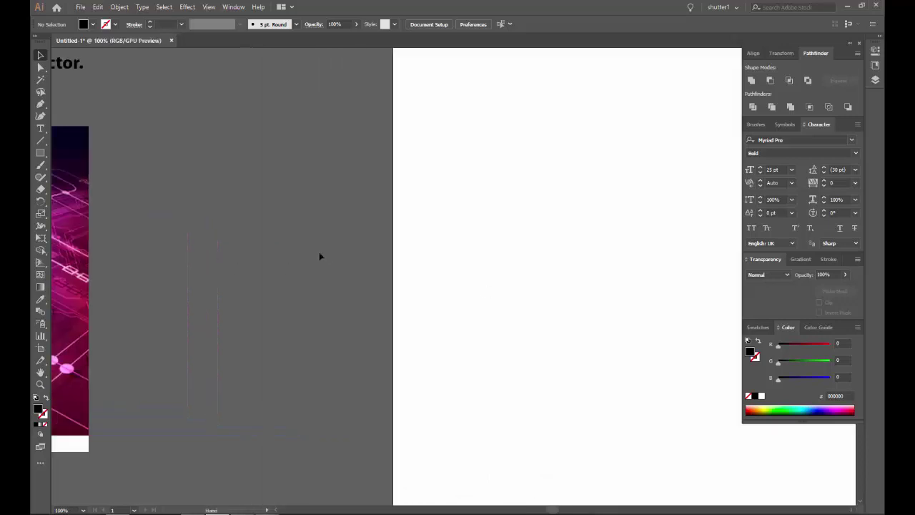
left_click_drag(40, 156, 76, 157)
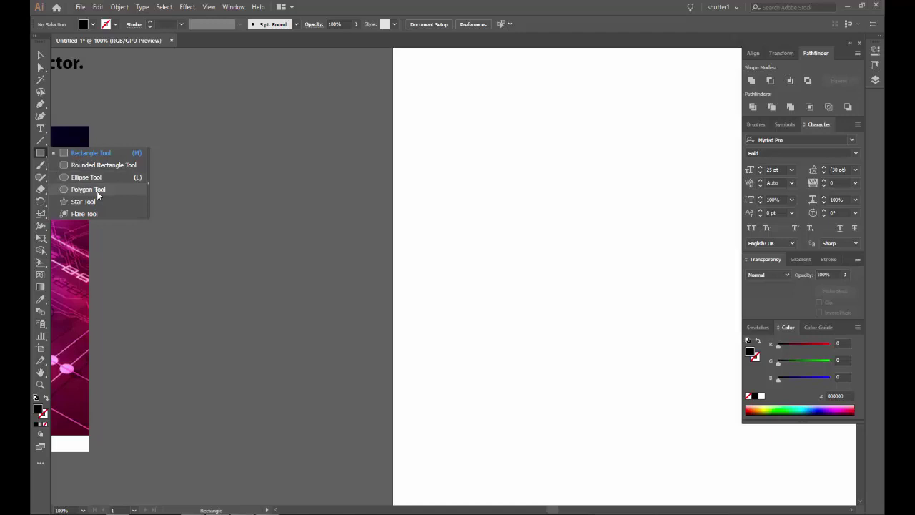
left_click(125, 153)
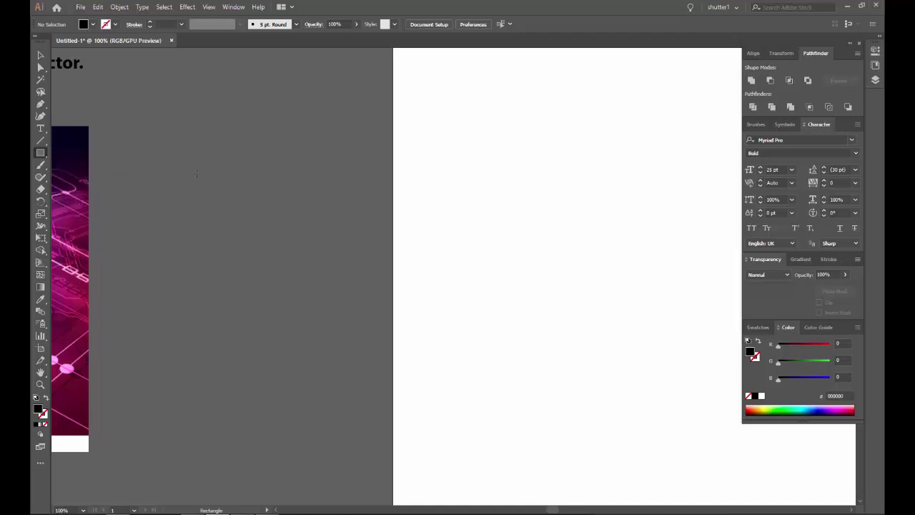
Step: Draw a black square left of the artboard and bring it into view
left_click_drag(196, 173, 278, 253)
left_click(162, 102)
scroll(168, 183, "up", 1)
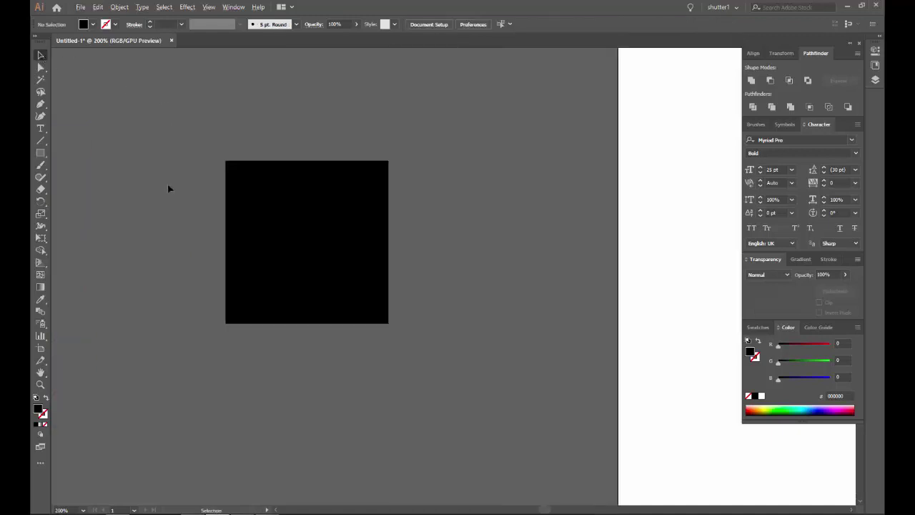
left_click_drag(167, 183, 313, 223)
scroll(313, 223, "down", 1)
left_click(391, 237)
key("alt+Tab")
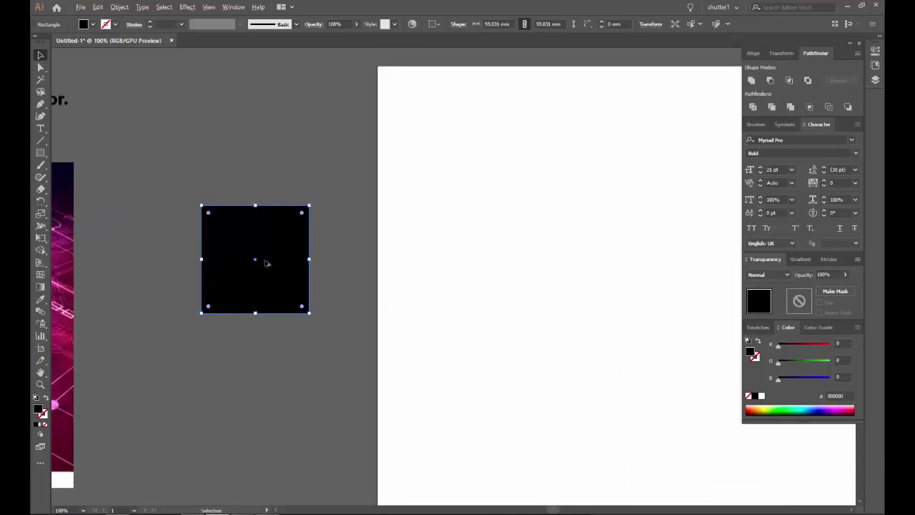
Step: Duplicate the square, rotate the copy 45°, centre both and move them left
left_click_drag(271, 268, 448, 273)
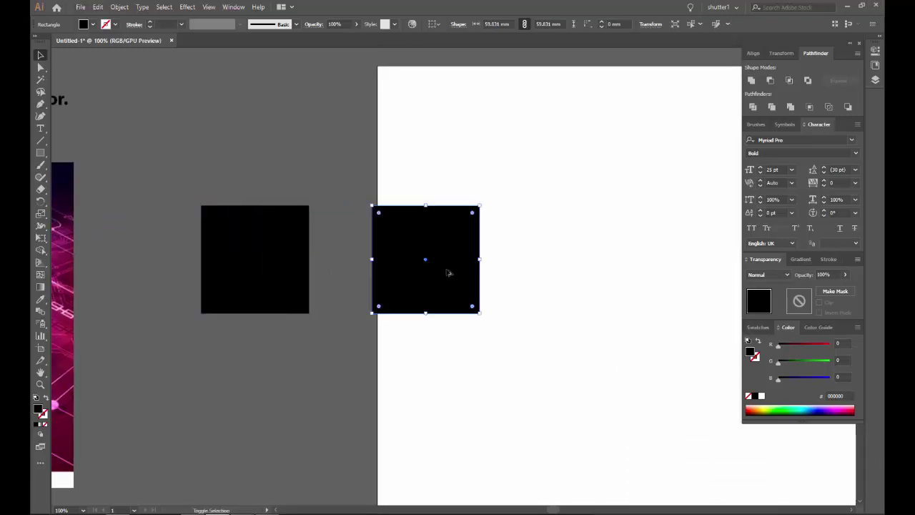
left_click_drag(474, 201, 436, 197)
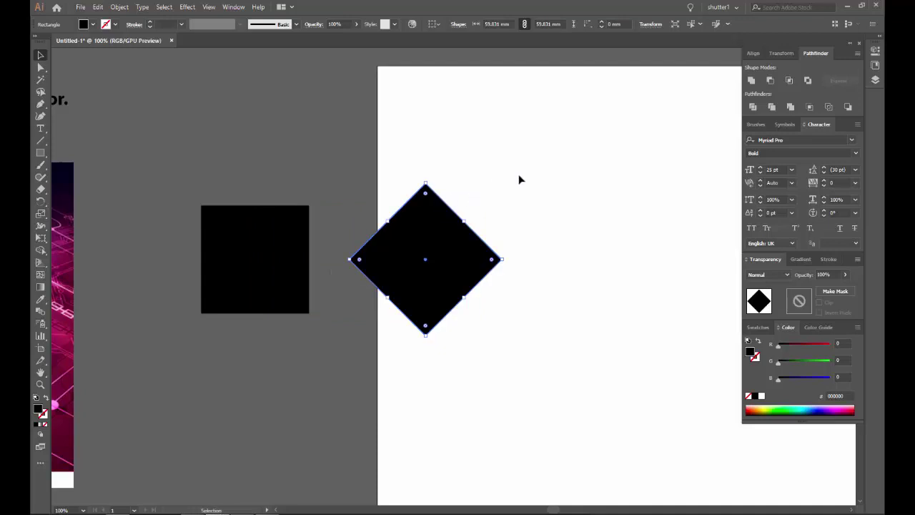
left_click(264, 284, "shift")
left_click(465, 25)
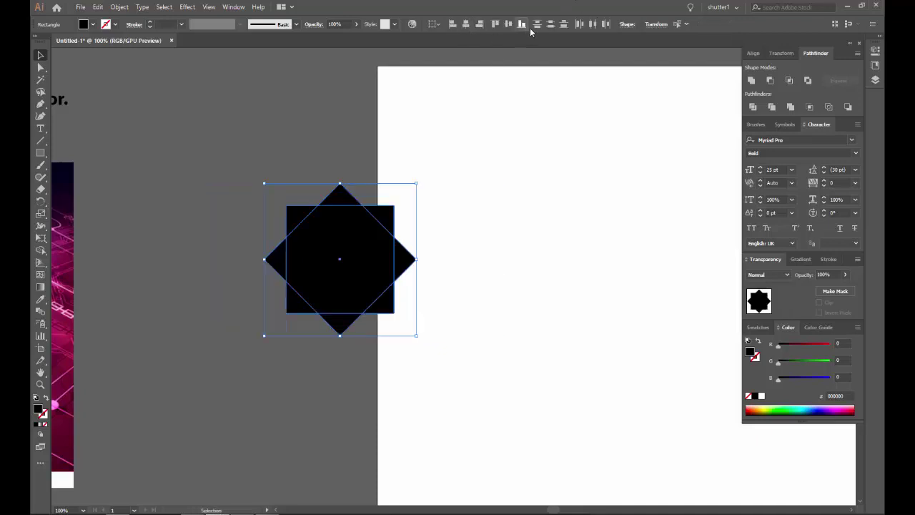
left_click_drag(378, 208, 271, 208)
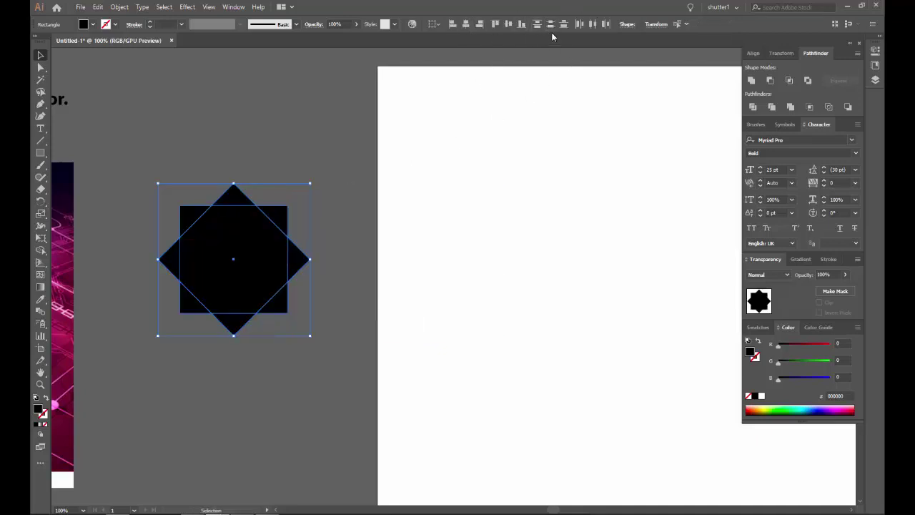
left_click(303, 191)
left_click(239, 249)
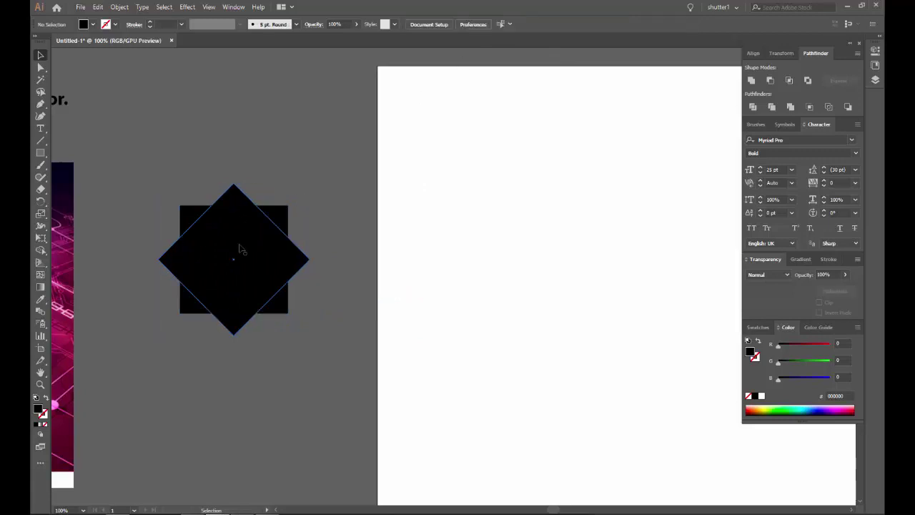
key("ctrl+equal")
Step: Place the diamond on the square's corner and repeat 90° rotated copies around its centre
left_click_drag(231, 261, 363, 141)
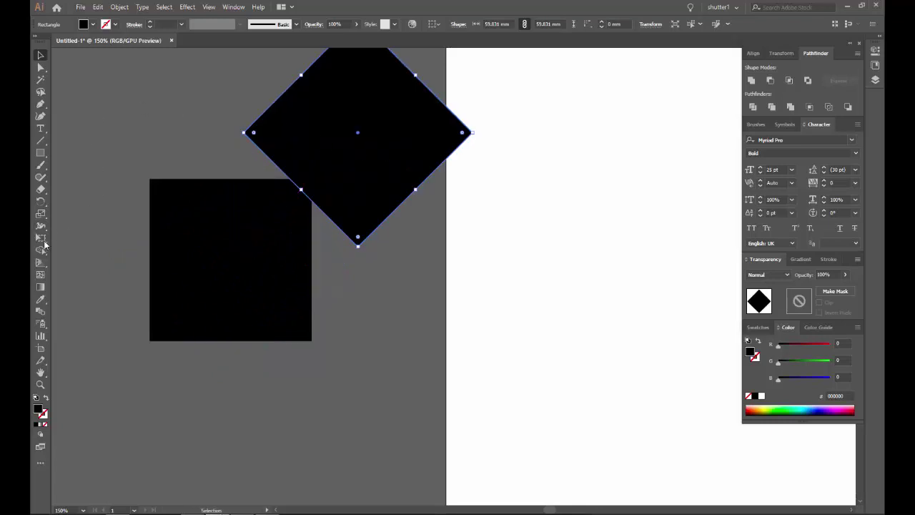
left_click(40, 202)
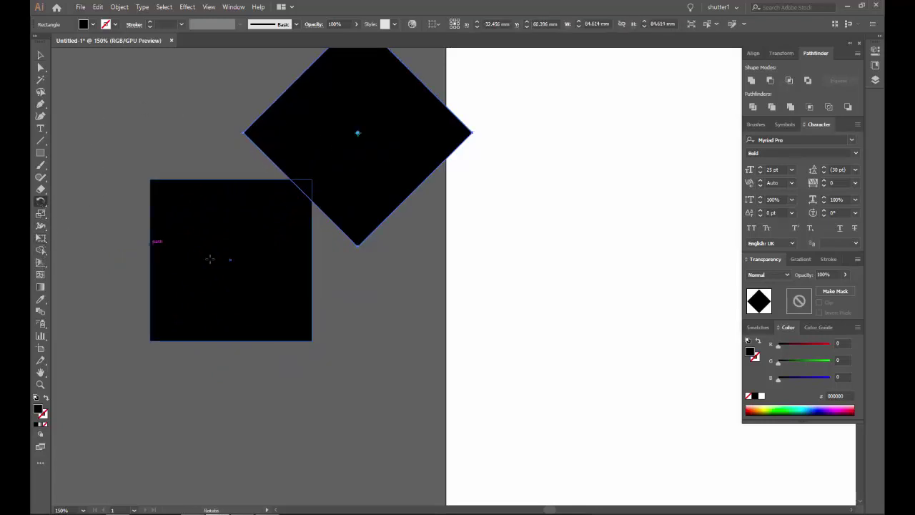
key("ctrl+equal")
key("ctrl+y")
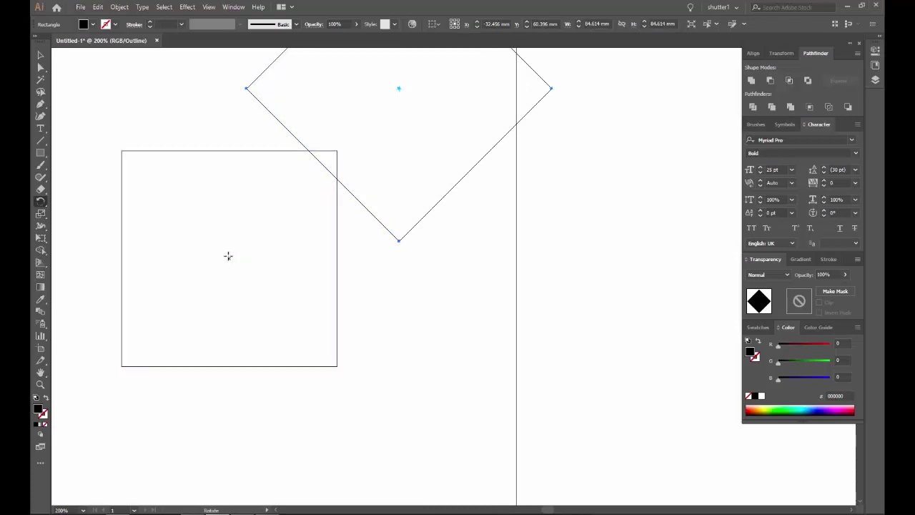
scroll(228, 257, "up", 5)
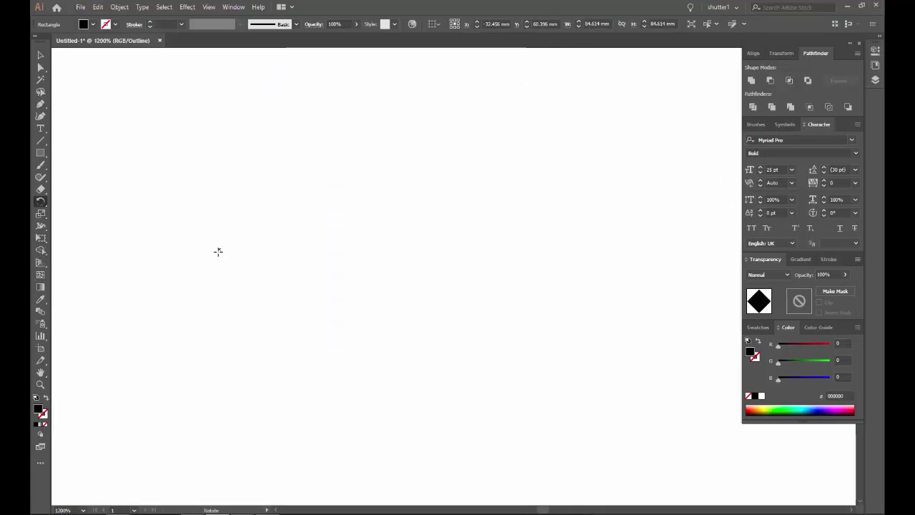
scroll(219, 252, "down", 5)
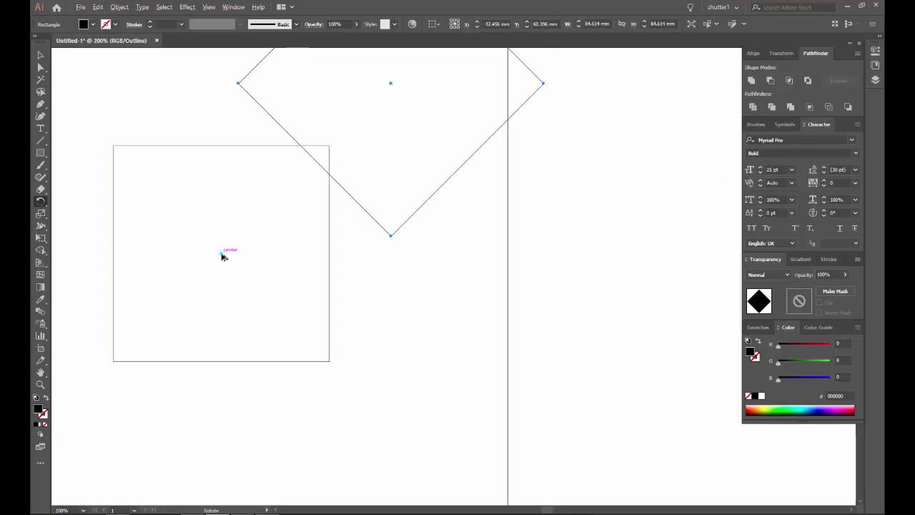
scroll(220, 253, "down", 1)
left_click_drag(253, 91, 65, 154)
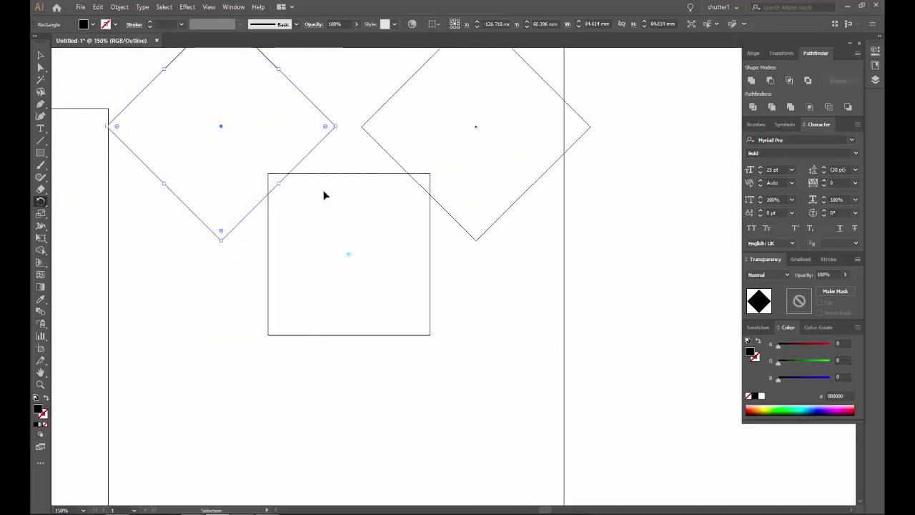
key("ctrl+d")
key("ctrl+d")
Step: Subtract the four diamonds from the square with Pathfinder Minus Front
left_click(40, 56)
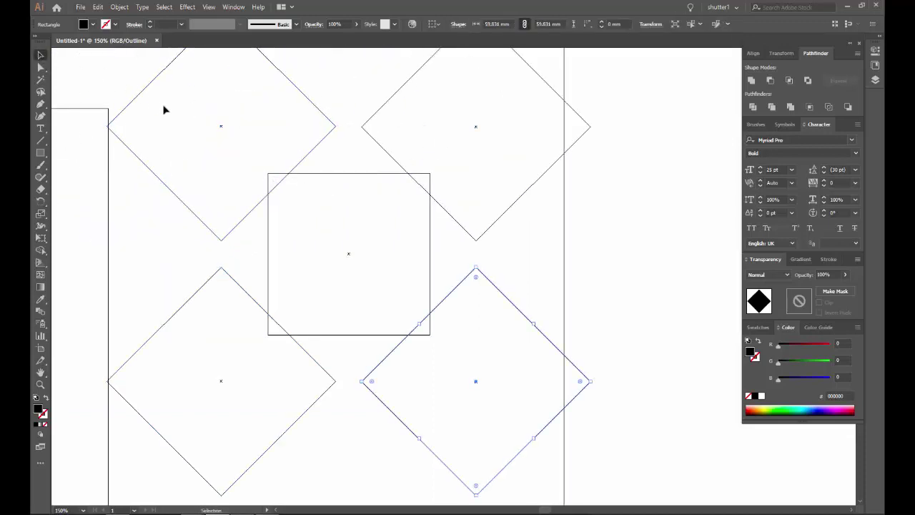
scroll(166, 108, "down", 2)
key("ctrl+y")
left_click(238, 78)
left_click_drag(237, 73, 302, 265)
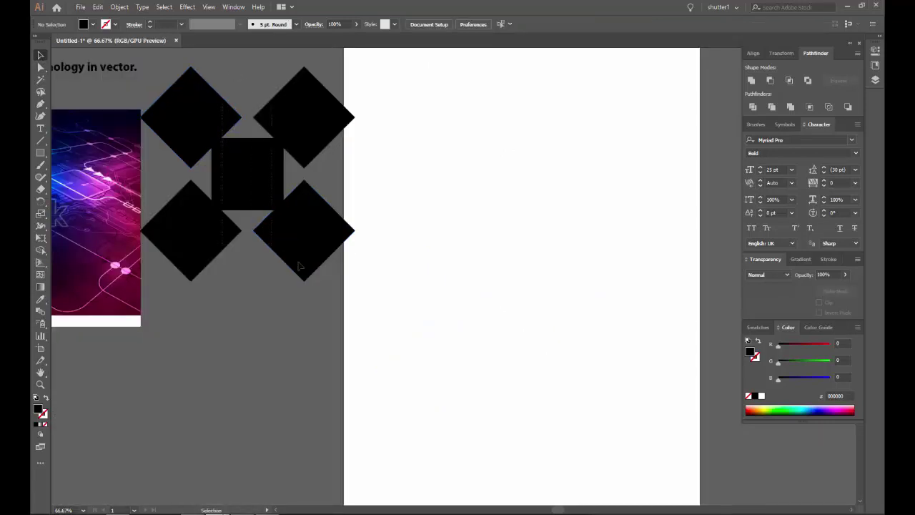
left_click(769, 81)
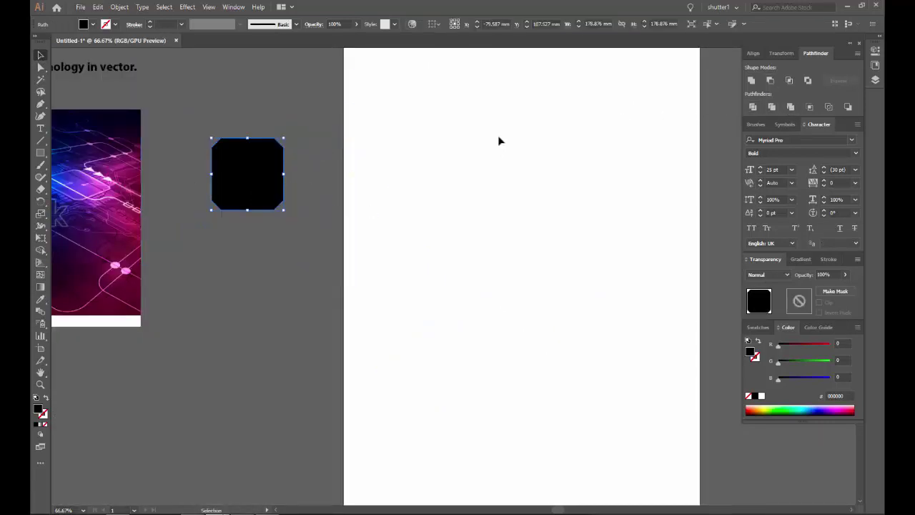
Step: Fill the clipped-corner octagon white
left_click(498, 139)
scroll(247, 163, "up", 2)
scroll(393, 111, "down", 1)
scroll(393, 110, "up", 1)
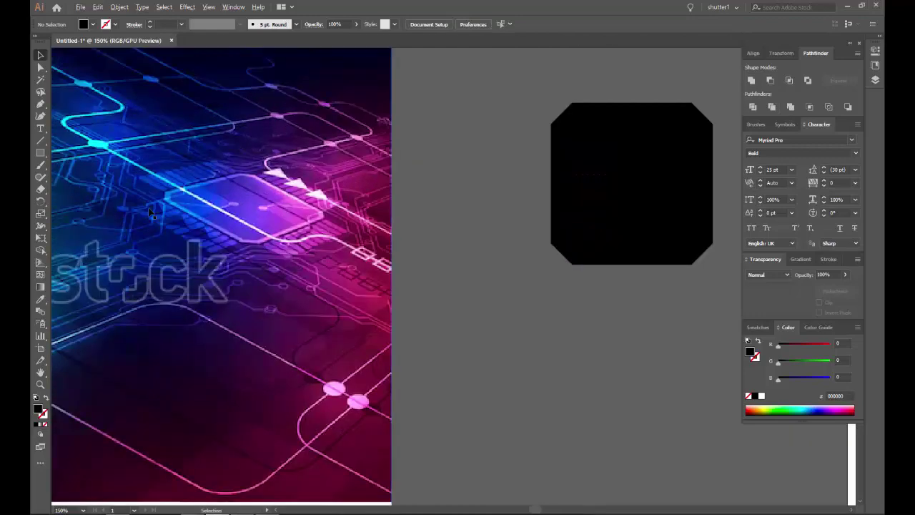
scroll(233, 157, "up", 3)
scroll(306, 268, "down", 3)
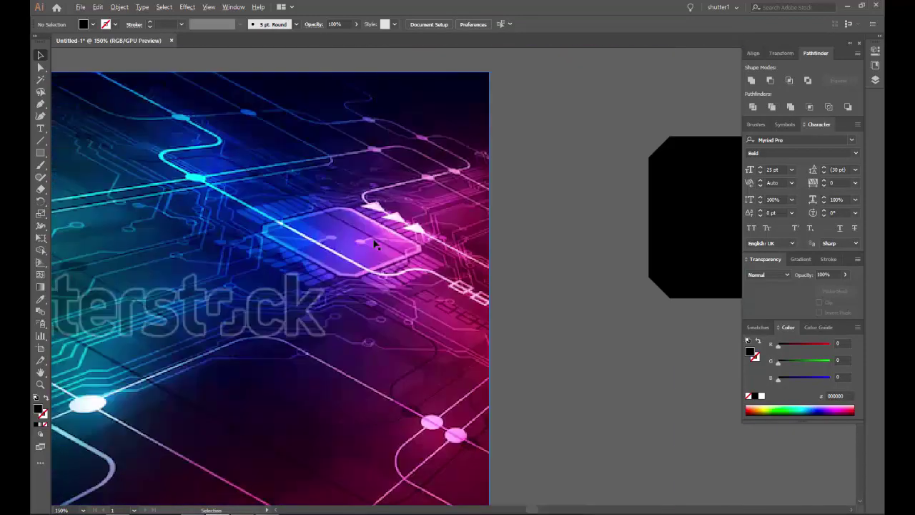
scroll(372, 240, "right", 2)
scroll(296, 239, "right", 5)
left_click(432, 222)
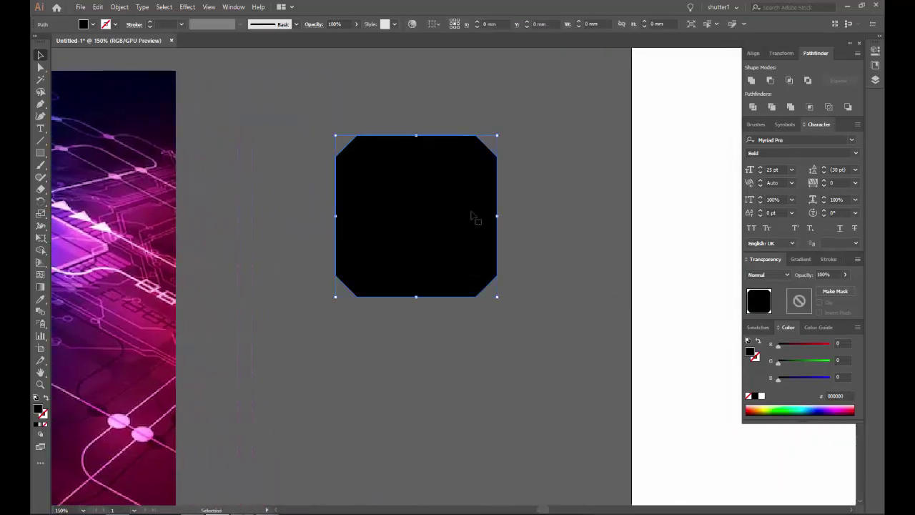
scroll(507, 211, "down", 1)
scroll(508, 212, "down", 1)
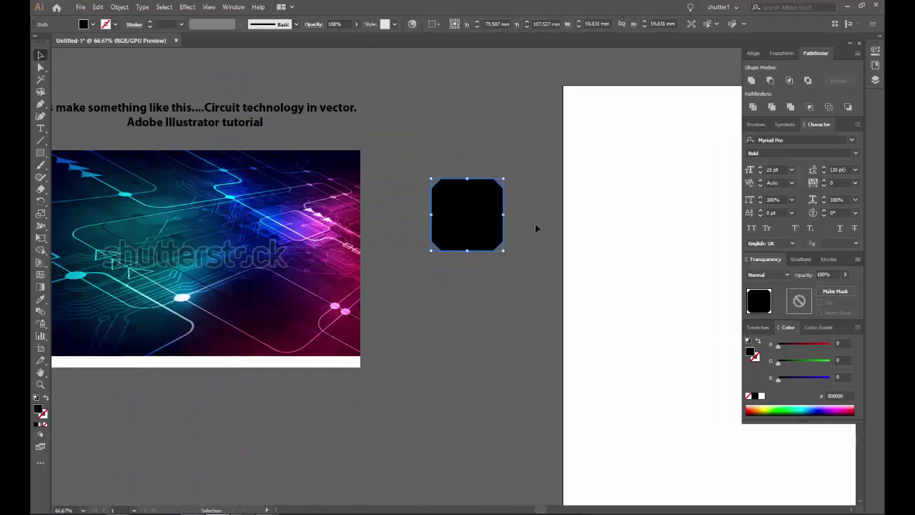
left_click(761, 395)
Step: Move the circuit reference image further left of the octagon
left_click(569, 325)
scroll(314, 233, "up", 3)
scroll(314, 233, "down", 3)
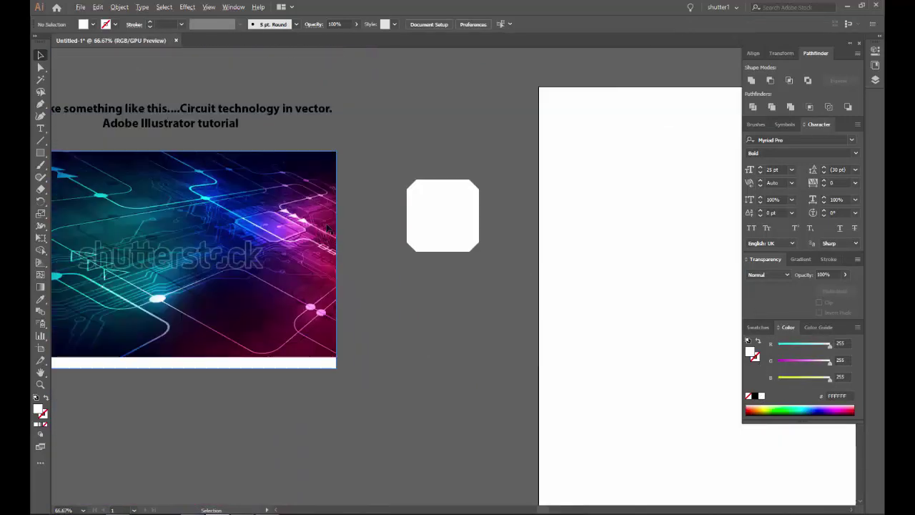
scroll(328, 227, "left", 3)
scroll(446, 221, "left", 3)
left_click_drag(412, 237, 245, 238)
left_click(476, 209)
scroll(476, 209, "right", 6)
scroll(477, 209, "up", 1)
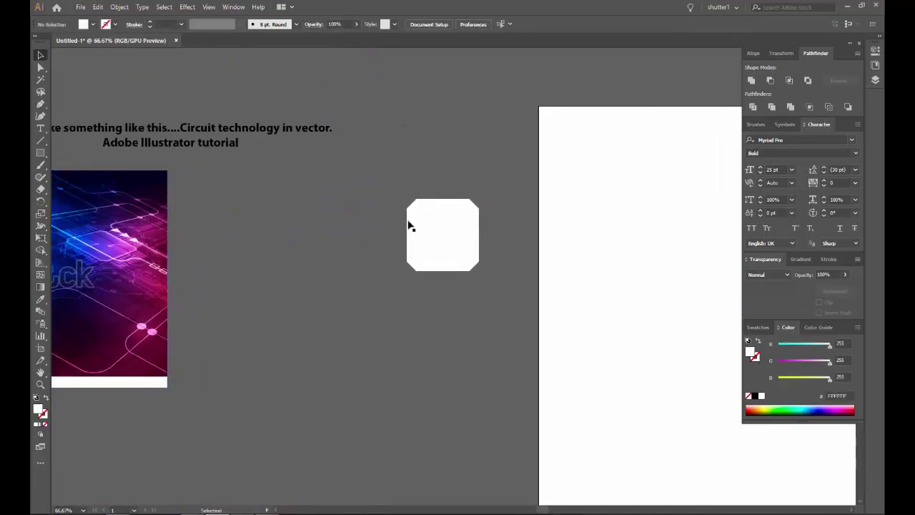
scroll(410, 226, "up", 3)
scroll(371, 183, "up", 3)
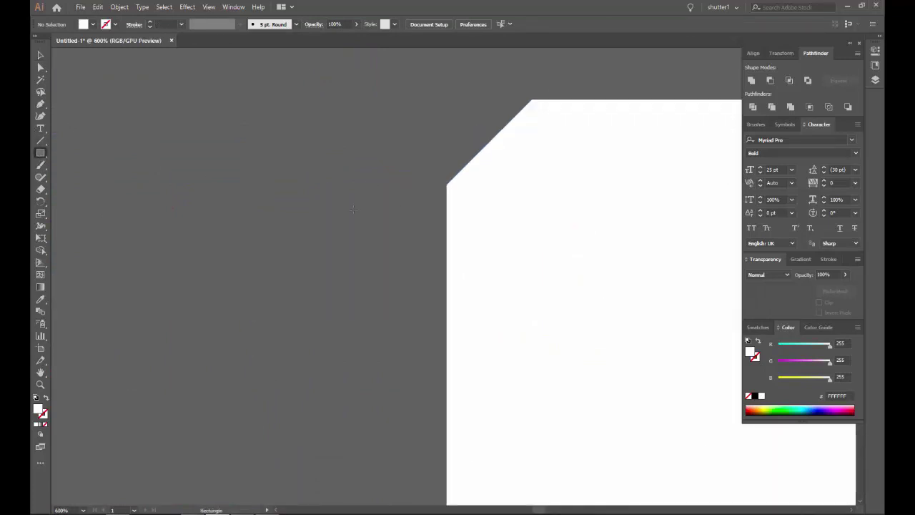
Step: Draw a thin pin rectangle and repeat straight-down copies into a stack of ten
left_click_drag(415, 195, 230, 228)
left_click(40, 56)
key("ctrl+minus")
key("ctrl+minus")
key("ctrl+minus")
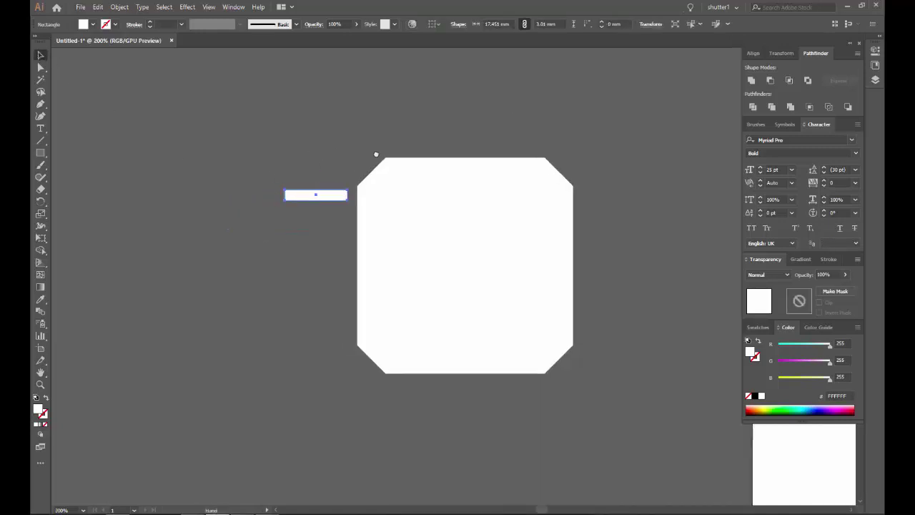
key("ctrl+minus")
key("ctrl+minus")
mouse_move(318, 218)
left_mouse_down()
mouse_move(571, 213)
mouse_move(338, 190)
left_mouse_up()
key("ctrl+plus")
key("ctrl+plus")
key("ctrl+plus")
left_click_drag(356, 120, 355, 174)
key("ctrl+minus")
key("ctrl+minus")
key("ctrl+minus")
key("ctrl+d")
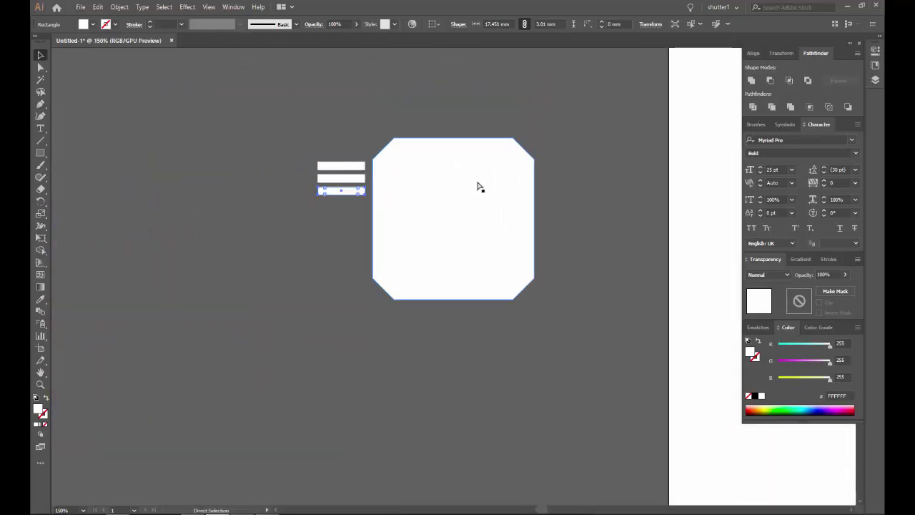
key("ctrl+d")
key("ctrl+d")
key("ctrl+d")
key("ctrl+d")
key("ctrl+d")
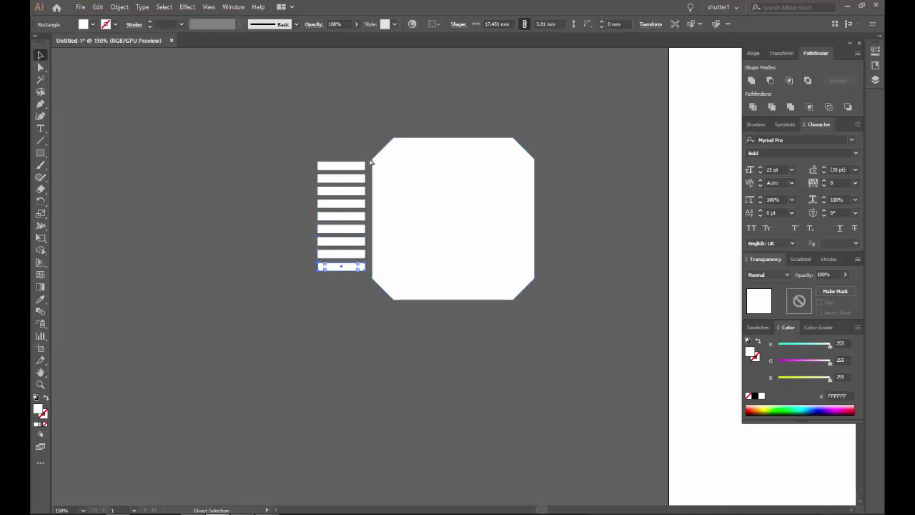
key("ctrl+d")
Step: Stretch the pin stack vertically to match the octagon's height
left_click_drag(311, 158, 353, 294)
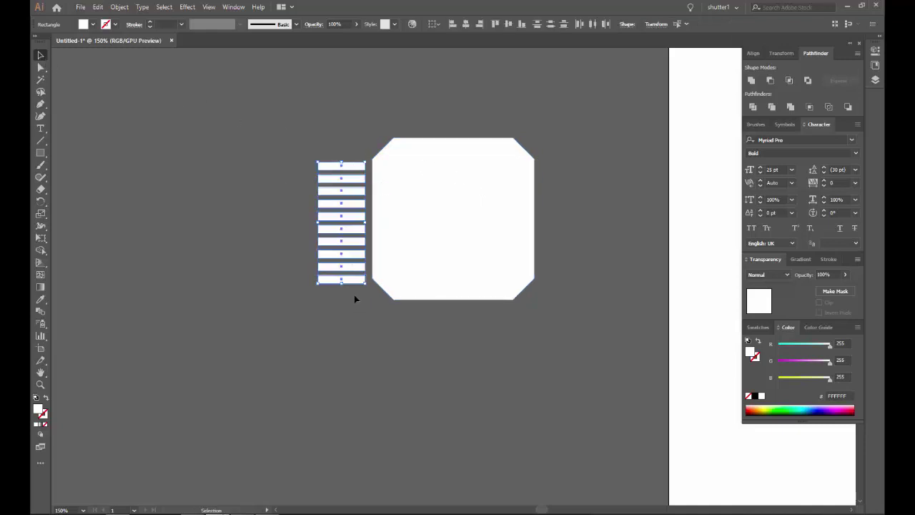
key("ctrl+plus")
key("ctrl+plus")
key("ctrl+plus")
mouse_move(296, 236)
left_mouse_down()
mouse_move(295, 213)
mouse_move(457, 213)
left_mouse_up()
scroll(457, 213, "down", 5)
scroll(444, 230, "up", 1)
scroll(393, 168, "up", 5)
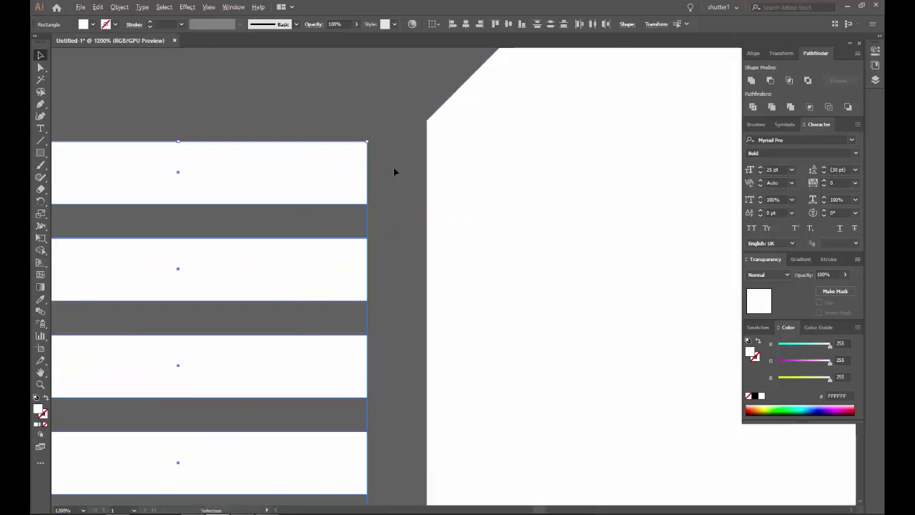
mouse_move(180, 142)
left_mouse_down()
mouse_move(424, 121)
mouse_move(436, 136)
mouse_move(378, 133)
left_mouse_up()
scroll(438, 171, "down", 5)
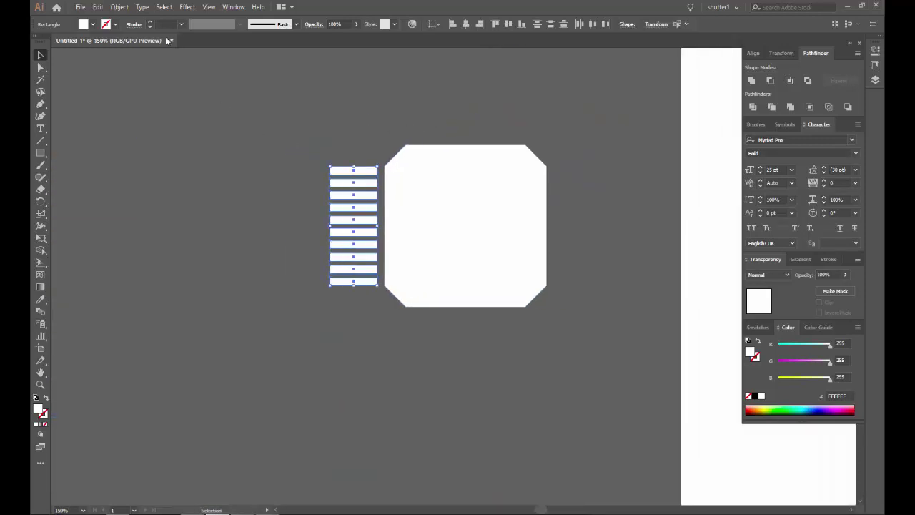
Step: Group the pin stack, copy it to the octagon's right side and align both rows
left_click(119, 7)
left_click(136, 53)
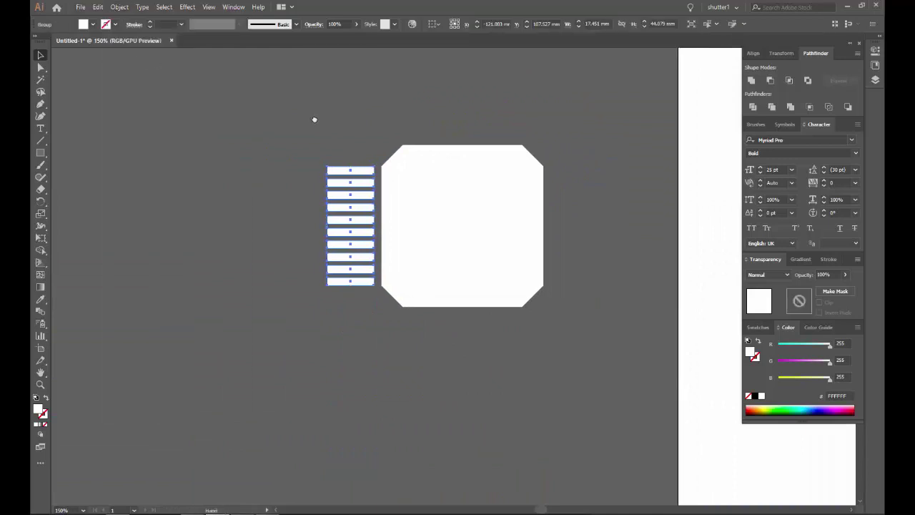
mouse_move(342, 172)
left_mouse_down()
mouse_move(220, 166)
mouse_move(447, 177)
left_mouse_up()
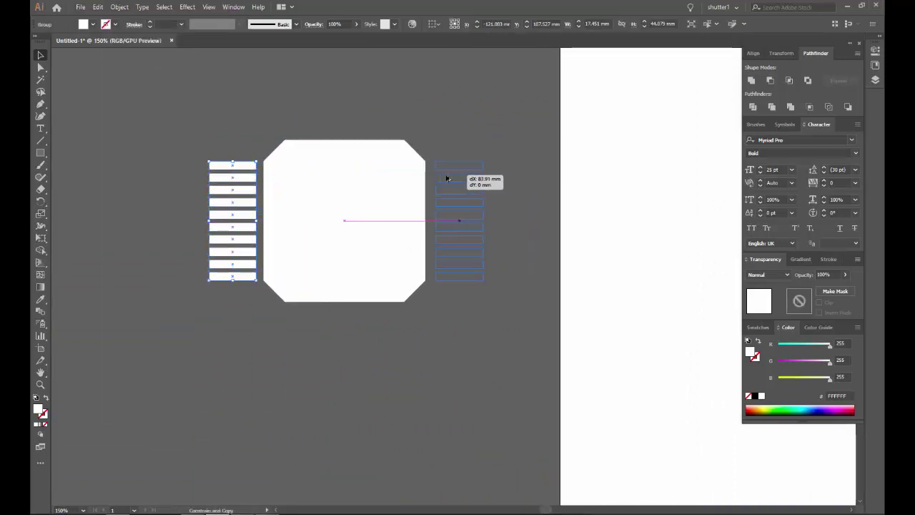
left_click(236, 169, "shift")
left_click(362, 194, "shift")
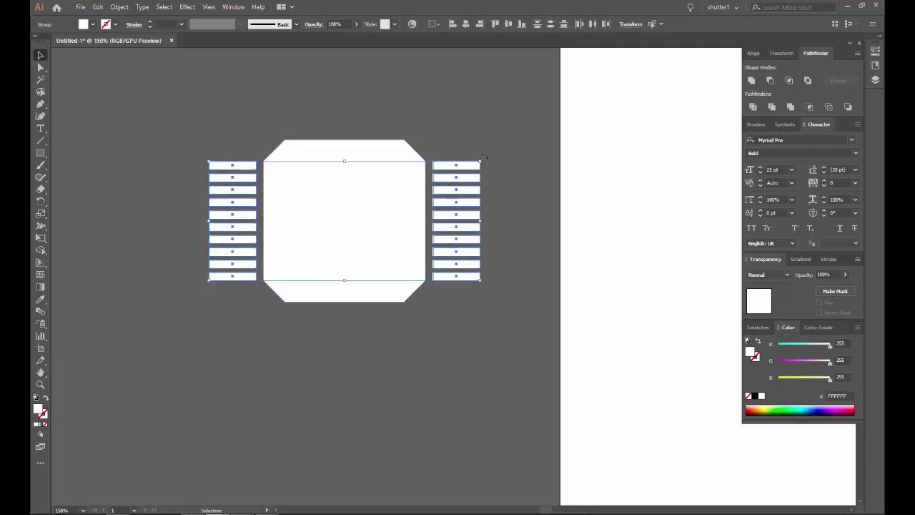
left_click(464, 115)
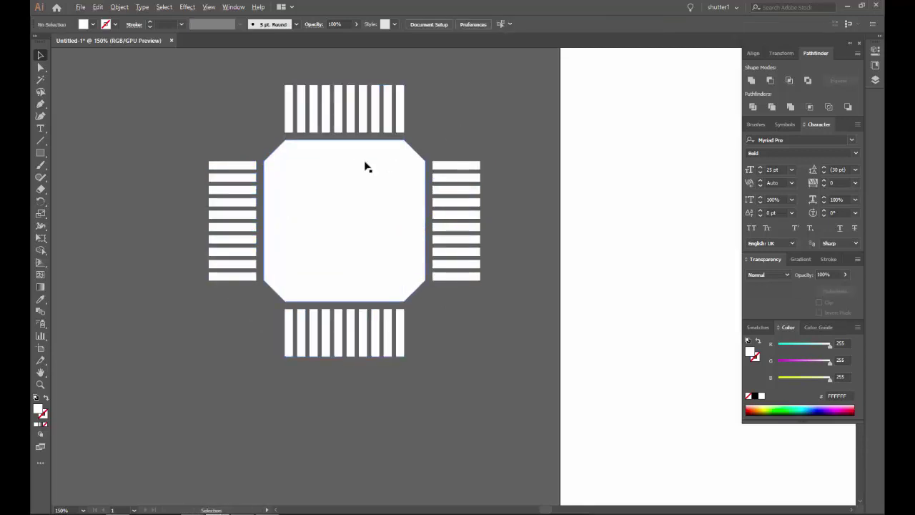
Step: Move the reference image to the lower left and delete the title text
scroll(349, 170, "down", 2)
left_click_drag(320, 114, 486, 180)
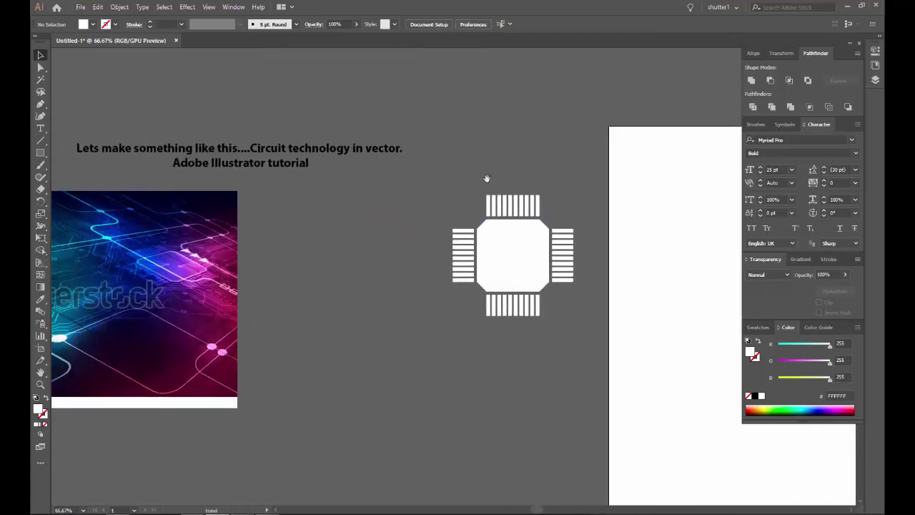
scroll(214, 358, "up", 1)
scroll(358, 250, "up", 2)
scroll(527, 178, "up", 2)
scroll(486, 222, "down", 2)
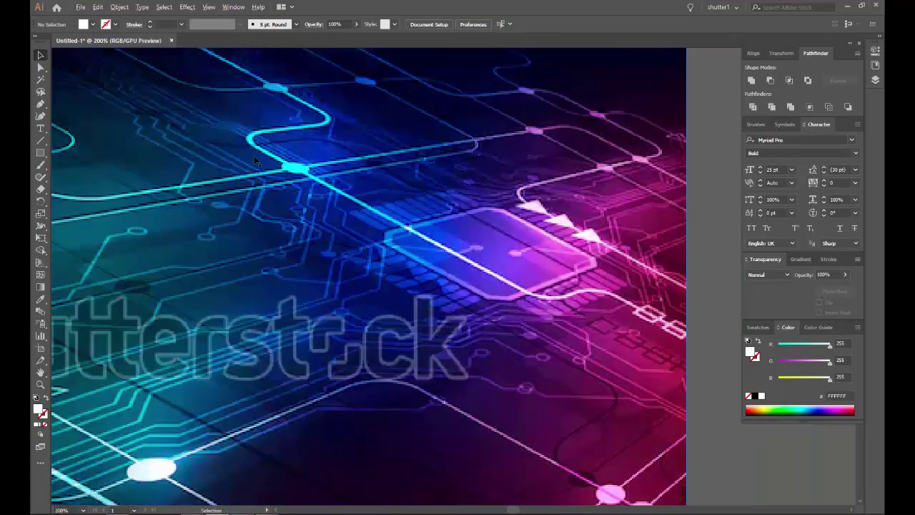
scroll(255, 162, "down", 3)
left_click_drag(286, 215, 263, 411)
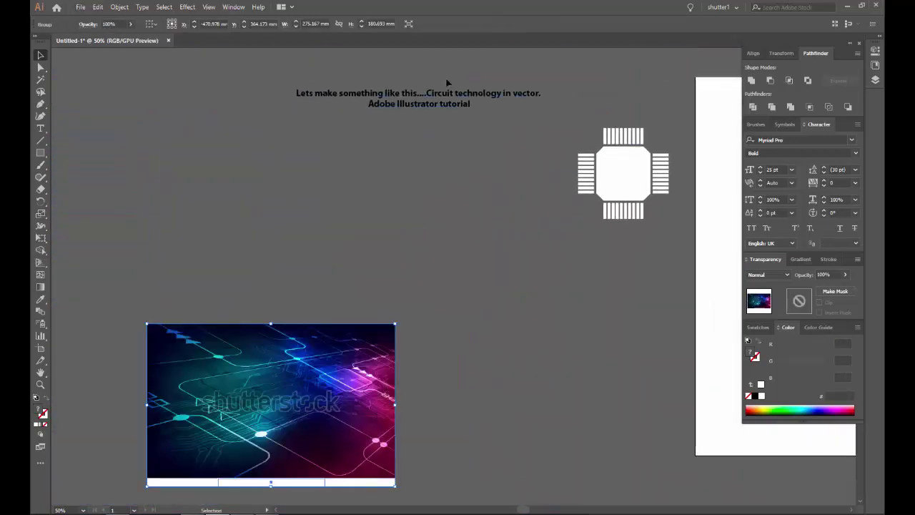
left_click(445, 104)
key("Delete")
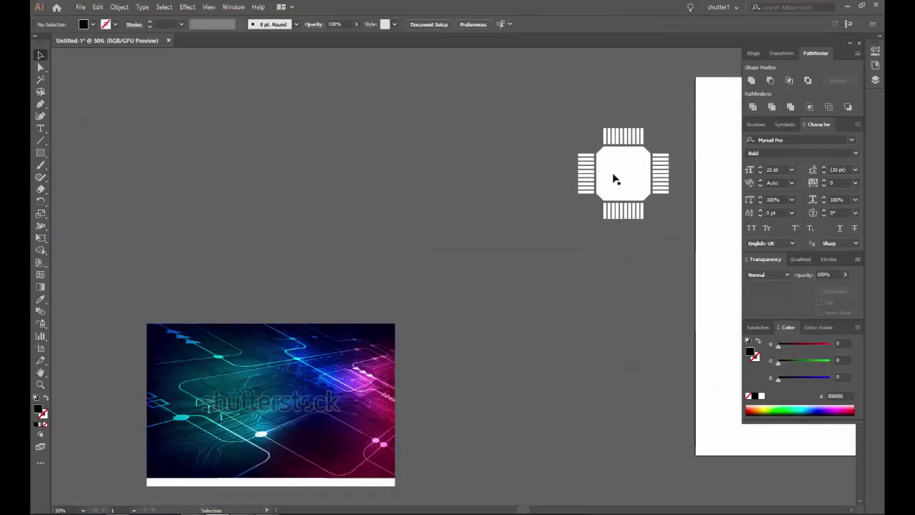
Step: Swap fill and stroke so lines have no fill and a white stroke
scroll(615, 179, "up", 3)
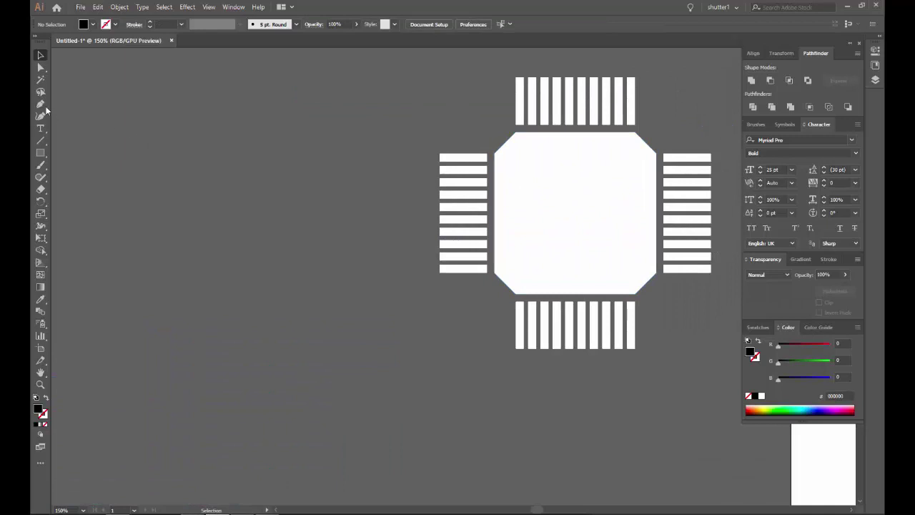
left_click(45, 399)
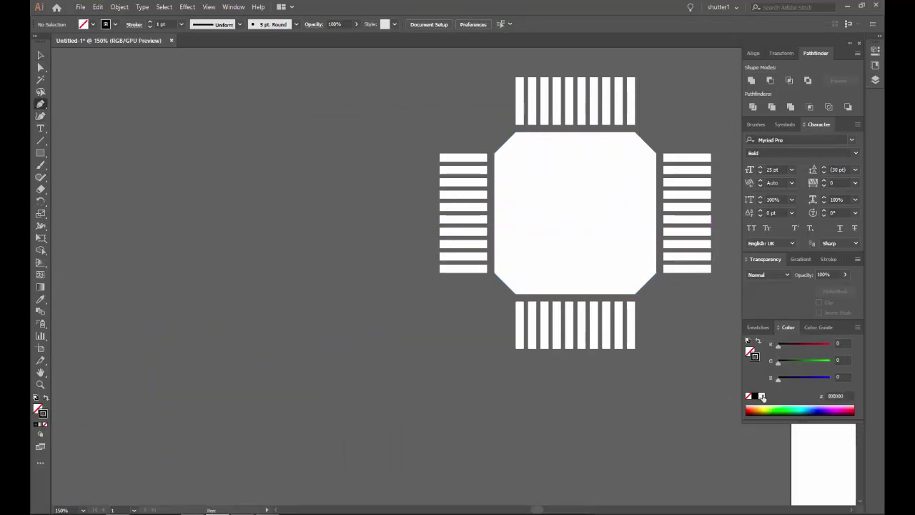
left_click(762, 396)
scroll(488, 353, "down", 3)
scroll(519, 300, "up", 5)
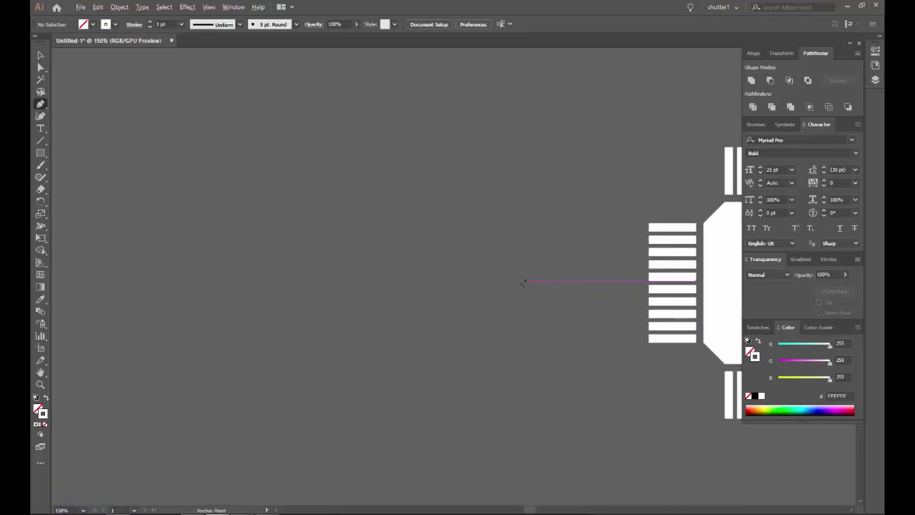
scroll(541, 273, "down", 3)
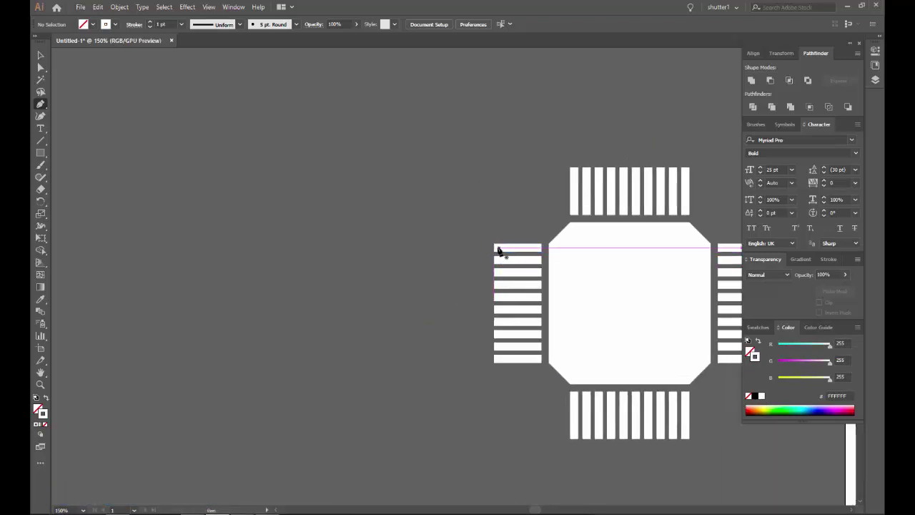
Step: Start a white trace at the top-left pin, running left with a diagonal step up
left_click(501, 249)
scroll(497, 248, "down", 2)
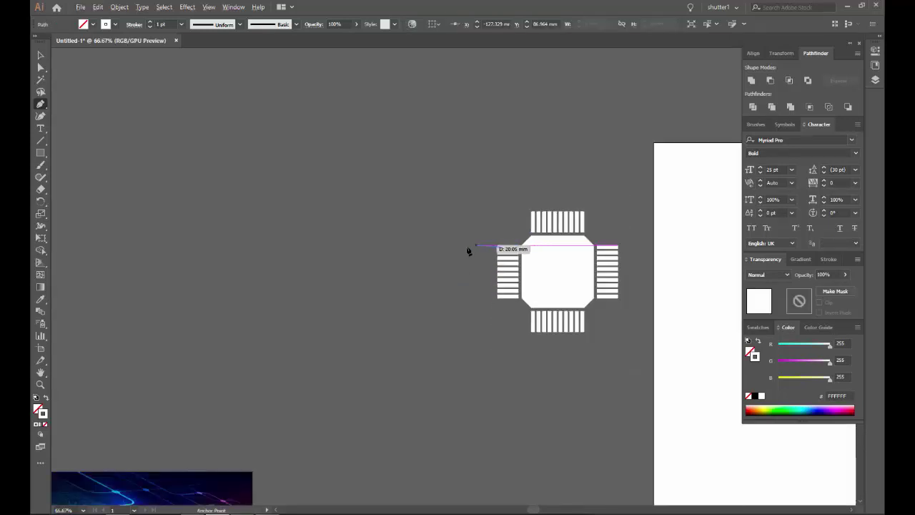
left_click(458, 250)
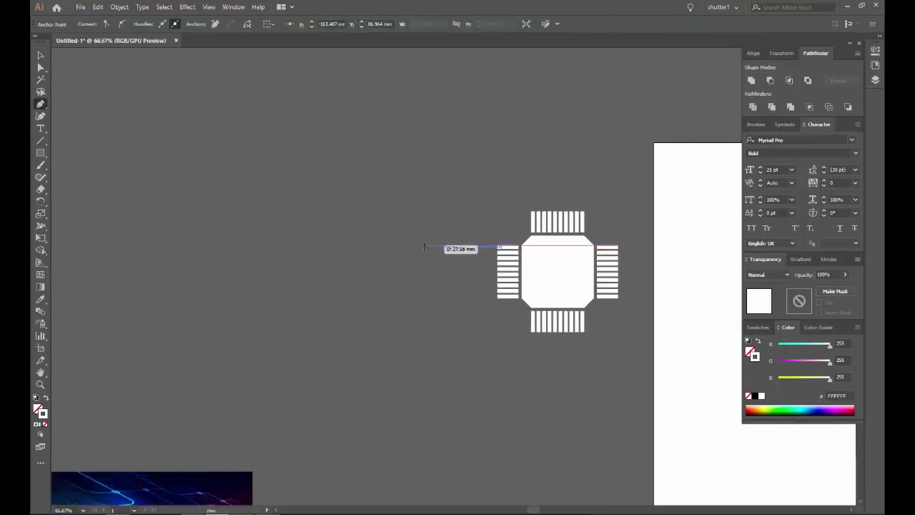
scroll(426, 248, "up", 2)
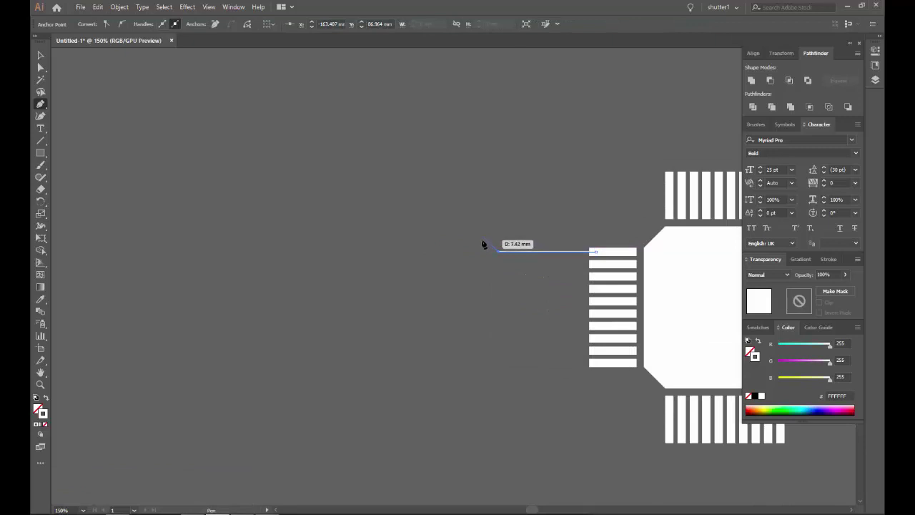
left_click(484, 238)
Step: Extend the trace far left, bend it back down, and finish the path
left_click(200, 236)
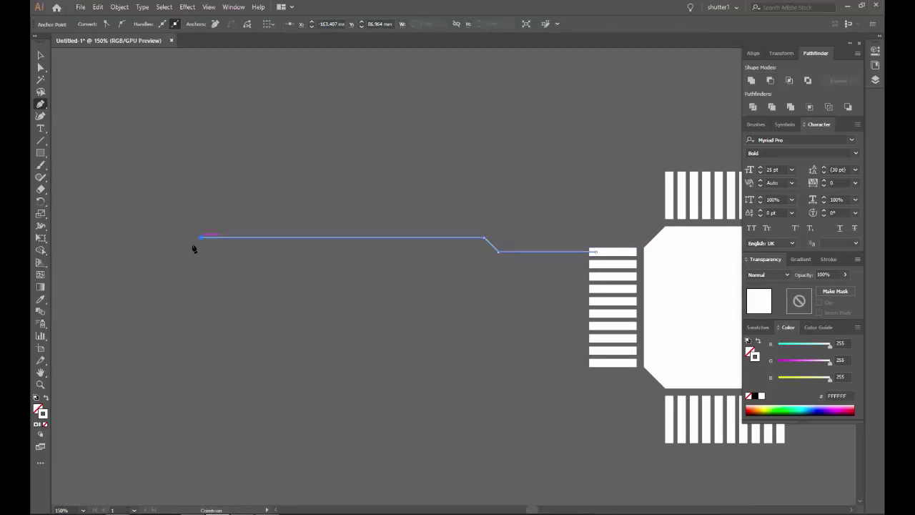
left_click(188, 252)
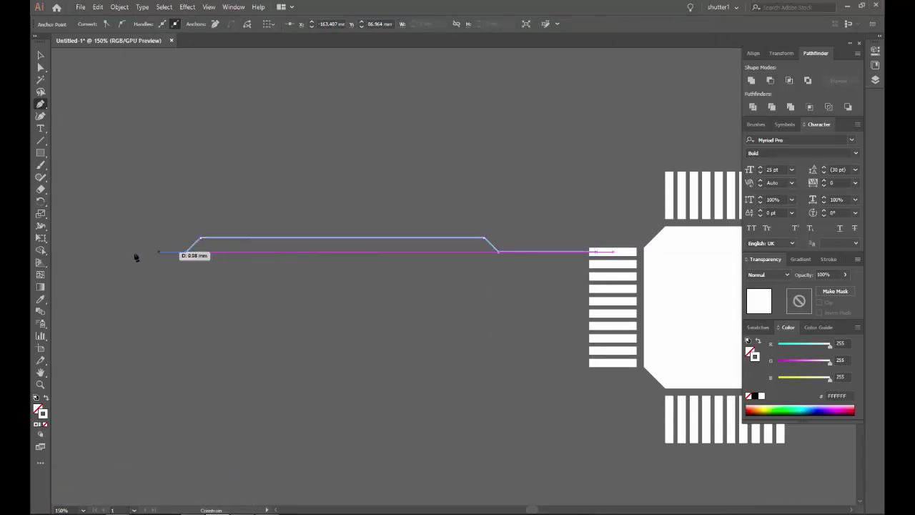
left_click(67, 254)
scroll(70, 261, "down", 2)
scroll(284, 224, "left", 2)
scroll(221, 255, "up", 2)
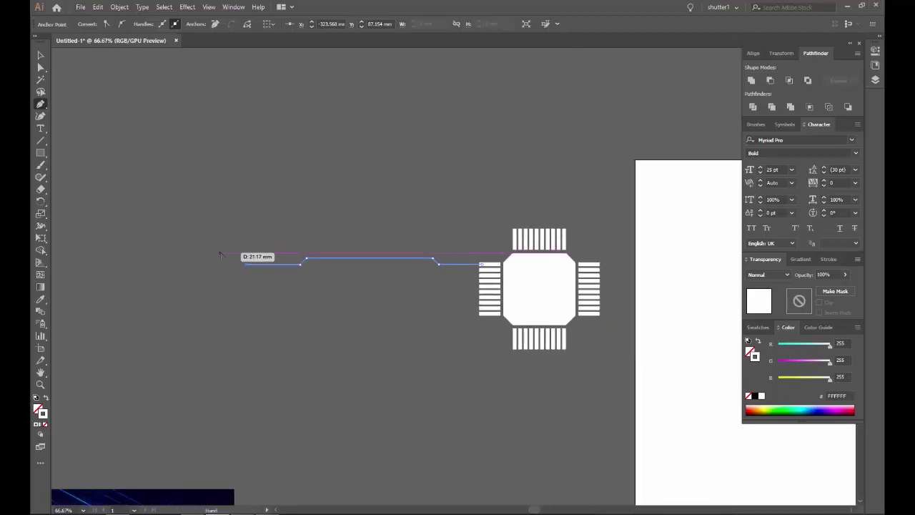
scroll(233, 259, "up", 2)
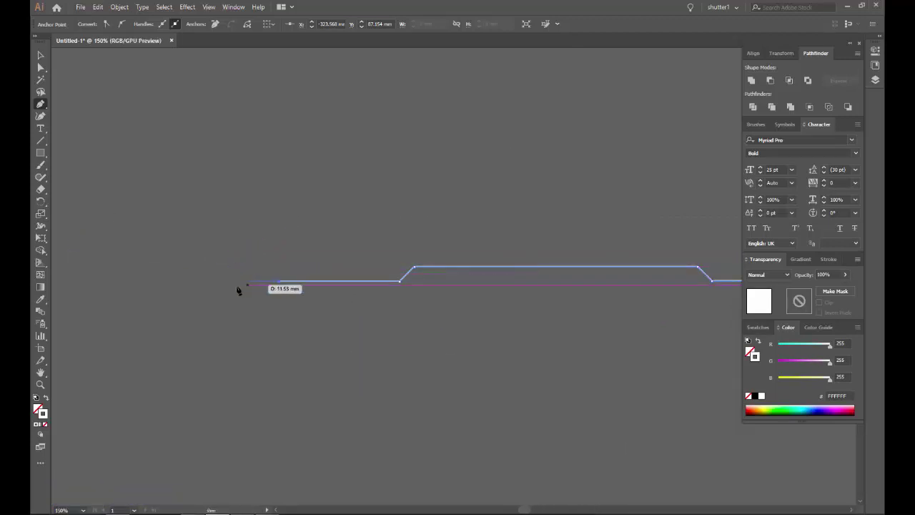
key("Escape")
scroll(392, 298, "down", 2)
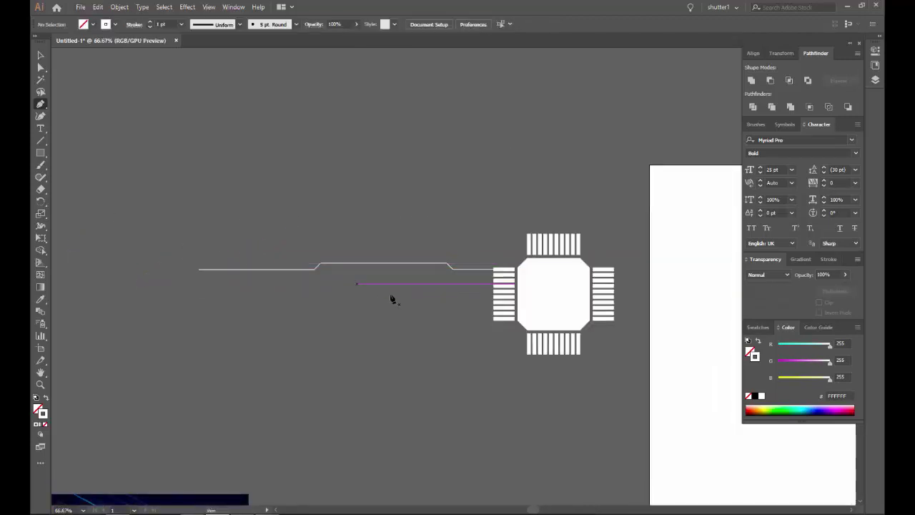
scroll(419, 286, "up", 1)
scroll(466, 275, "up", 4)
scroll(466, 275, "up", 2)
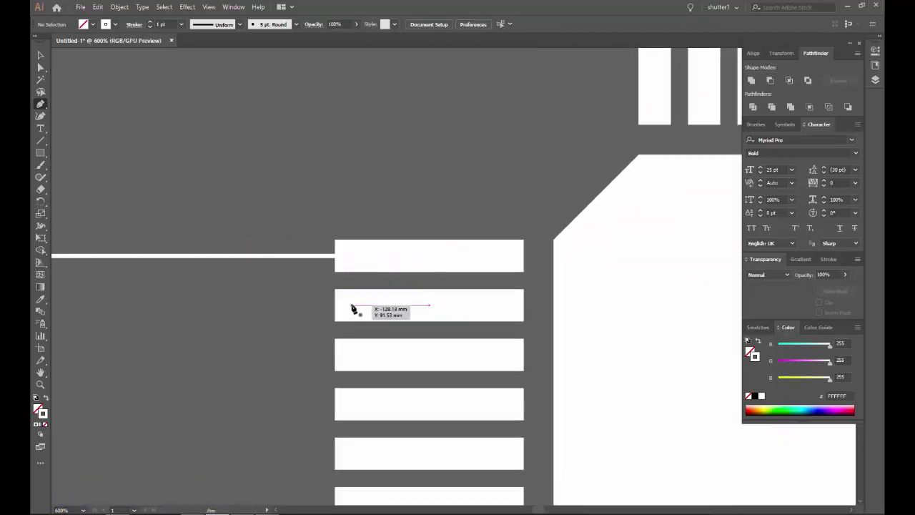
Step: Start the second trace at the second left pin, running left with an upward diagonal bend
left_click(353, 309)
scroll(353, 306, "down", 2)
scroll(302, 302, "up", 1)
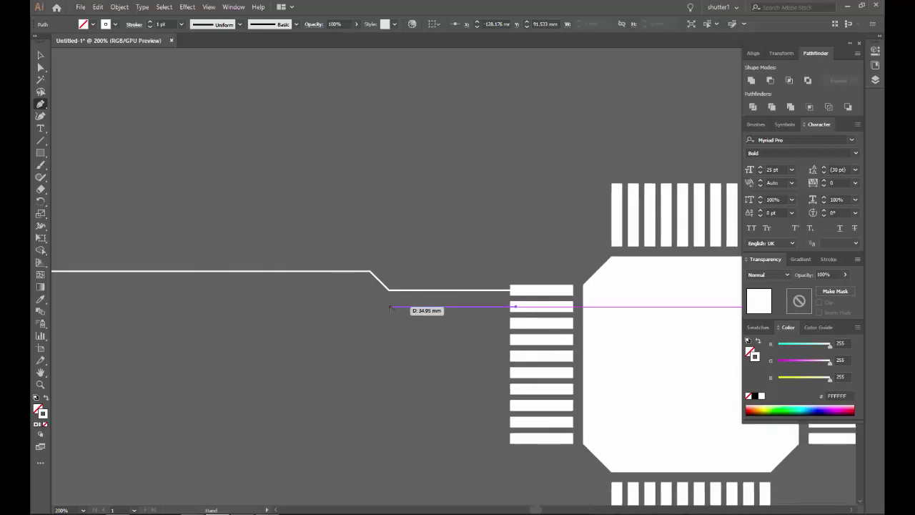
scroll(400, 307, "up", 1)
left_click(383, 308)
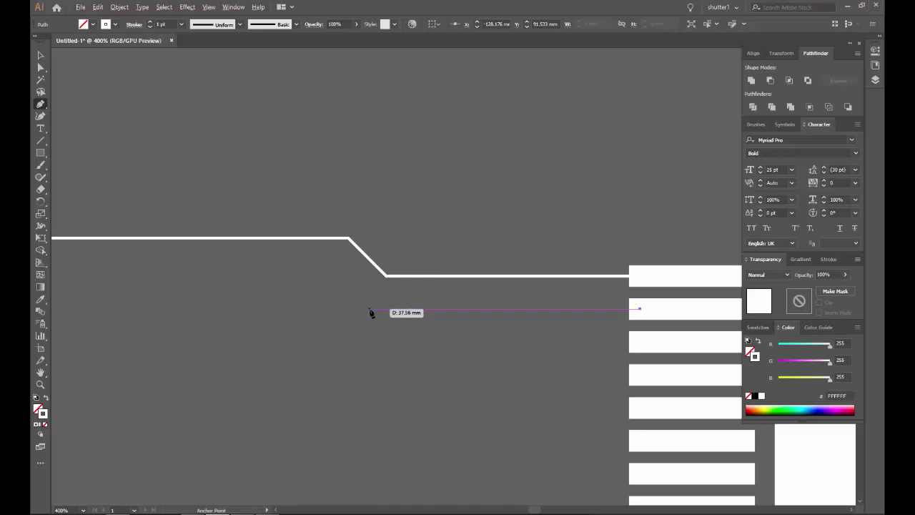
left_click(368, 310)
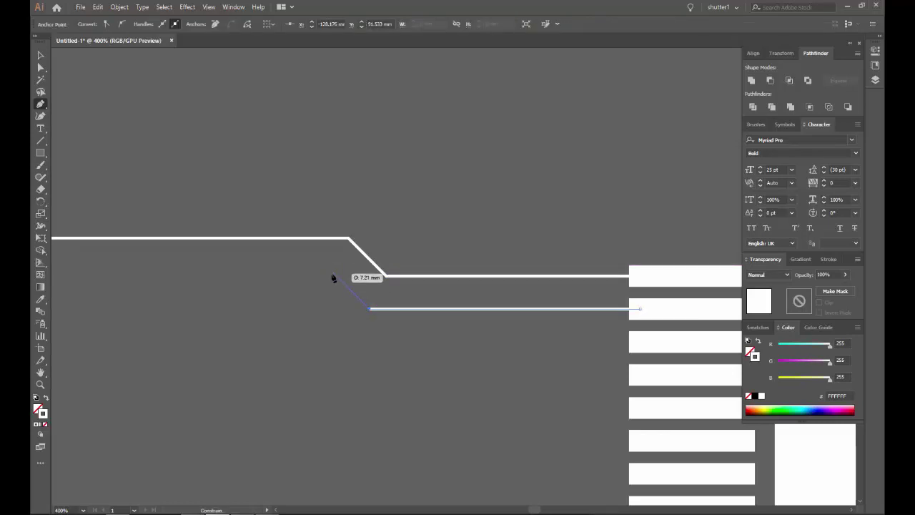
left_click(332, 278)
Step: Place the second trace's final anchor parallel to the first trace and finish the path
scroll(332, 278, "down", 2)
scroll(307, 275, "up", 1)
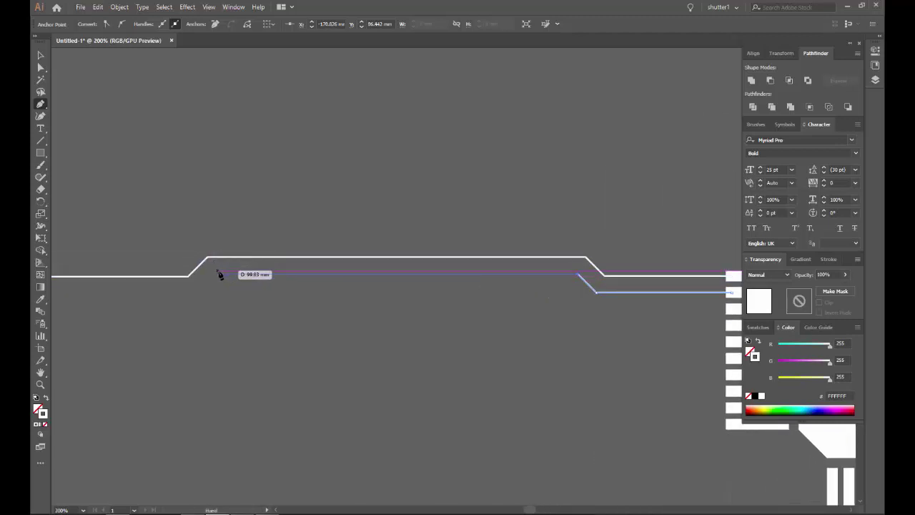
scroll(221, 279, "down", 2)
scroll(208, 275, "up", 5)
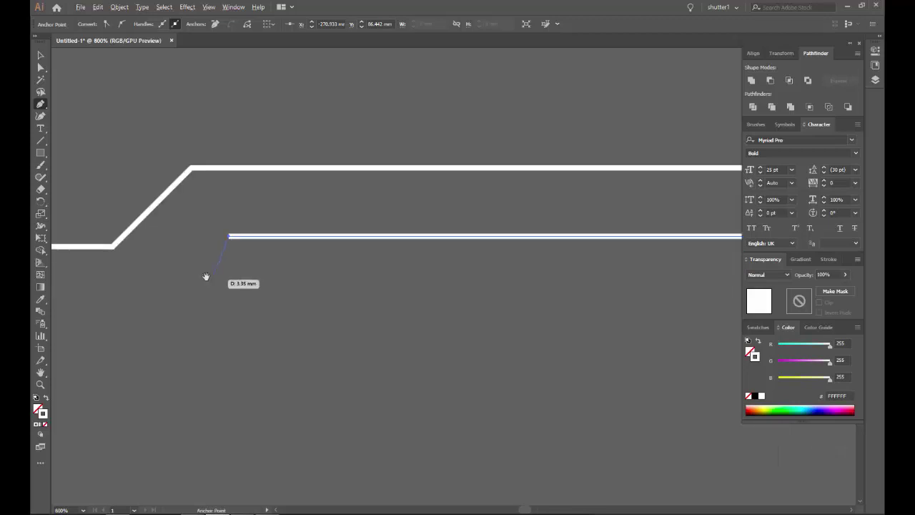
scroll(336, 284, "up", 1)
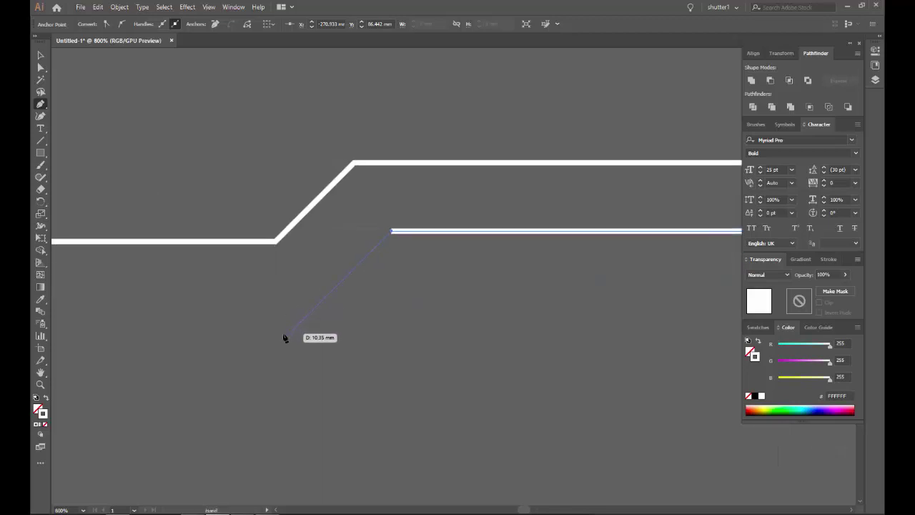
scroll(289, 332, "down", 3)
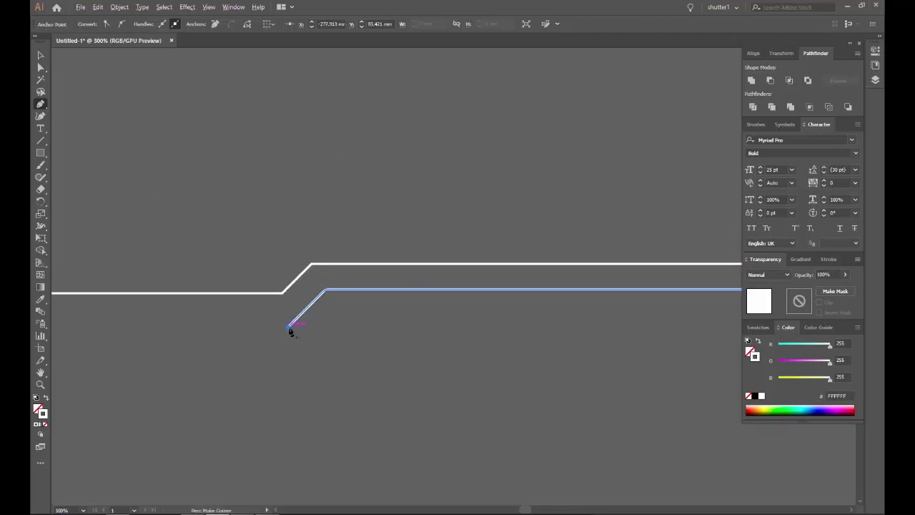
scroll(501, 316, "left", 3)
scroll(329, 318, "down", 2)
scroll(295, 319, "down", 1)
left_click(295, 318)
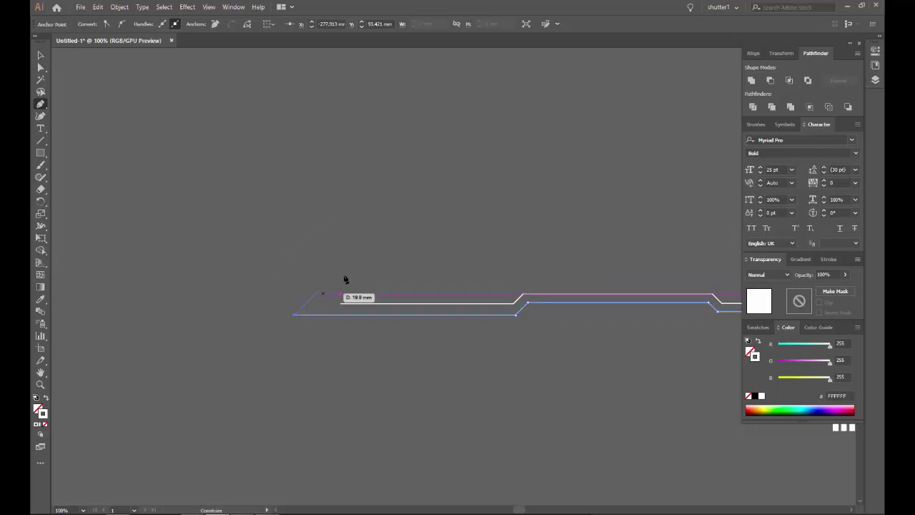
left_click(484, 280, "ctrl")
Step: Undo the last action, then select and deselect the new trace with the Selection tool to check it
scroll(484, 279, "down", 2)
scroll(588, 314, "right", 2)
scroll(466, 286, "up", 5)
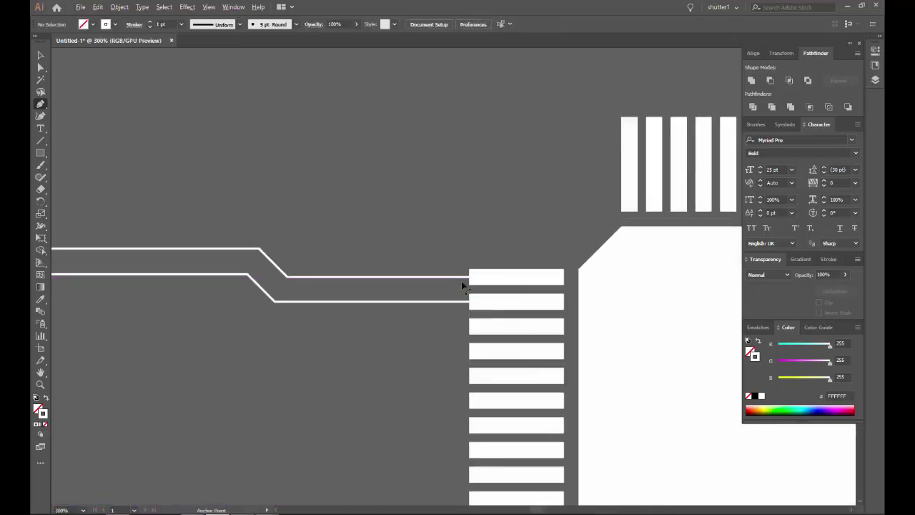
scroll(461, 281, "down", 1)
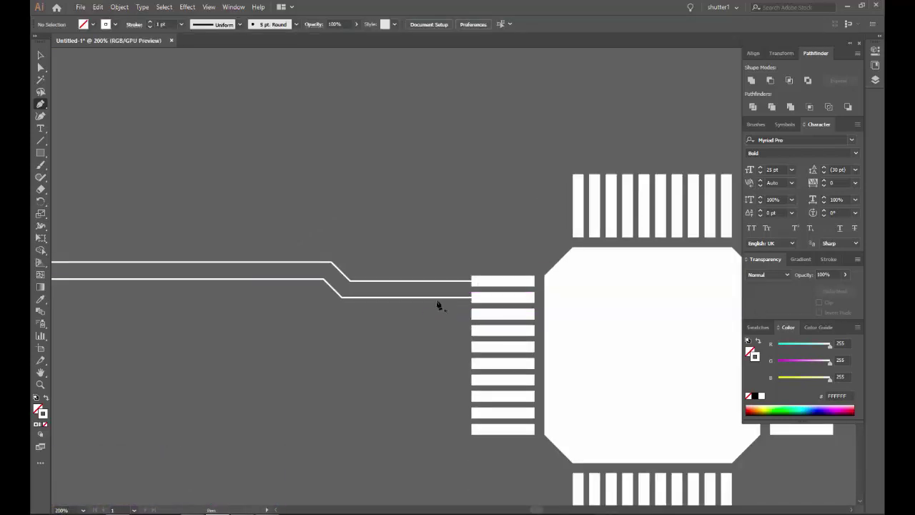
scroll(438, 305, "down", 2)
key("alt+Tab")
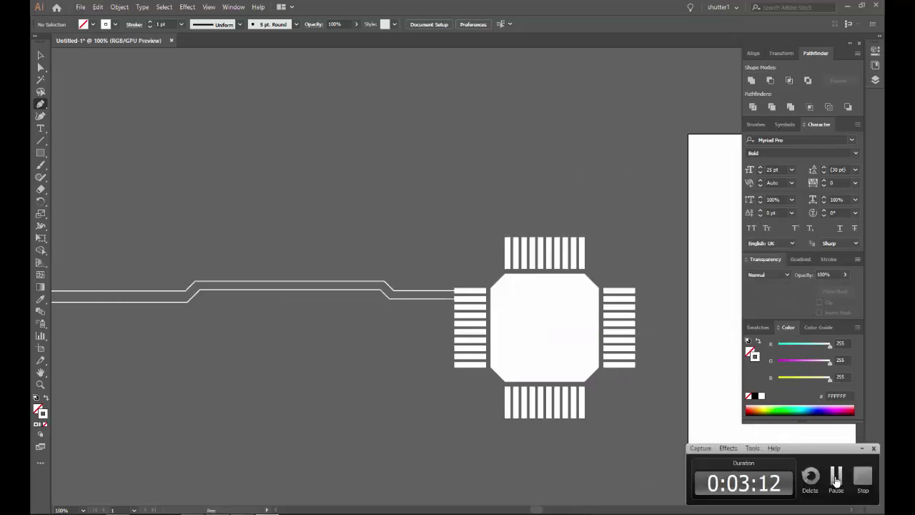
scroll(486, 317, "up", 3)
scroll(459, 321, "down", 2)
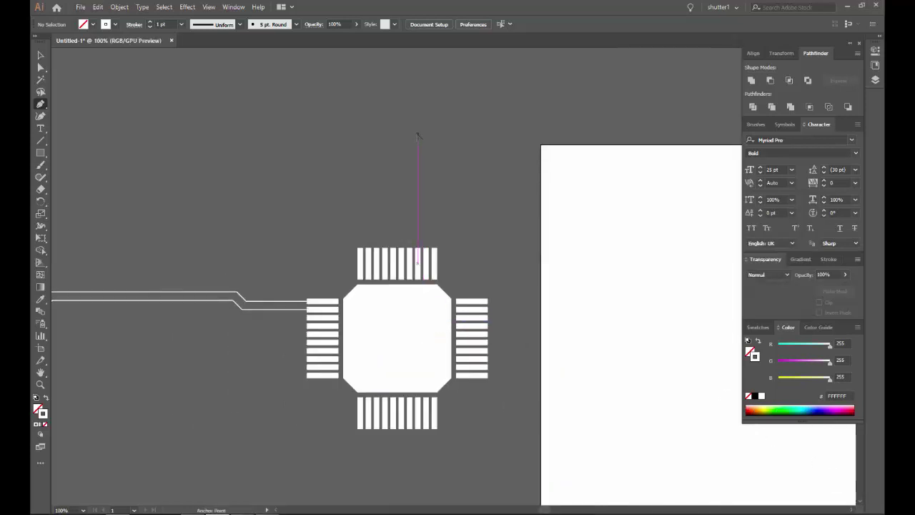
key("ctrl+z")
key("v")
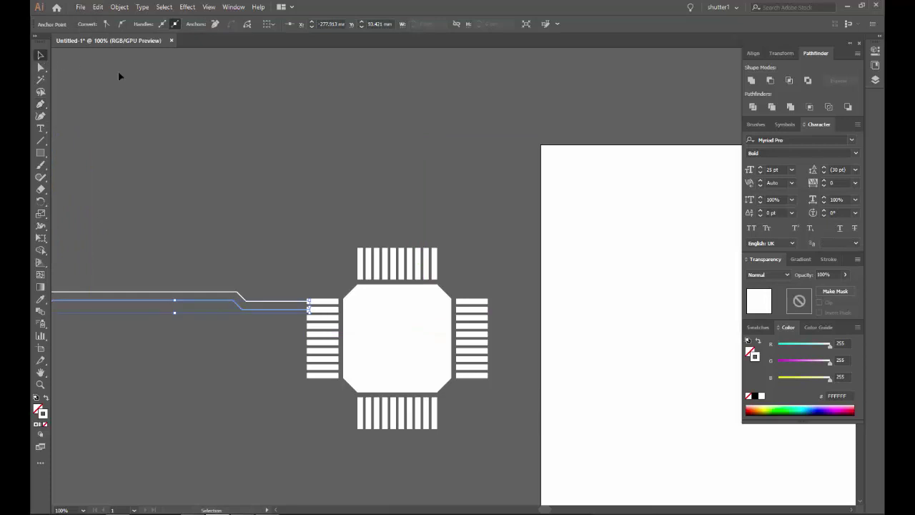
scroll(244, 191, "down", 1)
left_click(203, 235)
left_click(228, 258)
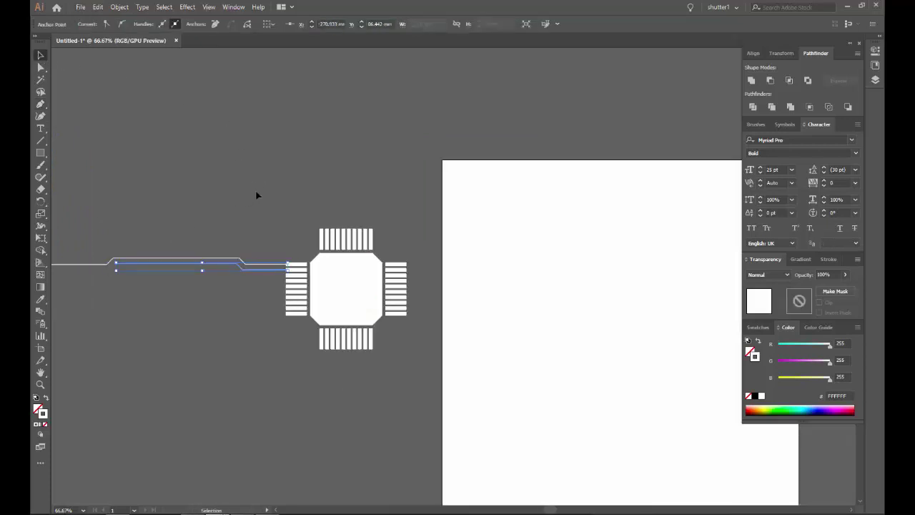
left_click(205, 239)
Step: Duplicate the chip octagon above it and cut a 57.29 mm inset copy out with Minus Front, forming a ring
left_click(334, 279)
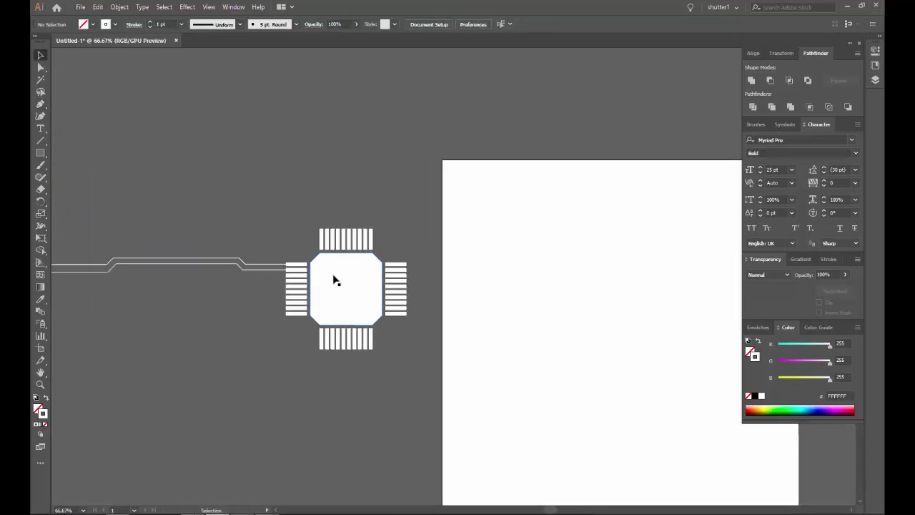
left_click_drag(352, 292, 352, 153)
scroll(342, 115, "up", 3)
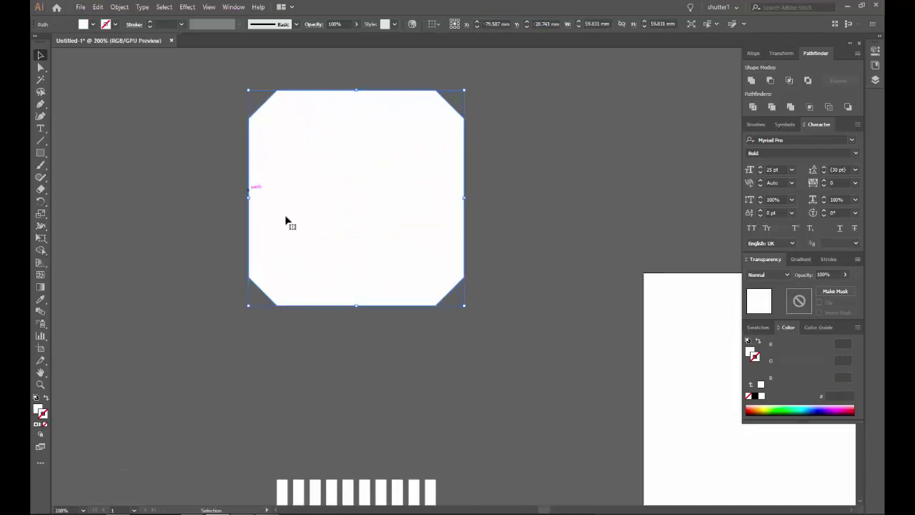
scroll(353, 102, "up", 1)
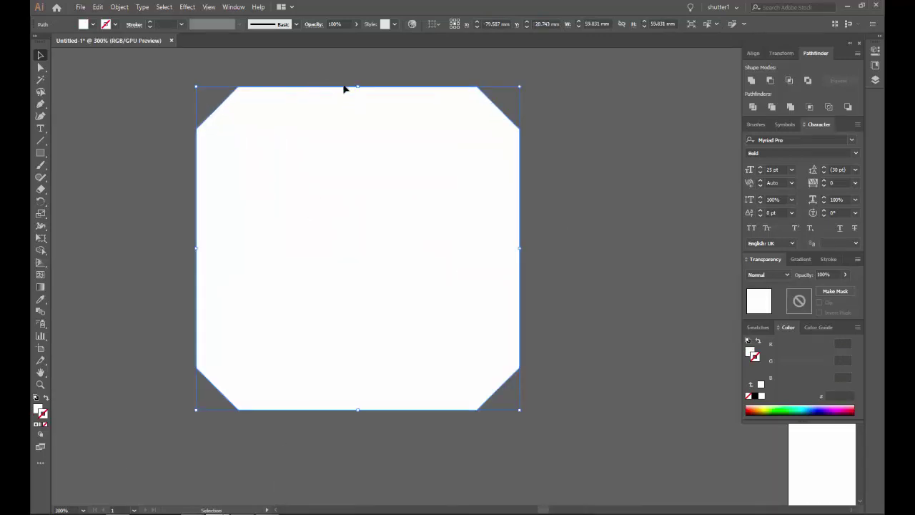
left_click_drag(360, 89, 360, 94)
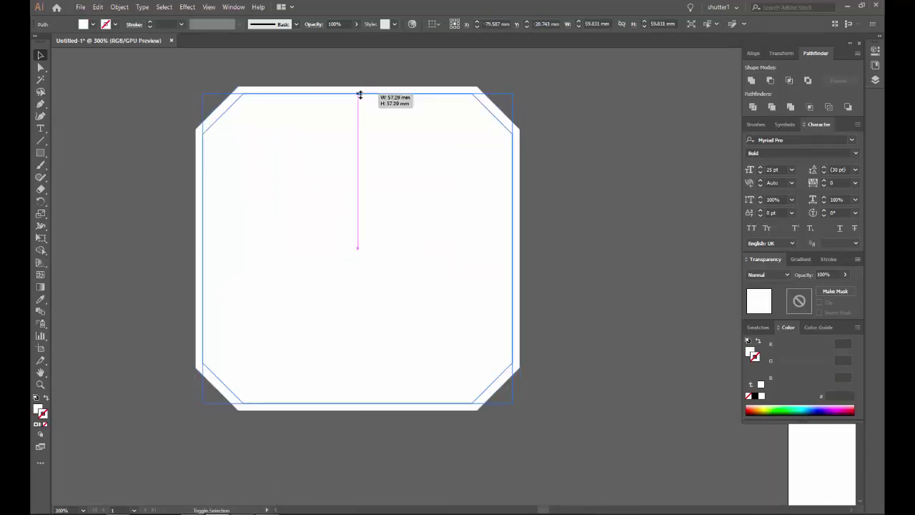
left_click(770, 81)
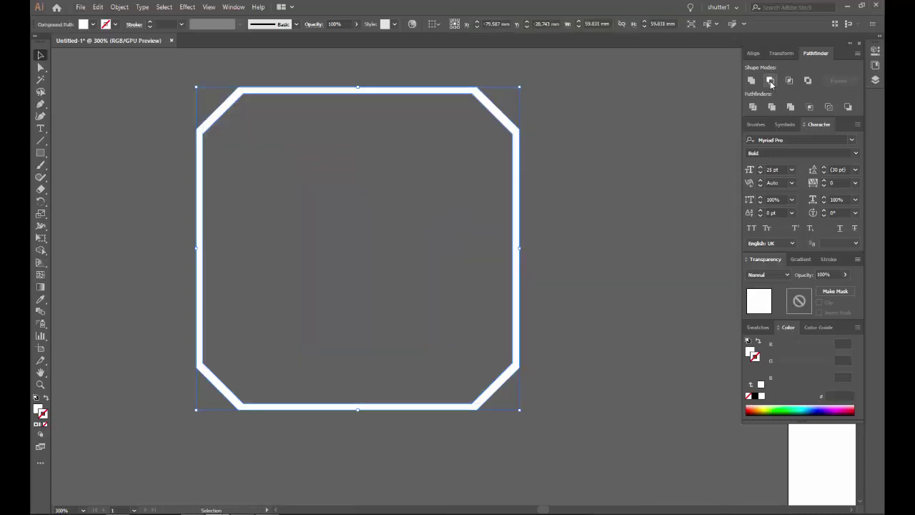
Step: Move the octagon ring onto the chip body and align them horizontally and vertically centred
left_click(570, 198)
scroll(569, 198, "down", 3, "alt")
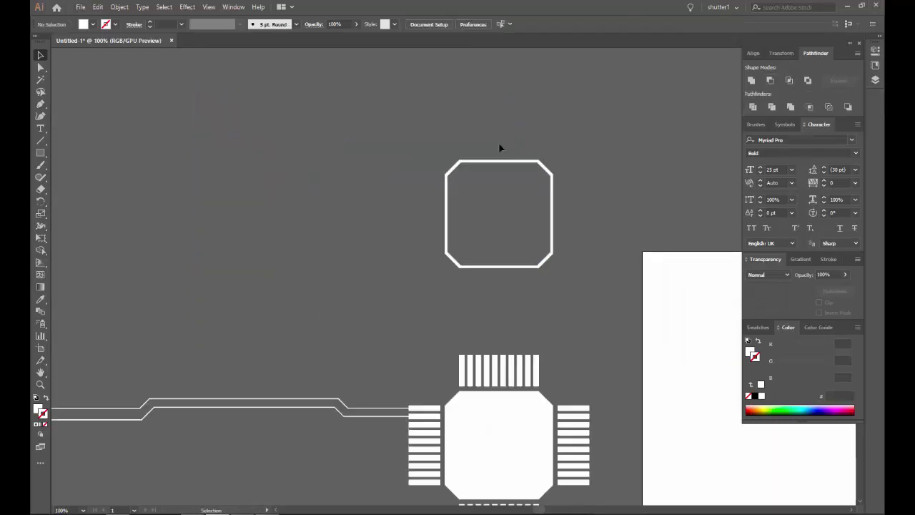
left_click_drag(502, 160, 511, 322)
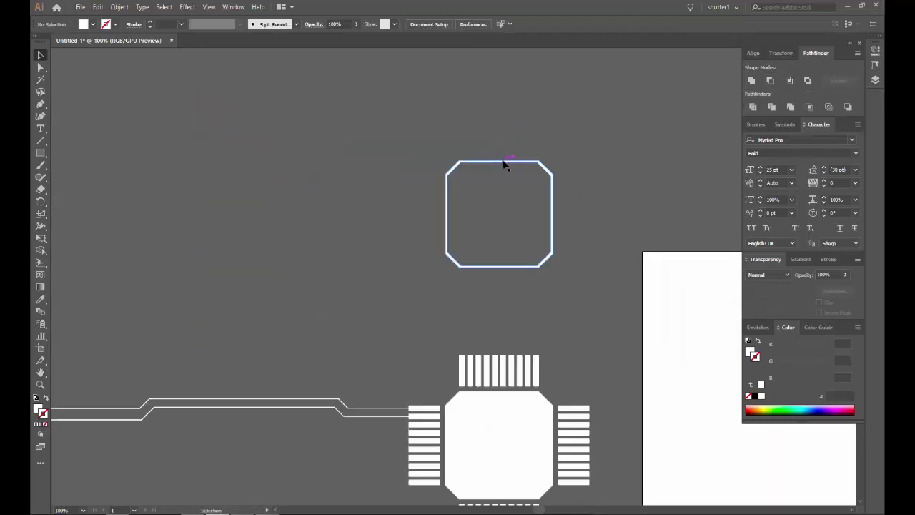
left_click(530, 451, "shift")
left_click(509, 25)
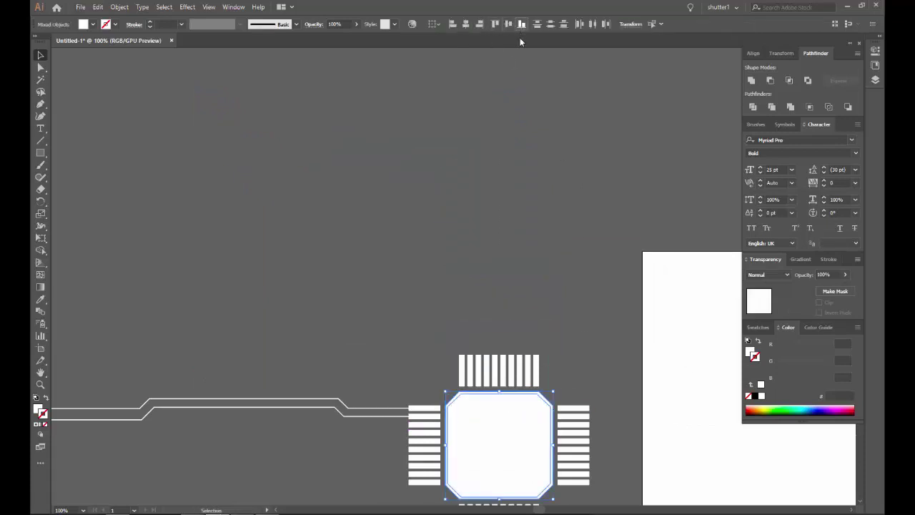
left_click(581, 189)
scroll(494, 200, "down", 3)
scroll(472, 208, "up", 3, "alt")
Step: Give the octagon ring no stroke and a light grey fill from the Swatches panel
left_click(470, 211)
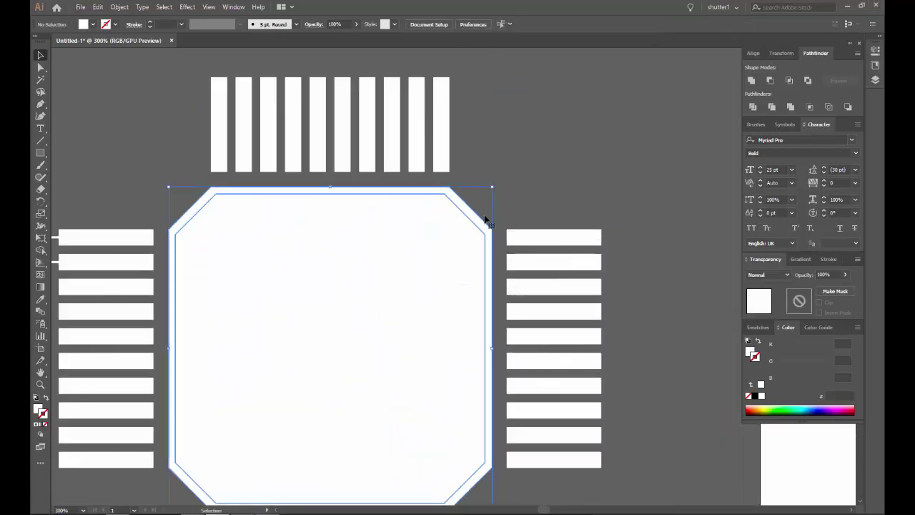
left_click(755, 396)
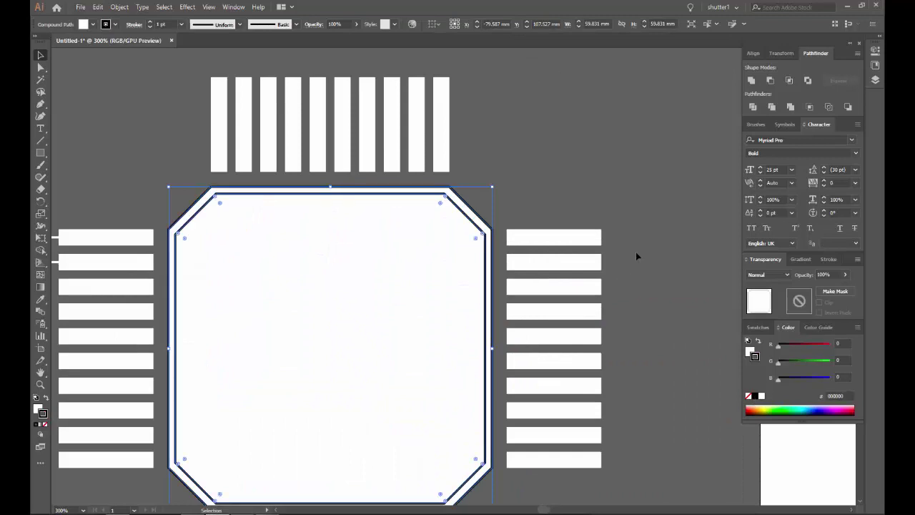
key("slash")
key("x")
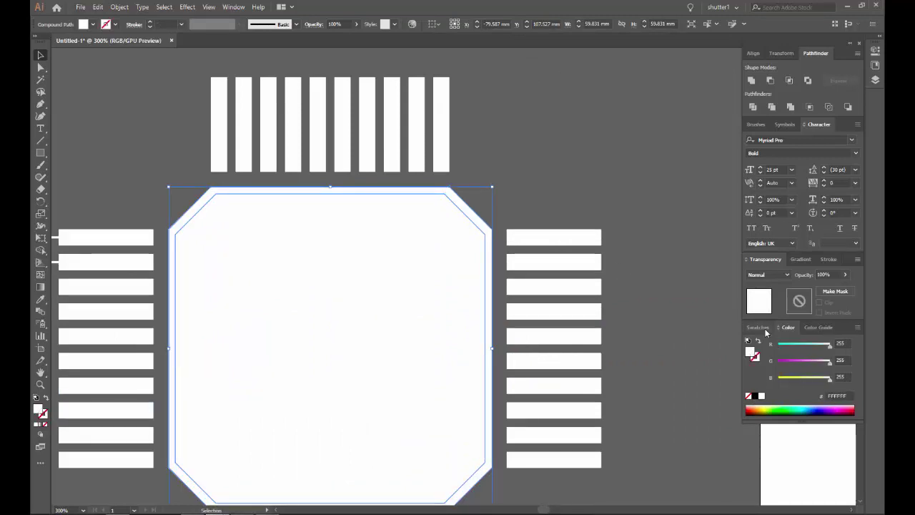
left_click(760, 328)
left_click(798, 388)
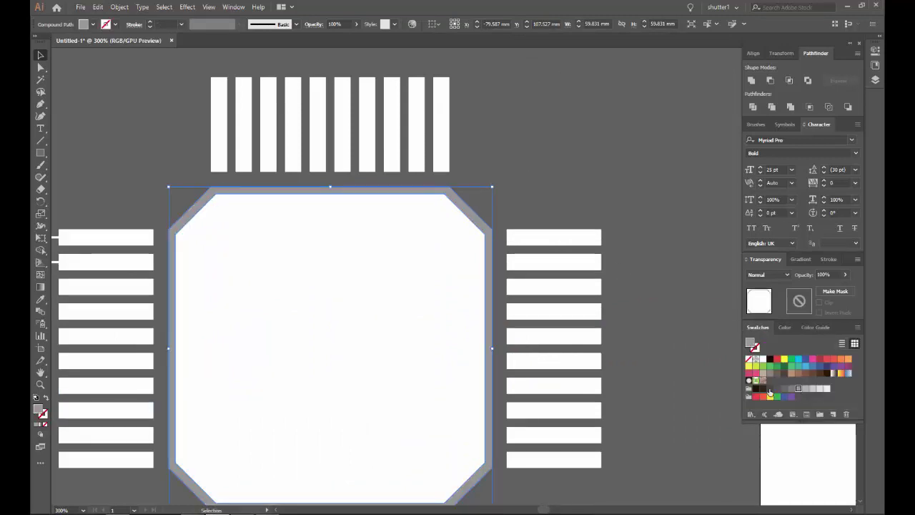
left_click(778, 390)
left_click(822, 389)
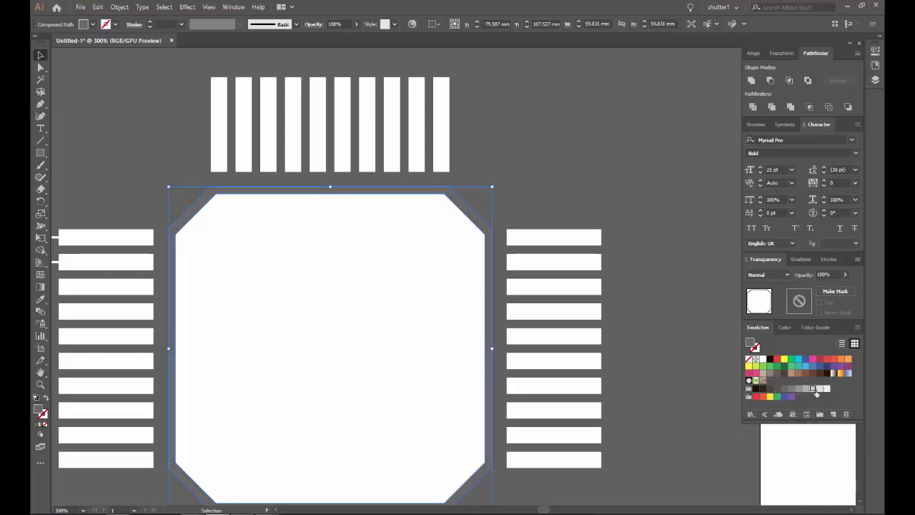
left_click(568, 172)
Step: Zoom out to review the chip and traces, then deselect everything
key("ctrl+minus")
key("ctrl+minus")
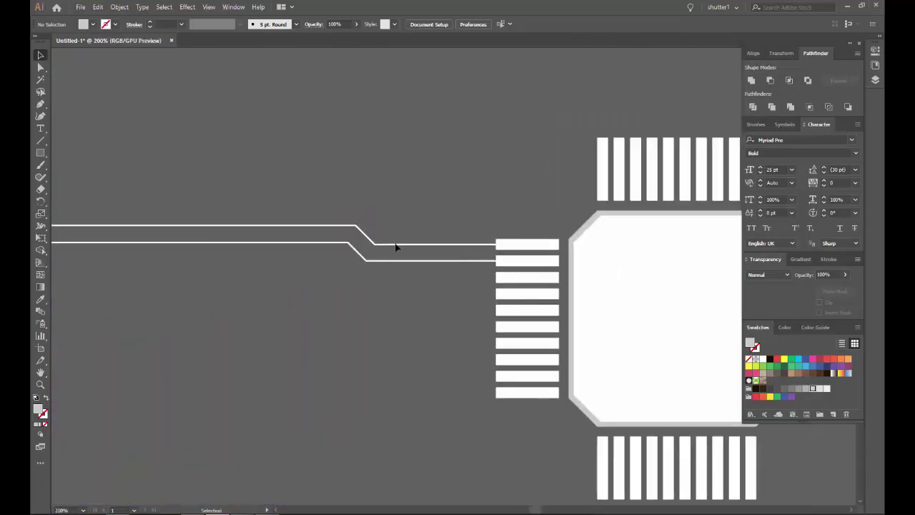
left_click(396, 243)
left_click(41, 105)
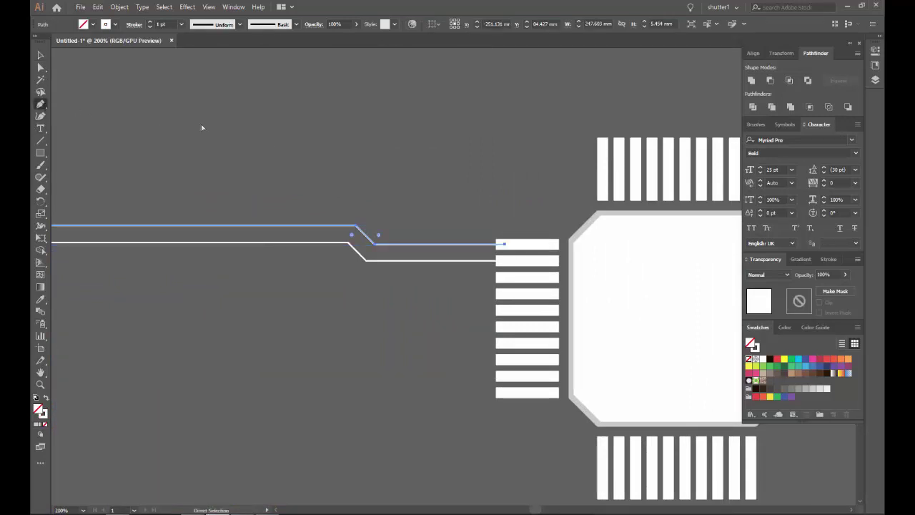
key("ctrl+shift+a")
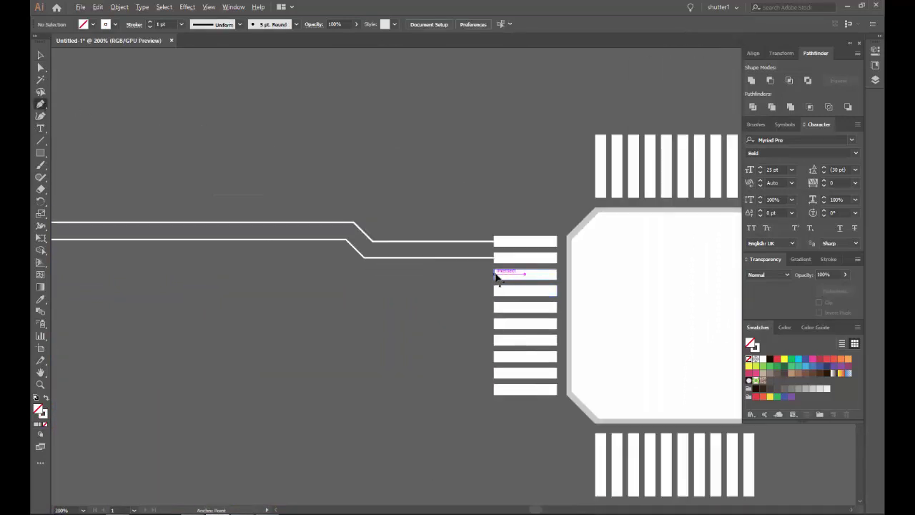
Step: Draw a third trace from the third left pin running far to the left
scroll(497, 277, "up", 1)
left_click(504, 276)
scroll(504, 273, "down", 2)
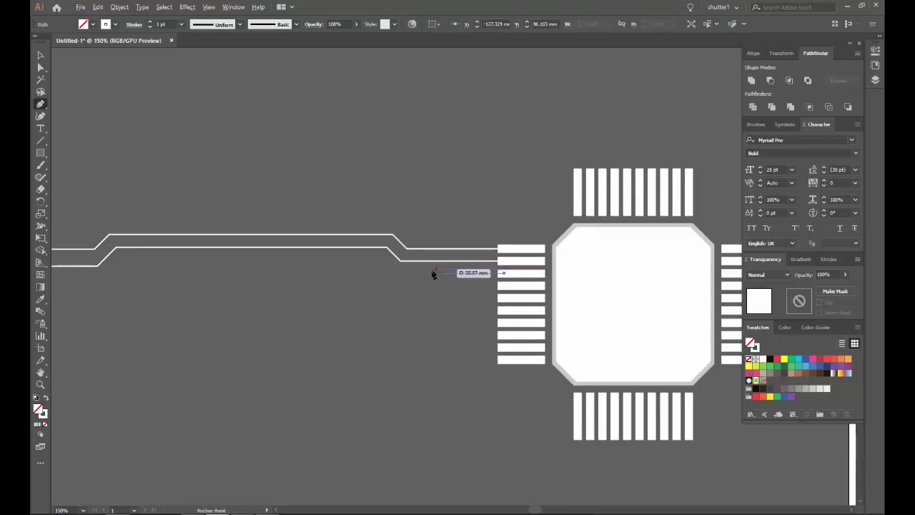
left_click(443, 274)
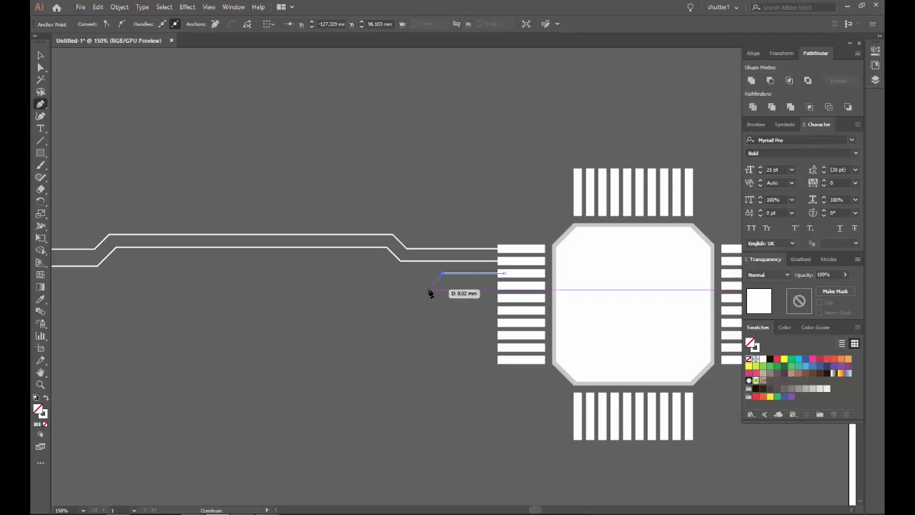
left_click(159, 288)
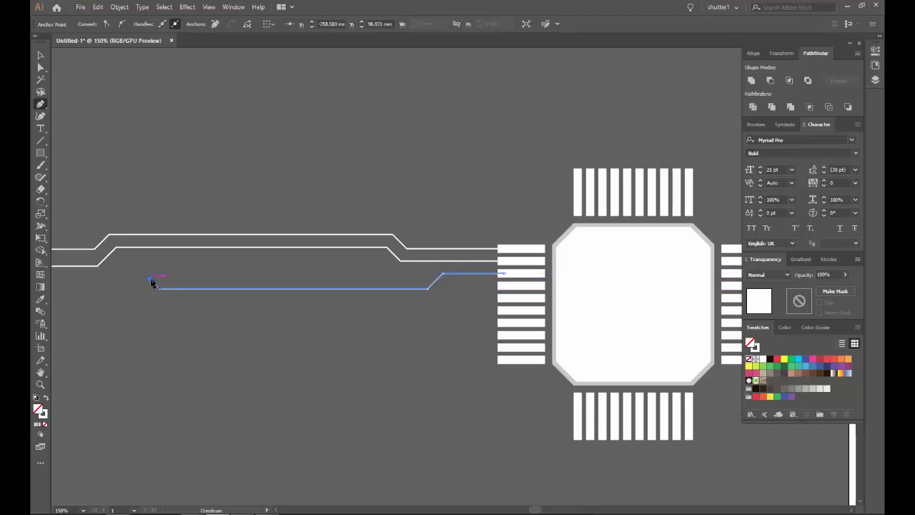
key("ctrl+minus")
key("ctrl+minus")
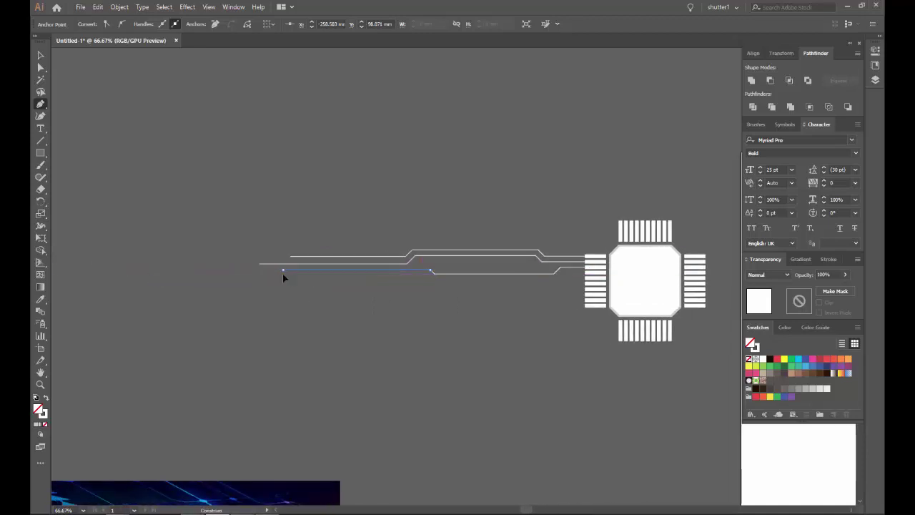
left_click(283, 277, "ctrl")
scroll(627, 280, "up", 4)
scroll(626, 280, "up", 1)
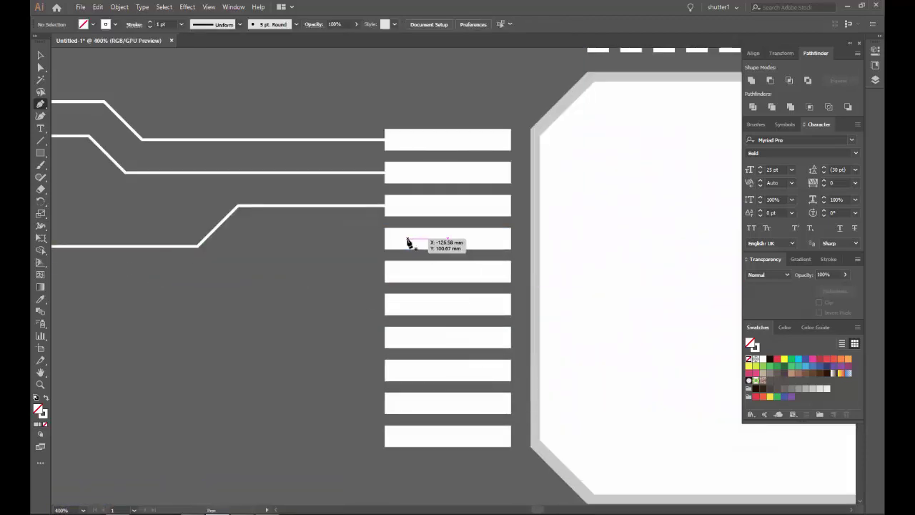
Step: Draw a trace from the next pad with a bend point, extended further left
left_click(406, 239)
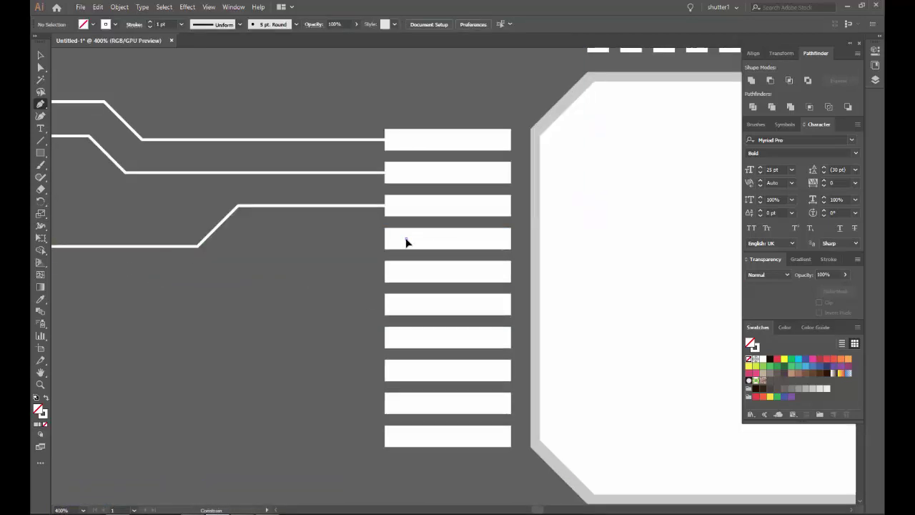
left_click(265, 239)
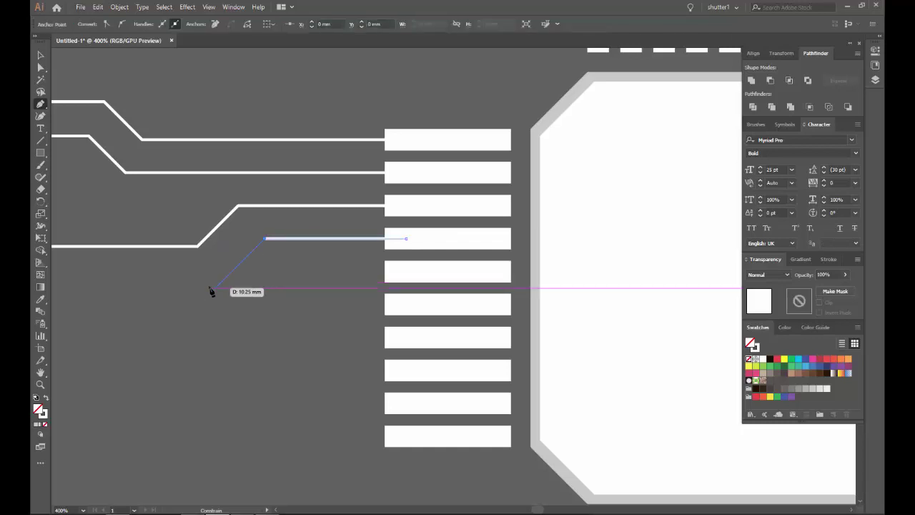
scroll(211, 291, "down", 3)
scroll(215, 286, "down", 2)
scroll(286, 275, "left", 3)
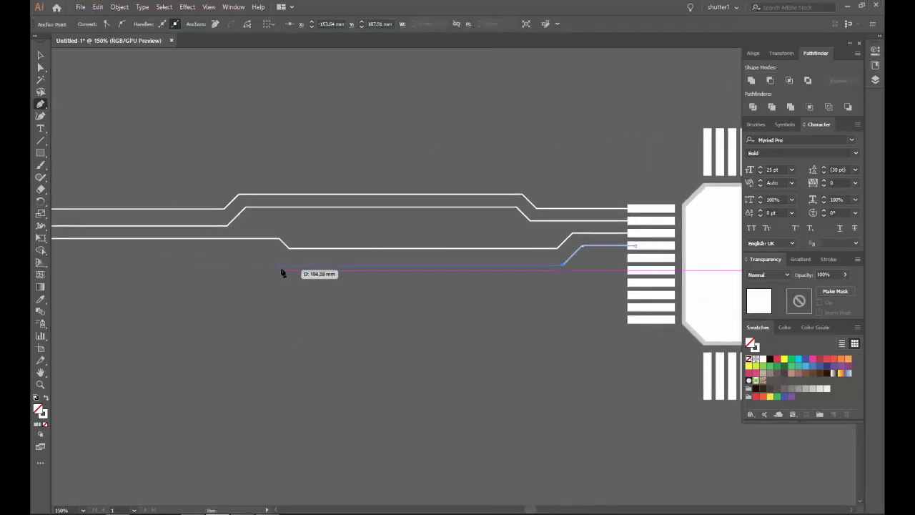
left_click(241, 266)
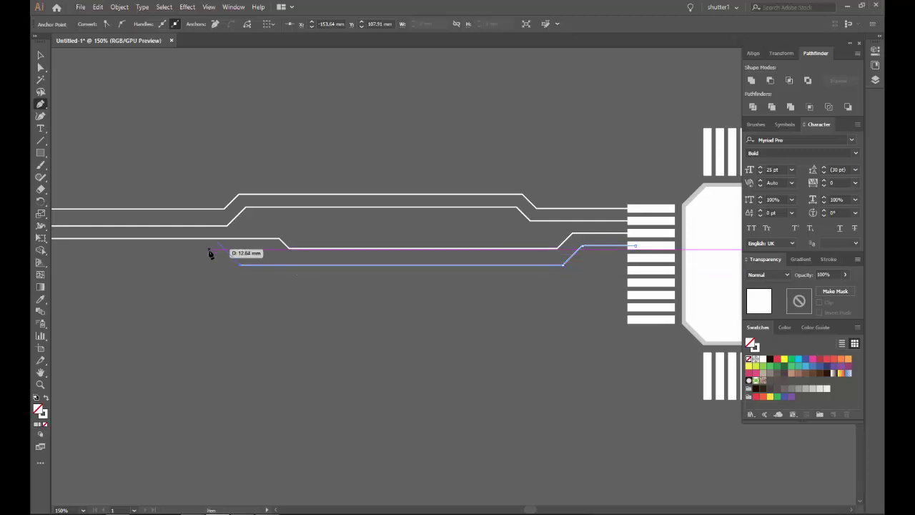
scroll(353, 272, "left", 5)
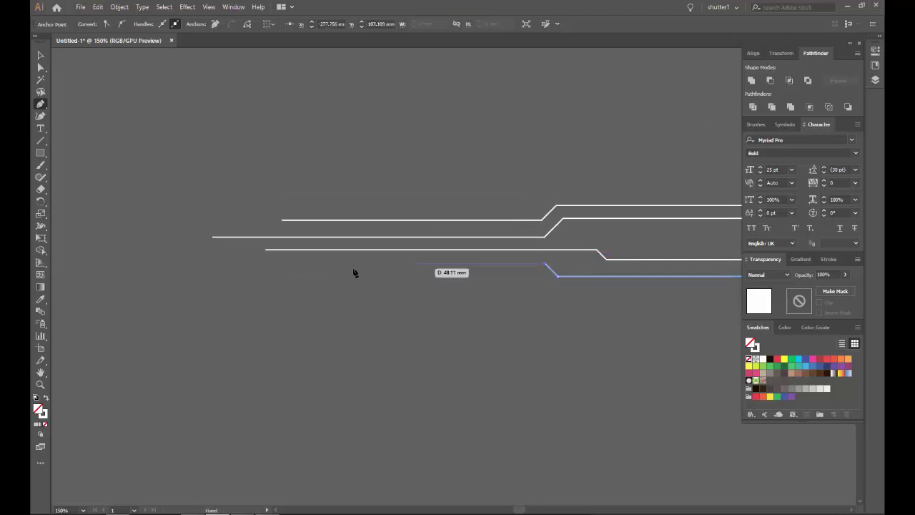
key("Escape")
scroll(543, 302, "down", 3)
scroll(544, 302, "up", 5)
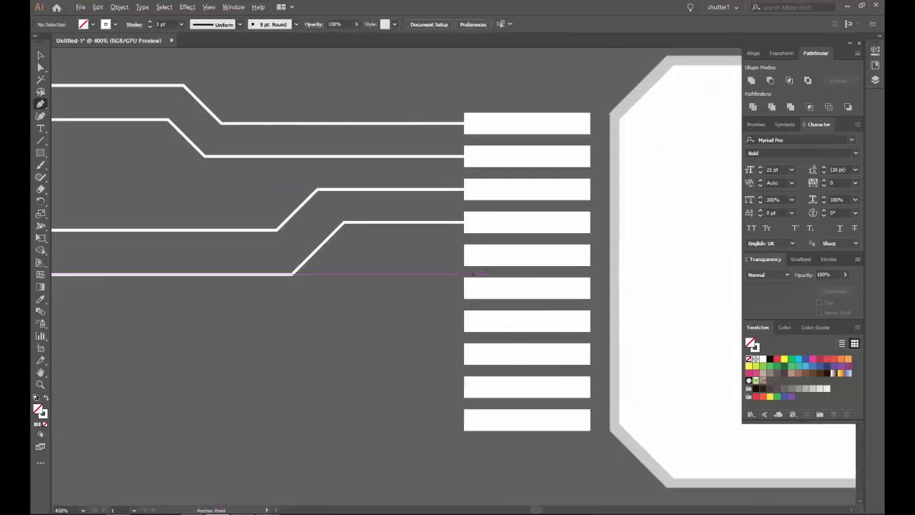
scroll(480, 261, "up", 3)
Step: Draw a trace from the next pad that bends, runs diagonally down, then extends left
left_click(481, 254)
scroll(428, 253, "down", 2)
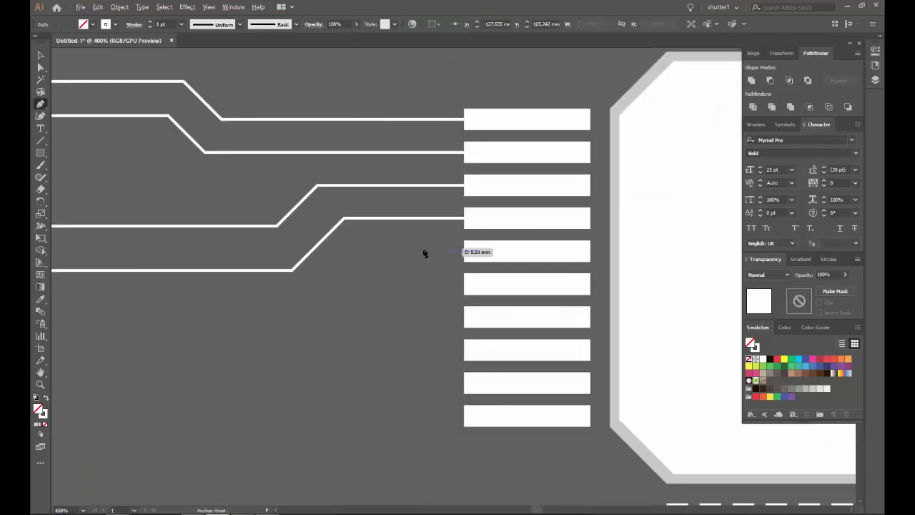
left_click(380, 253)
scroll(379, 252, "down", 3)
scroll(428, 253, "up", 3)
scroll(498, 253, "up", 1)
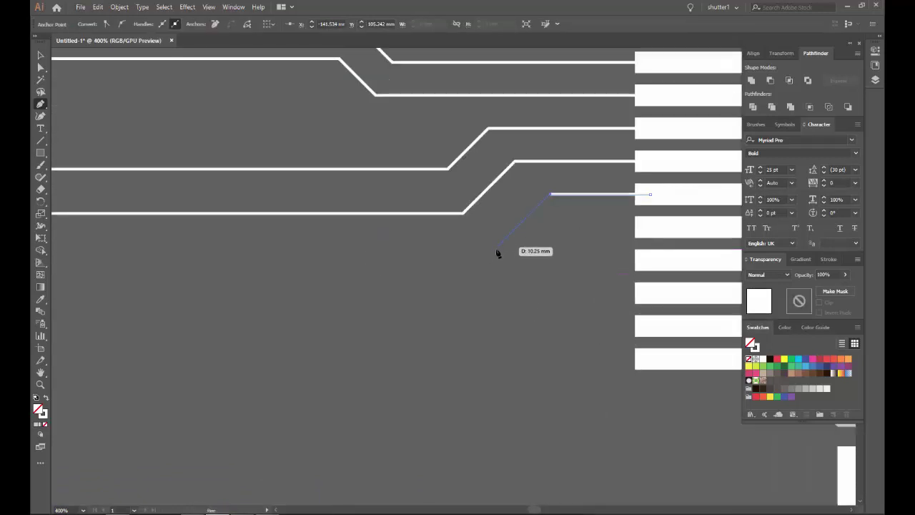
left_click(478, 266)
scroll(478, 267, "down", 3)
left_click(333, 261)
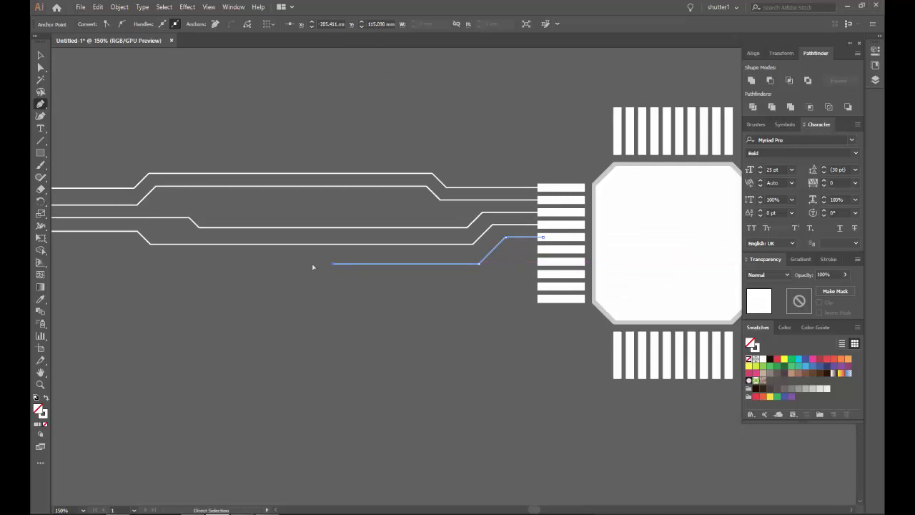
key("Escape")
Step: Draw a stepped trace that steps down and extends far to the left
scroll(373, 263, "up", 2)
left_click(283, 264)
scroll(357, 264, "down", 2)
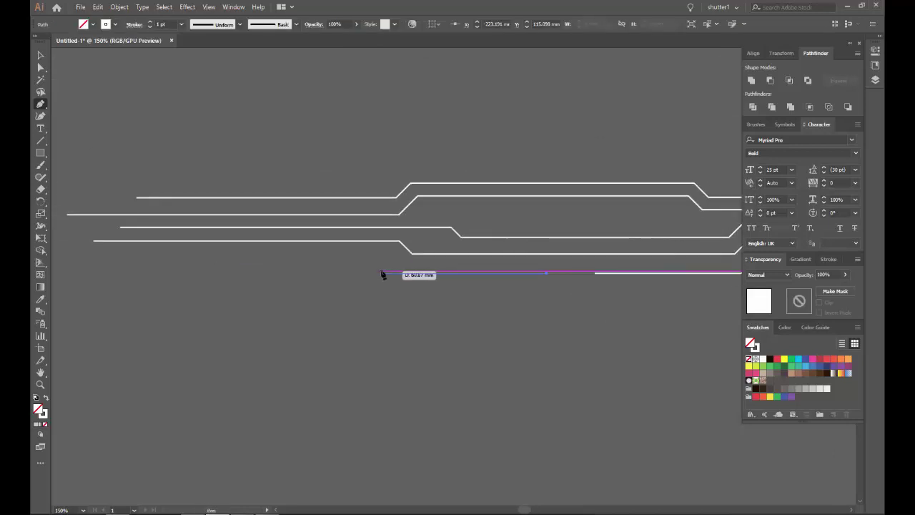
left_click(295, 273)
left_click(274, 253)
left_click(68, 253)
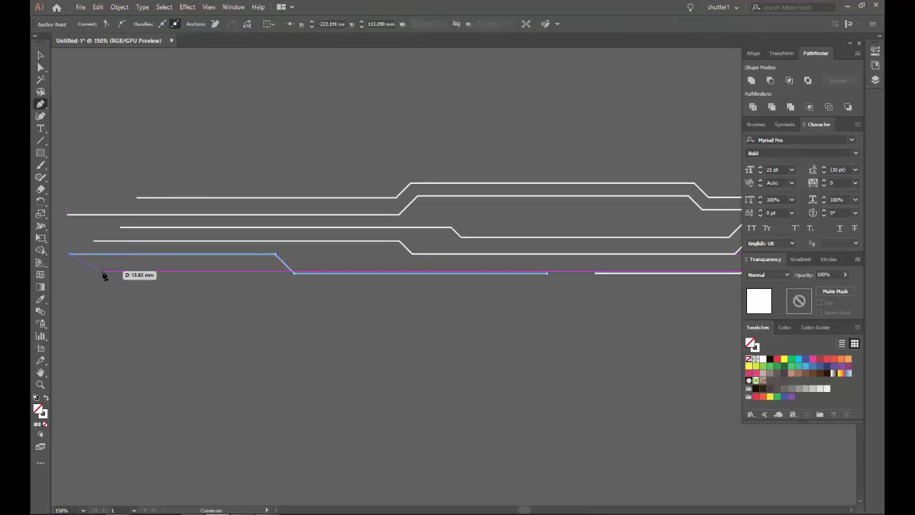
key("Escape")
key("alt+Tab")
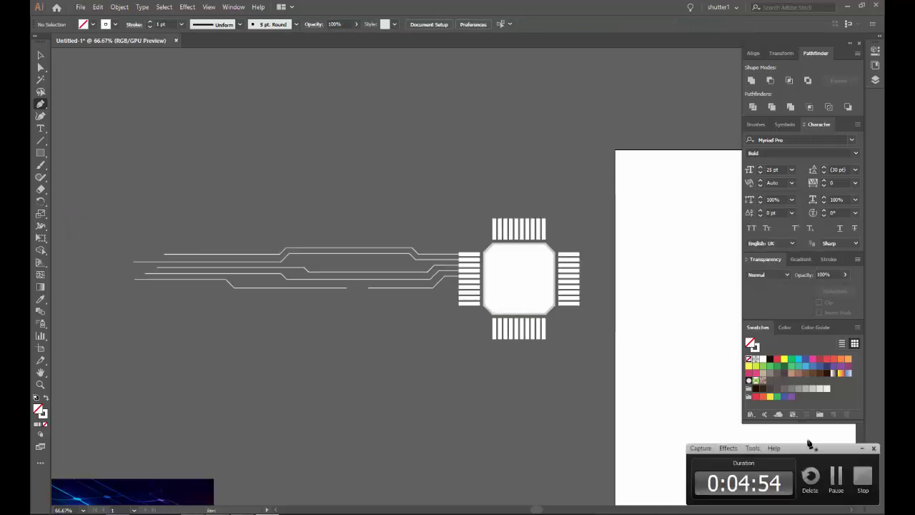
Step: Draw a trace from the next pad that bends, angles diagonally down, and runs far left
scroll(340, 201, "up", 3)
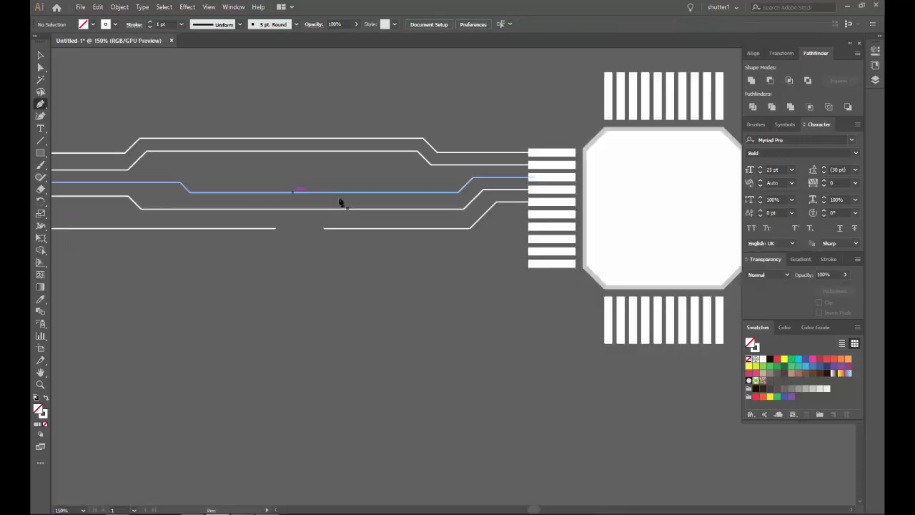
scroll(645, 211, "up", 3)
left_click(644, 209)
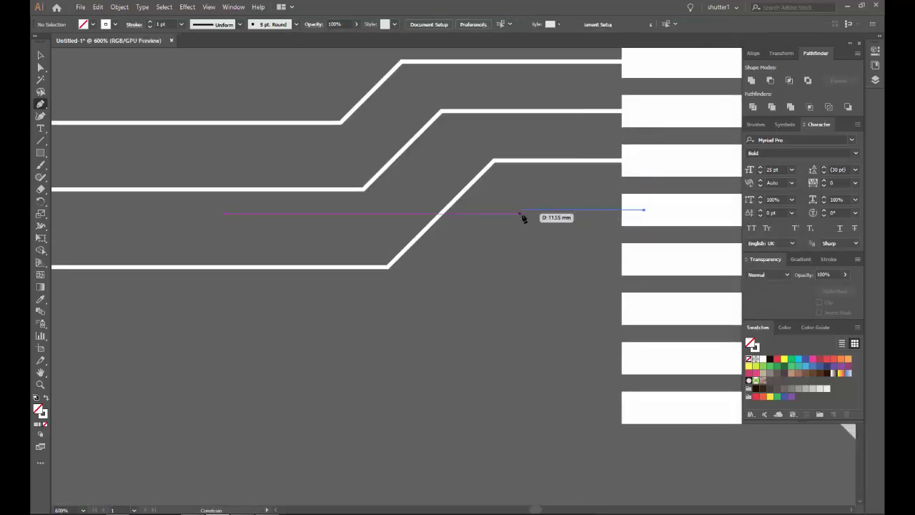
left_click(532, 210)
left_click(400, 348)
scroll(428, 336, "down", 4)
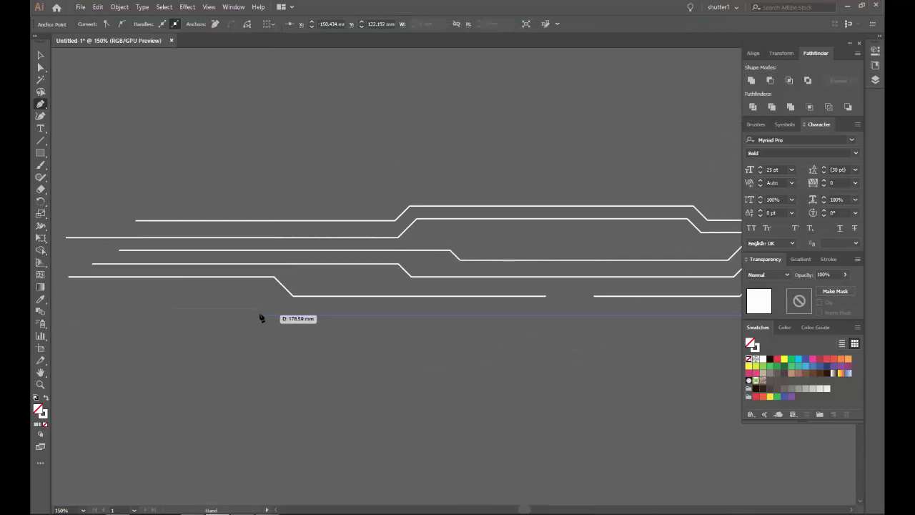
left_click(74, 295)
key("ctrl+shift+a")
scroll(400, 363, "down", 2)
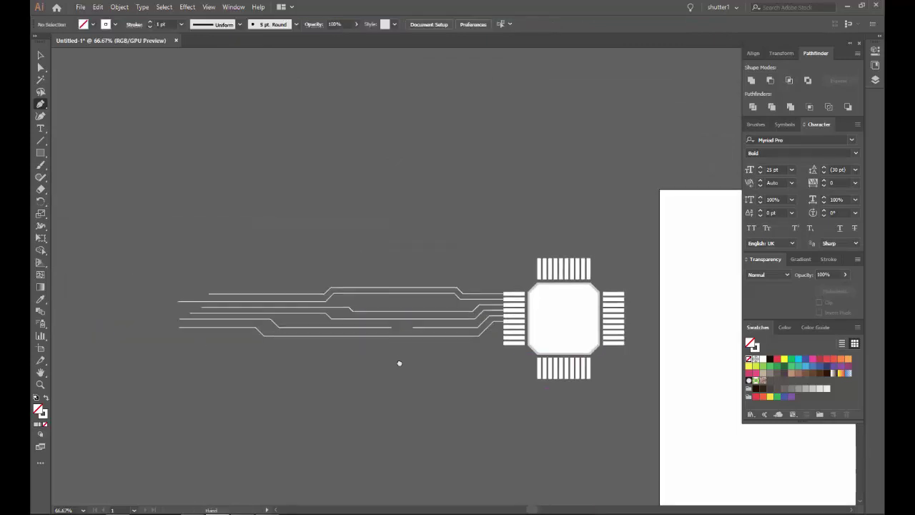
scroll(400, 363, "up", 5)
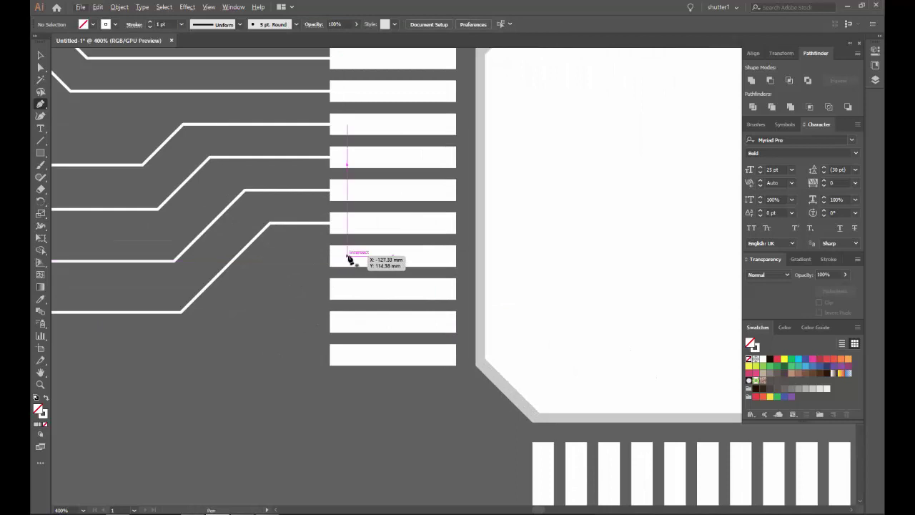
Step: Draw a short diagonal trace from the next lower pad and a short stub from the pad below
left_click(347, 255)
left_click(287, 255)
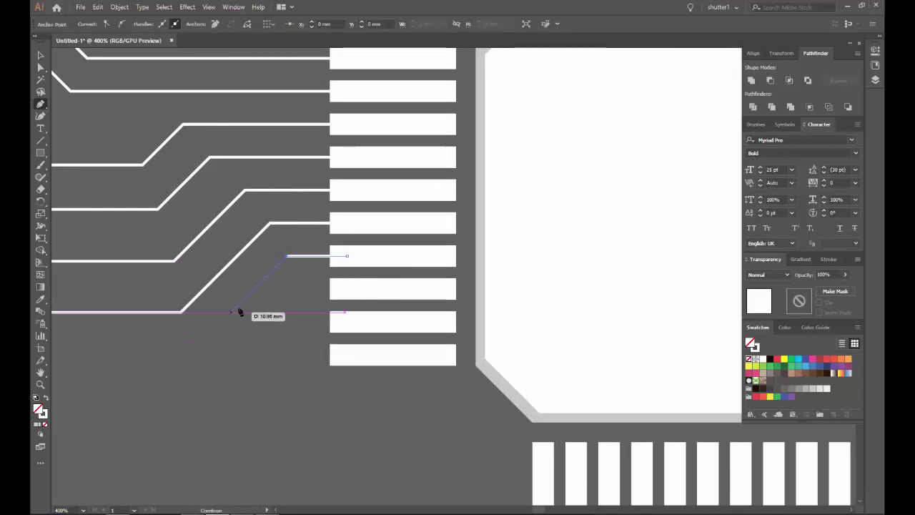
left_click(245, 299)
scroll(244, 299, "down", 5)
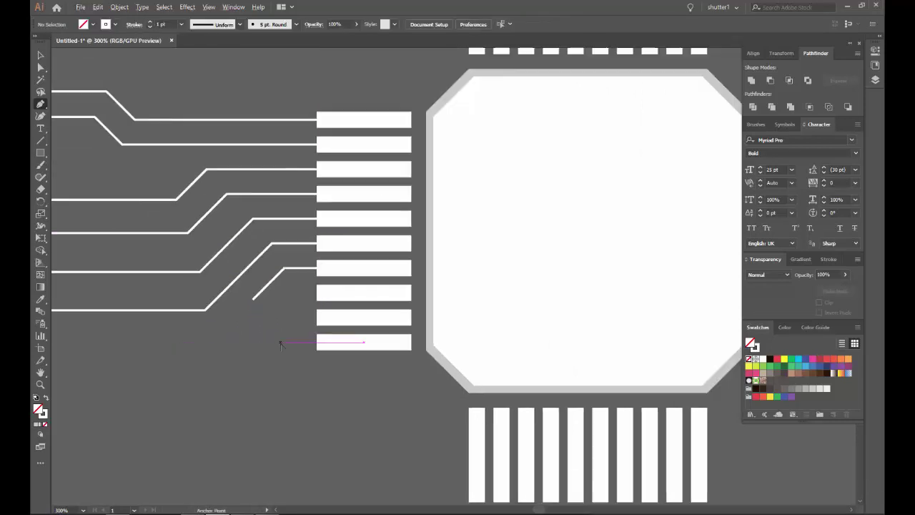
scroll(470, 276, "up", 6)
left_click(475, 268)
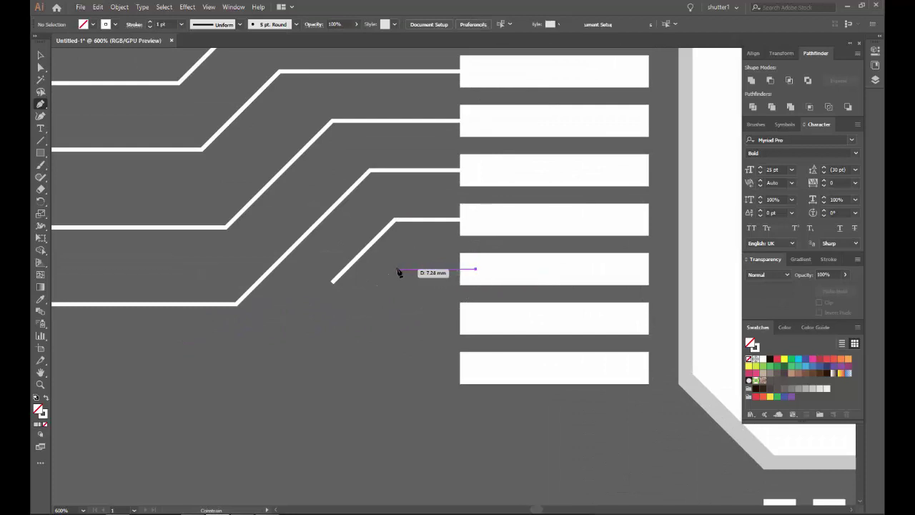
left_click(400, 271)
scroll(414, 300, "down", 5)
scroll(474, 276, "up", 5)
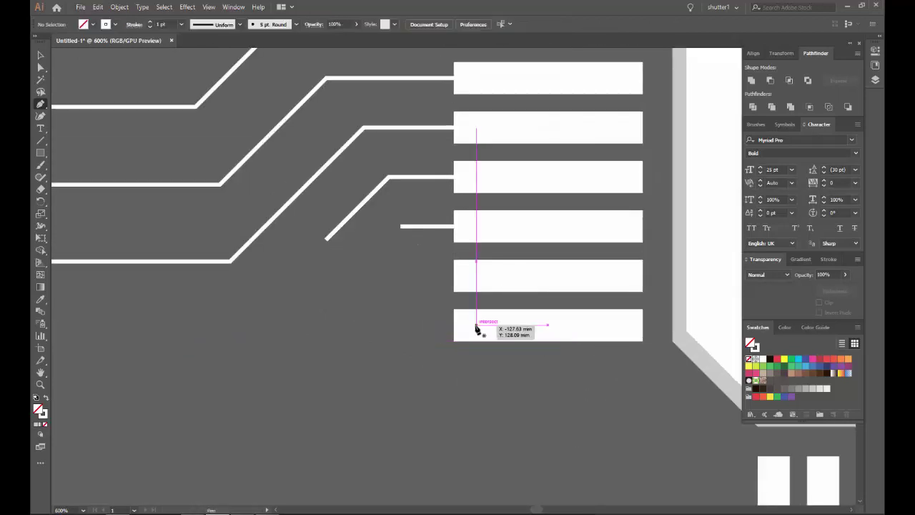
Step: Draw the bottom trace from the lowest left pad, bending diagonally down and running far left
left_click(476, 327)
scroll(476, 327, "down", 3)
left_click(426, 324)
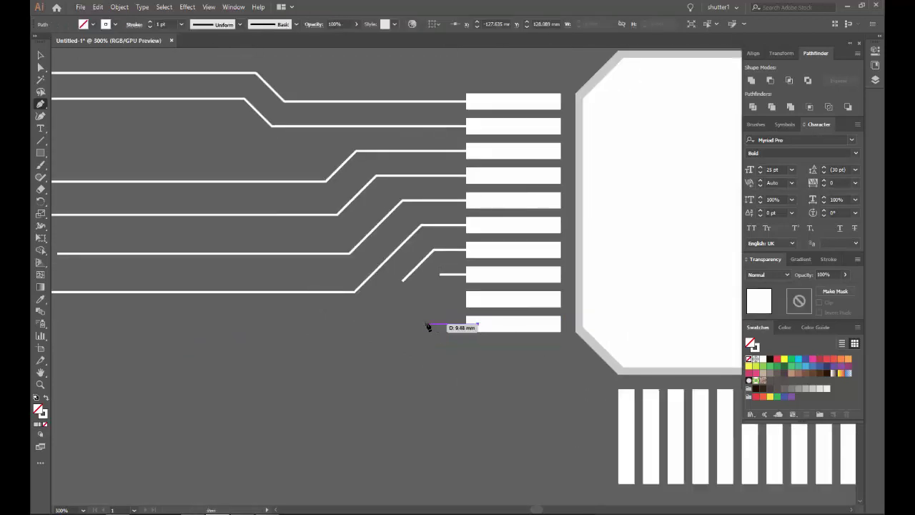
left_click(396, 363)
scroll(396, 363, "down", 3)
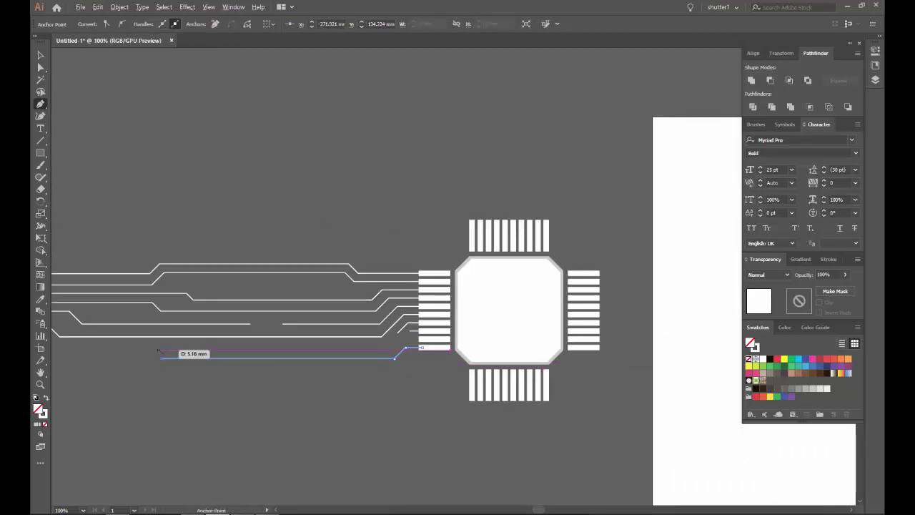
scroll(158, 350, "up", 4)
left_click(134, 353)
scroll(133, 352, "down", 3)
scroll(514, 312, "up", 1)
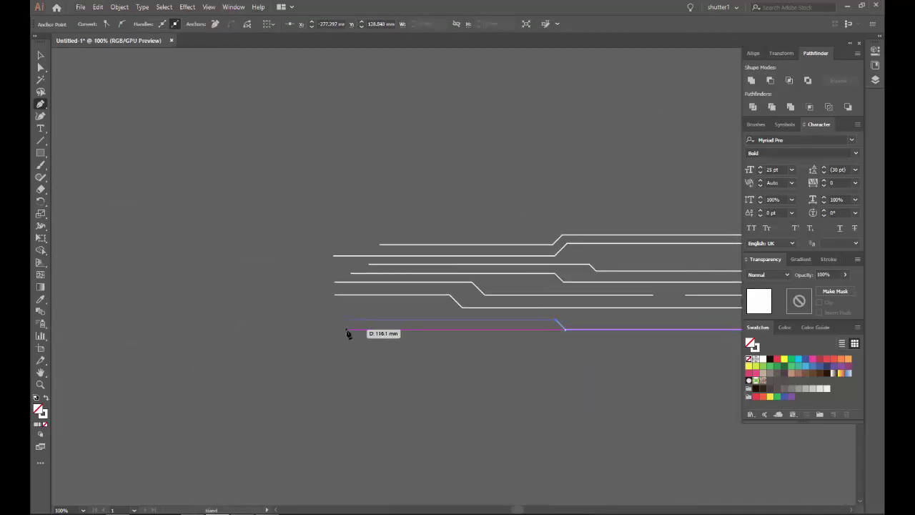
left_click(348, 329)
key("Escape")
scroll(436, 322, "up", 2)
scroll(436, 322, "up", 5)
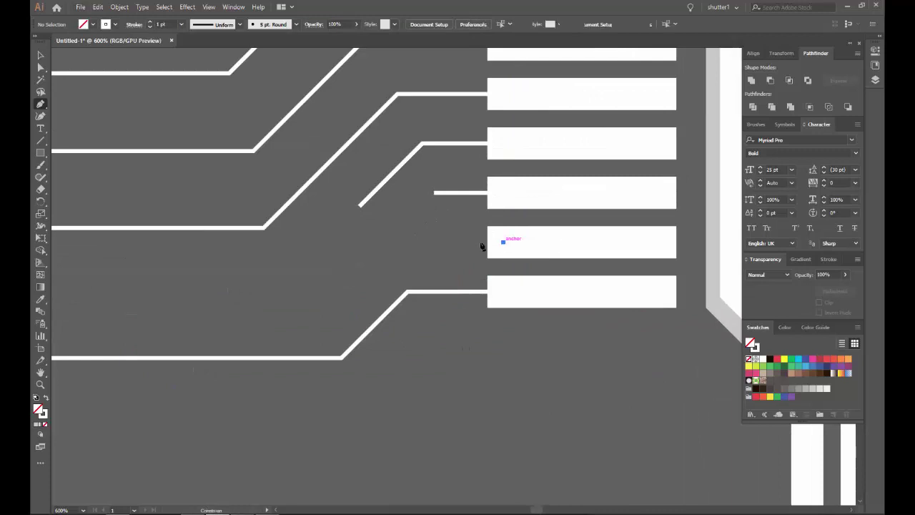
Step: Add a bend point for a trace from an empty pad and finish the path
left_click(366, 243)
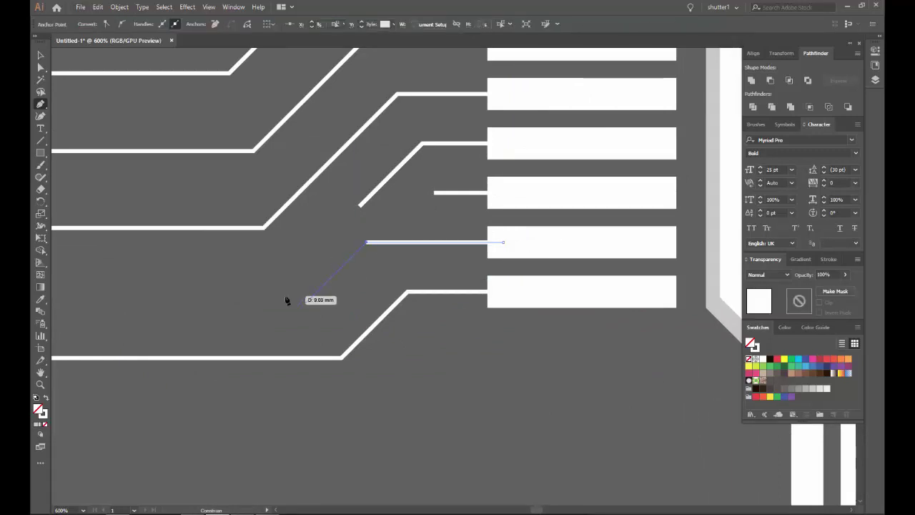
scroll(319, 293, "down", 3)
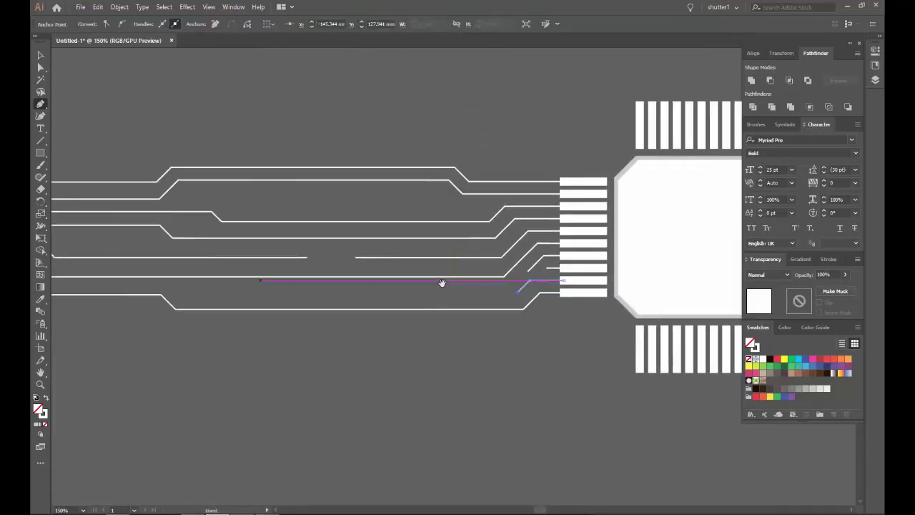
key("Escape")
scroll(204, 296, "down", 3)
Step: Draw a white trace rising from a top pin of the chip, running straight then up to a high endpoint
scroll(319, 277, "up", 1)
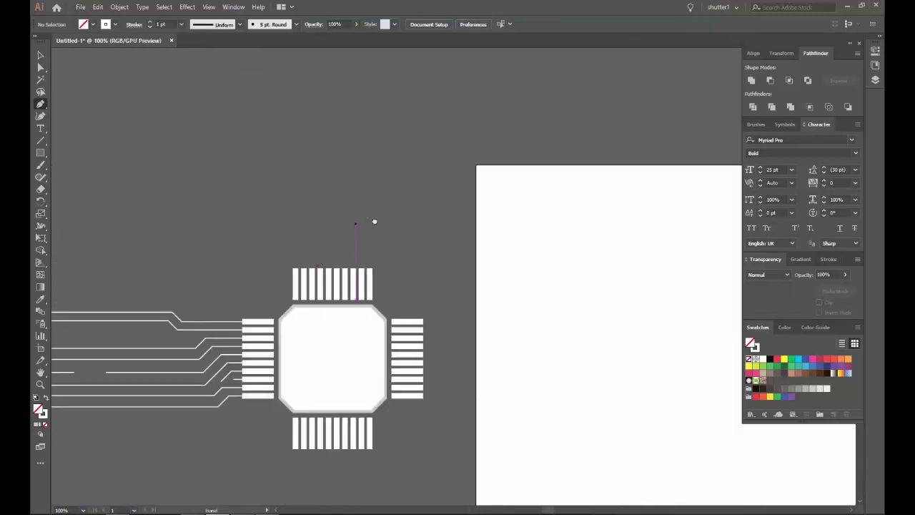
scroll(373, 219, "up", 1)
scroll(348, 255, "up", 1)
scroll(337, 308, "up", 1)
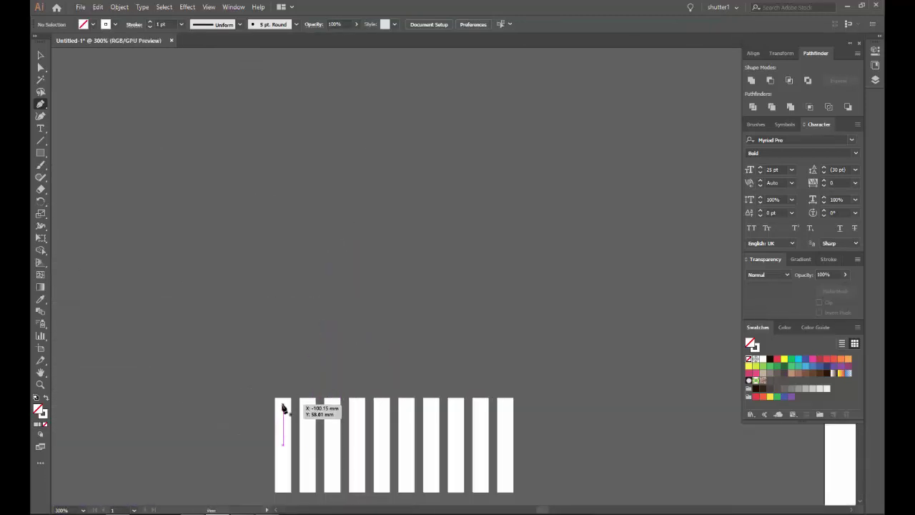
left_click(283, 408)
left_click(283, 325)
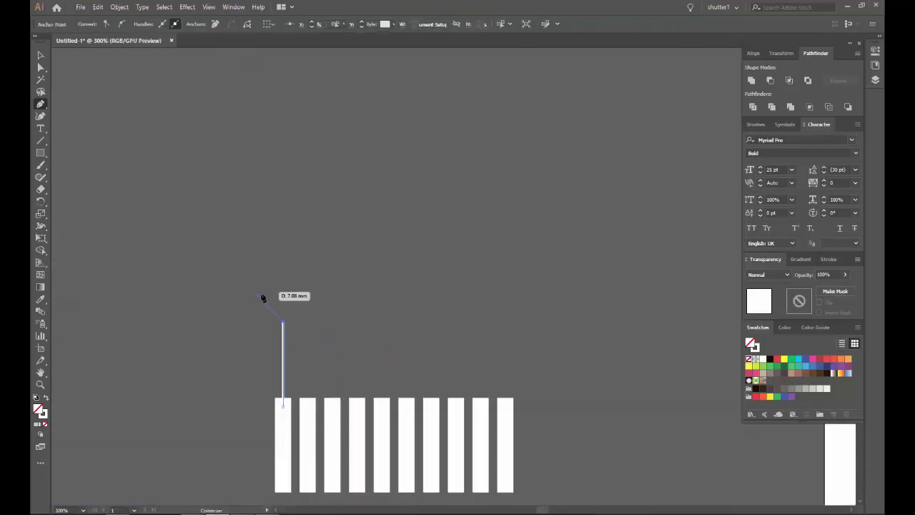
scroll(265, 278, "down", 1)
scroll(273, 296, "down", 2)
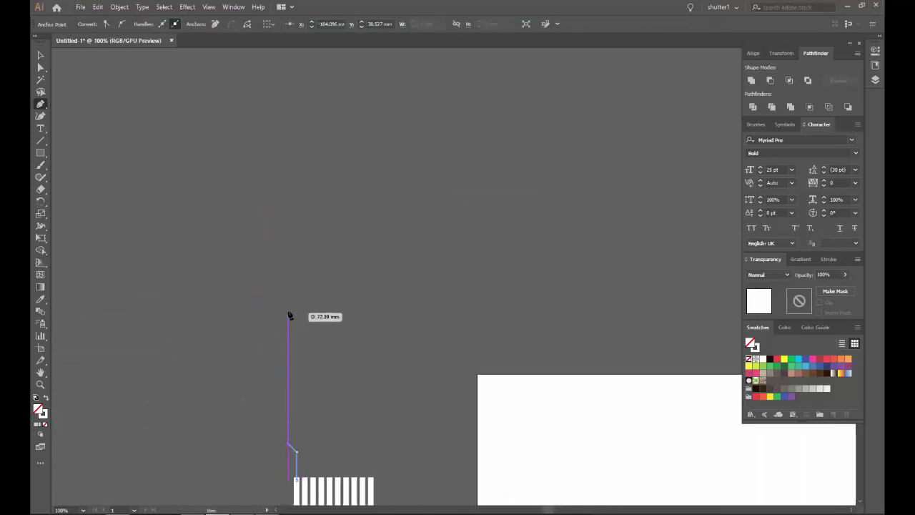
left_click(270, 167)
scroll(343, 262, "down", 2)
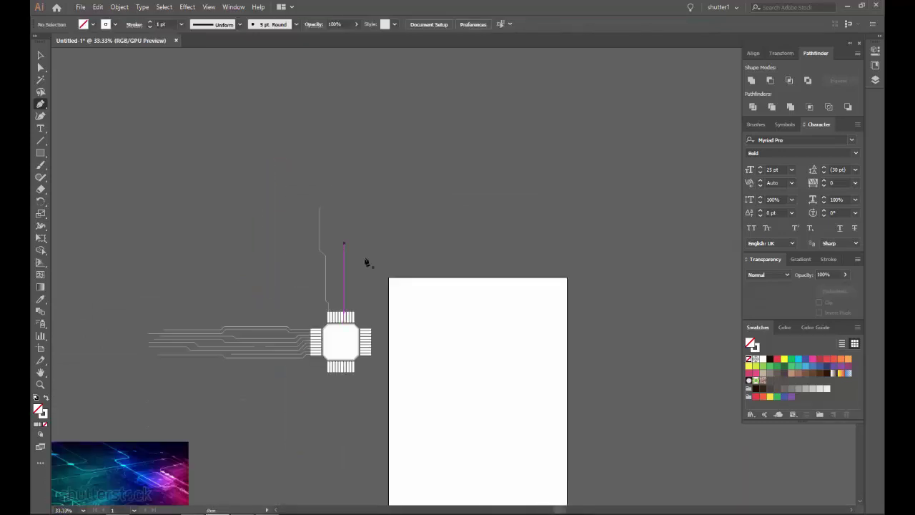
scroll(336, 286, "up", 5)
Step: Draw a trace up from the second pin with one diagonal jog before continuing straight up
left_click(234, 338)
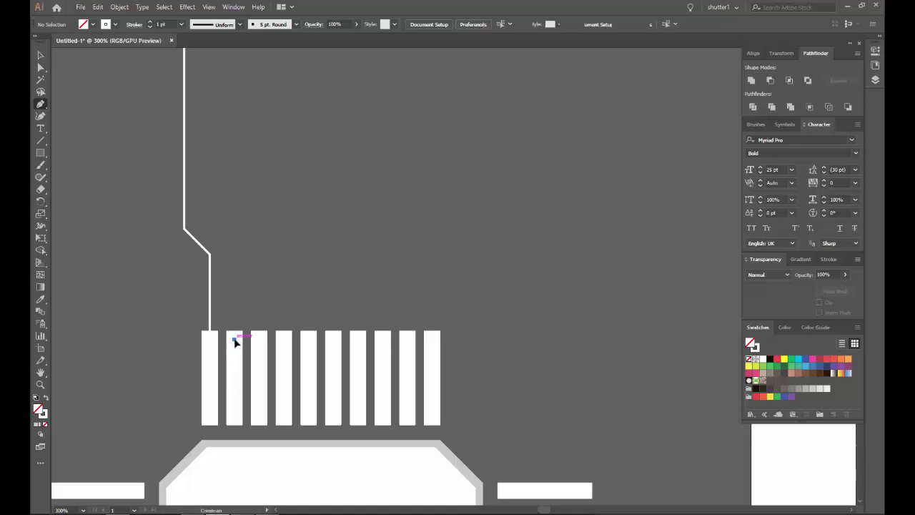
left_click(235, 240)
left_click(208, 214)
scroll(208, 214, "down", 3)
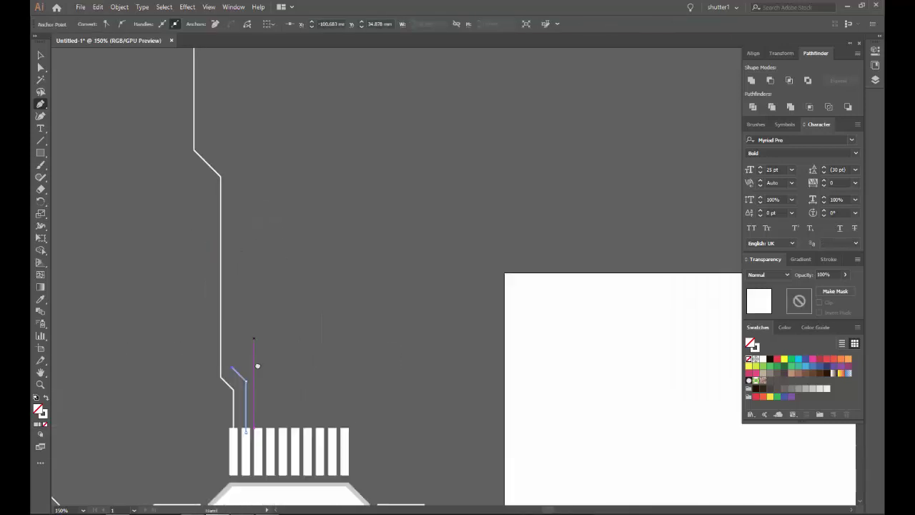
scroll(245, 204, "up", 2)
left_click(235, 180)
scroll(224, 159, "down", 2)
scroll(214, 151, "up", 3)
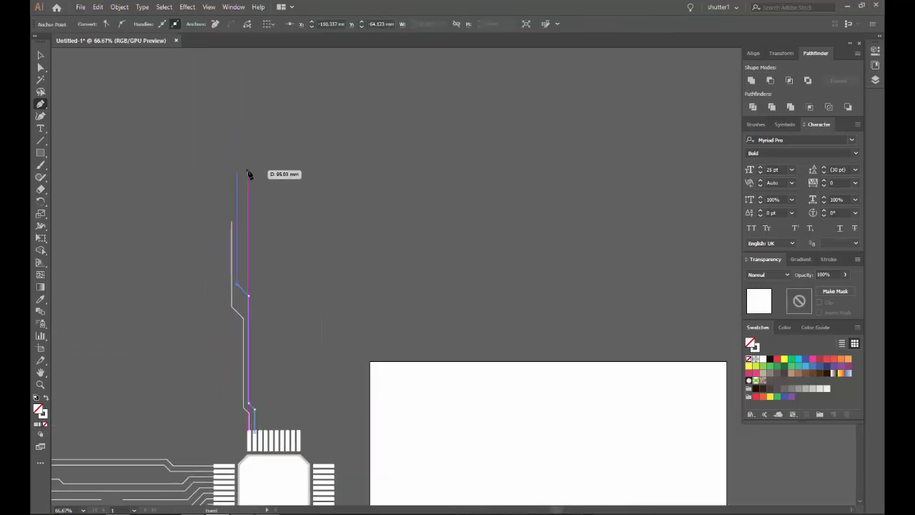
key("Escape")
Step: Start a trace on the next top pin, adding a bend and an upward run
scroll(283, 327, "up", 2)
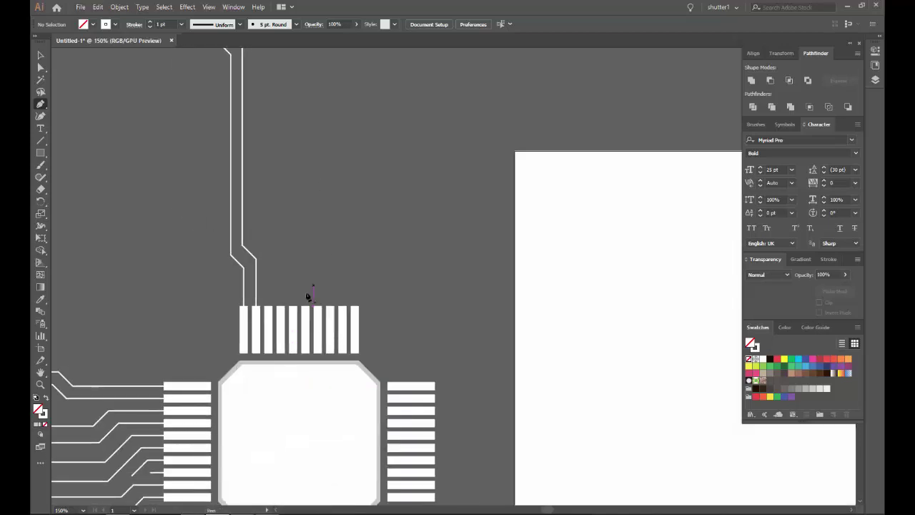
scroll(306, 296, "up", 3)
left_click(246, 319)
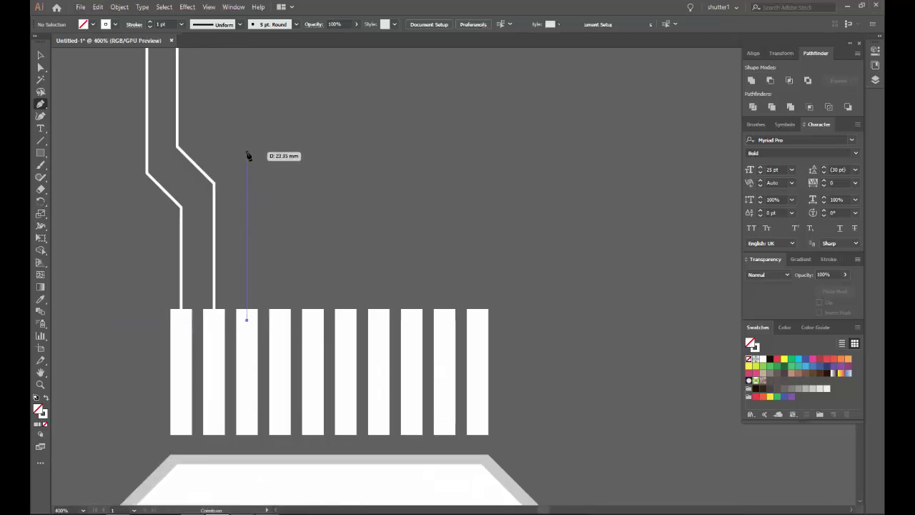
left_click(246, 155)
left_click(217, 127)
scroll(225, 125, "down", 3)
scroll(247, 196, "up", 2)
left_click(241, 207)
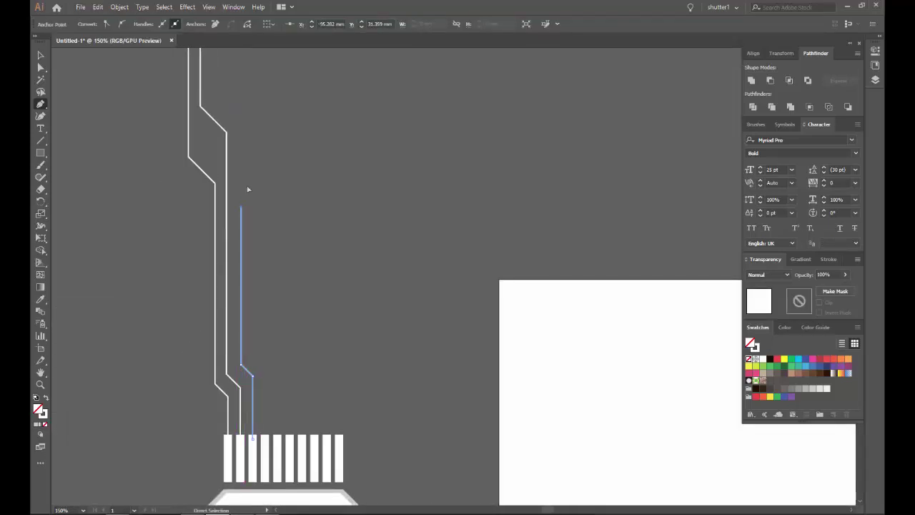
Step: Extend that trace with another diagonal jog and a final top anchor, then deselect it
scroll(248, 189, "up", 2)
scroll(241, 155, "down", 2)
scroll(266, 143, "up", 1)
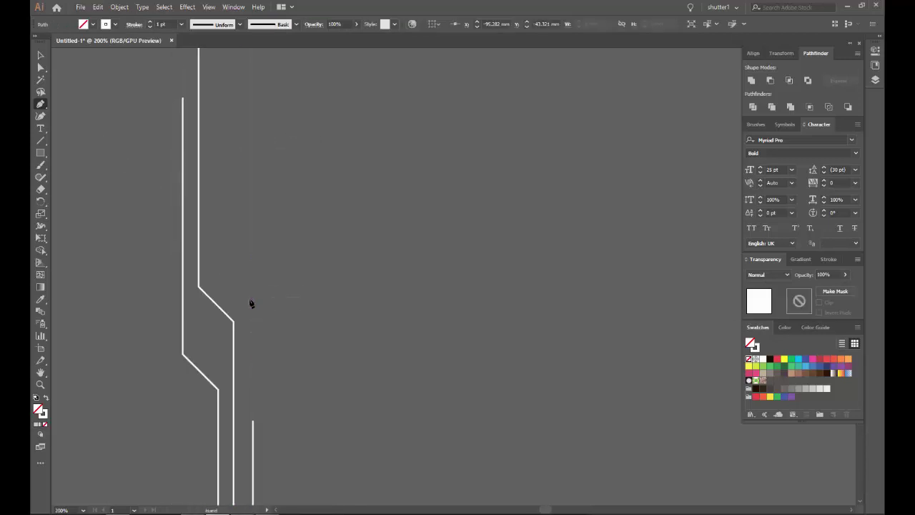
left_click(251, 303)
left_click(227, 272)
scroll(226, 265, "down", 2)
left_click(224, 146)
left_click(280, 191, "ctrl")
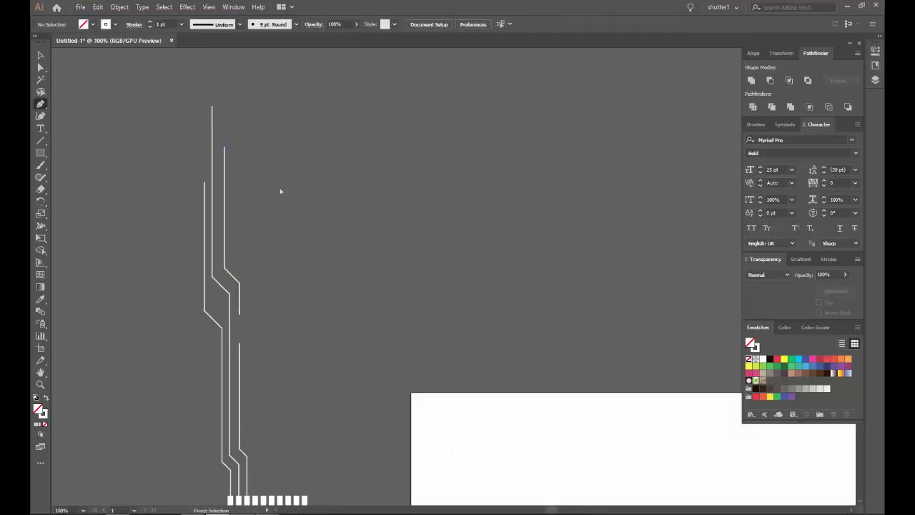
Step: Draw a short trace with a diagonal bend extending far above the chip
scroll(280, 191, "down", 1)
scroll(267, 261, "up", 3)
scroll(327, 347, "down", 1)
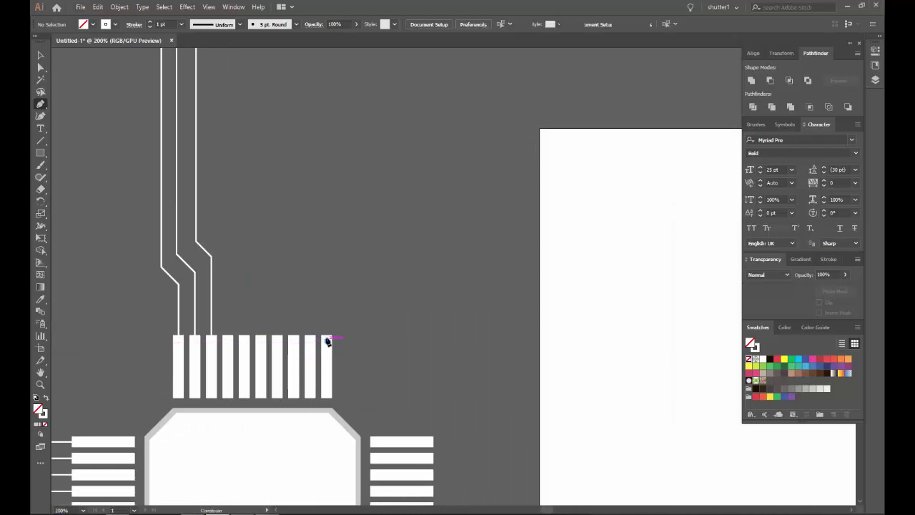
left_click(348, 208)
scroll(347, 210, "down", 1)
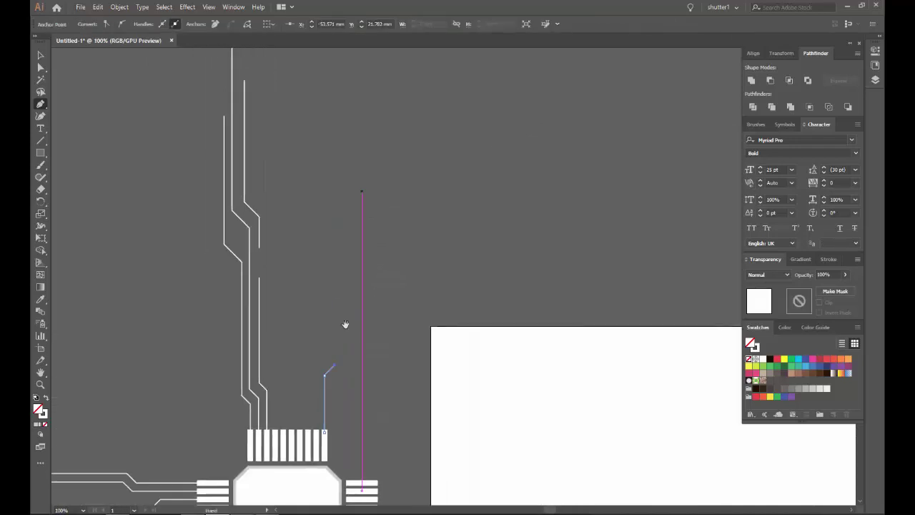
left_click(334, 192)
left_click(327, 197, "ctrl")
scroll(394, 286, "down", 1)
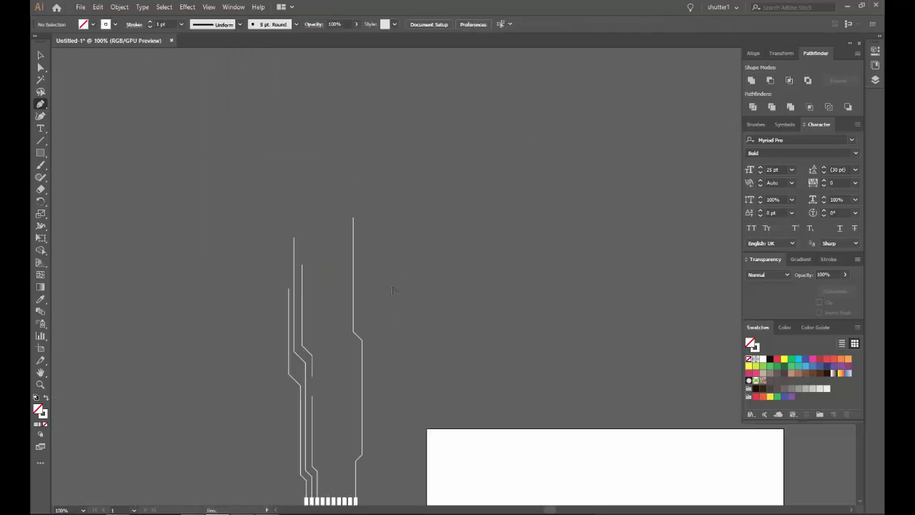
scroll(394, 285, "up", 4)
Step: Draw a stepped trace rising vertically from a right-side top pin, ending in a diagonal anchor
left_click(372, 461)
left_click(371, 353)
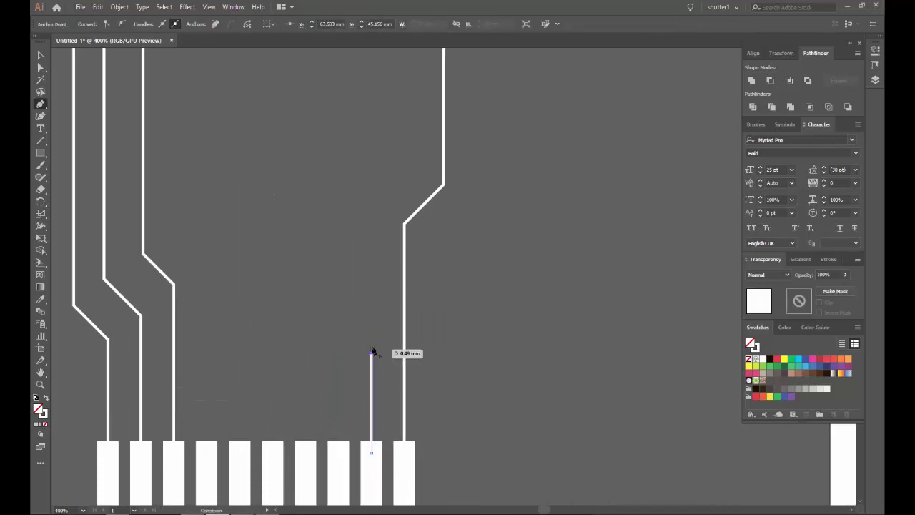
left_click(371, 252)
left_click(371, 202)
left_click(415, 166)
scroll(415, 166, "down", 4)
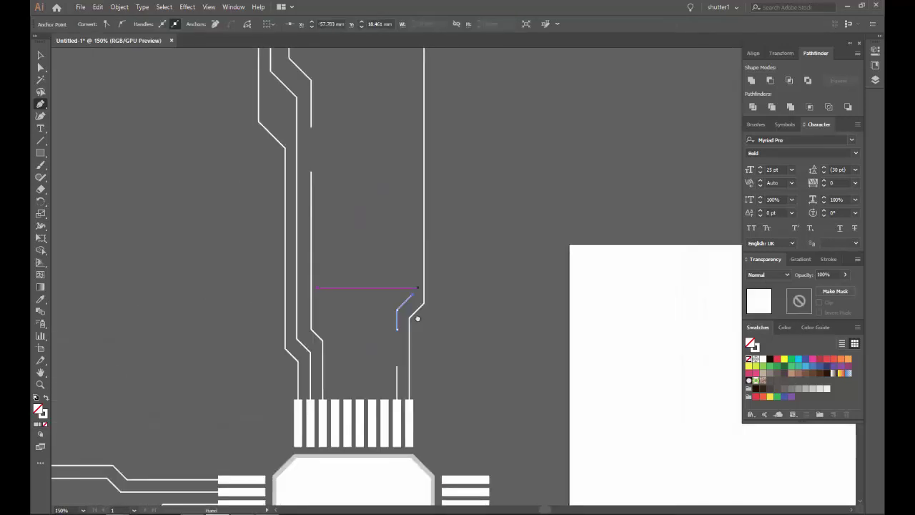
scroll(418, 180, "up", 2)
scroll(395, 149, "down", 3)
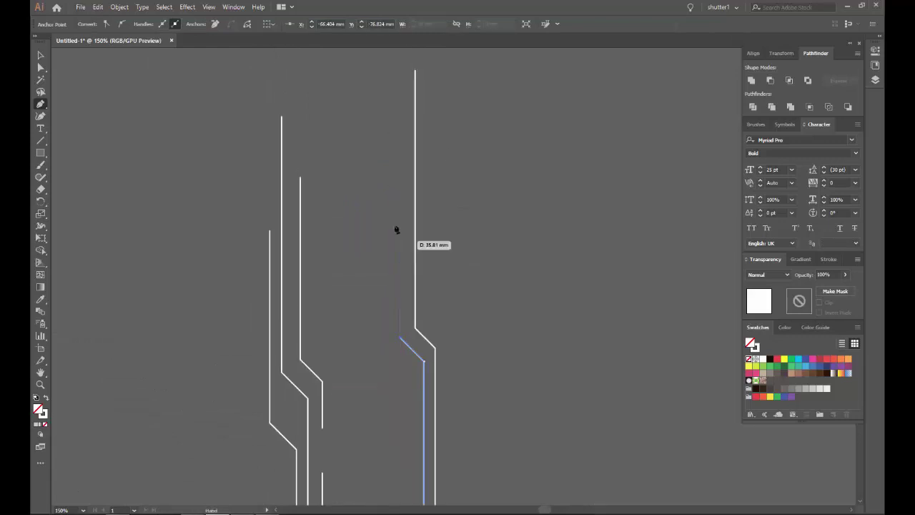
key("Escape")
scroll(513, 266, "down", 3)
scroll(415, 319, "up", 5)
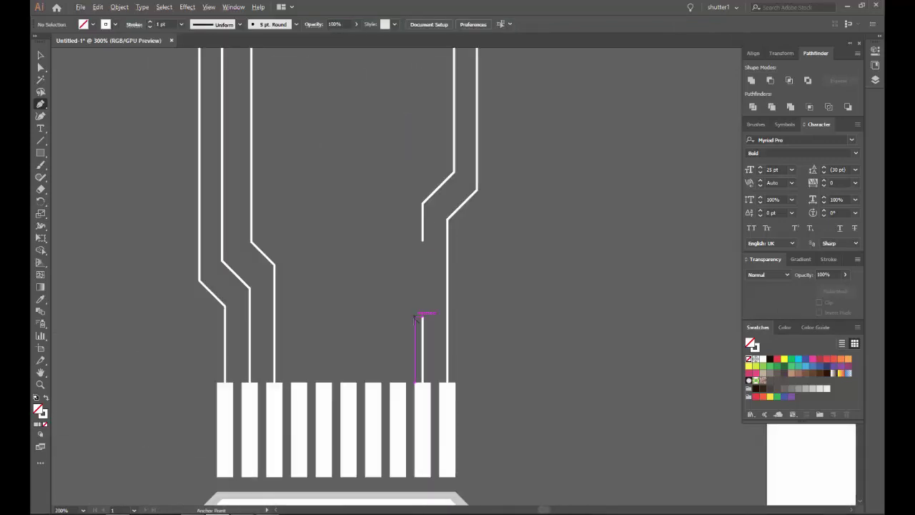
Step: Draw a straight vertical trace up from another top pin
left_click(397, 389)
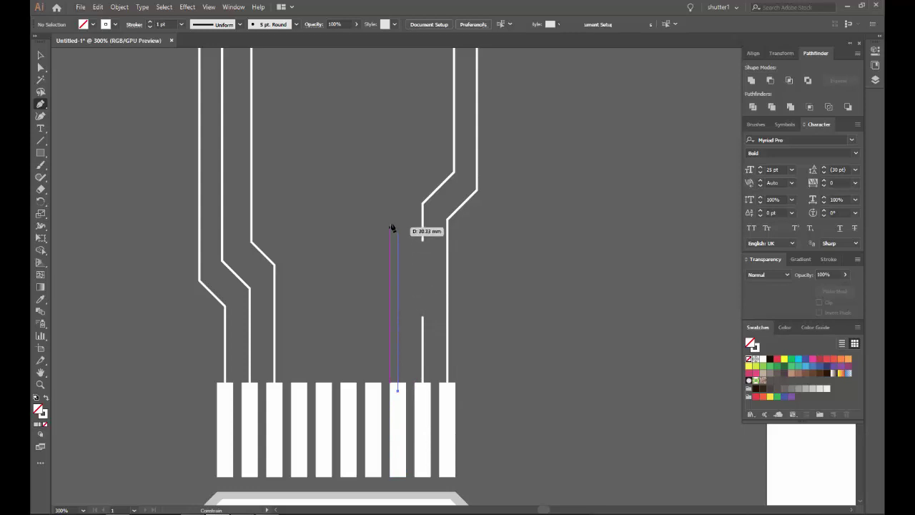
left_click(396, 189)
scroll(425, 152, "down", 3)
scroll(424, 214, "up", 3)
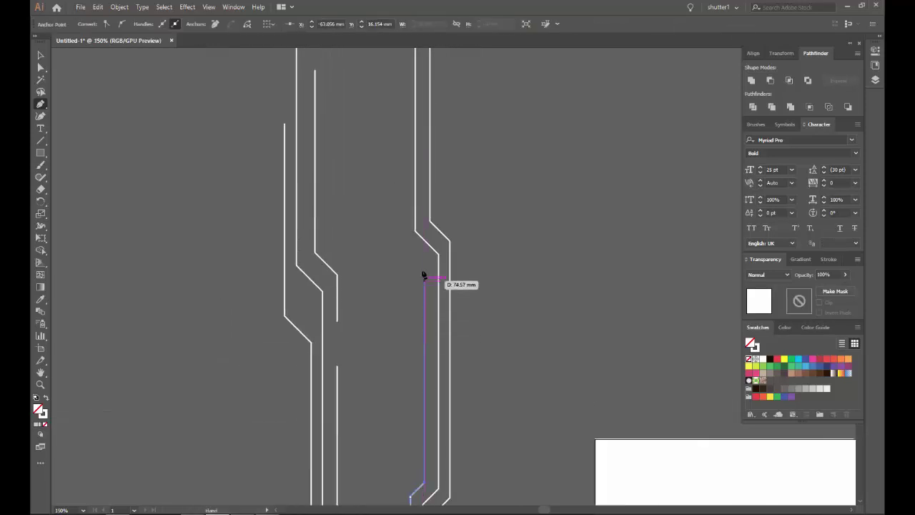
key("Escape")
scroll(515, 347, "down", 3)
scroll(470, 318, "up", 4)
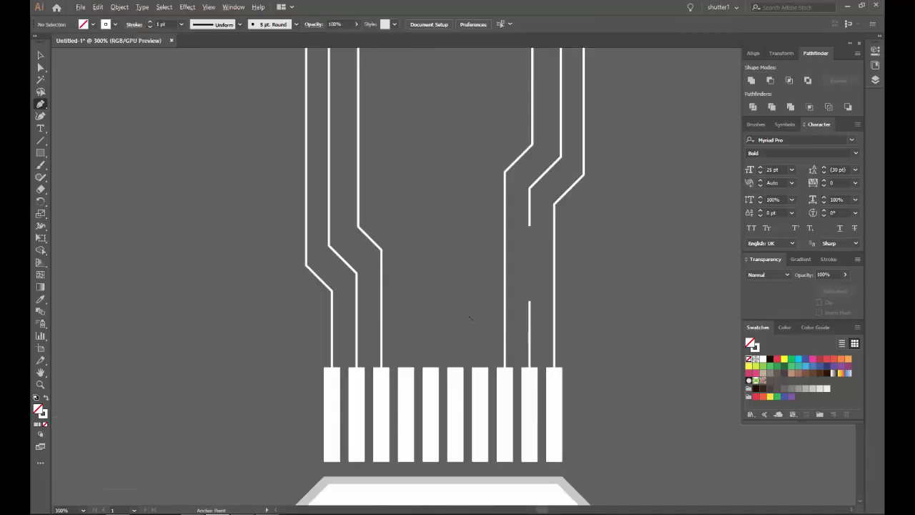
Step: Draw a trace straight up from a further pin, ending with a diagonal bend
left_click(479, 373)
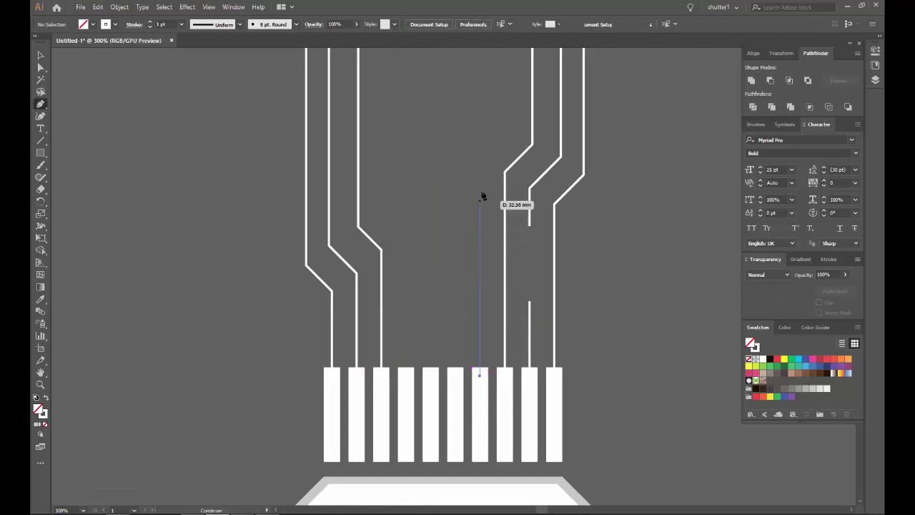
left_click(480, 151)
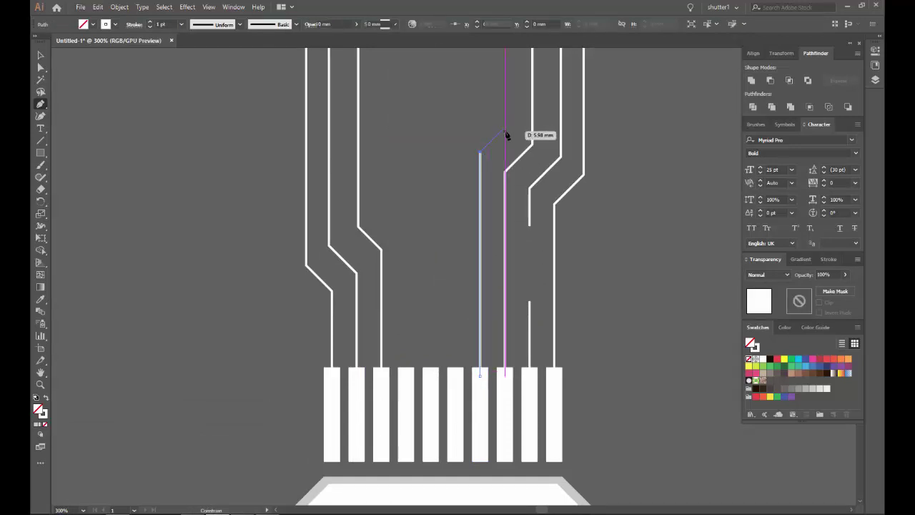
scroll(506, 128, "down", 3)
scroll(478, 207, "up", 2)
left_click(461, 188)
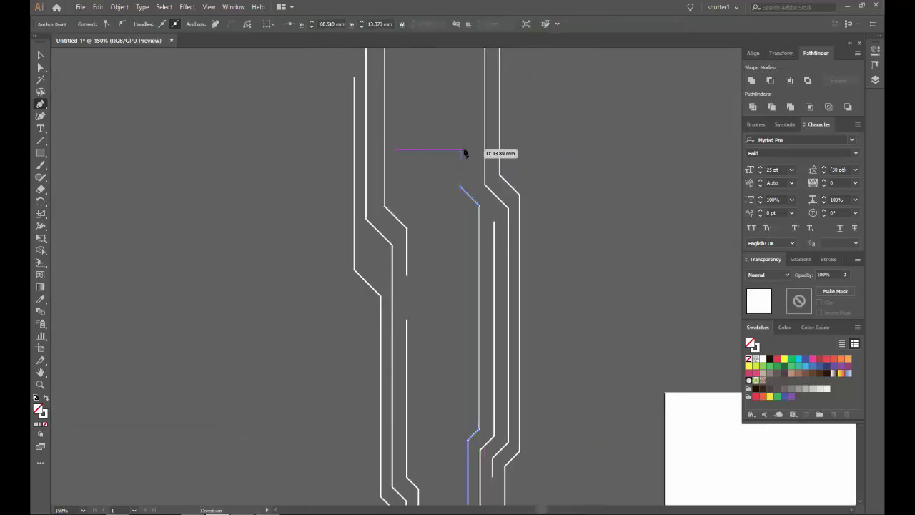
key("Escape")
scroll(522, 179, "down", 2)
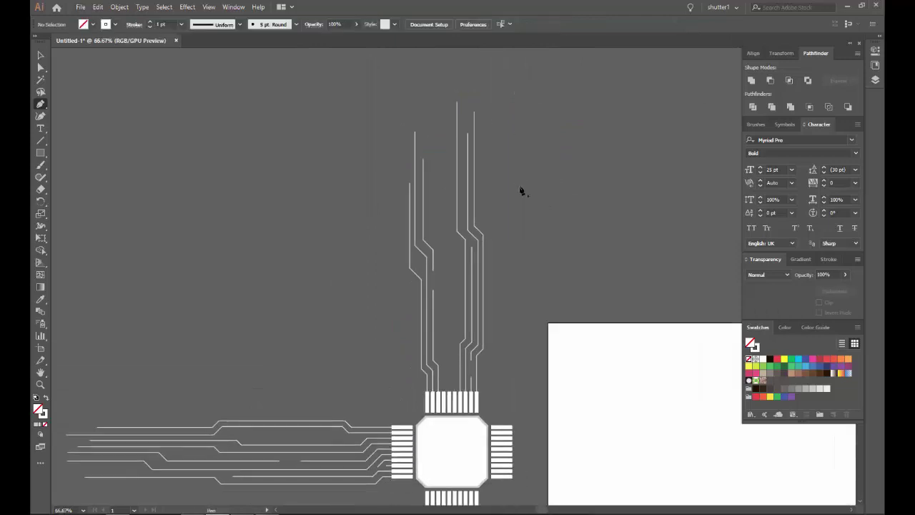
scroll(493, 229, "up", 1)
Step: Draw a trace from the fourth pin up to a diagonal jog, then straight upward
scroll(429, 307, "up", 3)
left_click(374, 352)
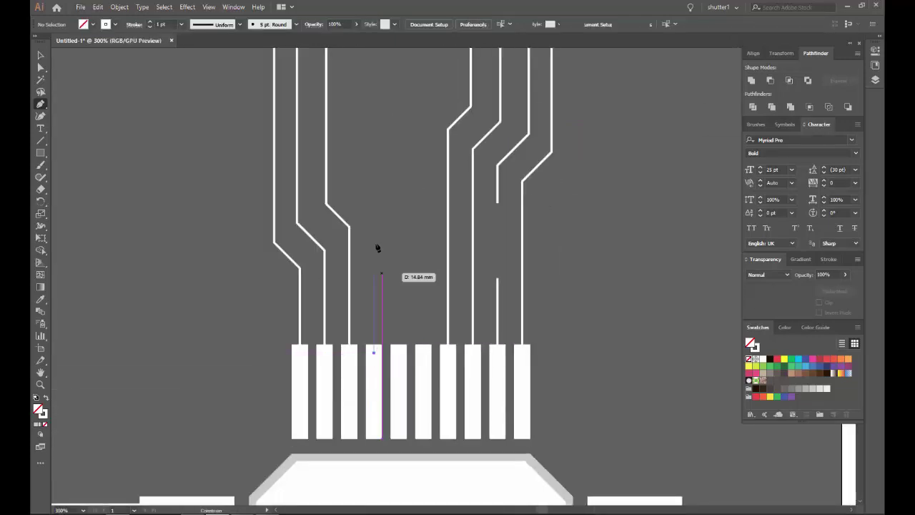
left_click(373, 208)
left_click(354, 187)
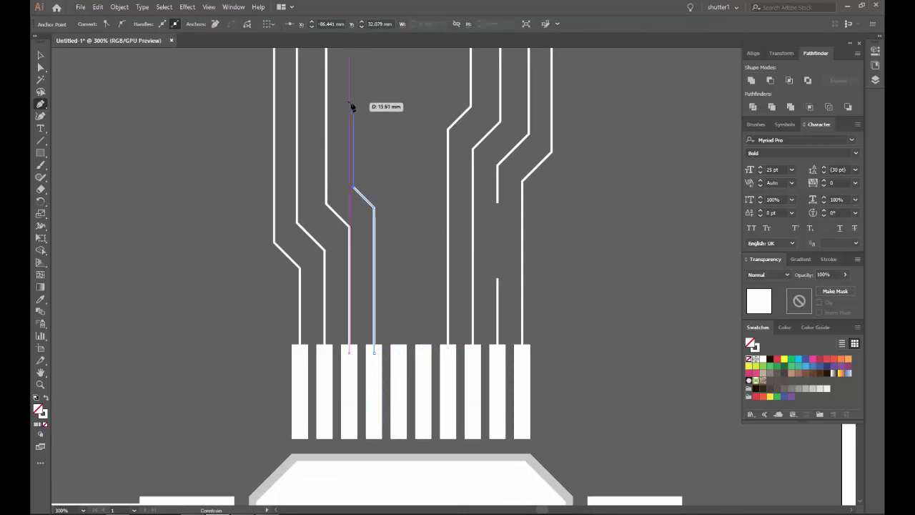
left_click(352, 107)
scroll(351, 107, "down", 1)
key("Escape")
scroll(364, 143, "up", 3)
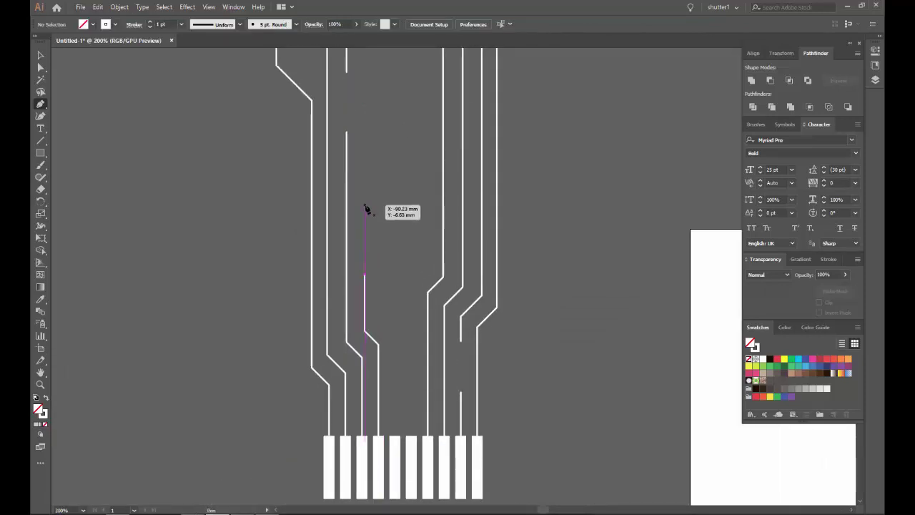
Step: Draw a separate bent trace segment running up to a high top end
left_click(365, 208)
scroll(370, 179, "up", 3)
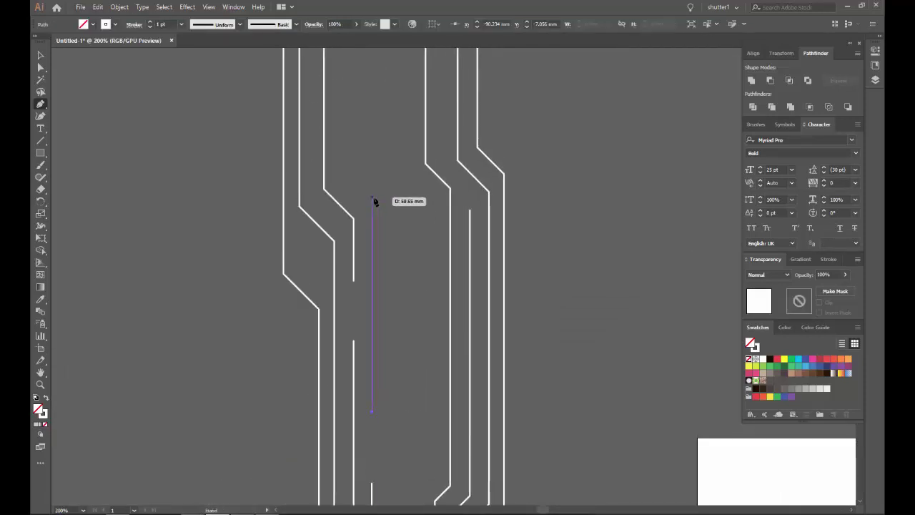
scroll(374, 201, "down", 2)
scroll(374, 227, "up", 1)
scroll(372, 214, "up", 2)
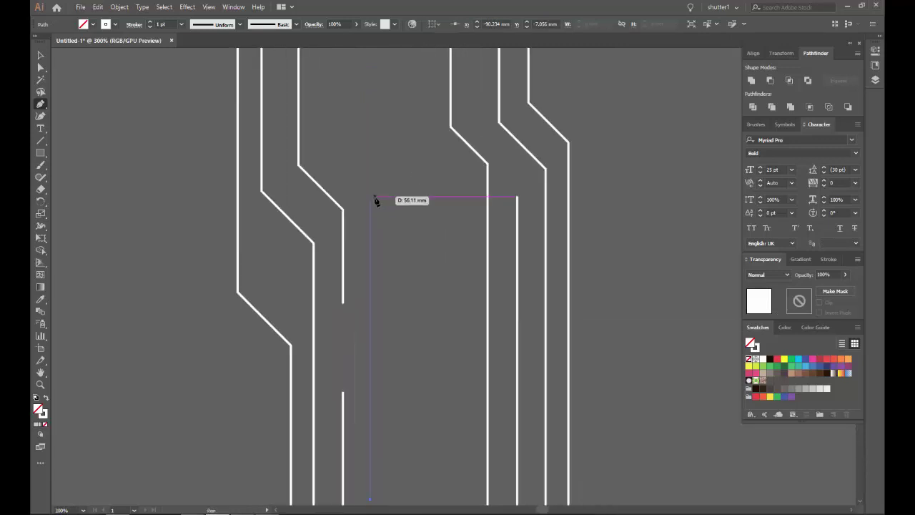
left_click(368, 181)
scroll(368, 181, "down", 2)
scroll(368, 181, "up", 2)
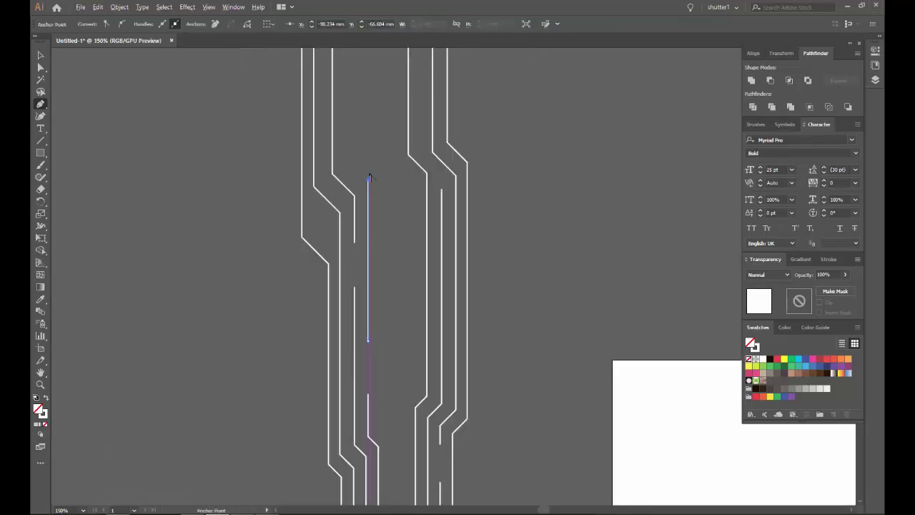
scroll(386, 208, "up", 1)
left_click(386, 237)
scroll(390, 225, "down", 2)
scroll(386, 143, "down", 3)
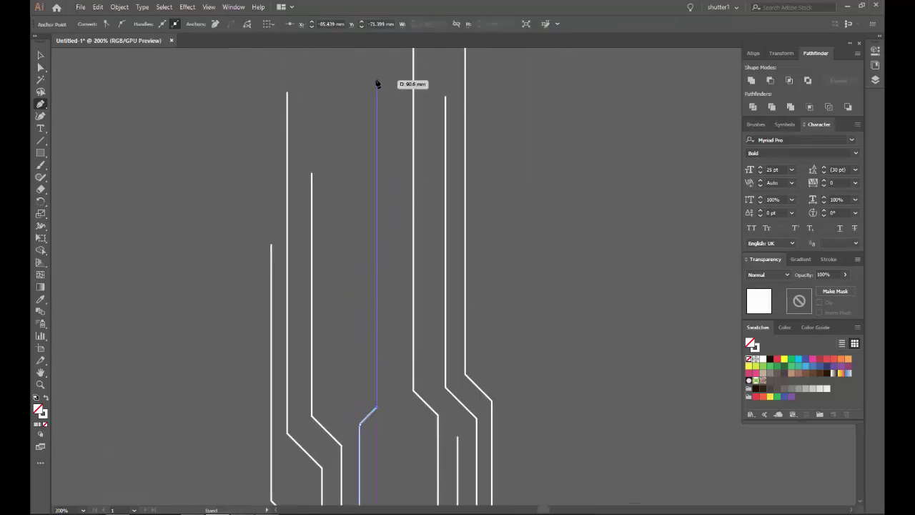
left_click(378, 81)
left_click(358, 203, "ctrl")
scroll(357, 300, "down", 2)
Step: Draw another top-pin trace with a diagonal bend partway up
left_click(357, 360)
scroll(357, 336, "up", 2)
scroll(367, 267, "down", 1)
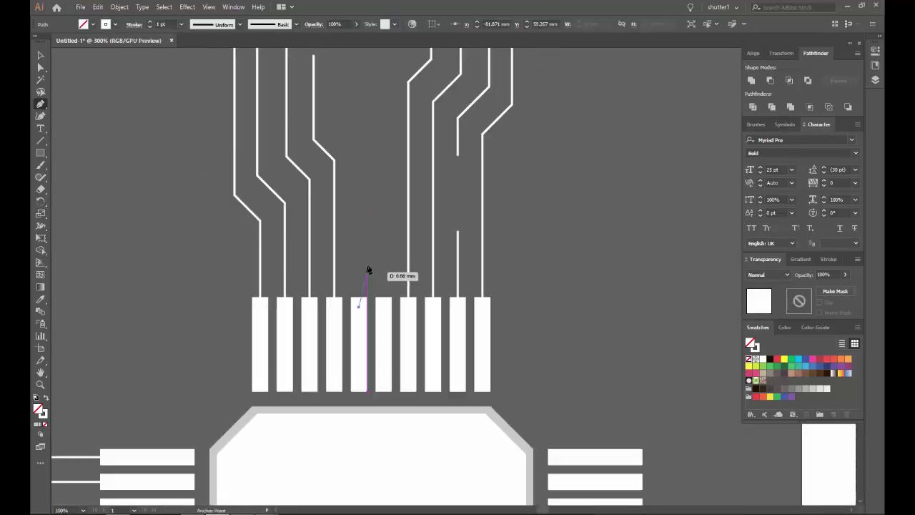
scroll(360, 265, "up", 3)
left_click(358, 263)
left_click(341, 241)
scroll(343, 286, "down", 2)
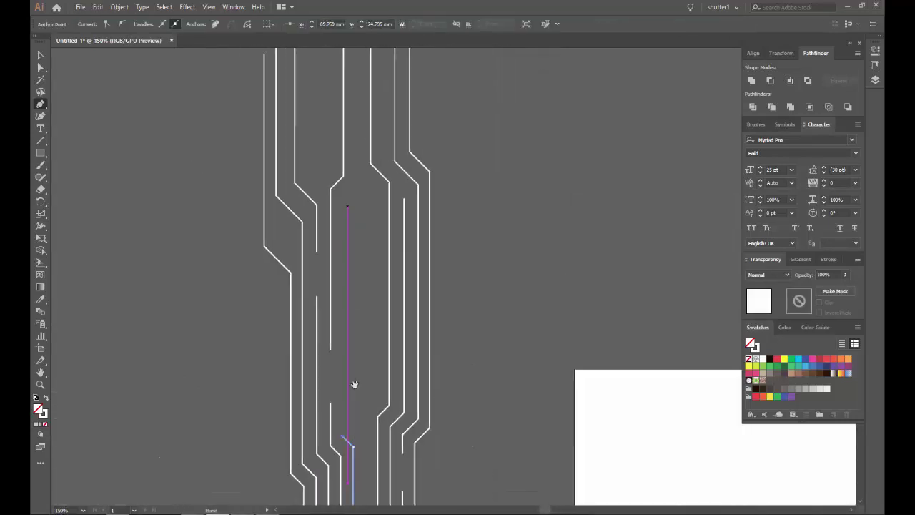
left_click(348, 208)
left_click(361, 209, "ctrl")
scroll(364, 211, "down", 3)
scroll(358, 367, "up", 5)
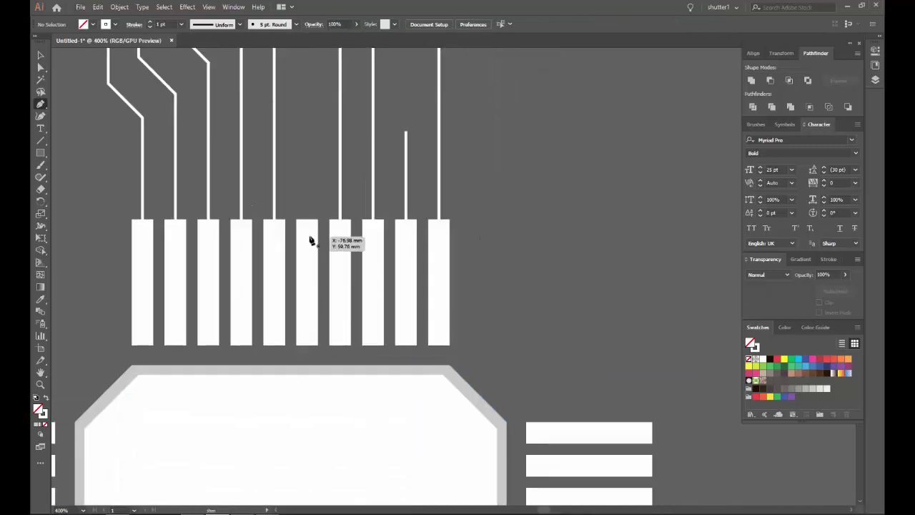
Step: Draw one more trace from a top pin to its upper end
left_click(309, 237)
scroll(312, 188, "down", 4)
scroll(315, 286, "up", 5)
scroll(322, 272, "down", 2)
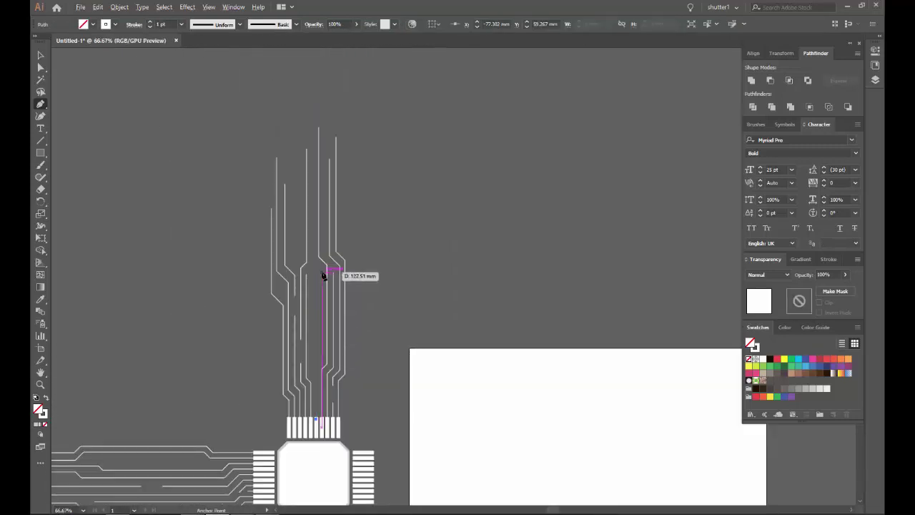
scroll(322, 351, "up", 3)
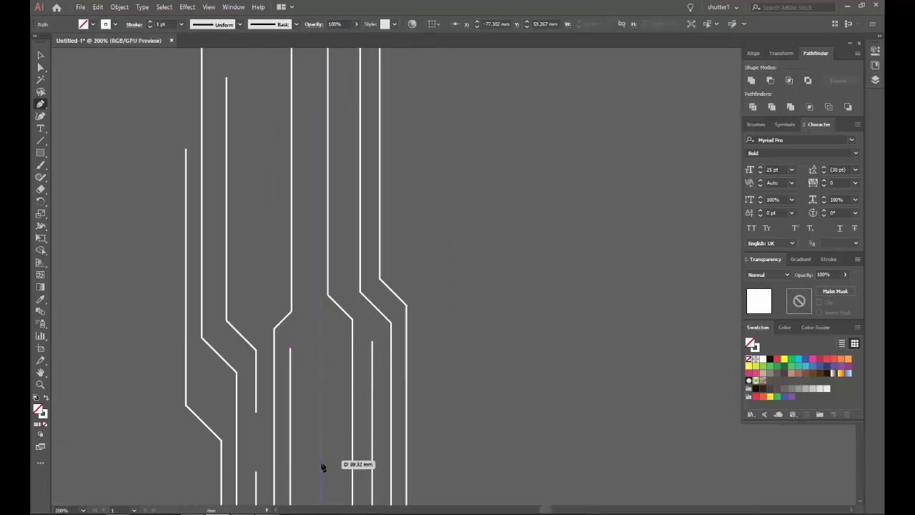
scroll(325, 321, "down", 3)
scroll(336, 343, "left", 1)
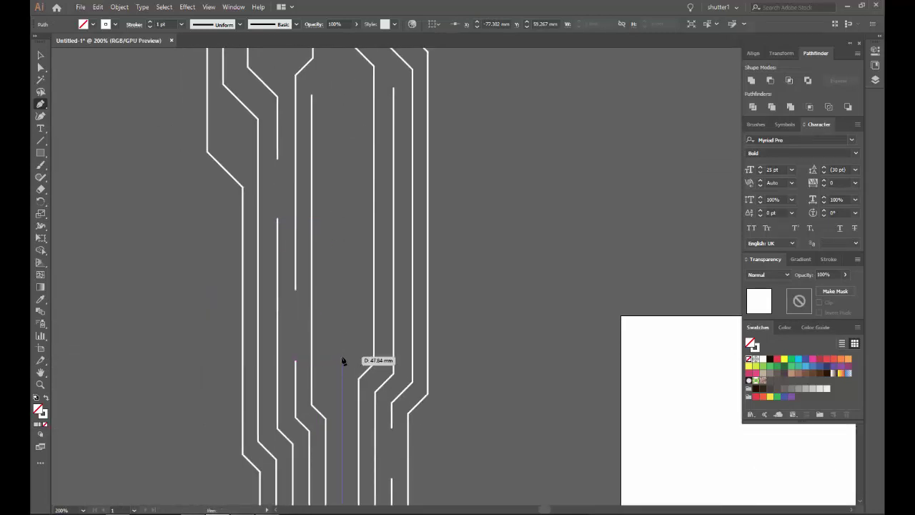
left_click(343, 361)
left_click(360, 355, "ctrl")
scroll(474, 351, "down", 2)
scroll(491, 310, "right", 2)
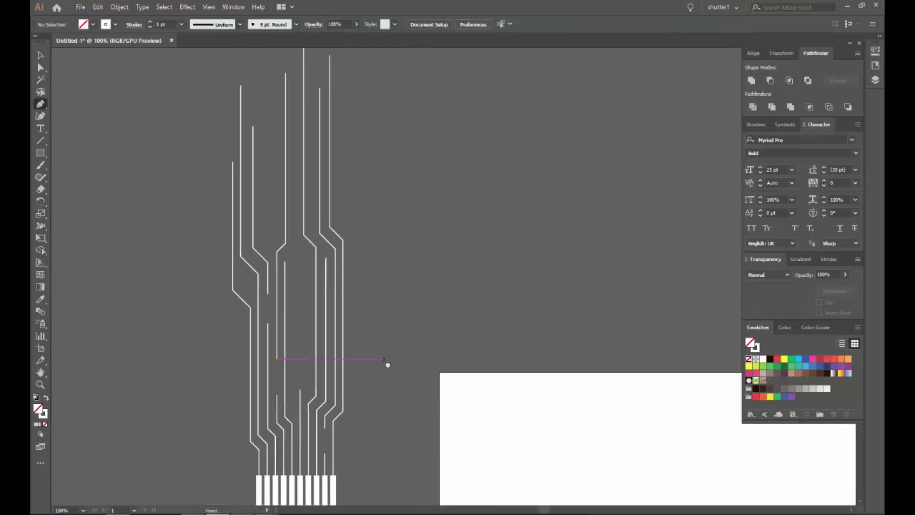
scroll(386, 364, "down", 3)
scroll(377, 281, "down", 2)
scroll(427, 262, "left", 2)
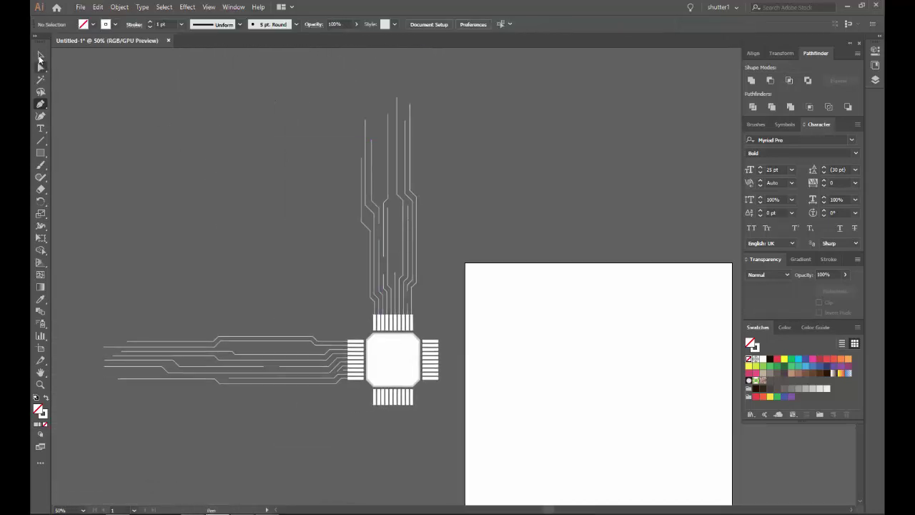
Step: Marquee-select all the chip and trace artwork and drag it higher on the canvas
scroll(138, 152, "down", 2)
left_click_drag(157, 170, 318, 269)
scroll(363, 288, "up", 2)
scroll(363, 288, "left", 1)
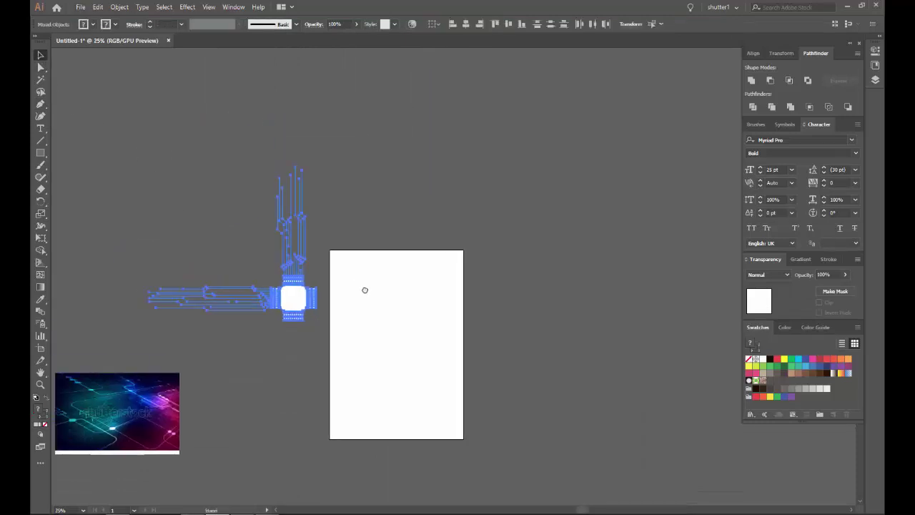
scroll(350, 384, "up", 3)
scroll(351, 383, "left", 1)
left_click_drag(348, 383, 350, 197)
left_click(373, 156)
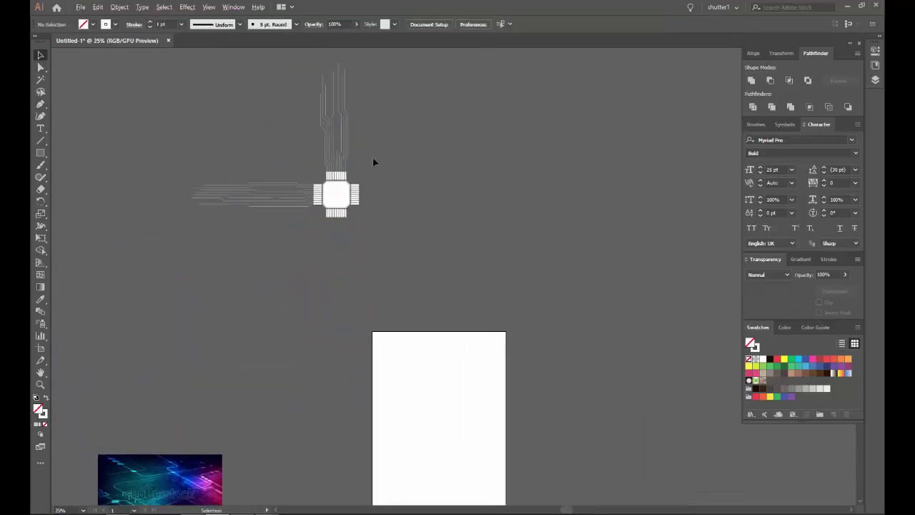
scroll(372, 157, "up", 2)
scroll(396, 193, "up", 2)
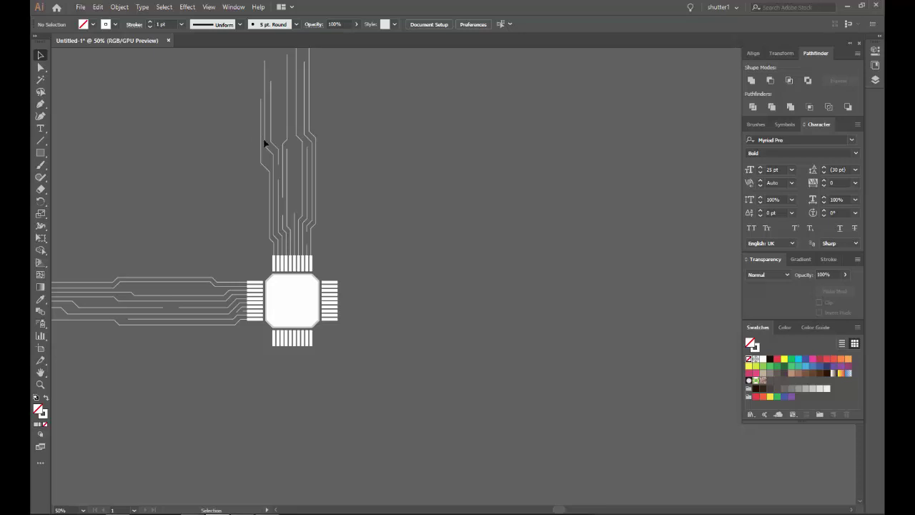
Step: Deselect the artwork and return to the Pen tool
left_click(265, 144)
left_click(319, 198)
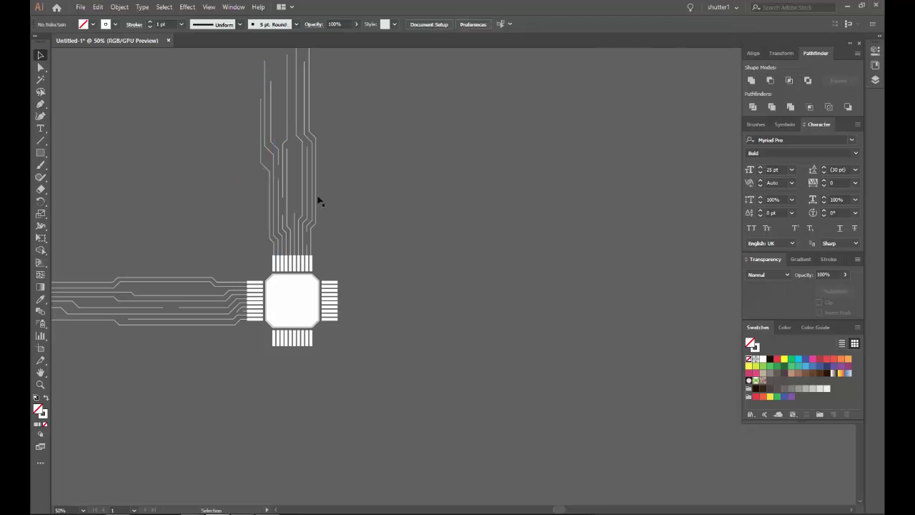
left_click(40, 105)
scroll(398, 280, "up", 2)
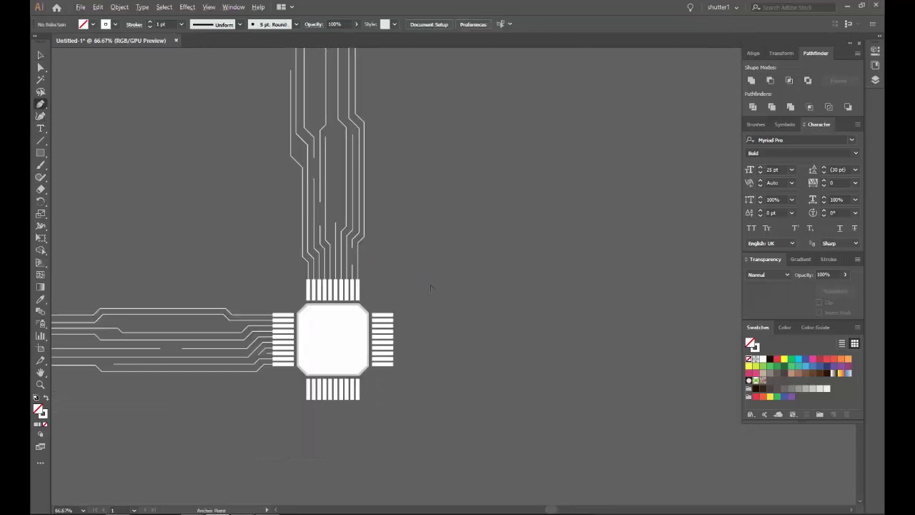
scroll(431, 288, "down", 2)
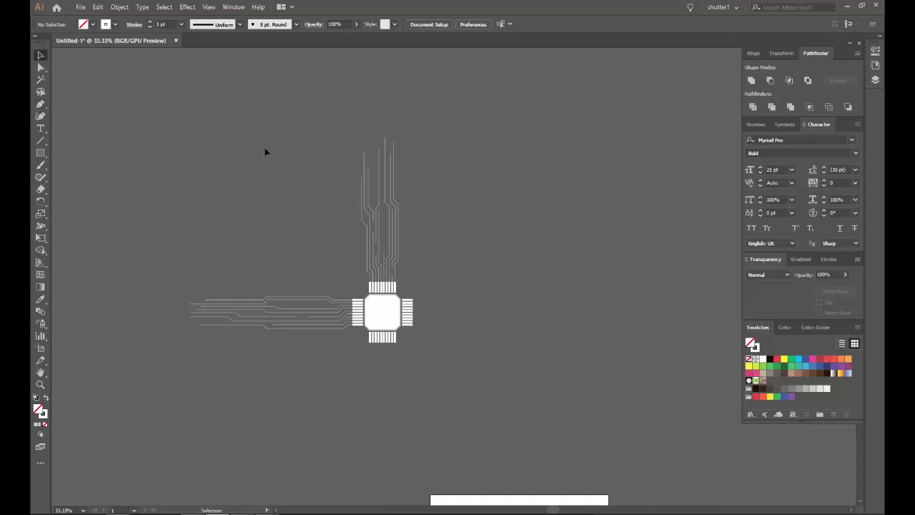
scroll(416, 254, "up", 4)
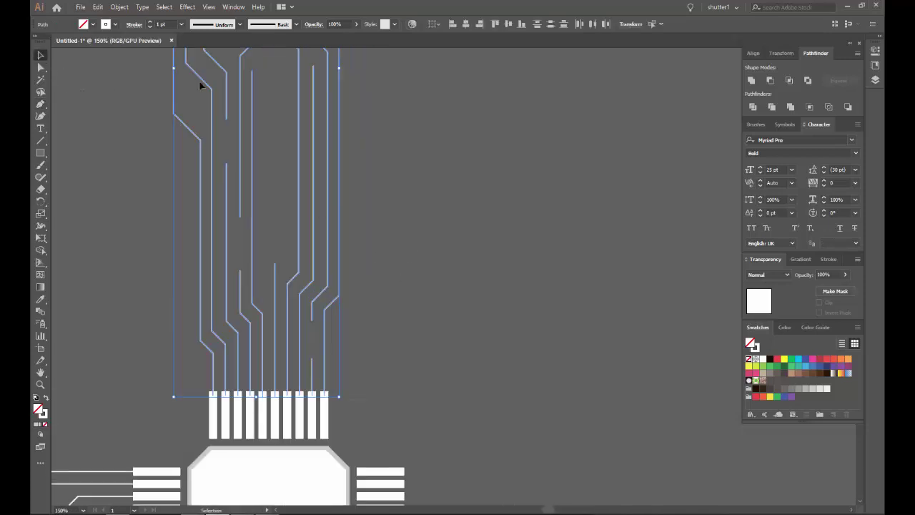
Step: Group the selected top circuit traces with Object > Group
left_click(121, 8)
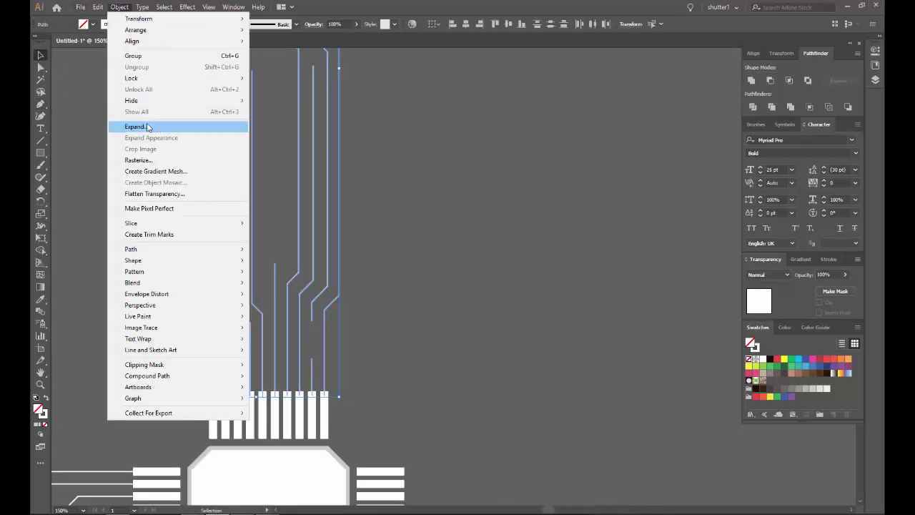
left_click(133, 56)
scroll(265, 159, "down", 3)
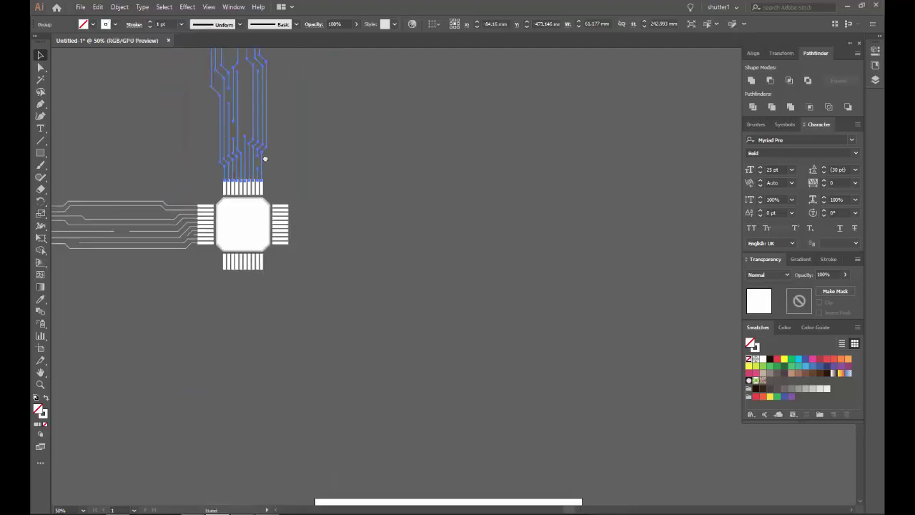
scroll(134, 155, "left", 3)
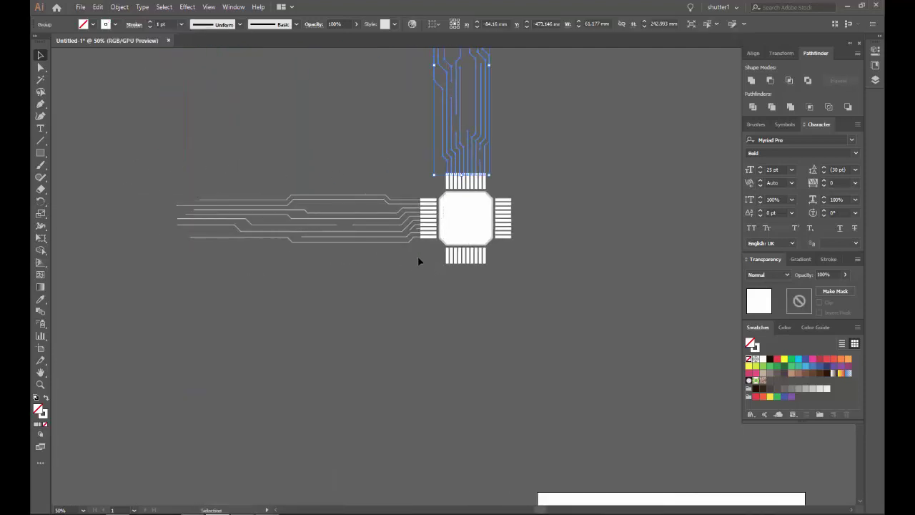
Step: Group the left traces, then Shift-select both trace groups
left_click(414, 231)
scroll(411, 234, "up", 5)
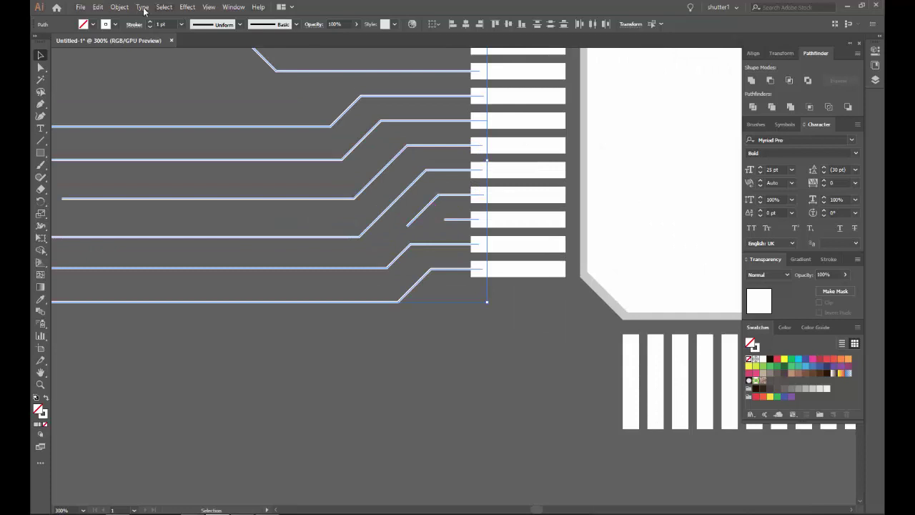
left_click(118, 10)
left_click(133, 56)
scroll(282, 126, "down", 4)
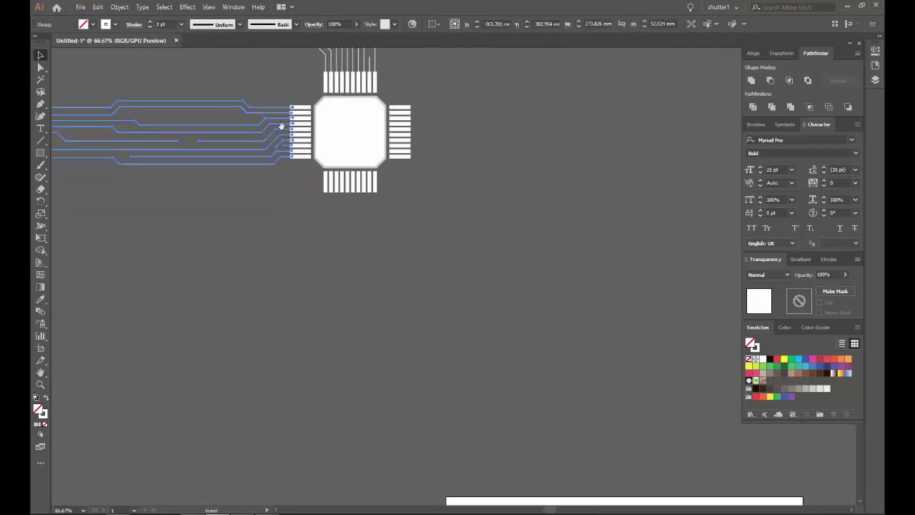
left_click(333, 149, "shift")
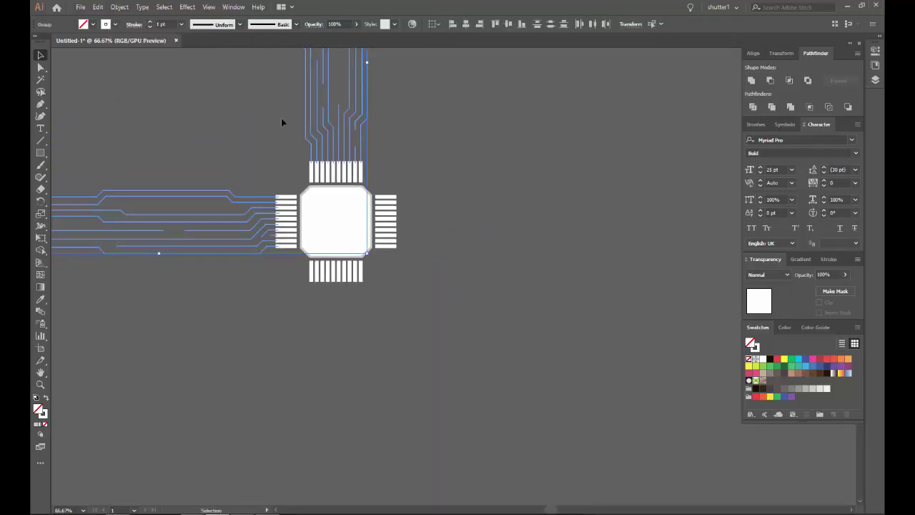
Step: Rotate a copy of both trace groups 180° with the Rotate tool
key("a")
scroll(394, 168, "down", 1)
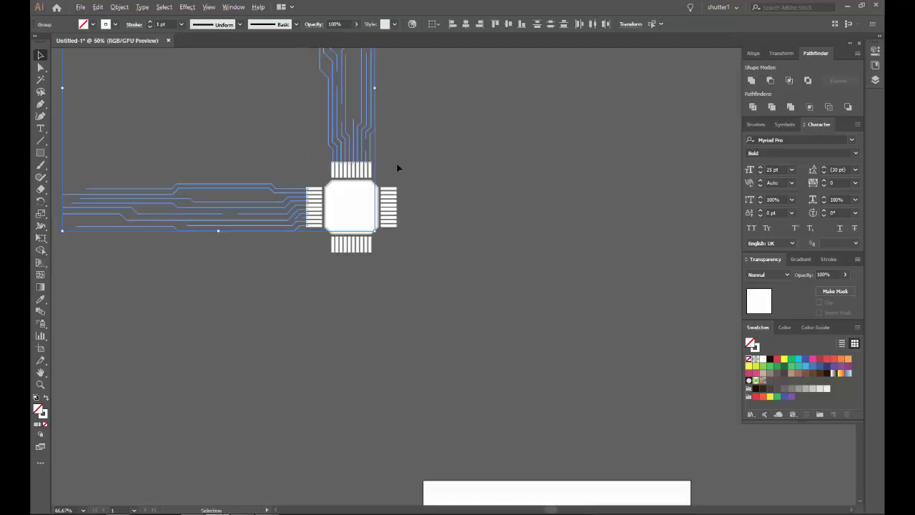
scroll(396, 164, "down", 1)
mouse_move(389, 114)
left_mouse_down()
mouse_move(296, 276)
mouse_move(201, 263)
left_mouse_up()
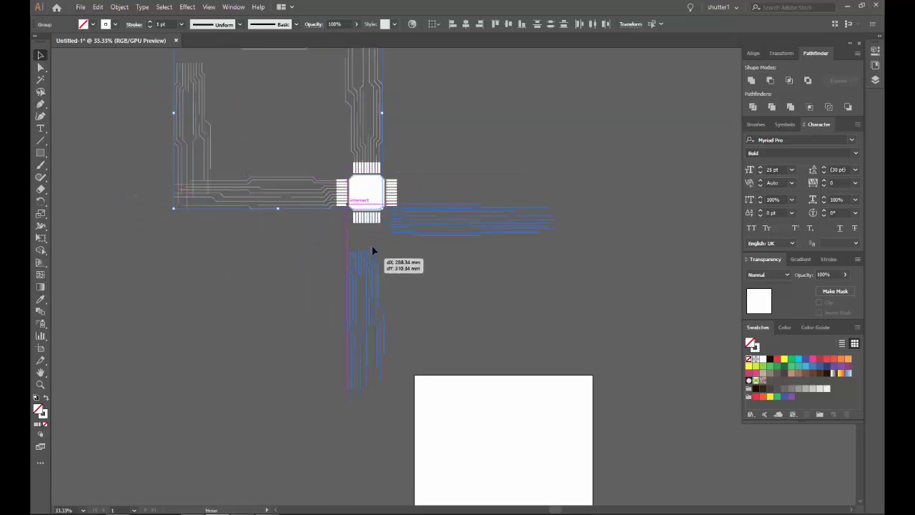
Step: Move the rotated copies so their trace ends meet the chip's right and bottom pins
left_click_drag(114, 168, 398, 210)
scroll(398, 210, "up", 5)
scroll(414, 171, "up", 2)
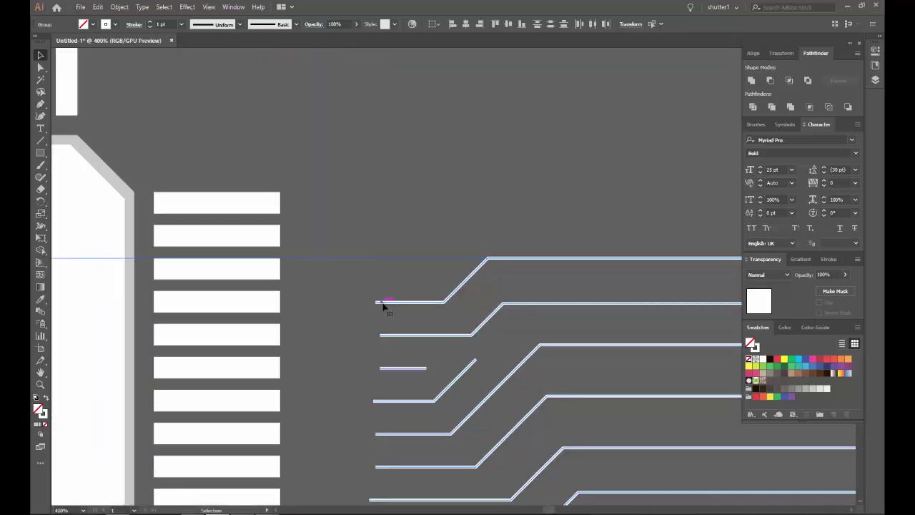
left_click_drag(384, 306, 274, 206)
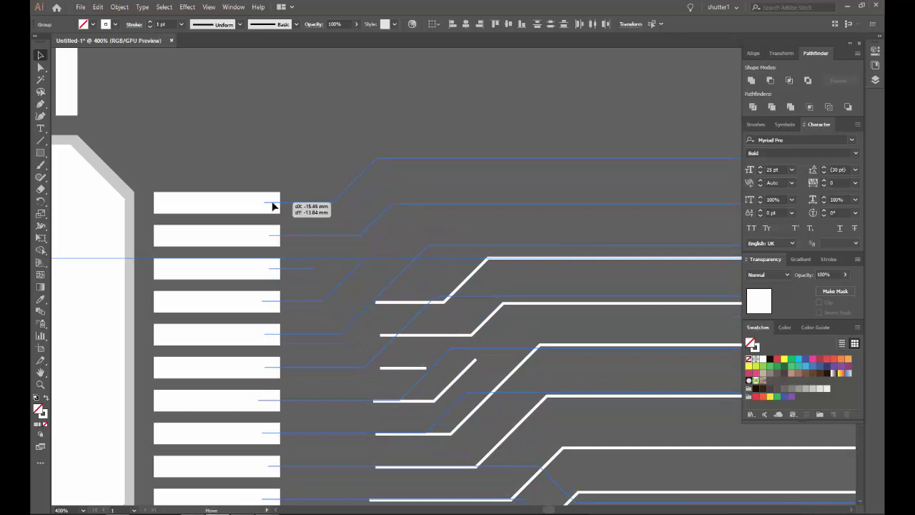
left_click_drag(272, 206, 273, 207)
scroll(292, 229, "down", 4)
scroll(218, 322, "up", 2)
scroll(212, 324, "up", 3)
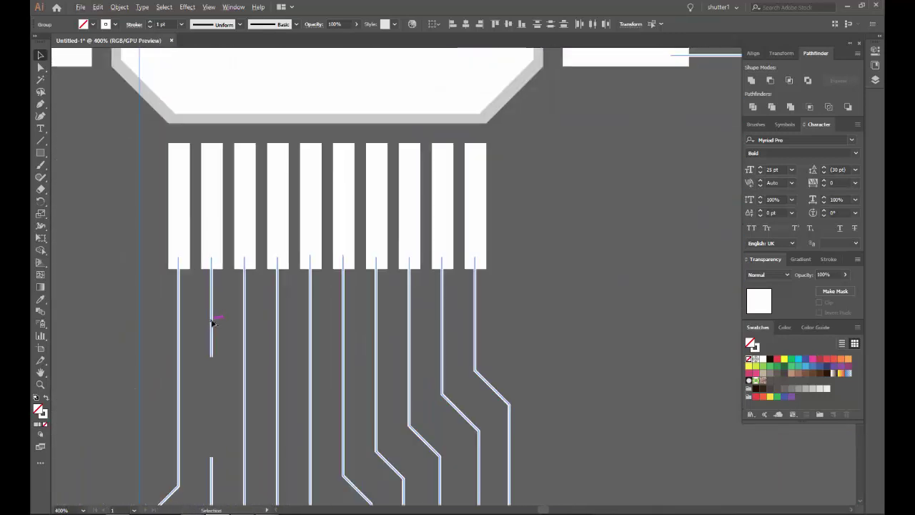
scroll(279, 308, "down", 4)
scroll(335, 315, "down", 2)
left_click(335, 316)
scroll(370, 223, "down", 1)
left_click_drag(369, 223, 402, 208)
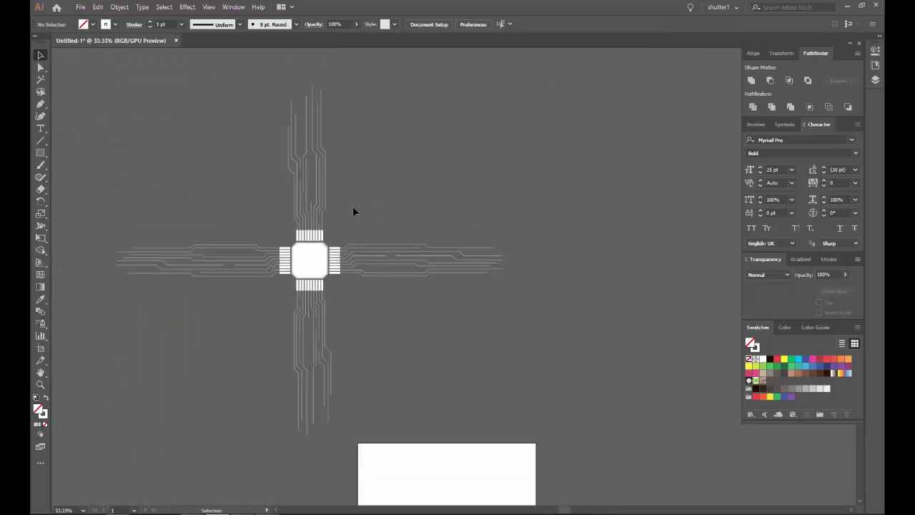
scroll(283, 209, "up", 1)
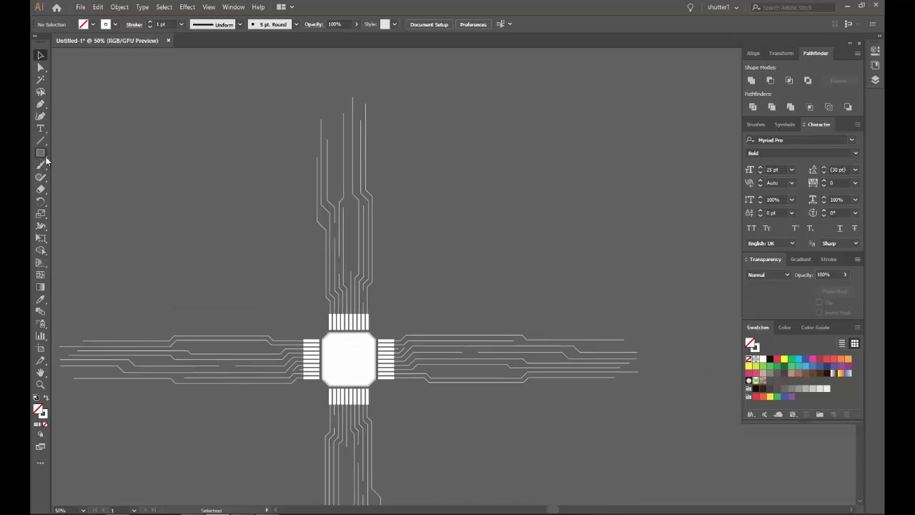
scroll(149, 210, "down", 4)
scroll(413, 310, "up", 4)
scroll(274, 252, "up", 5)
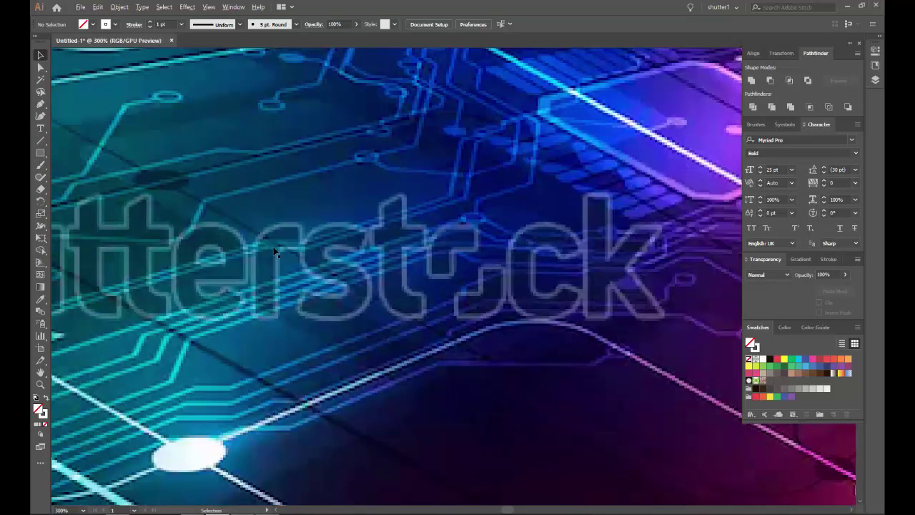
scroll(275, 251, "down", 4)
scroll(365, 239, "up", 5)
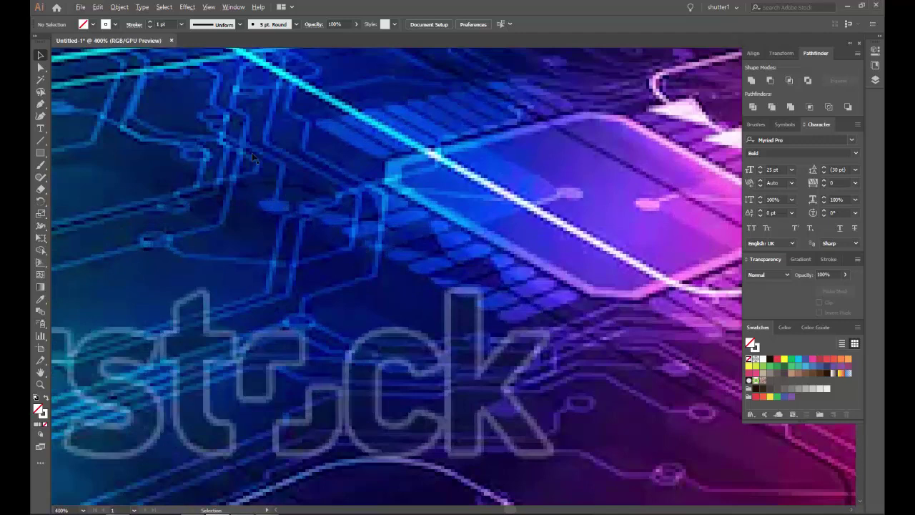
scroll(411, 322, "down", 2)
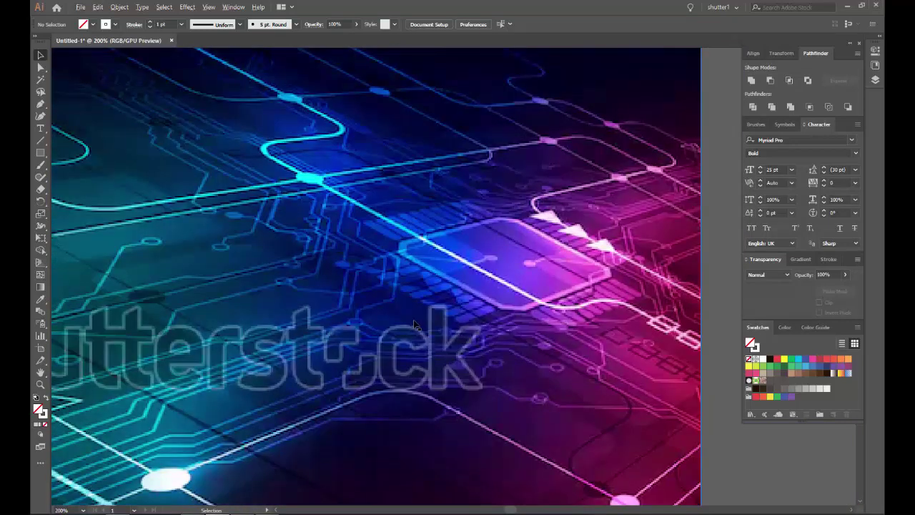
scroll(413, 323, "down", 4)
scroll(525, 200, "up", 5)
scroll(416, 241, "up", 5)
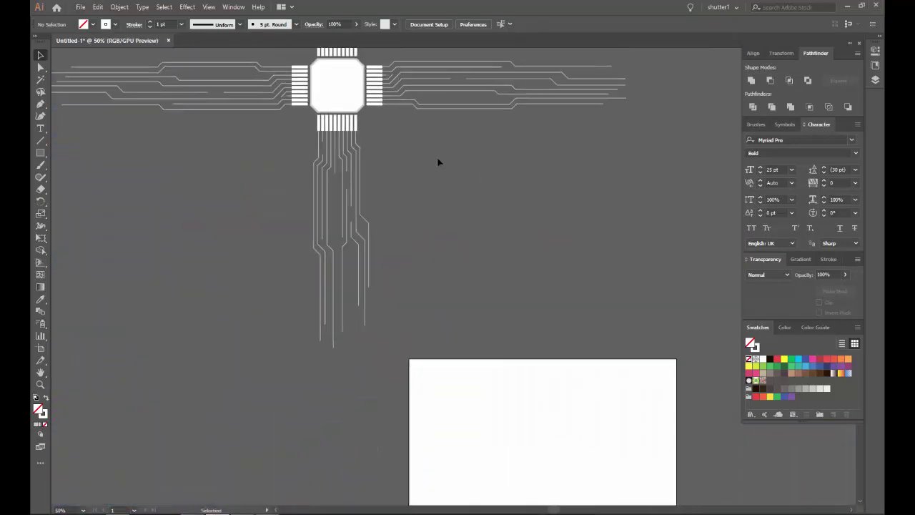
scroll(327, 233, "up", 1)
scroll(338, 207, "up", 3)
scroll(359, 227, "up", 1)
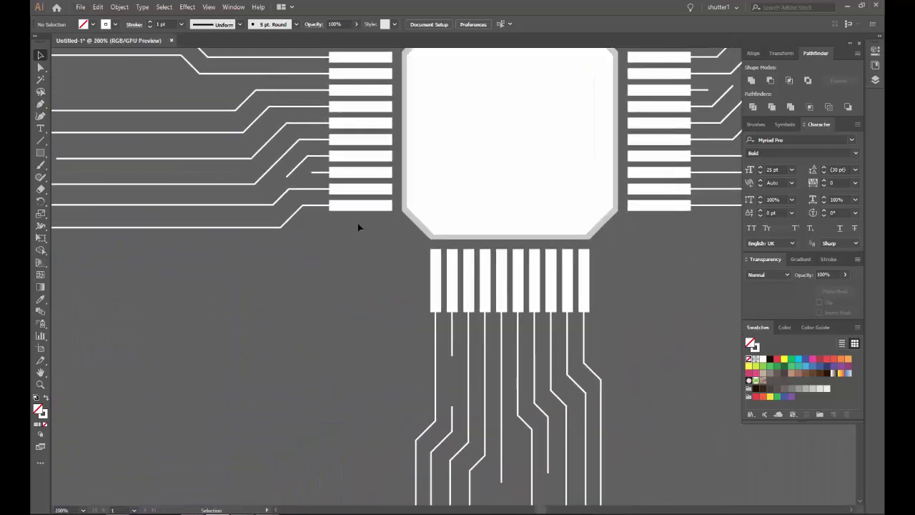
scroll(308, 214, "up", 2)
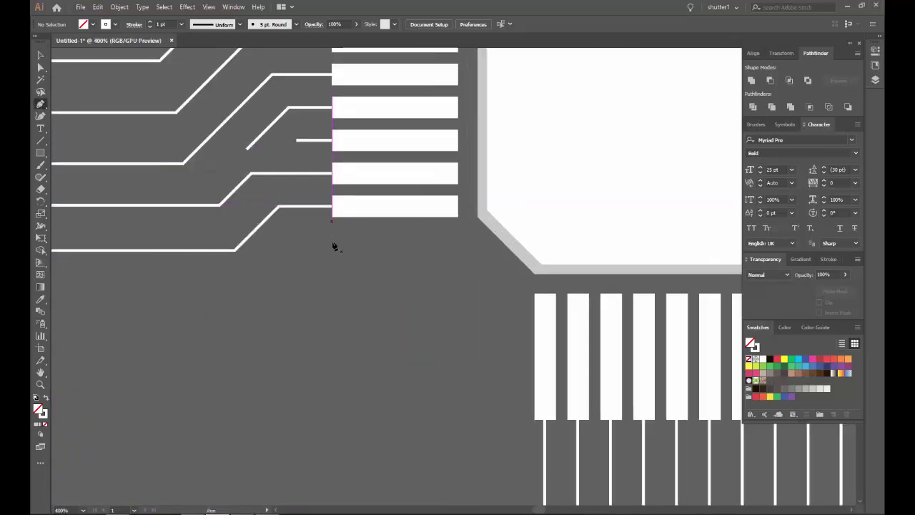
scroll(379, 249, "left", 2)
scroll(478, 249, "down", 1)
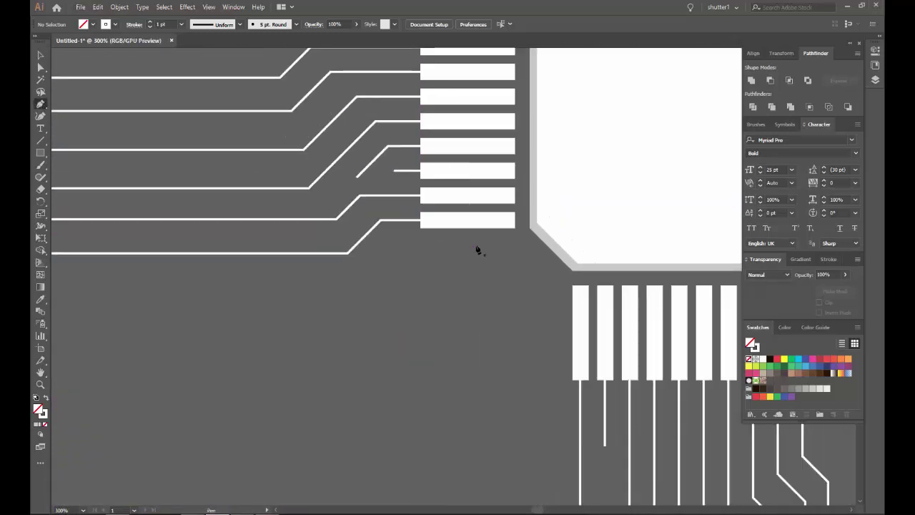
scroll(419, 256, "down", 3)
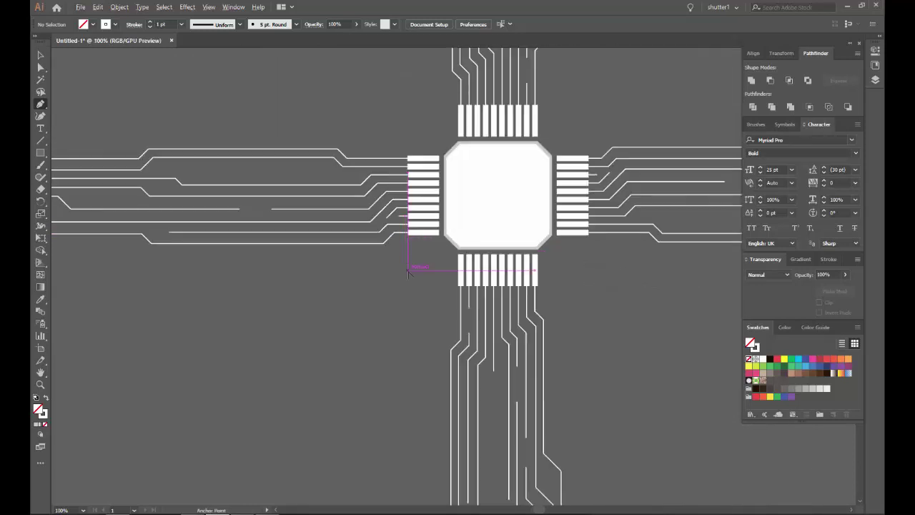
scroll(419, 255, "down", 2)
scroll(429, 322, "down", 3)
scroll(442, 365, "up", 4)
scroll(442, 365, "down", 3)
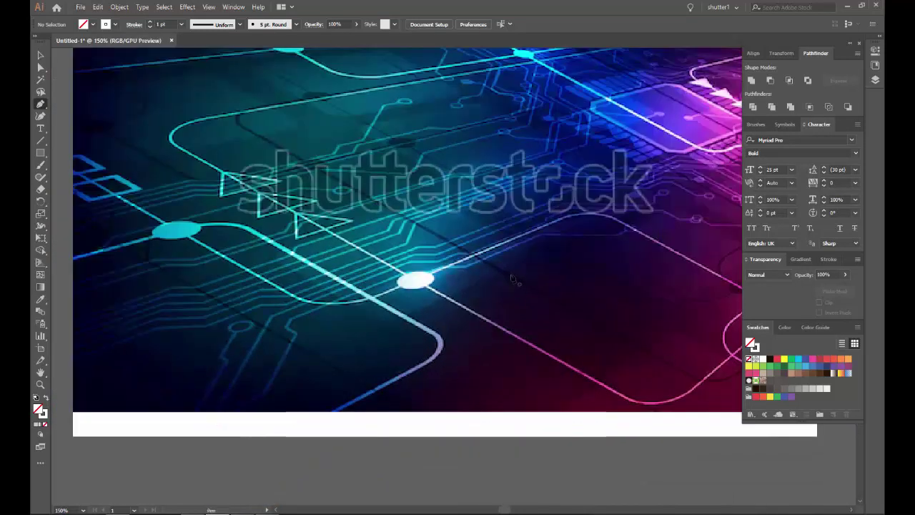
scroll(386, 337, "up", 2)
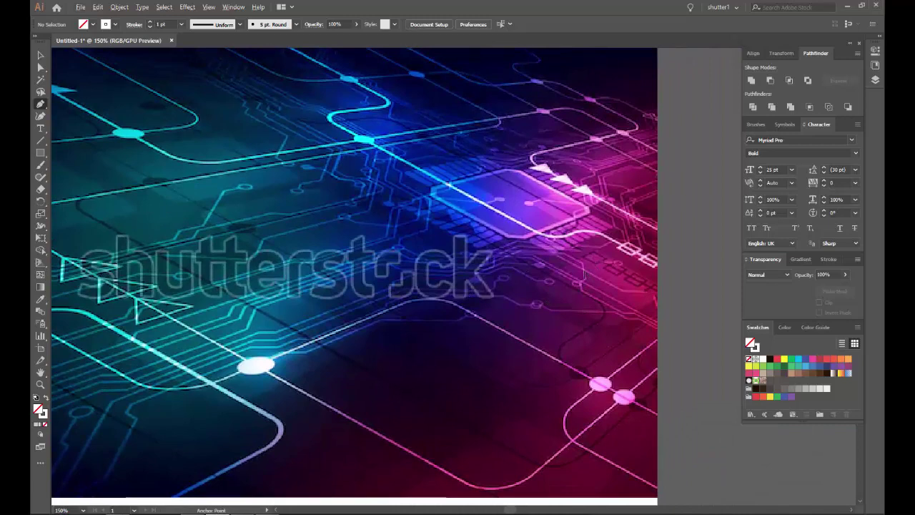
scroll(579, 318, "down", 3)
left_click_drag(474, 196, 378, 308)
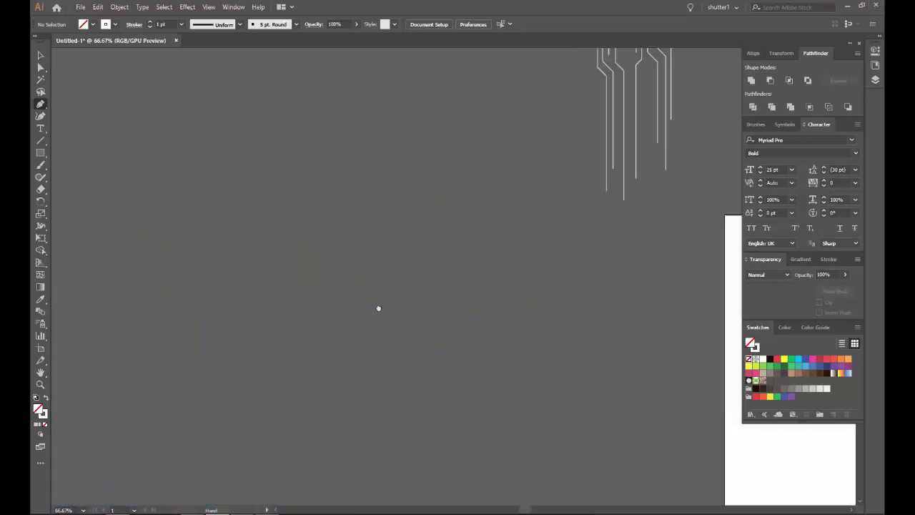
scroll(423, 225, "up", 1)
scroll(423, 225, "up", 2)
scroll(419, 251, "up", 3)
Step: Draw a trace running right, bending diagonally down, then straight down beside the bottom pins
scroll(360, 185, "up", 1)
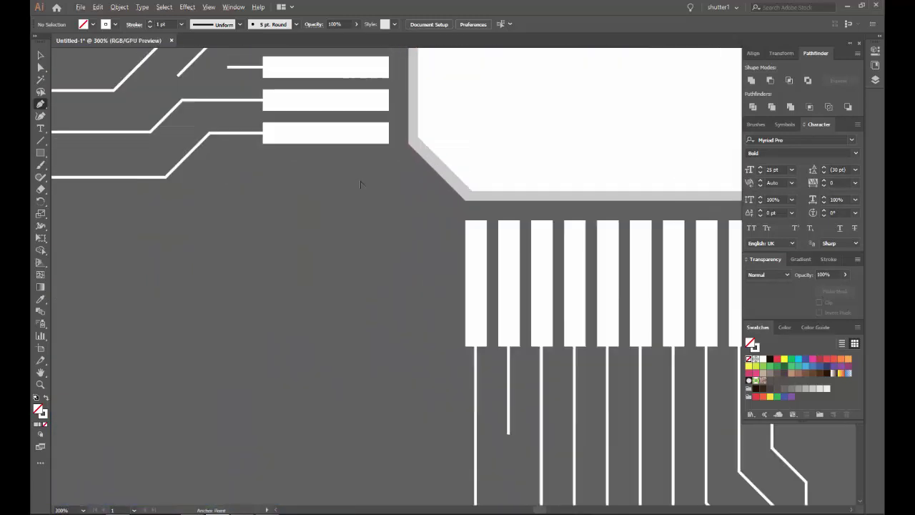
left_click(266, 173)
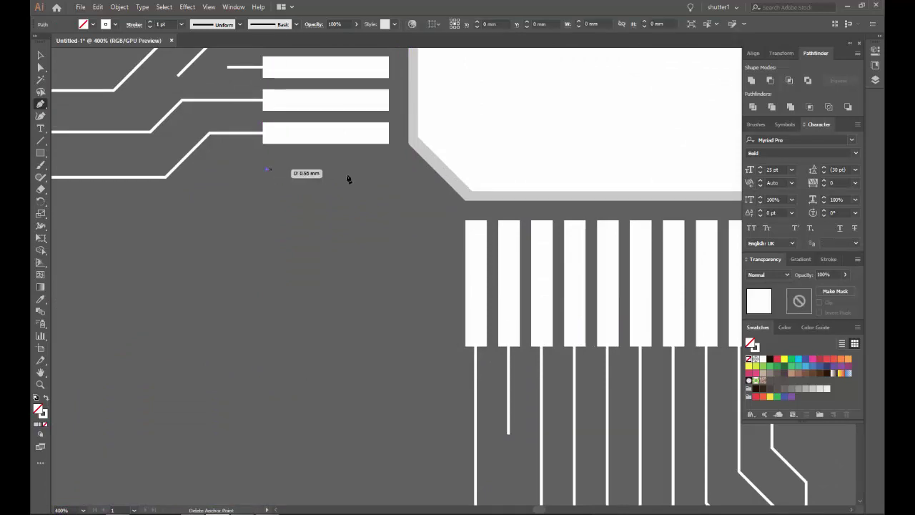
left_click(380, 170)
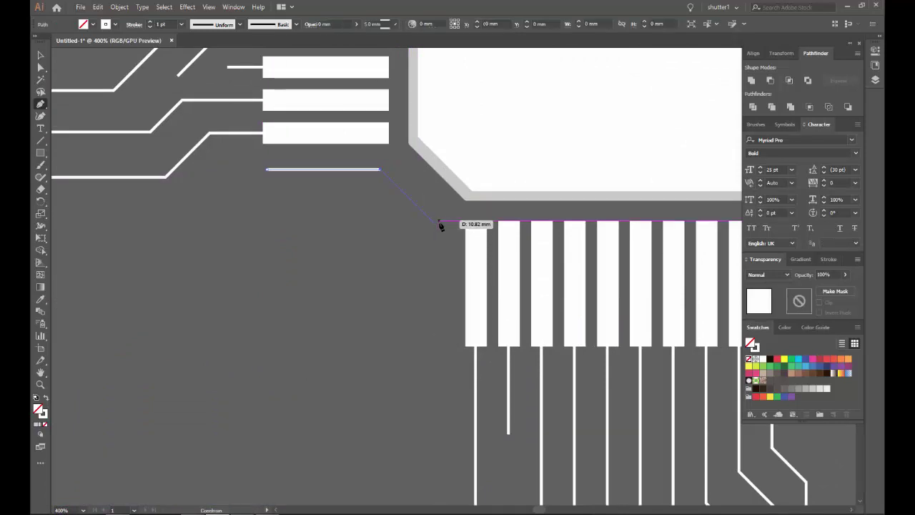
left_click(434, 223)
left_click(436, 340)
key("Escape")
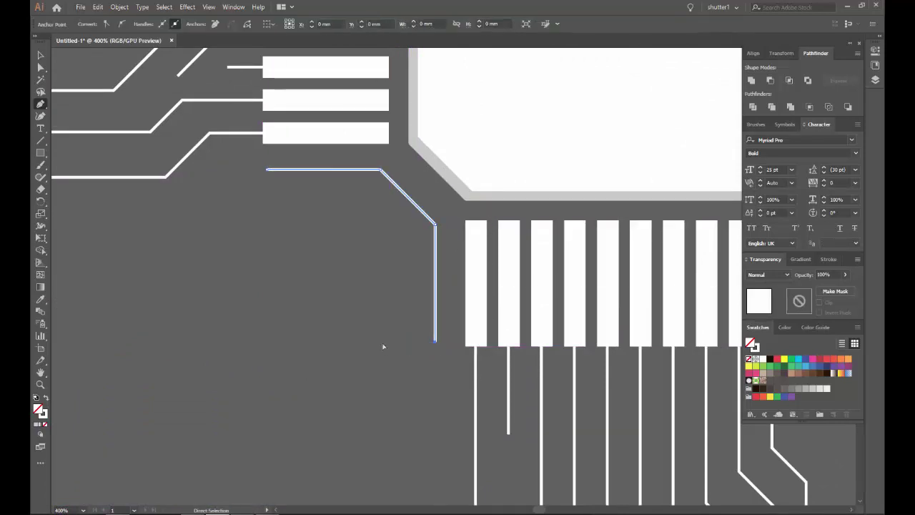
scroll(372, 341, "down", 2)
scroll(372, 341, "down", 1)
scroll(300, 266, "up", 3)
scroll(300, 266, "down", 1)
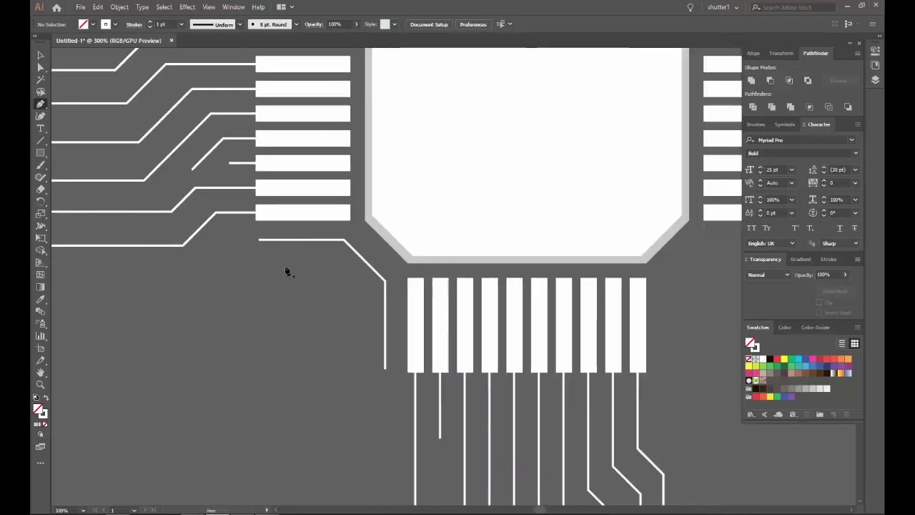
Step: Draw a second trace with a horizontal run, a diagonal bend and a long leftward run
left_click(332, 266)
left_click(229, 266)
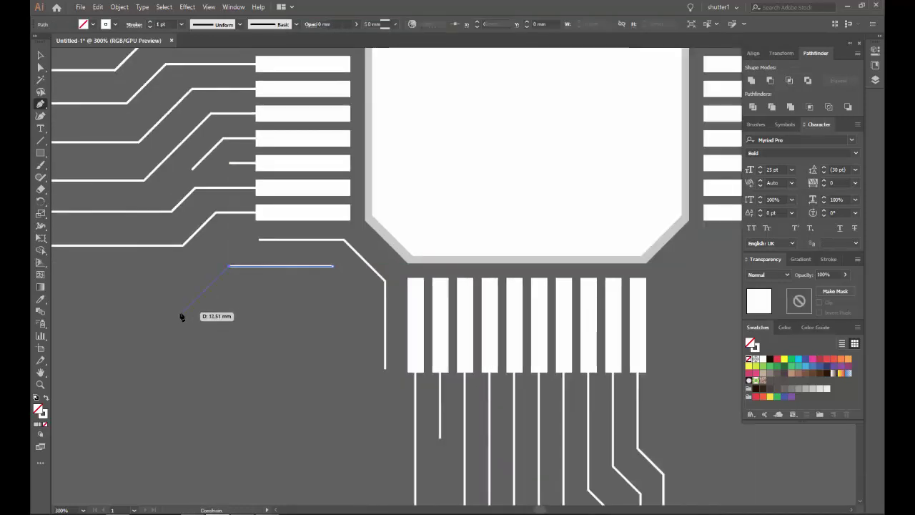
left_click(180, 318)
scroll(188, 298, "down", 2)
scroll(164, 284, "up", 1)
left_click(164, 273)
key("Escape")
scroll(343, 257, "up", 3)
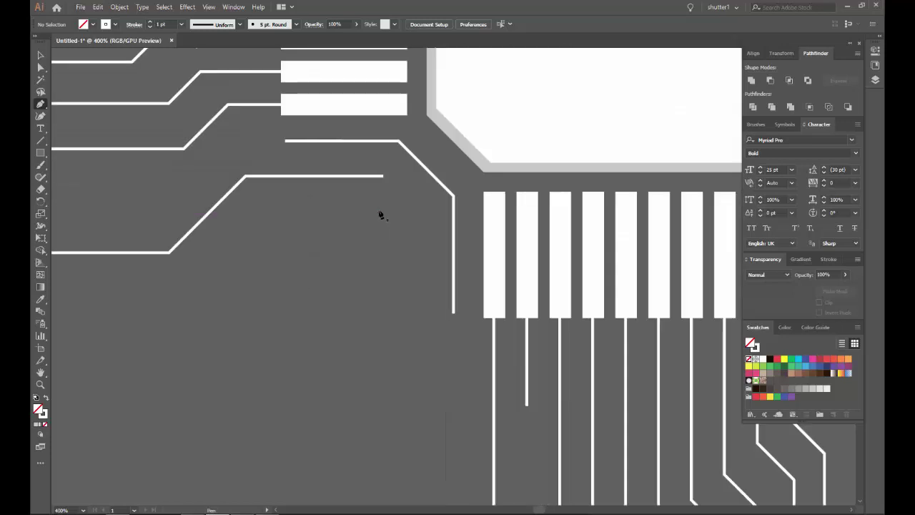
Step: Draw a trace running left from the bottom-left pins, then diagonally down-left
left_click(380, 212)
left_click(279, 212)
left_click(79, 414)
key("Escape")
scroll(366, 301, "down", 3)
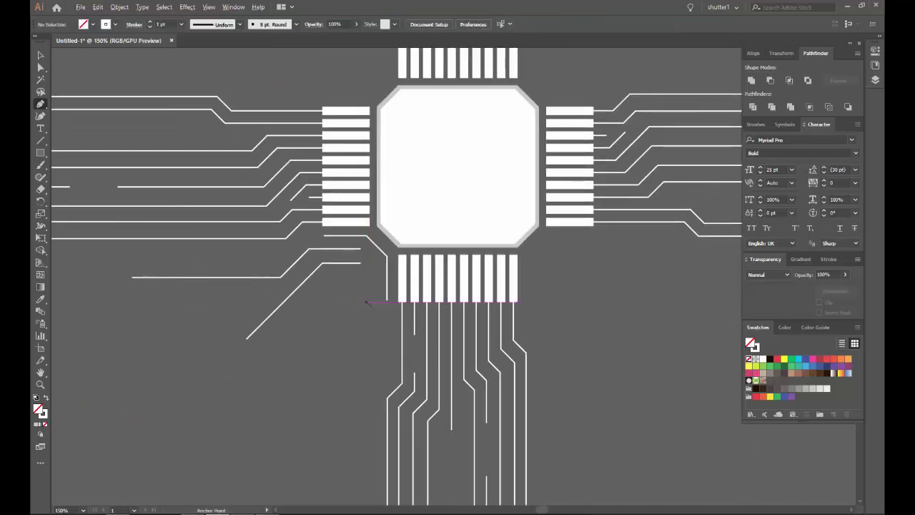
scroll(366, 302, "up", 3)
Step: Draw a trace from the guide intersection dropping straight down, then angling down-left
left_click(353, 236)
scroll(353, 241, "down", 3)
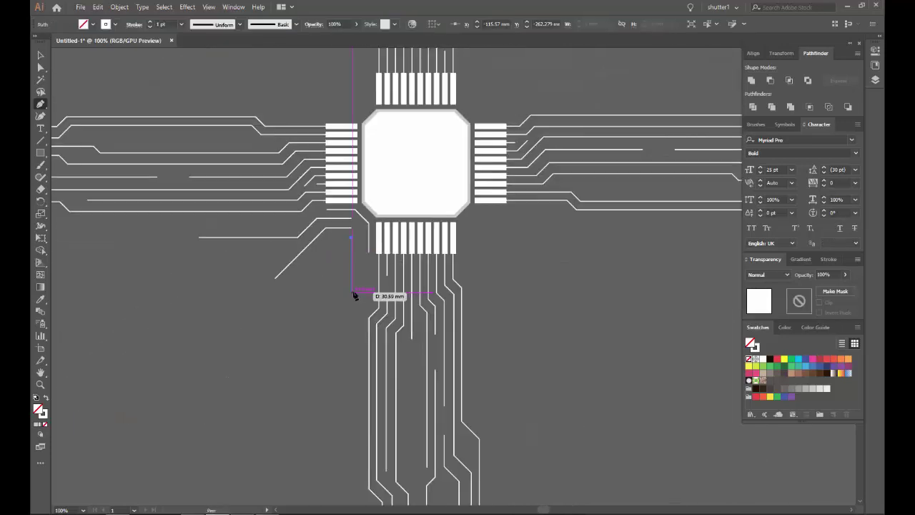
left_click(353, 292)
left_click(241, 394)
scroll(459, 343, "down", 2)
scroll(365, 235, "up", 3)
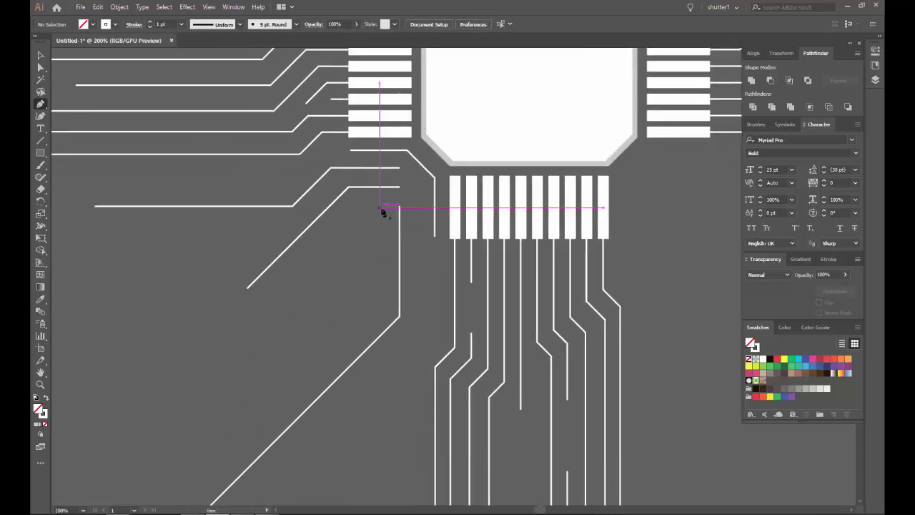
Step: Draw a trace below the left pins going down, diagonally down-left, then horizontally left
left_click(379, 208)
left_click(379, 265)
left_click(259, 384)
scroll(259, 383, "down", 1)
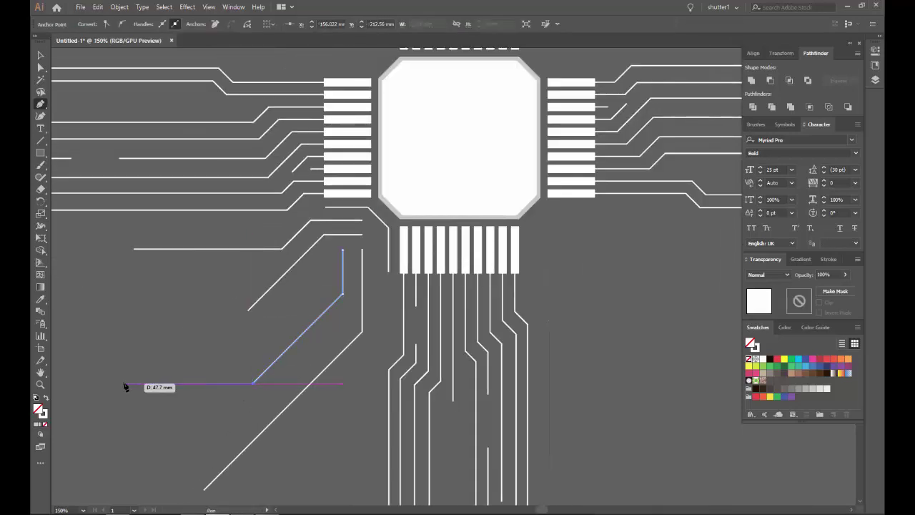
scroll(256, 408, "down", 1)
left_click(106, 441)
scroll(107, 443, "down", 2)
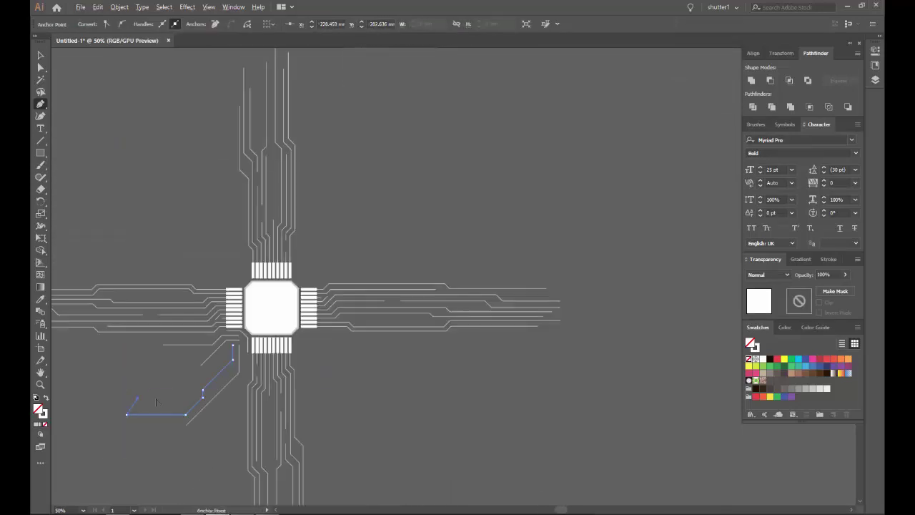
scroll(208, 411, "up", 2)
scroll(351, 351, "up", 2)
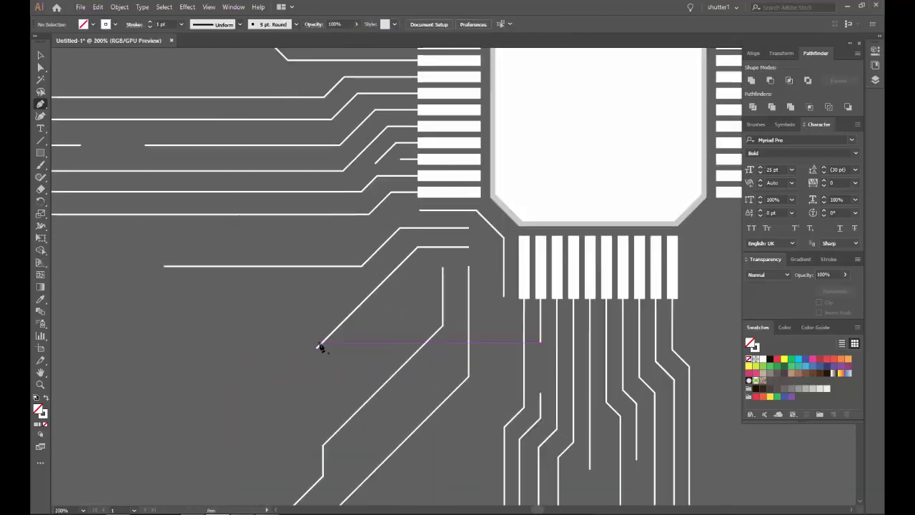
scroll(334, 343, "down", 2)
scroll(557, 276, "up", 2)
Step: Draw a lower-right trace that drops down, bends 45° and ends in a horizontal run
scroll(238, 290, "down", 1)
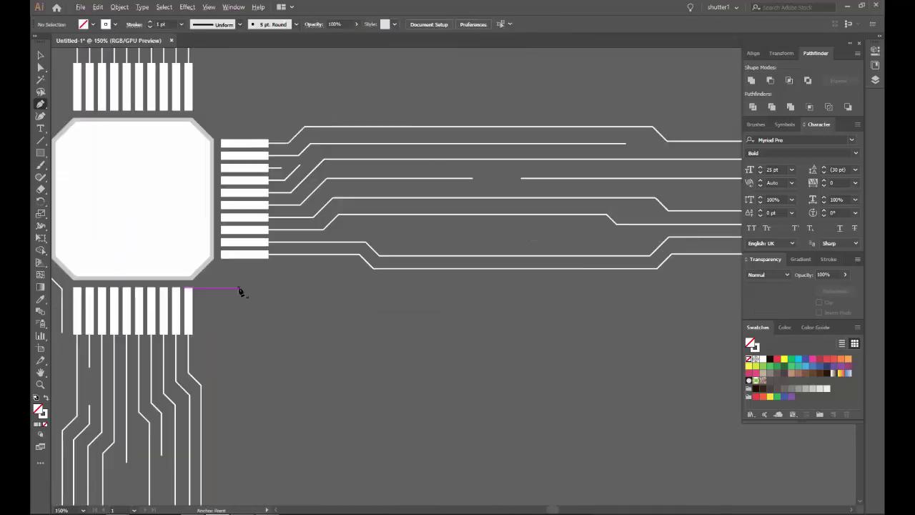
scroll(452, 290, "up", 1)
scroll(452, 290, "down", 1)
scroll(328, 324, "up", 2)
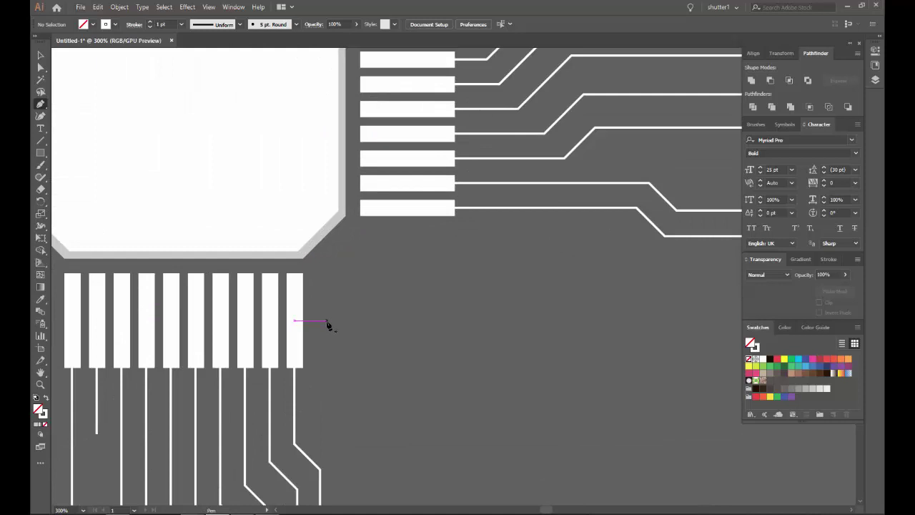
left_click(326, 274)
left_click(357, 239)
left_click(449, 239)
left_click(476, 269)
key("Escape")
Step: Add a trace below the lower-right pins running down, then angling diagonally down-right
scroll(429, 285, "down", 3)
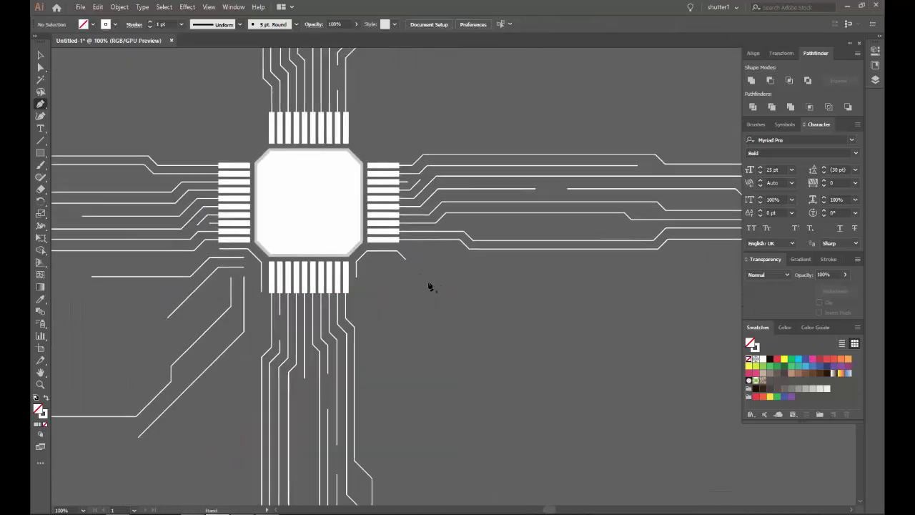
scroll(382, 308, "up", 3)
left_click(331, 255)
left_click(331, 358)
scroll(331, 357, "down", 3)
left_click(439, 465)
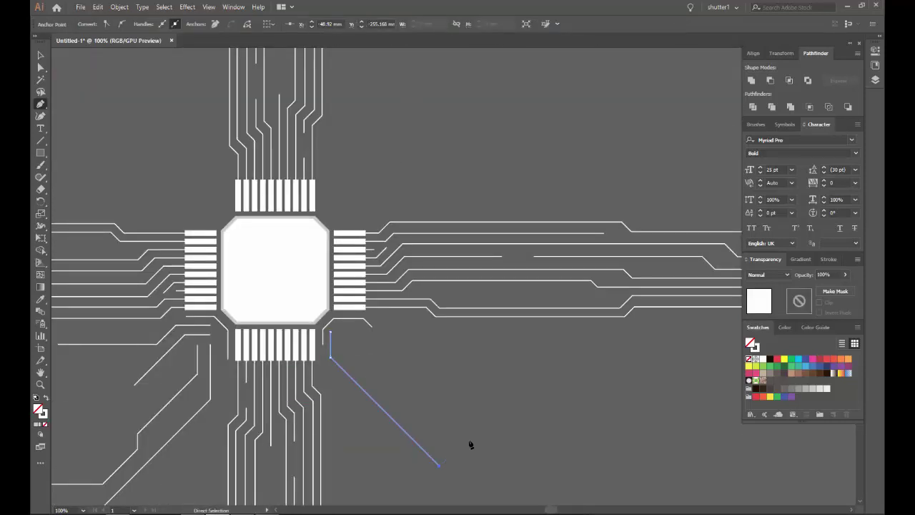
key("Escape")
Step: Draw another lower-right trace: straight down, diagonal, short horizontal, then a final diagonal
scroll(446, 347, "down", 1)
scroll(386, 379, "up", 5)
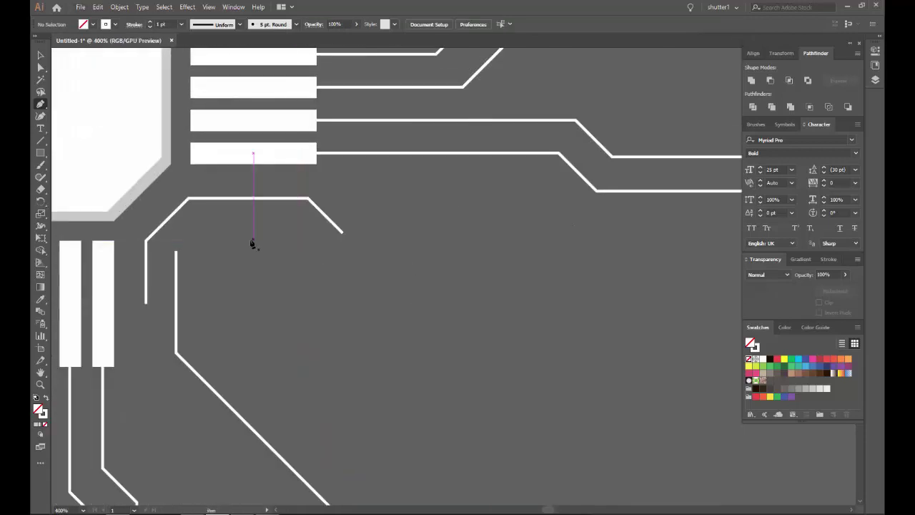
left_click(219, 251)
left_click(219, 323)
scroll(219, 322, "down", 2)
left_click(265, 310)
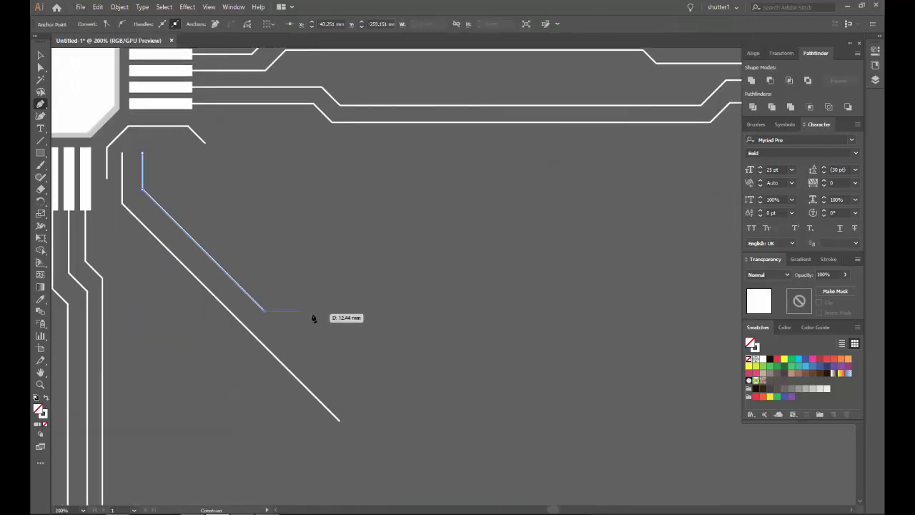
left_click(298, 312)
left_click(429, 435)
scroll(443, 428, "down", 1)
key("Escape")
Step: Add a trace below the right pins that runs horizontally right, then ends diagonally
scroll(443, 379, "down", 2)
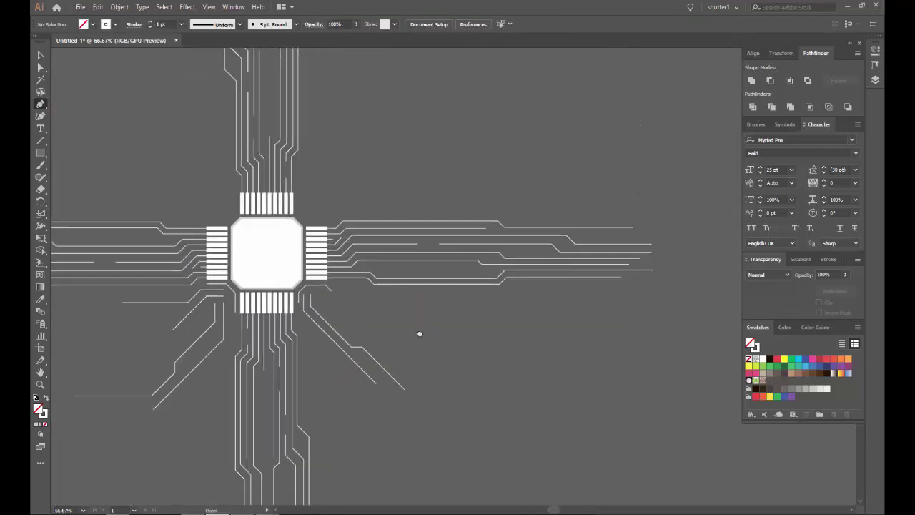
scroll(360, 305, "up", 4)
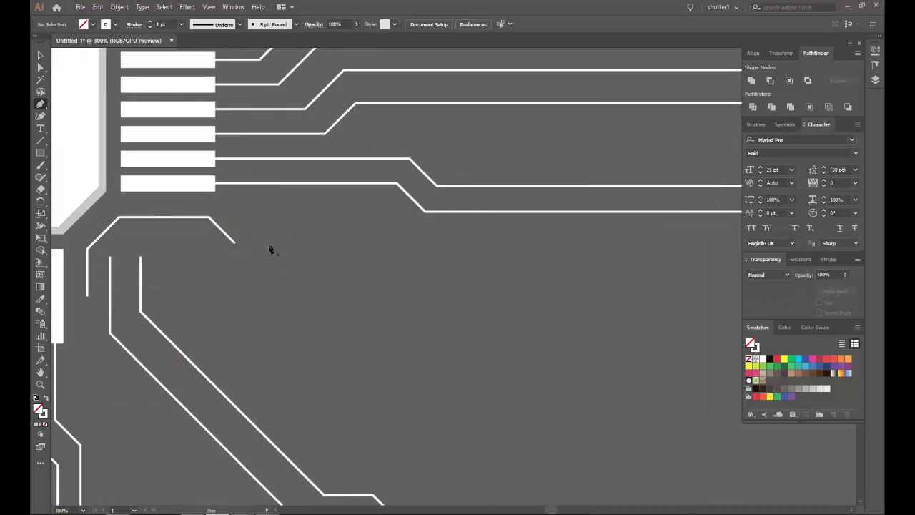
left_click(199, 256)
left_click(199, 289)
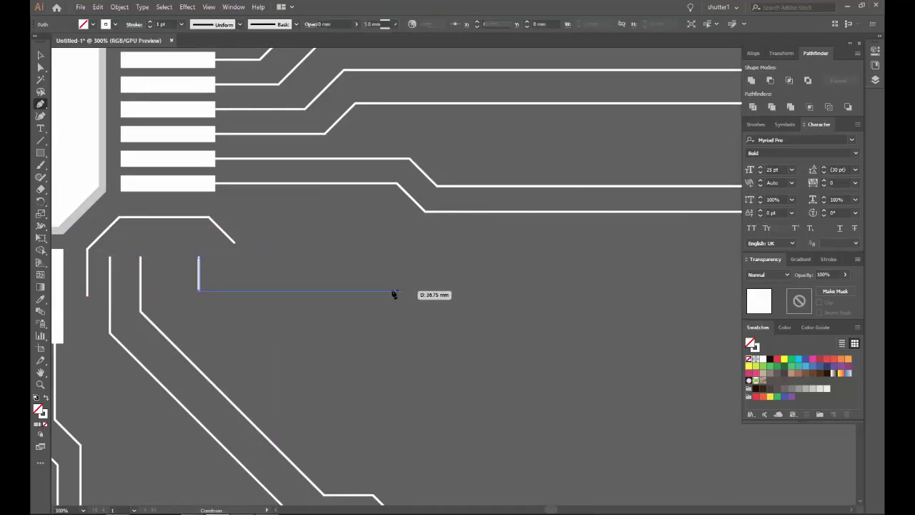
left_click(463, 294)
scroll(463, 294, "down", 4)
left_click(586, 379, "shift")
left_click(586, 376, "ctrl")
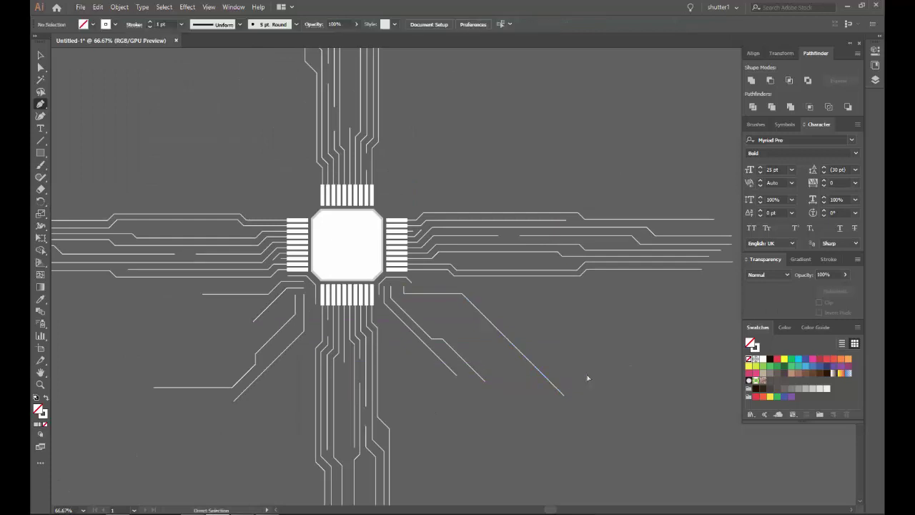
scroll(337, 286, "up", 2)
Step: Draw a right-pin trace with a 45° bend ending in a horizontal run
left_click(310, 224)
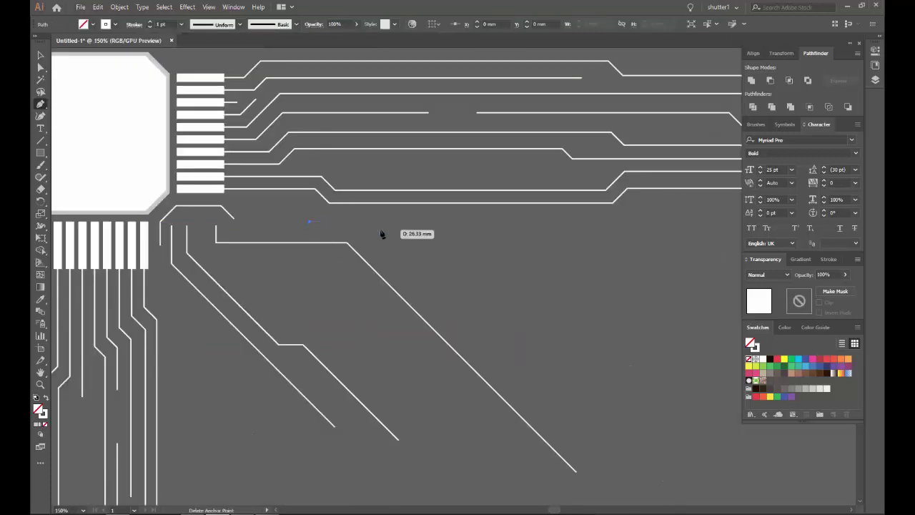
left_click(378, 222)
left_click(449, 290)
left_click(624, 290)
left_click(596, 423, "ctrl")
scroll(596, 422, "down", 2)
scroll(516, 360, "up", 2)
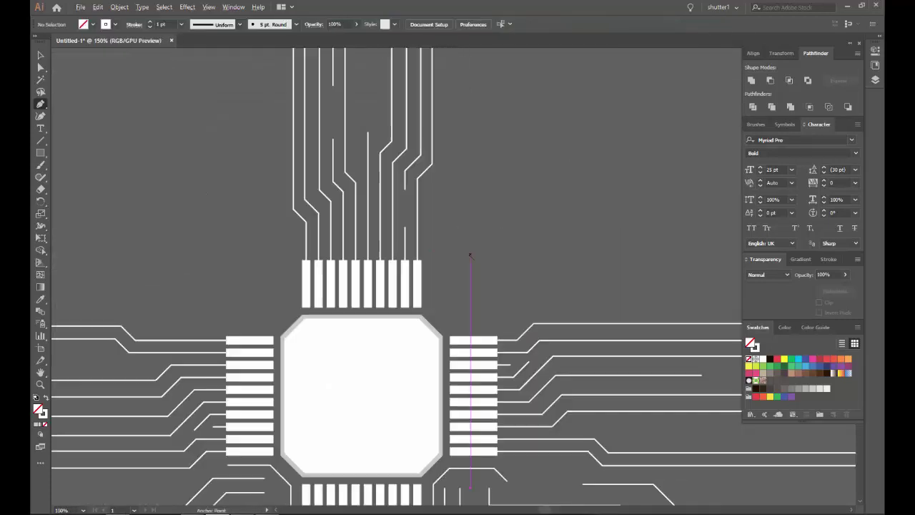
scroll(470, 255, "up", 2)
Step: Draw an upper-right trace with two 45° bends, ending in a long rightward run
left_click(305, 207)
left_click(304, 261)
left_click(336, 293)
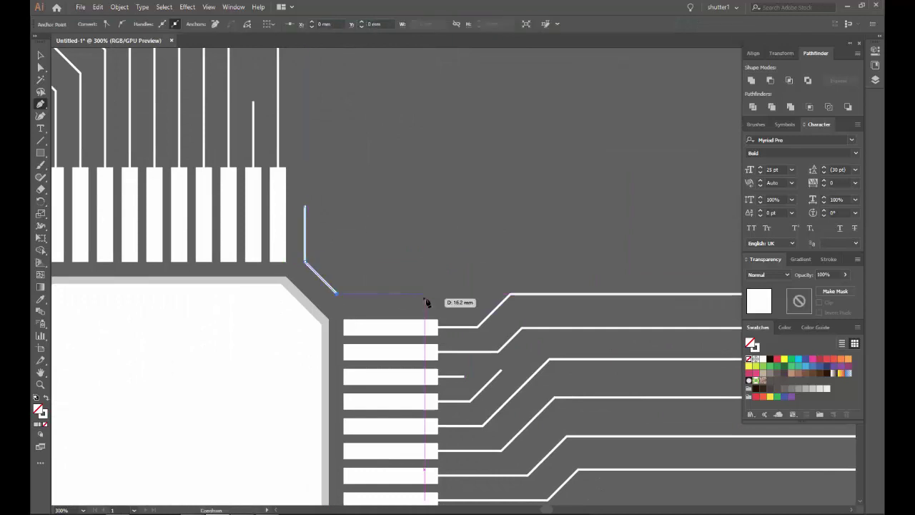
left_click(430, 293)
left_click(470, 254)
left_click(664, 254)
left_click(691, 258, "ctrl")
Step: Add a vertical trace running straight up from the chip's upper-right corner
scroll(363, 300, "down", 1)
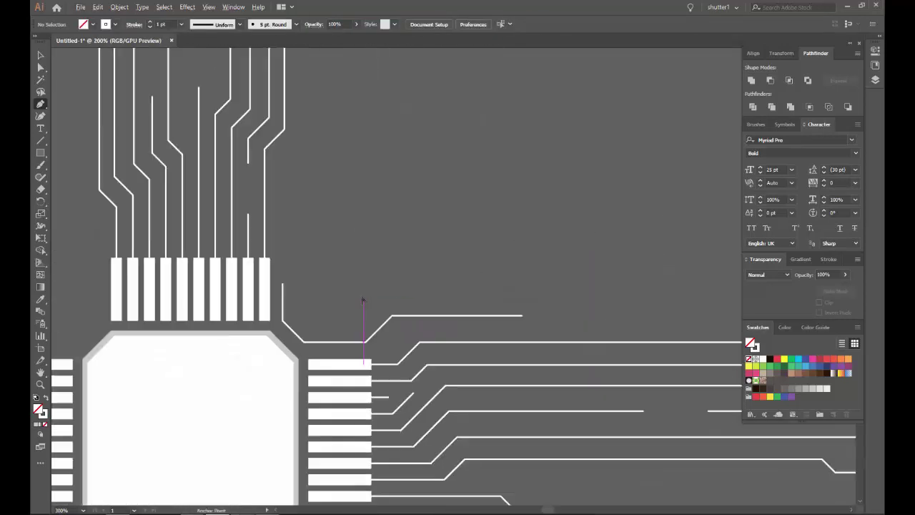
scroll(343, 306, "down", 1)
left_click(321, 300)
left_click(322, 215)
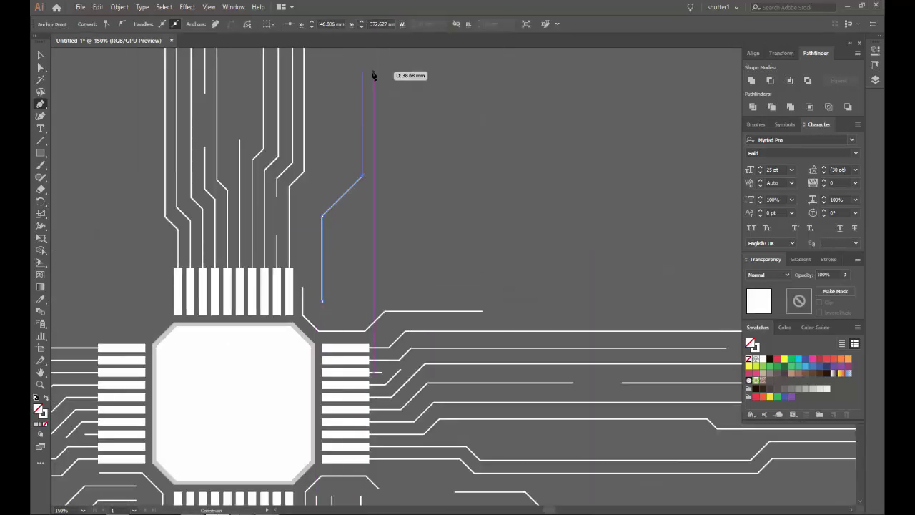
left_click(372, 75)
left_click(373, 75, "ctrl")
Step: Draw a trace in the upper-right area with a vertical section and a long diagonal
left_click_drag(474, 149, 289, 288)
left_click(233, 295)
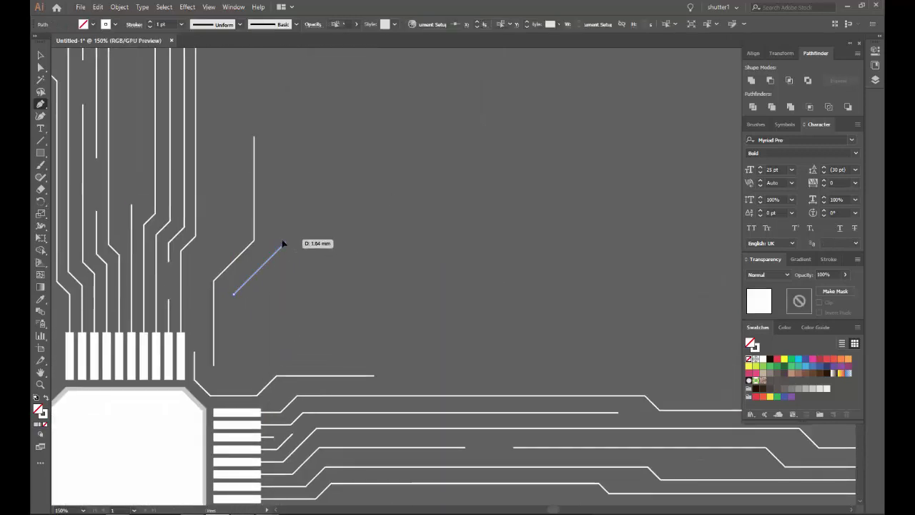
left_click(285, 243)
left_click(285, 194)
left_click(423, 58)
left_click(440, 68, "ctrl")
scroll(440, 69, "down", 2)
scroll(326, 270, "up", 5)
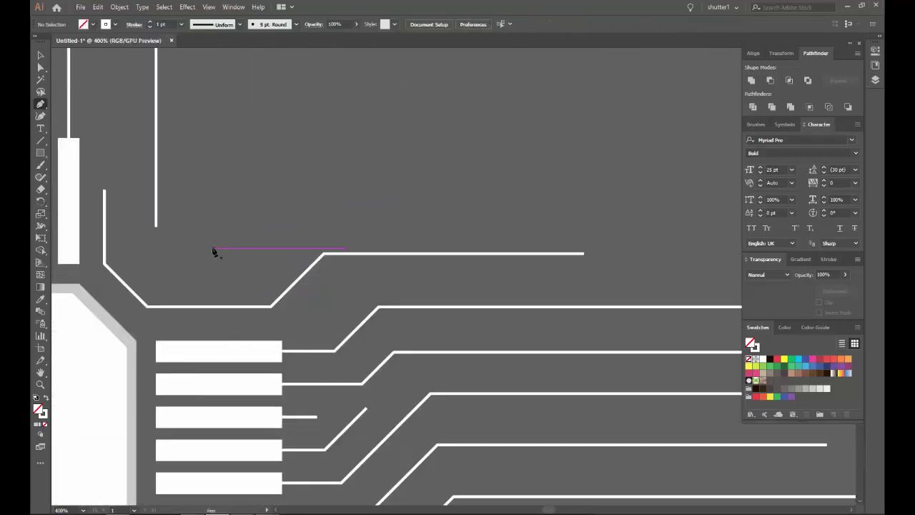
Step: Add traces above the right pins with a short diagonal and a long horizontal run
left_click(251, 249)
scroll(408, 203, "down", 3)
left_click(466, 257)
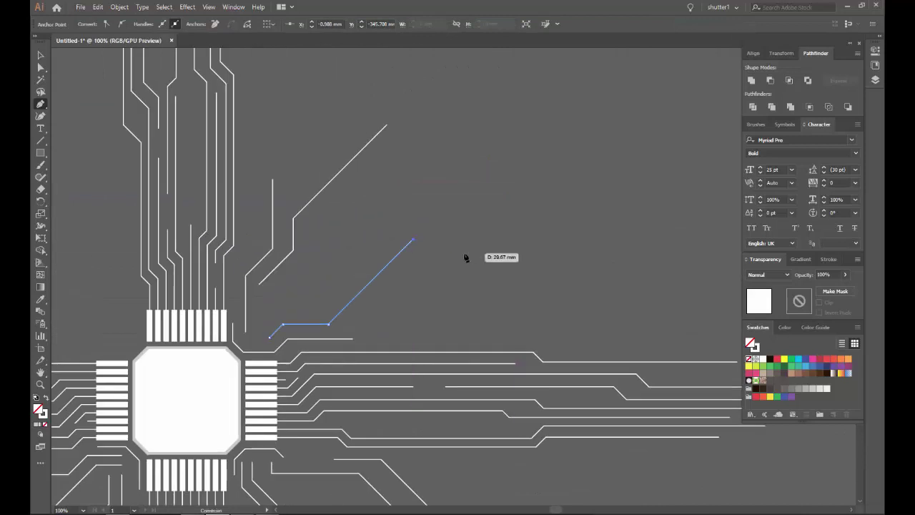
scroll(339, 332, "up", 2)
left_click(302, 315)
left_click(351, 260)
left_click(687, 259)
left_click(674, 301, "ctrl")
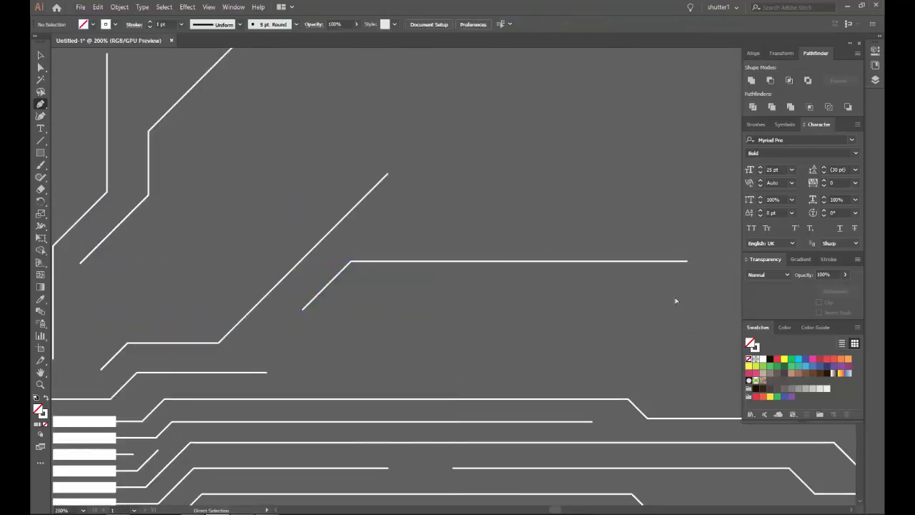
scroll(374, 341, "up", 2)
Step: Draw an upper-right trace going diagonal, vertical, then angling upward again
left_click(289, 398)
left_click(384, 302)
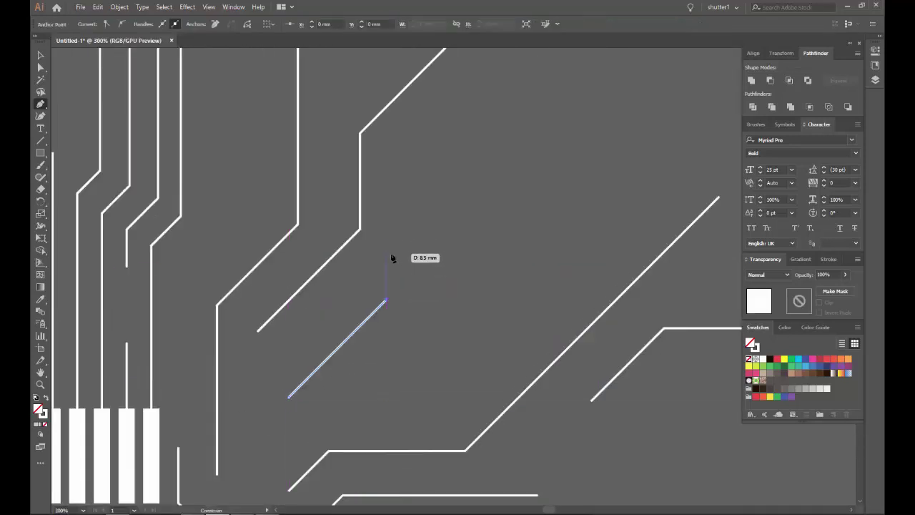
left_click(428, 216)
left_click(429, 134)
scroll(469, 204, "down", 3)
left_click(490, 188, "ctrl")
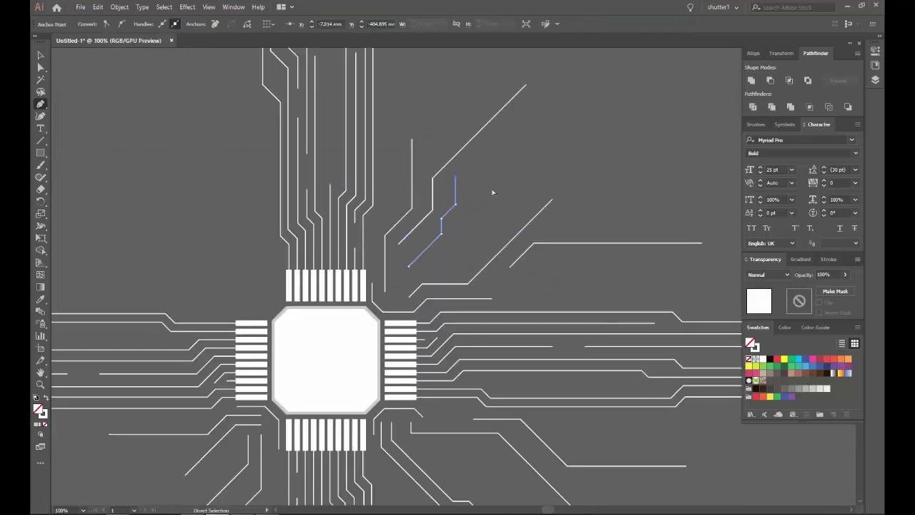
scroll(495, 230, "up", 2)
scroll(333, 272, "down", 3)
scroll(525, 98, "up", 1)
scroll(557, 202, "down", 3)
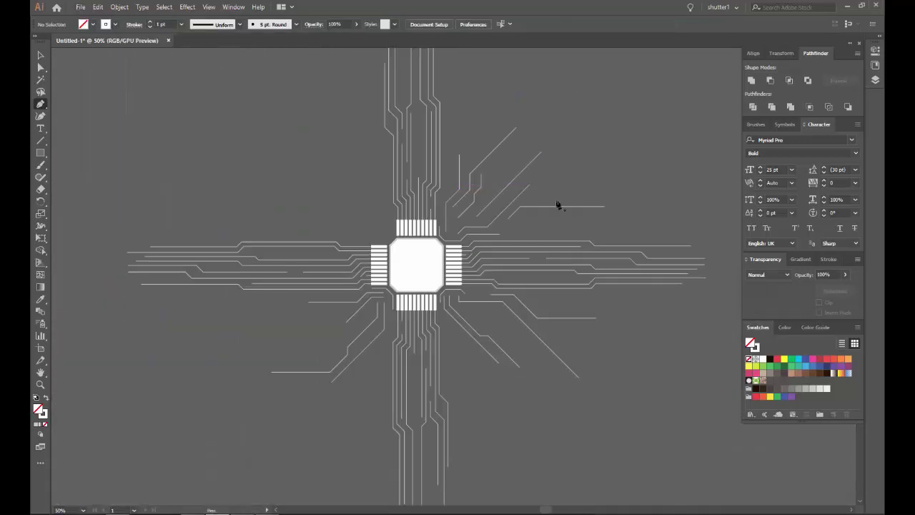
scroll(409, 298, "up", 5)
Step: Draw a trace left of the top pins: diagonal, straight down, diagonal, then horizontal
left_click(377, 238)
left_click(417, 276)
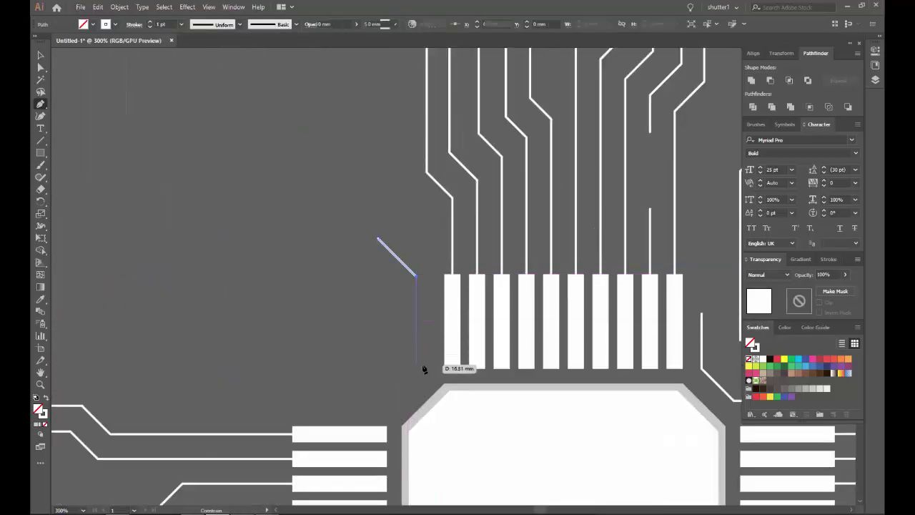
left_click(416, 366)
left_click(385, 395)
left_click(303, 395)
left_click(265, 359)
scroll(305, 310, "down", 2)
Step: Add an upper-left corner trace ending in a long leftward horizontal run
left_click(304, 311, "ctrl")
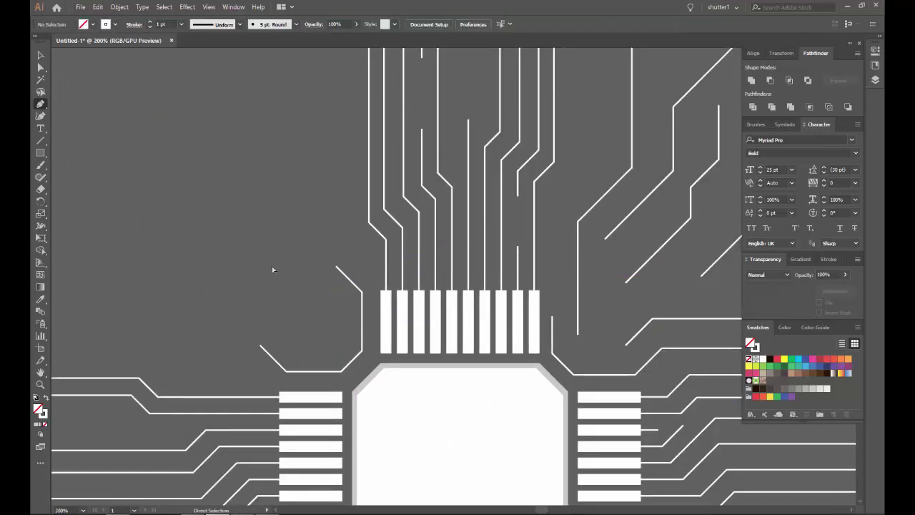
scroll(272, 268, "up", 3)
left_click(461, 206)
left_click(81, 206)
left_click(81, 206, "ctrl")
scroll(198, 171, "down", 3)
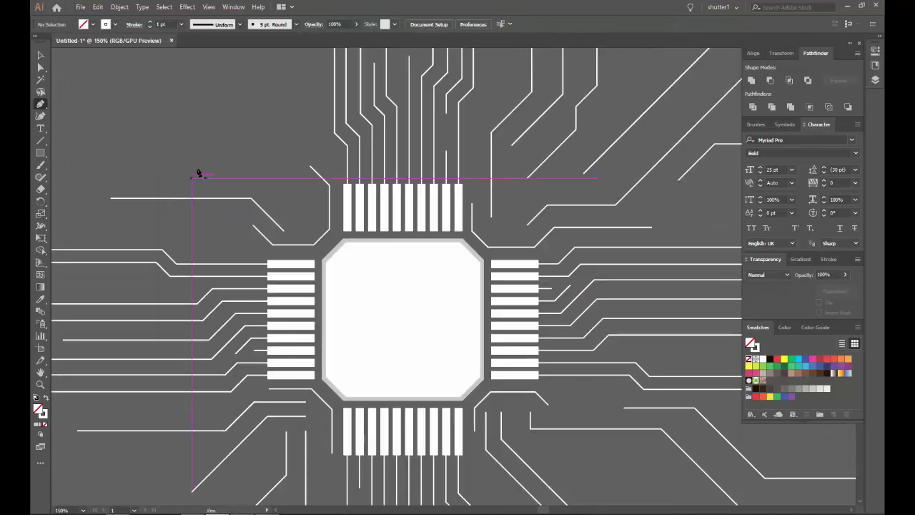
scroll(441, 342, "up", 3)
Step: Draw a trace beside the top-left pins with a diagonal corner running straight up
left_click(489, 370)
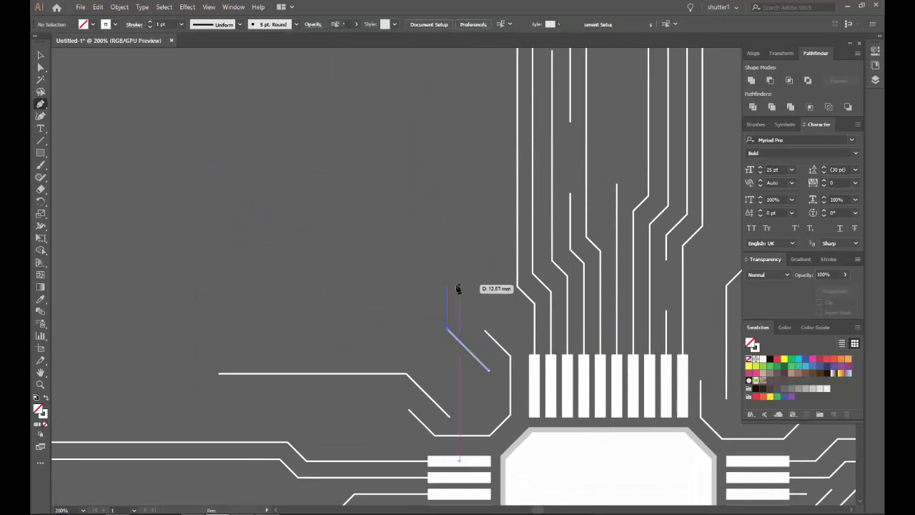
left_click(446, 328)
left_click(446, 68)
left_click(410, 105)
left_click(410, 105, "ctrl")
scroll(408, 215, "down", 3)
scroll(535, 368, "up", 2)
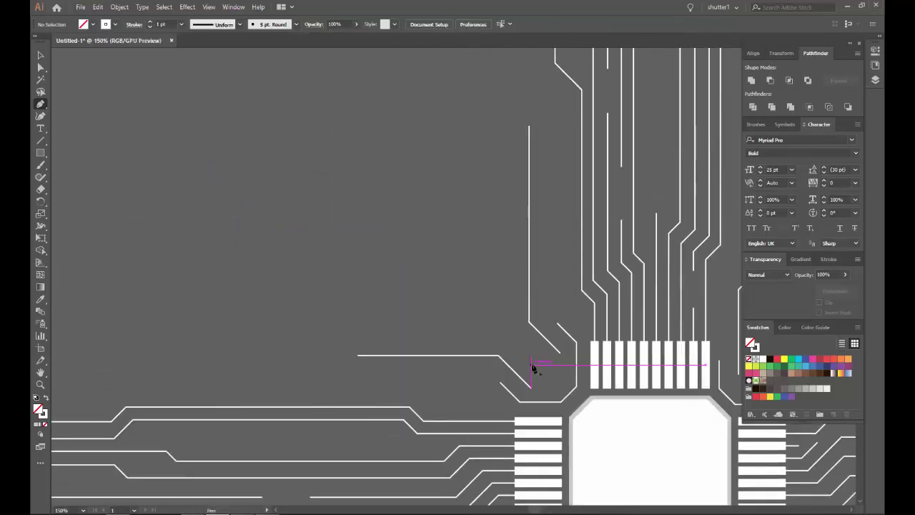
scroll(539, 371, "up", 1)
Step: Add a trace with a diagonal near the top pins and a leftward horizontal run
left_click(489, 325)
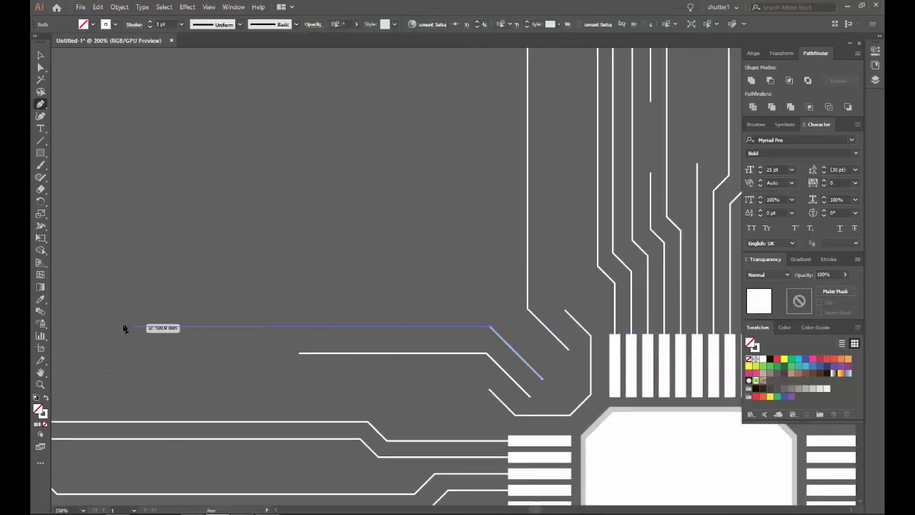
left_click(123, 323)
left_click(171, 280, "ctrl")
scroll(453, 416, "up", 2)
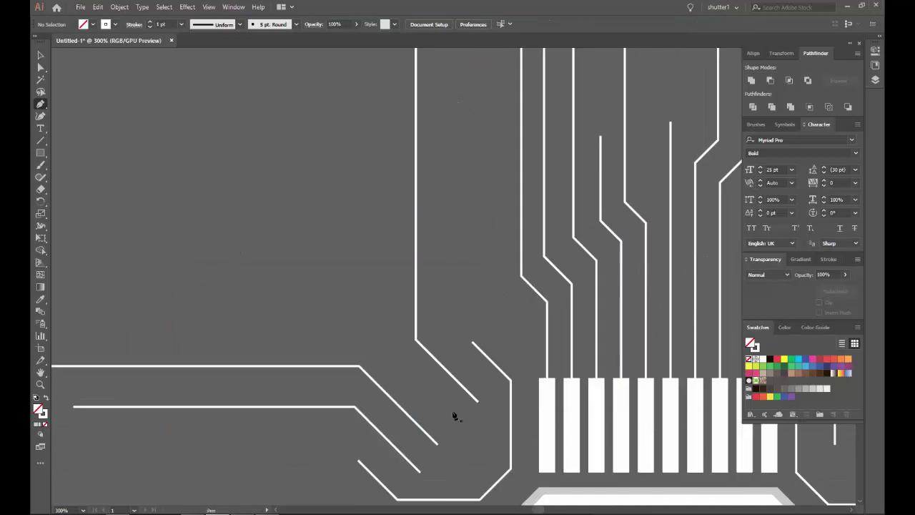
Step: Draw a short vertical trace in the upper-left corner
left_click(414, 377)
scroll(377, 264, "down", 3)
left_click(371, 100, "ctrl")
scroll(351, 173, "down", 3)
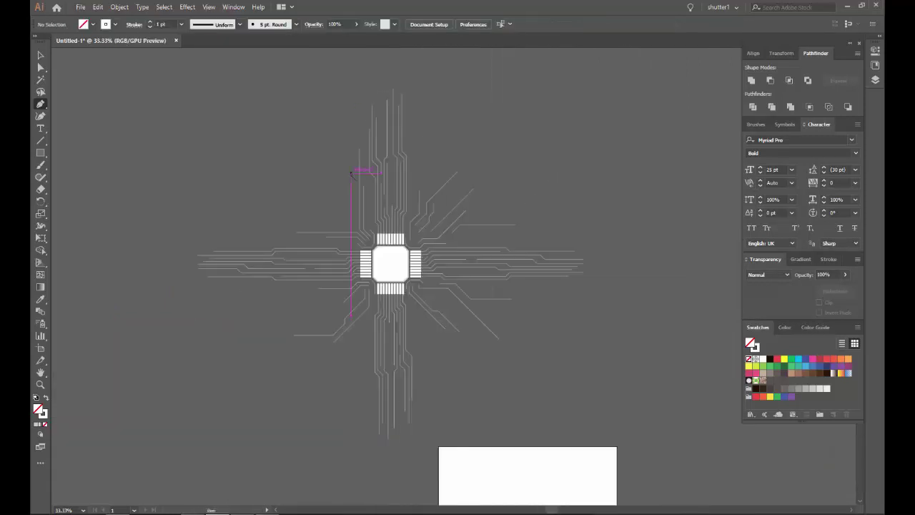
scroll(334, 193, "up", 3)
scroll(419, 281, "up", 1)
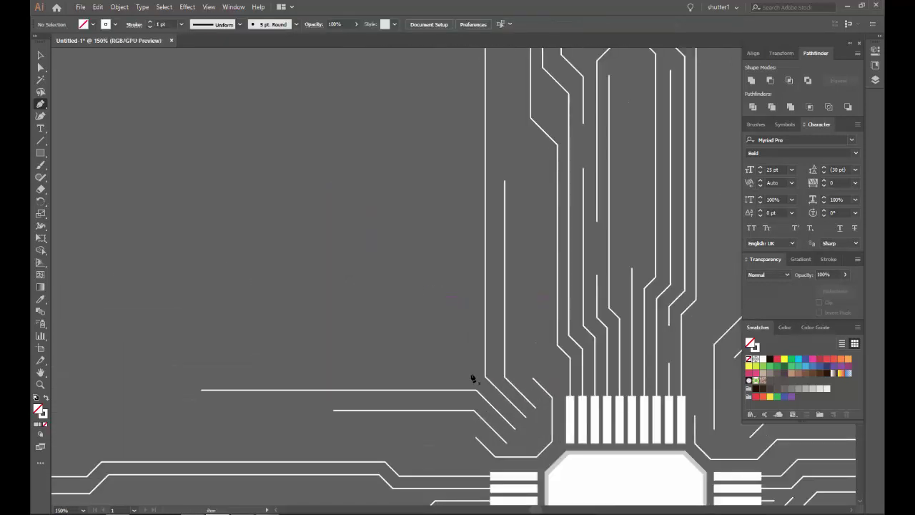
Step: Complete the last diagonal trace and return to the Selection tool
left_click(401, 311)
scroll(401, 311, "down", 2)
scroll(505, 261, "down", 2)
key("v")
left_click(81, 75)
Step: Select the upper-right circuit traces and group them together
scroll(330, 275, "up", 3)
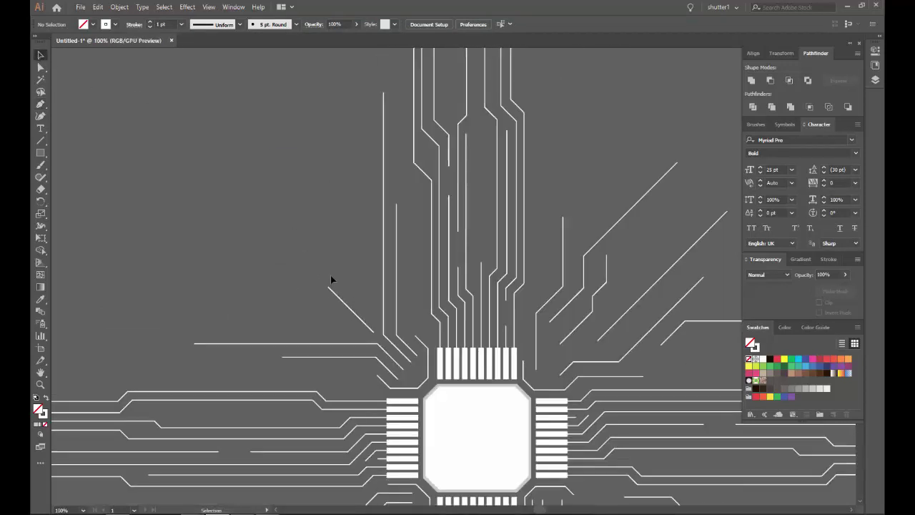
scroll(330, 277, "down", 3)
left_click(388, 302)
left_click_drag(559, 239, 468, 239)
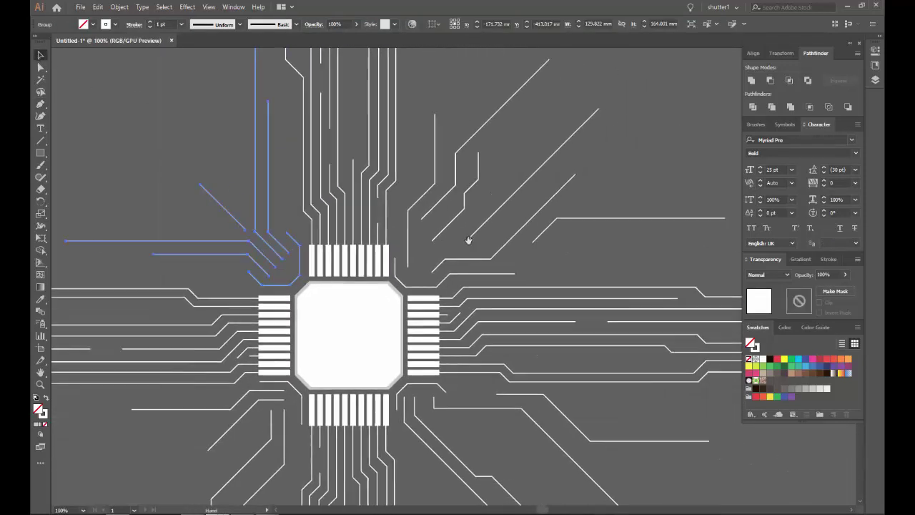
scroll(429, 243, "up", 2)
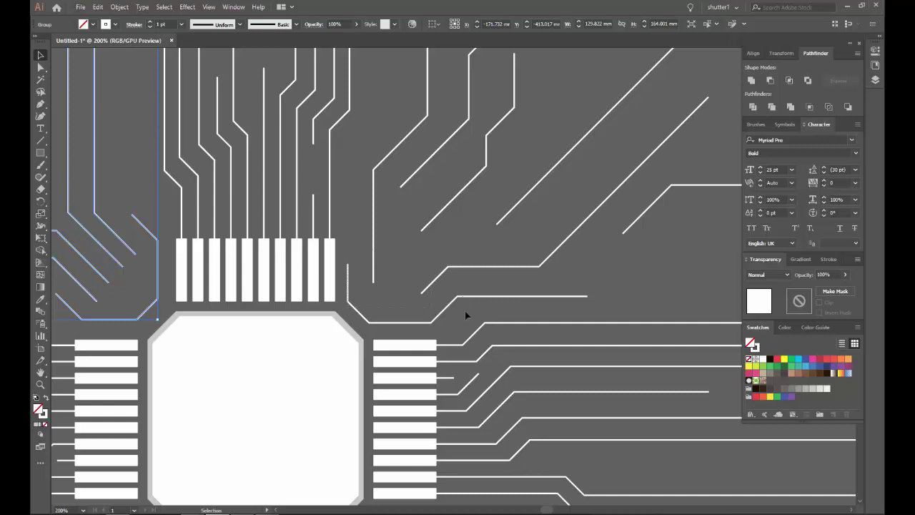
left_click(510, 295)
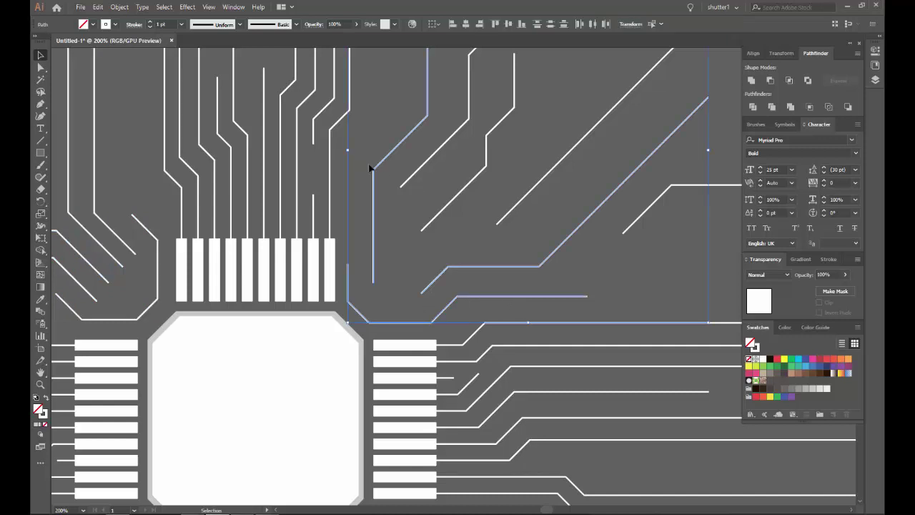
key("ctrl+a")
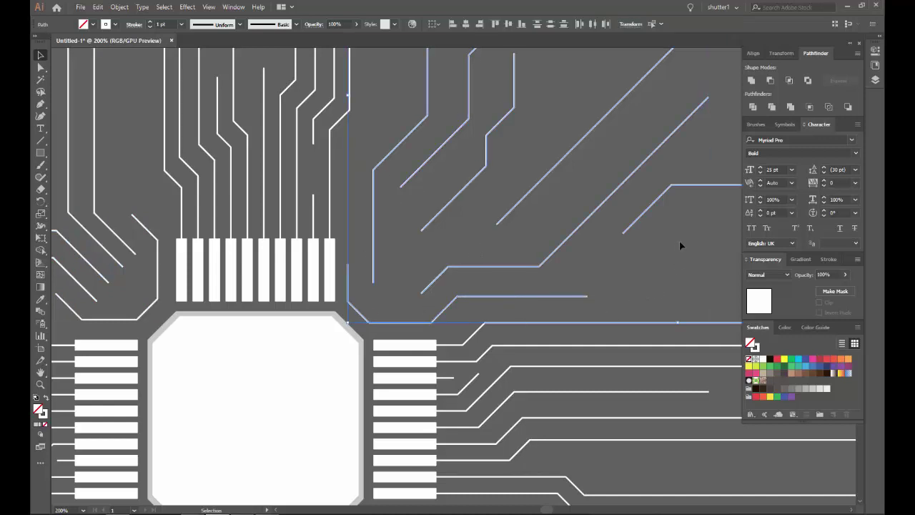
key("ctrl+g")
Step: Ungroup the selected traces and chip into separate paths
scroll(562, 251, "down", 5)
scroll(484, 208, "up", 5)
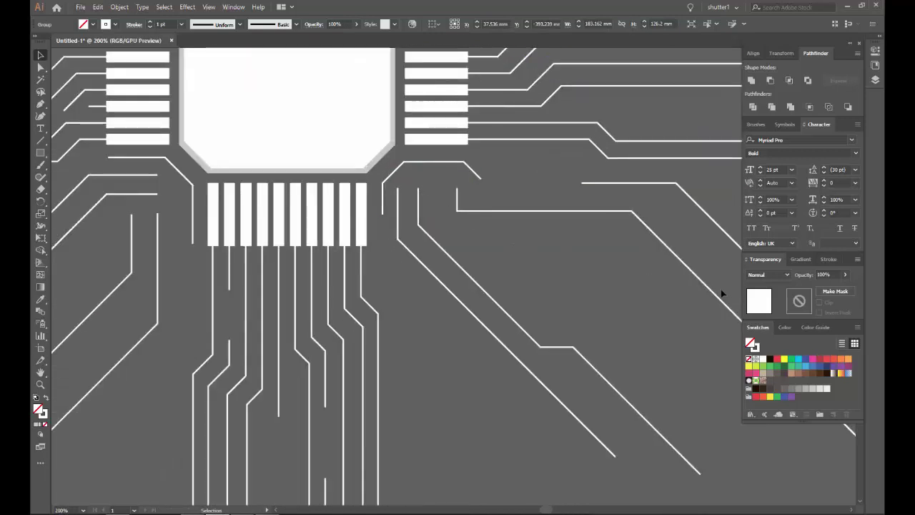
key("ctrl+shift+g")
key("ctrl+g")
scroll(558, 269, "down", 5)
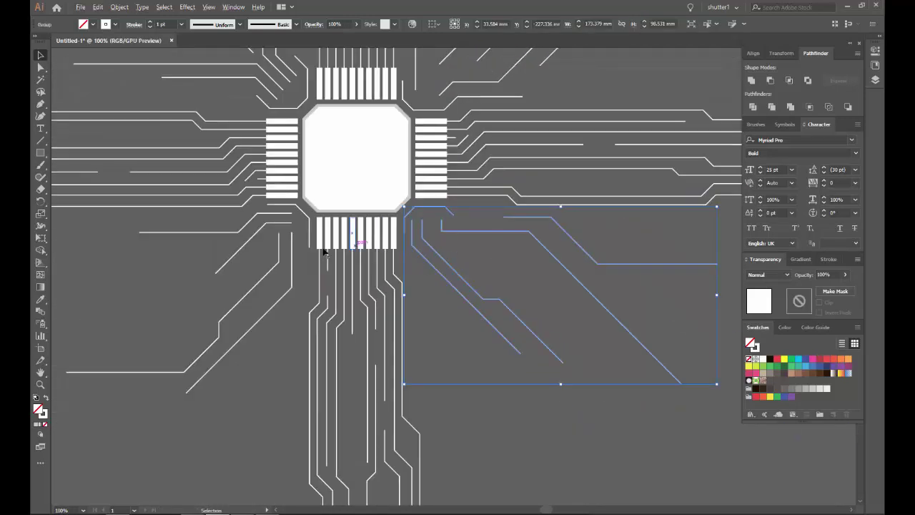
scroll(361, 207, "up", 4)
scroll(423, 179, "up", 3)
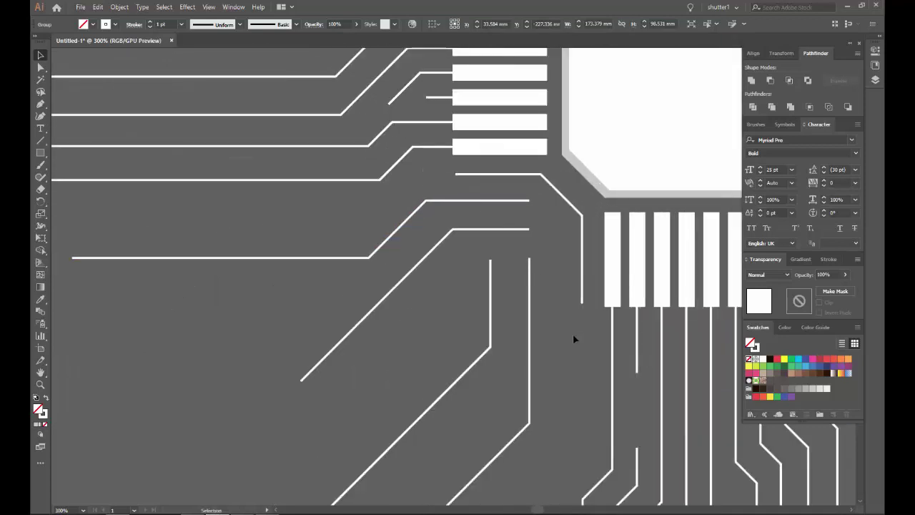
key("ctrl+shift+g")
Step: Remove the chip from the selection, then clear the selection entirely
scroll(510, 283, "down", 4)
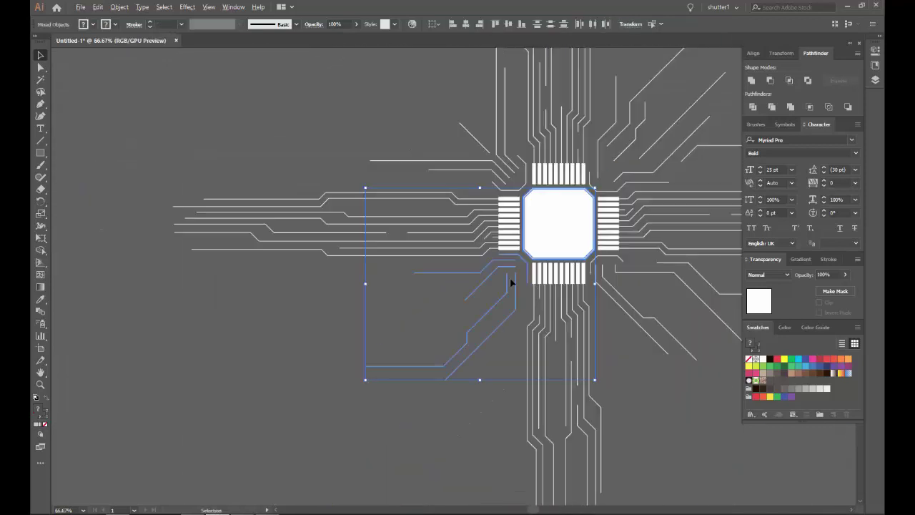
left_click(530, 269, "shift")
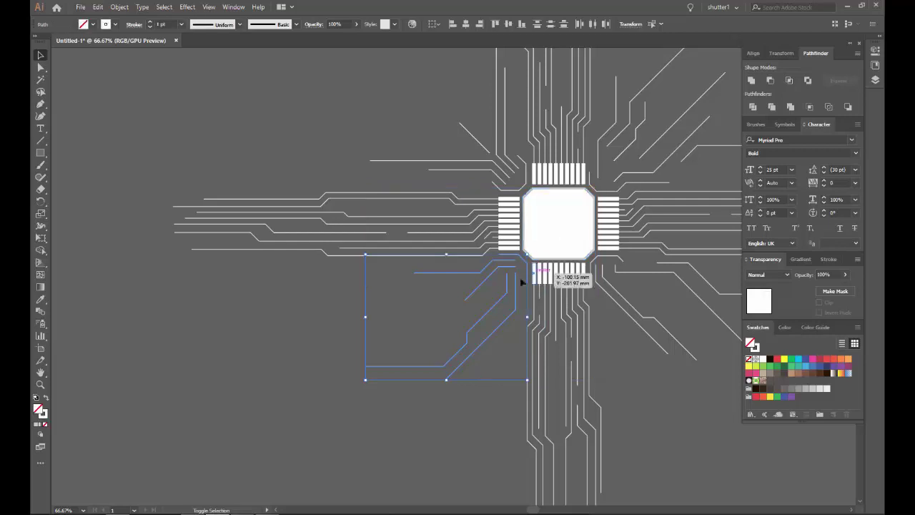
scroll(546, 264, "up", 3)
scroll(501, 296, "down", 3)
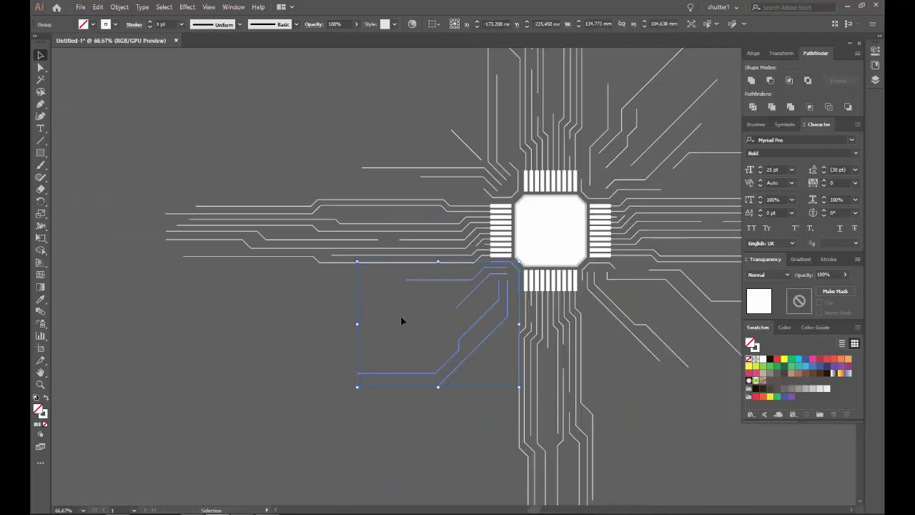
left_click(400, 315)
scroll(303, 310, "up", 2)
scroll(302, 308, "down", 1)
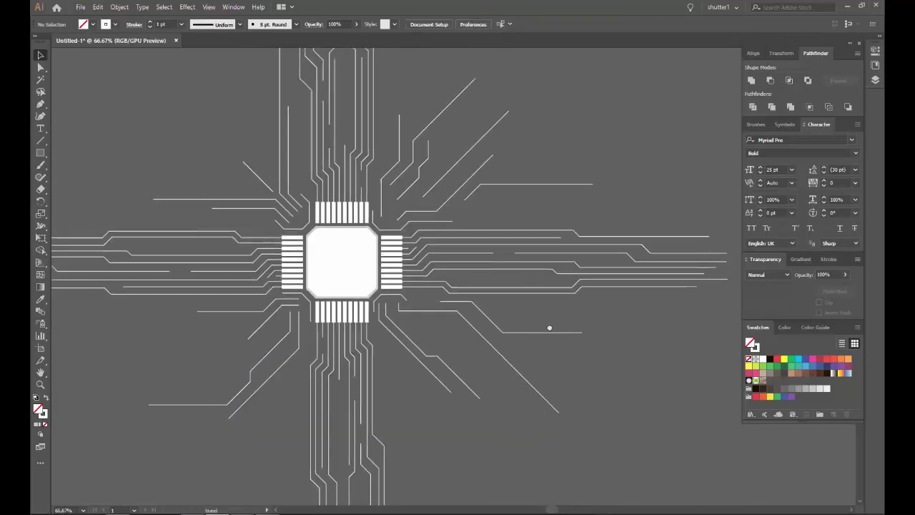
Step: Draw a small circle above the diagonal trace, white-filled with no stroke
mouse_move(547, 327)
left_mouse_down()
mouse_move(560, 229)
mouse_move(565, 386)
left_mouse_up()
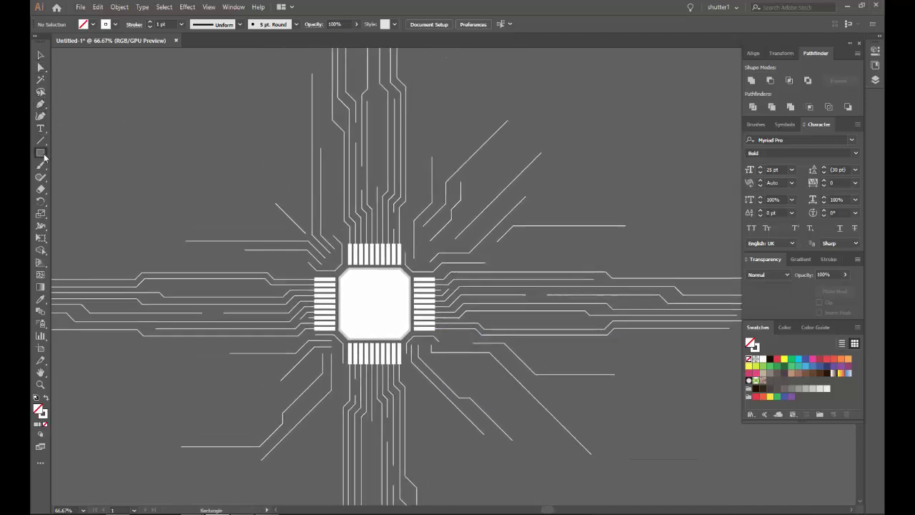
left_click_drag(40, 153, 93, 176)
scroll(228, 194, "up", 2)
scroll(229, 194, "up", 3)
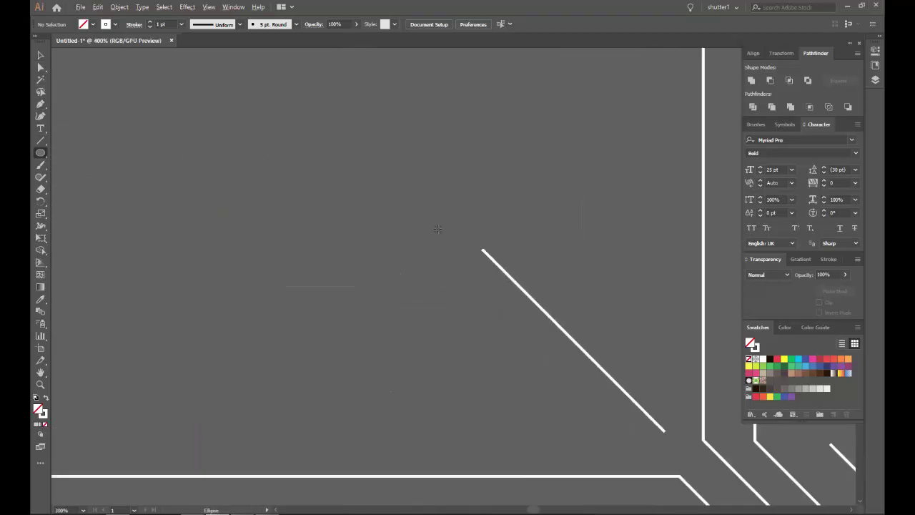
left_click_drag(425, 202, 455, 231)
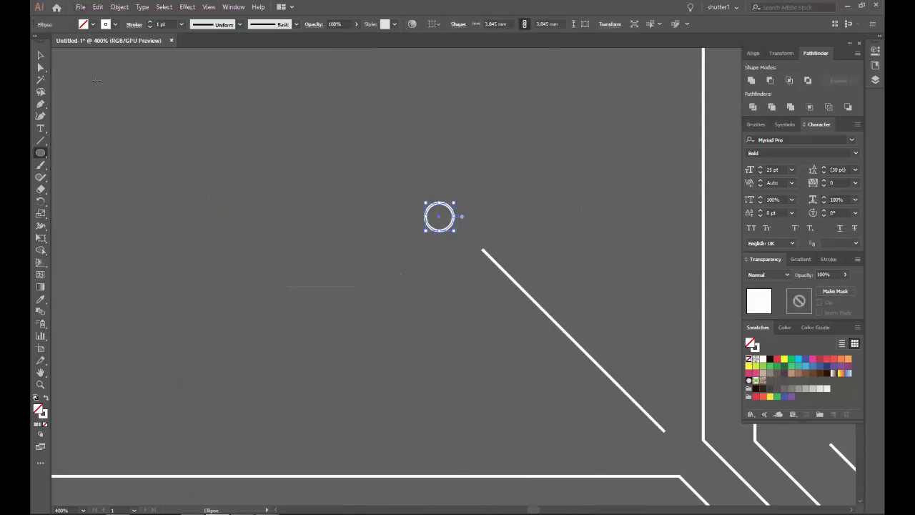
key("v")
left_click(45, 398)
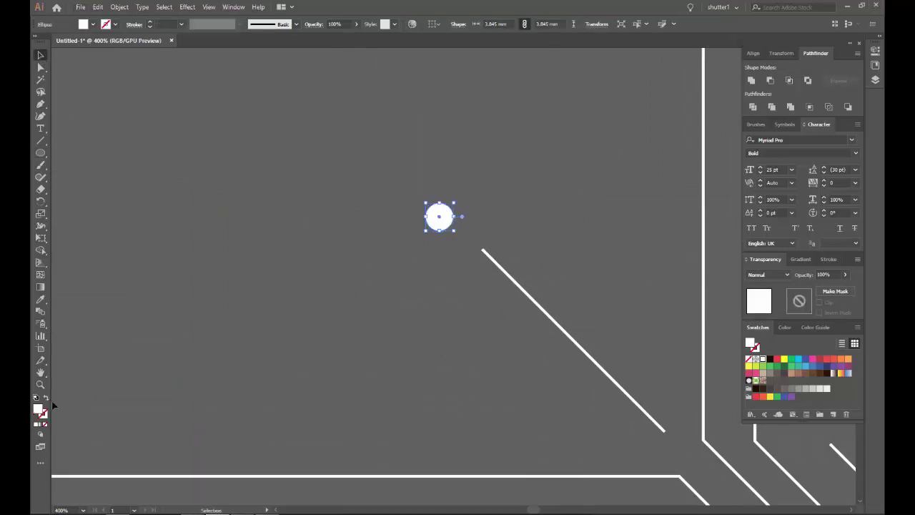
Step: Move the white circle onto the end of the upper-left diagonal trace
left_click(322, 255)
scroll(501, 210, "up", 2)
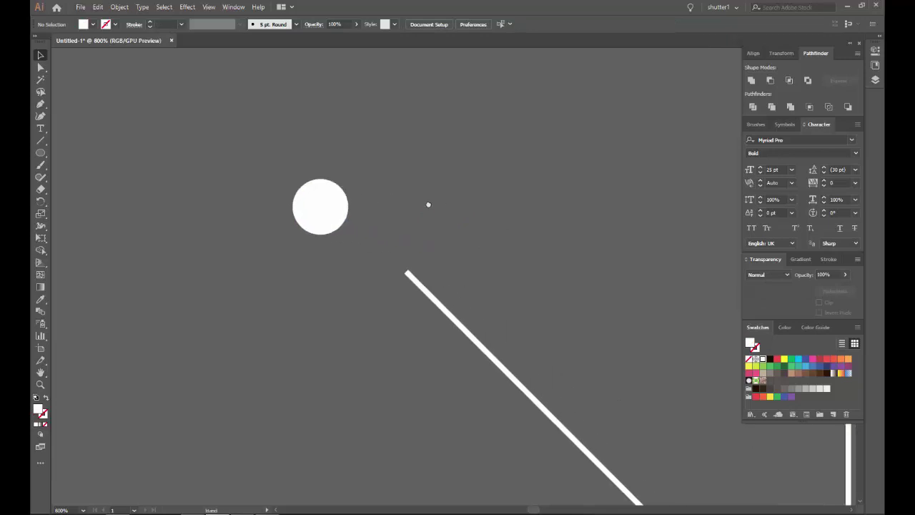
left_click_drag(303, 203, 369, 255)
scroll(329, 233, "down", 5)
Step: Enlarge the white terminal circle slightly, then zoom out to the whole chip
scroll(333, 265, "down", 2)
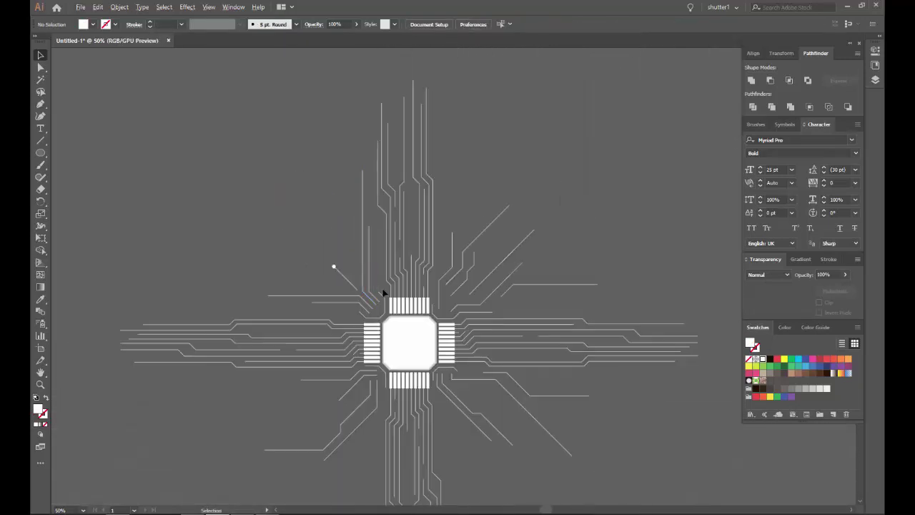
scroll(347, 272, "up", 1)
scroll(200, 292, "down", 3)
left_click_drag(200, 292, 483, 175)
scroll(691, 374, "up", 5)
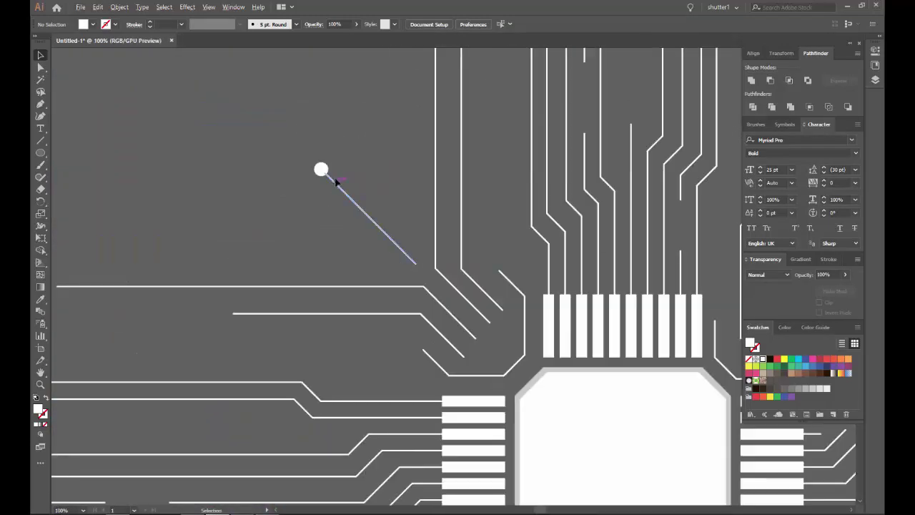
scroll(336, 182, "up", 6)
left_click(289, 156)
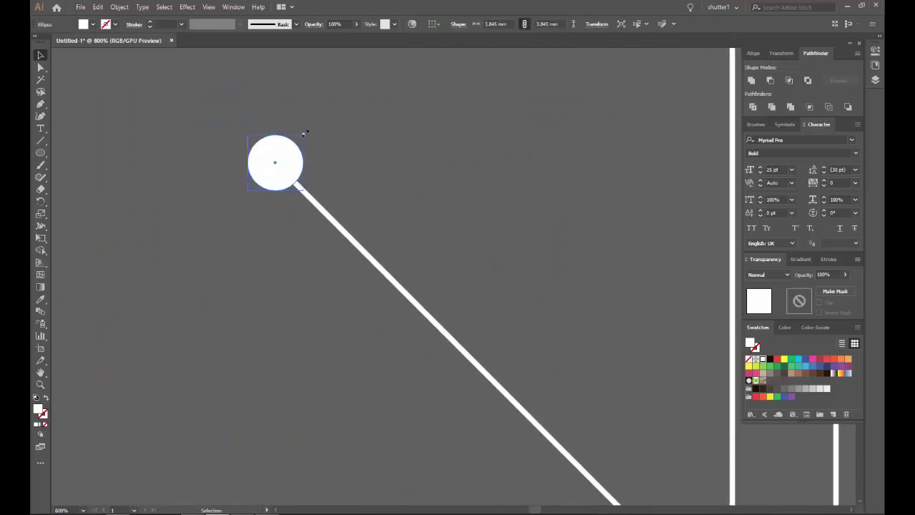
left_click_drag(304, 133, 317, 119)
left_click(419, 199)
key("ctrl+0")
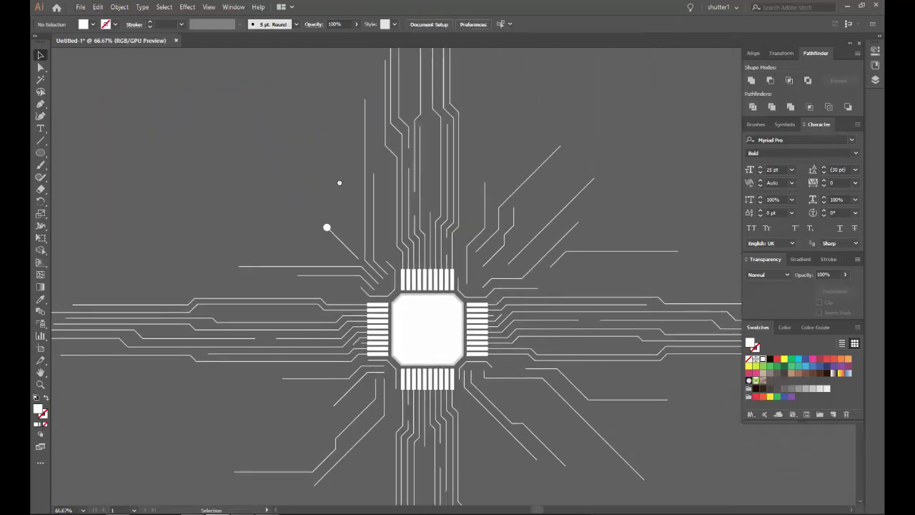
Step: Place a copy of the circle beside the first one
left_click_drag(339, 182, 393, 173)
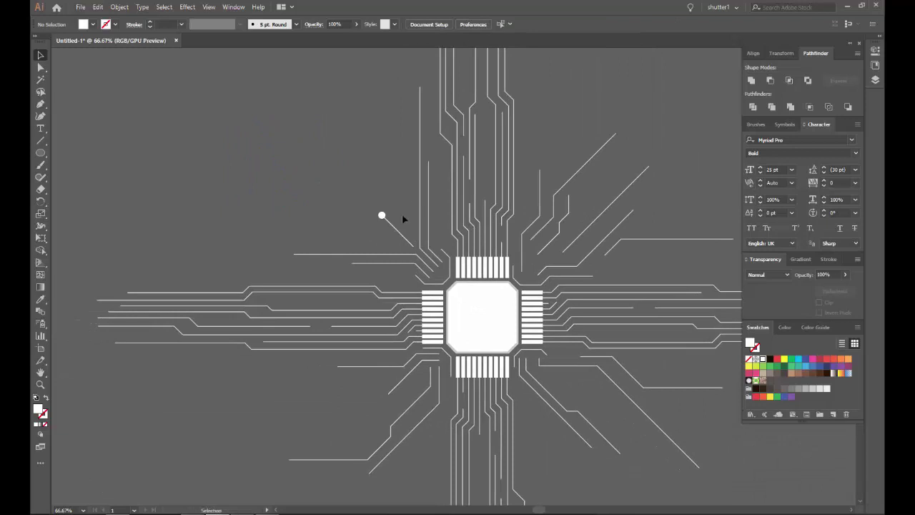
scroll(402, 219, "up", 4)
scroll(400, 221, "down", 2)
mouse_move(292, 122)
left_mouse_down()
mouse_move(428, 399)
mouse_move(439, 391)
mouse_move(512, 410)
mouse_move(525, 405)
left_mouse_up()
scroll(523, 414, "down", 3)
scroll(560, 404, "up", 2)
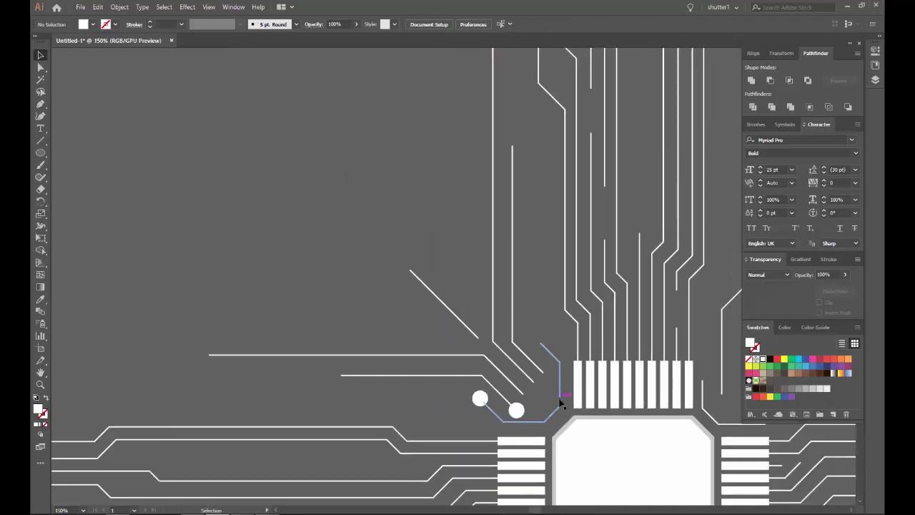
scroll(562, 403, "down", 2)
Step: Resize the copied circle to about 5.3 mm wide
left_click_drag(500, 368, 394, 265)
scroll(361, 277, "up", 2)
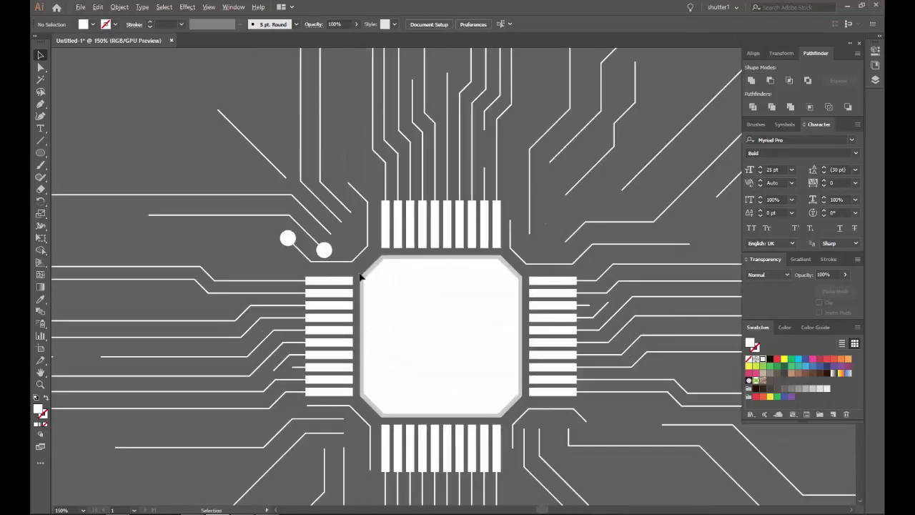
scroll(343, 268, "down", 2)
scroll(395, 298, "up", 4)
left_click(404, 297)
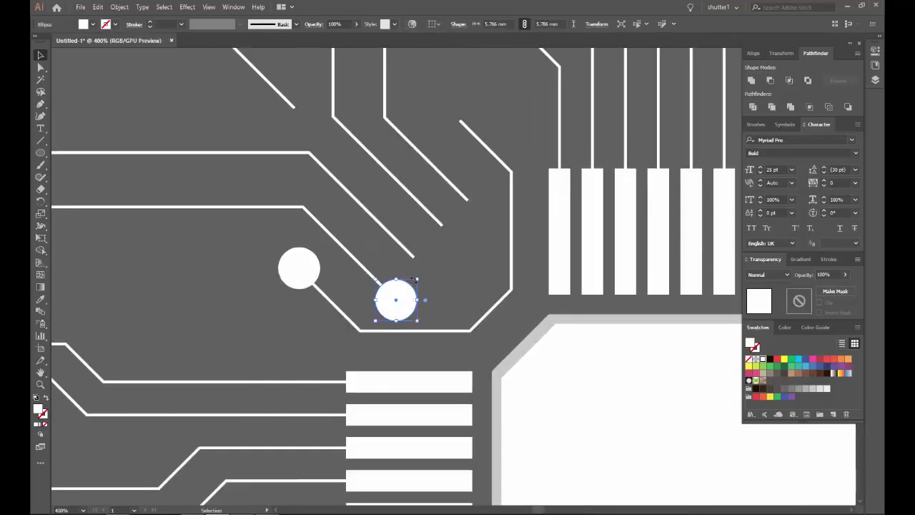
scroll(417, 278, "up", 2)
scroll(417, 279, "up", 2)
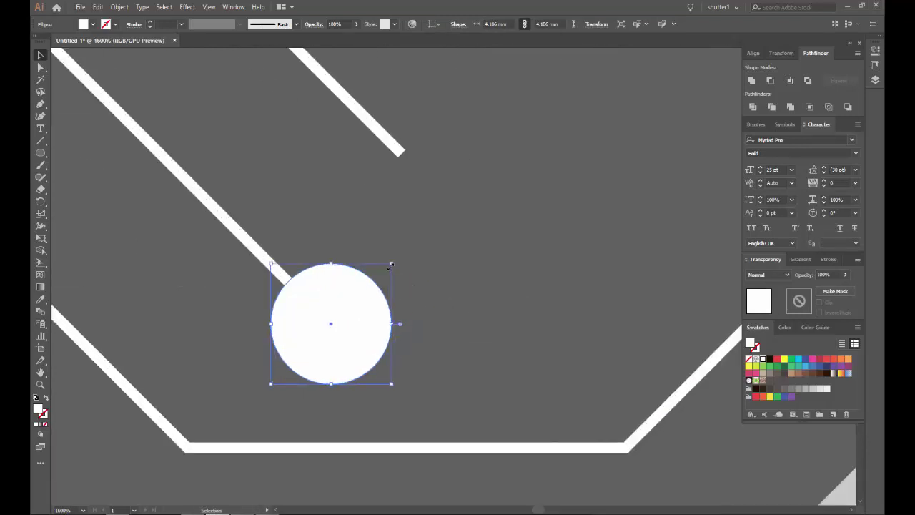
left_click_drag(394, 265, 400, 250)
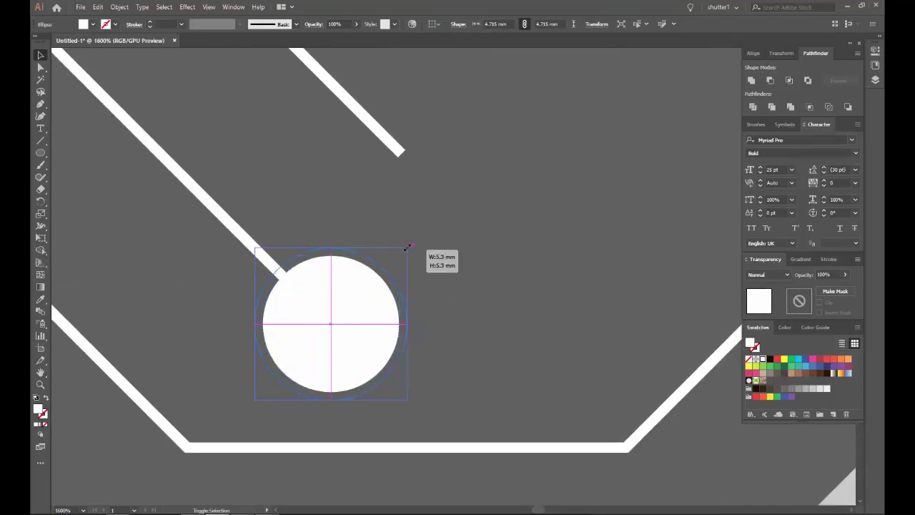
left_click(457, 257)
Step: Delete the other circle and move the 5.3 mm circle into empty space
scroll(459, 256, "down", 4)
left_click(321, 250)
key("Delete")
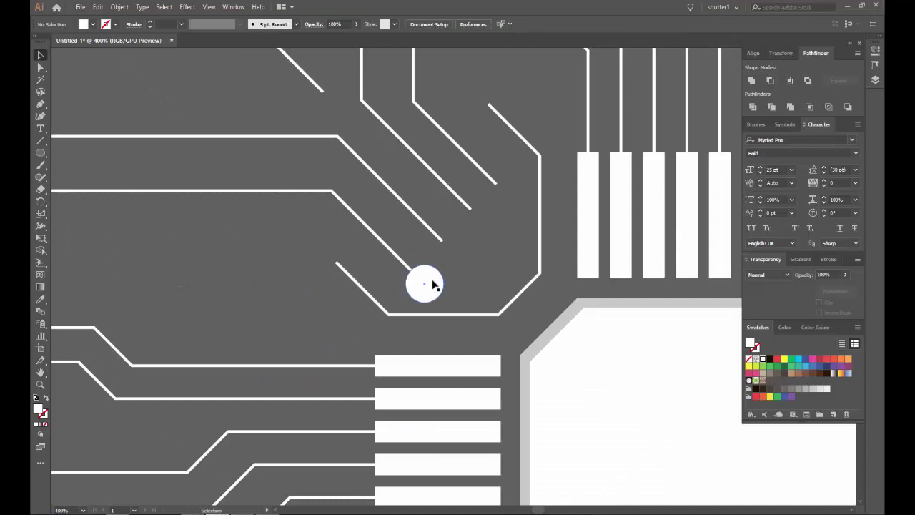
left_click(433, 284)
scroll(434, 285, "down", 3)
left_click_drag(300, 201, 274, 270)
Step: Select the circuit traces together with the lower traces, then open the scripts menu
scroll(190, 137, "down", 3)
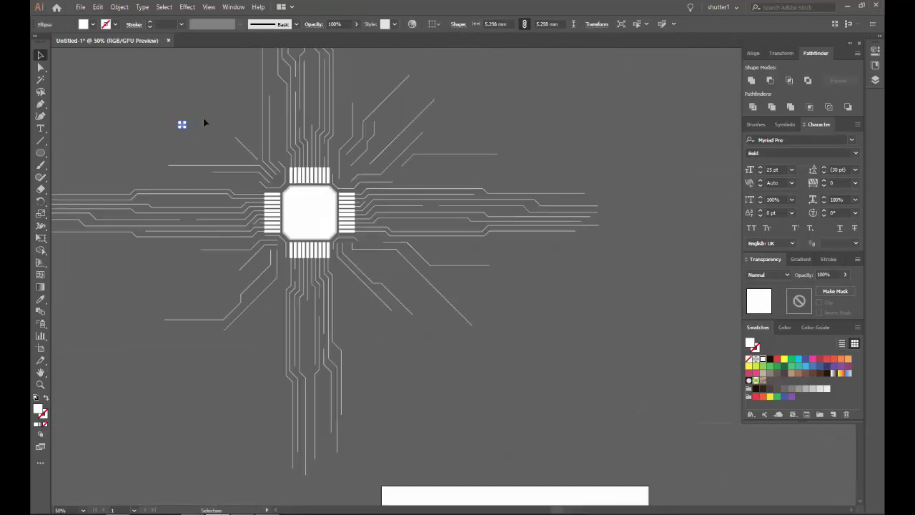
scroll(302, 269, "up", 2)
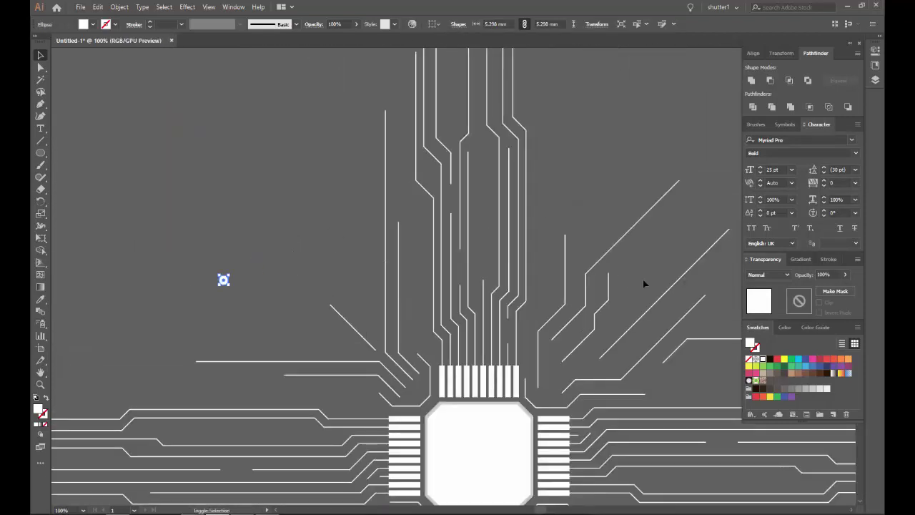
left_click_drag(197, 57, 351, 339)
scroll(215, 181, "down", 3)
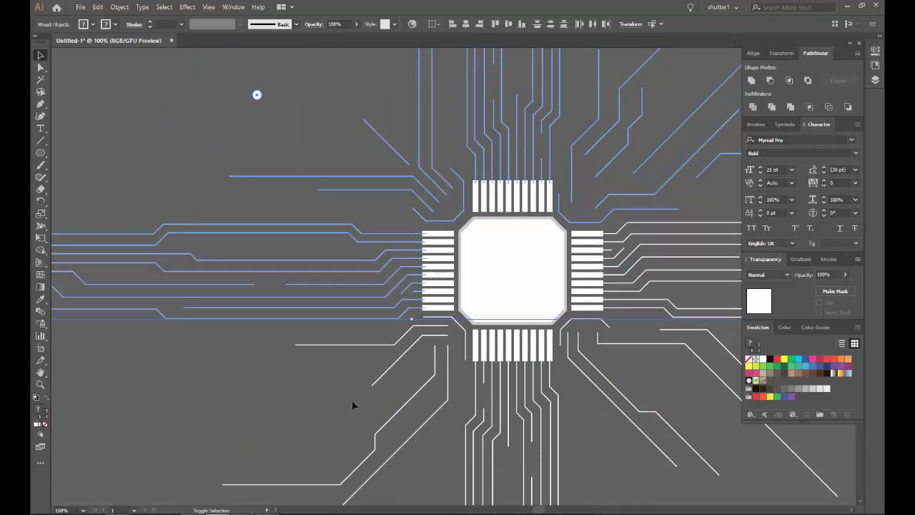
left_click(675, 434, "shift")
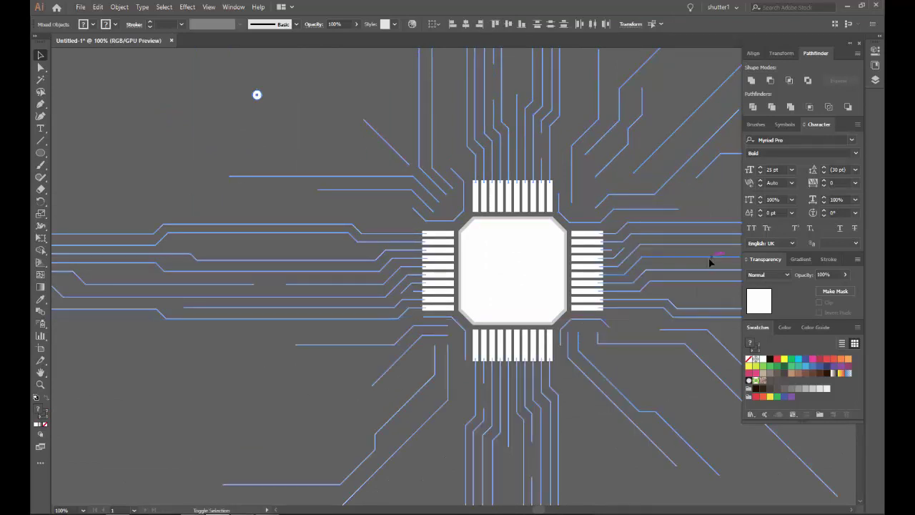
scroll(711, 257, "down", 2)
scroll(429, 243, "down", 1)
scroll(362, 258, "up", 3)
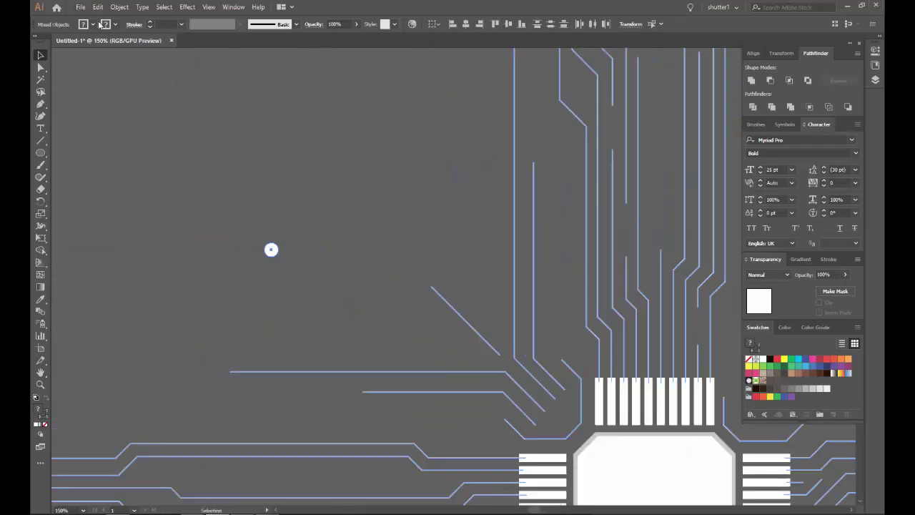
left_click(80, 8)
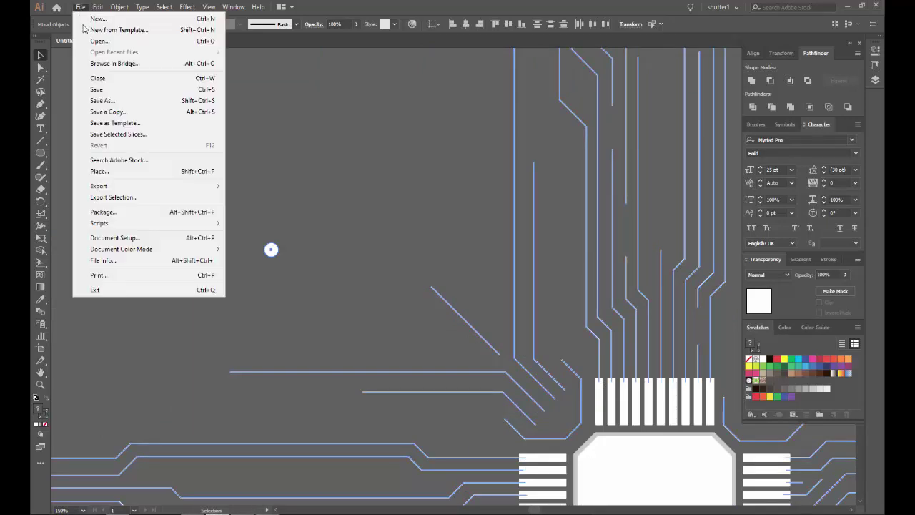
mouse_move(99, 223)
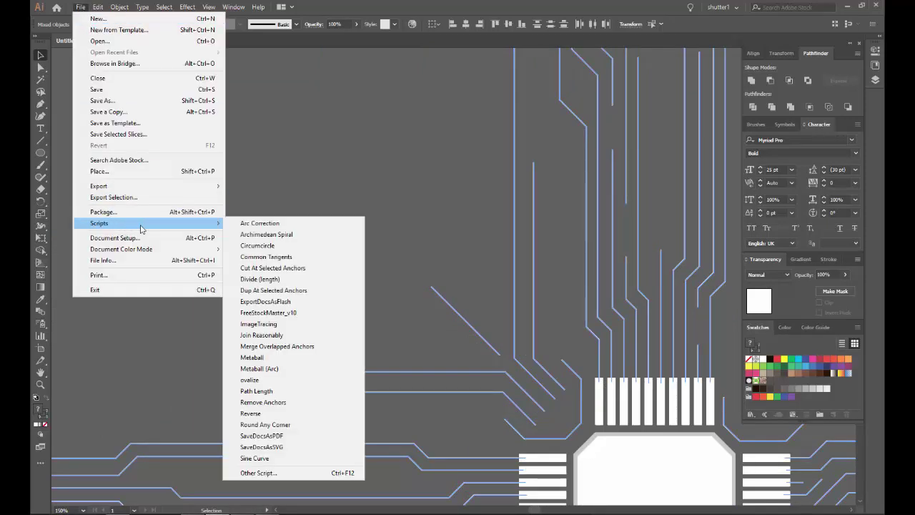
left_click(313, 290)
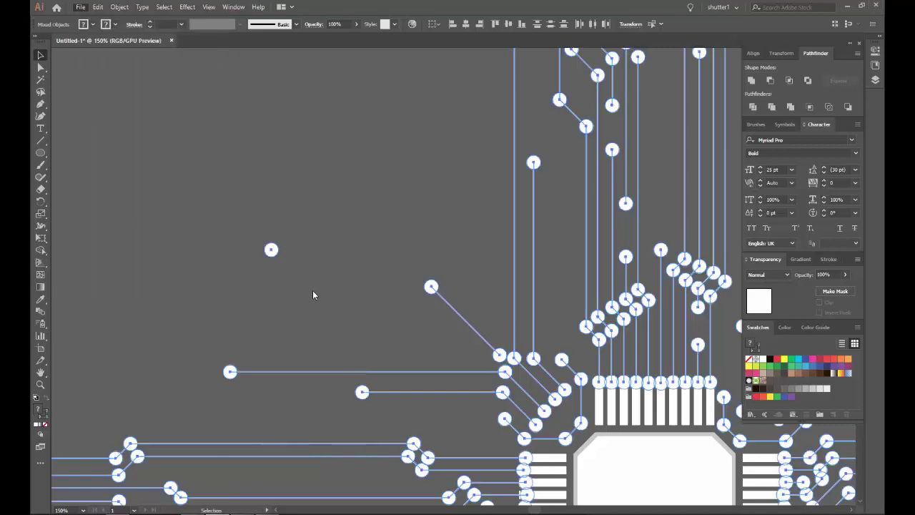
scroll(536, 366, "up", 2)
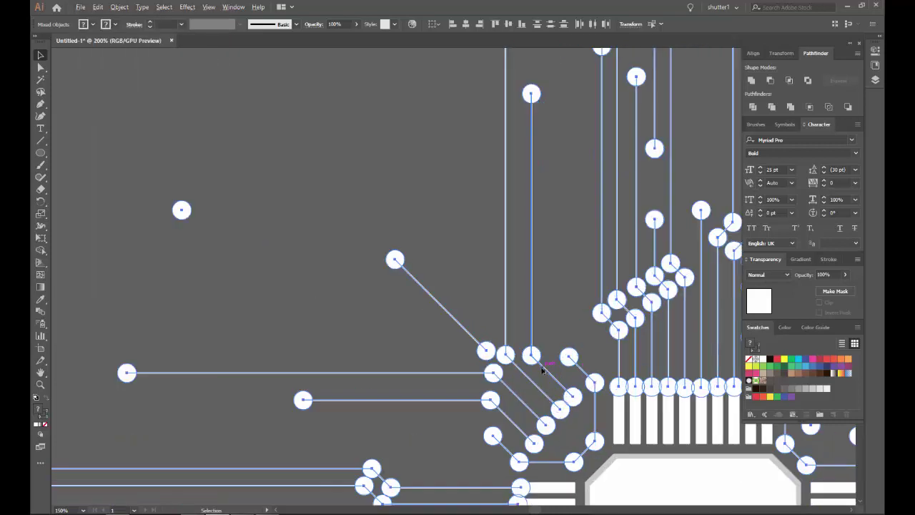
scroll(541, 366, "up", 3)
scroll(541, 366, "down", 5)
scroll(580, 357, "down", 1)
scroll(500, 350, "down", 1)
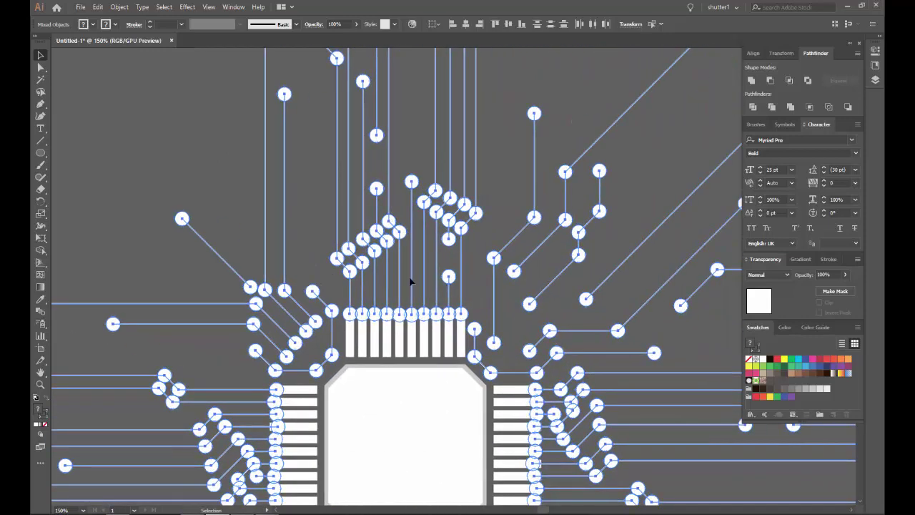
scroll(443, 343, "down", 1)
scroll(435, 344, "up", 4)
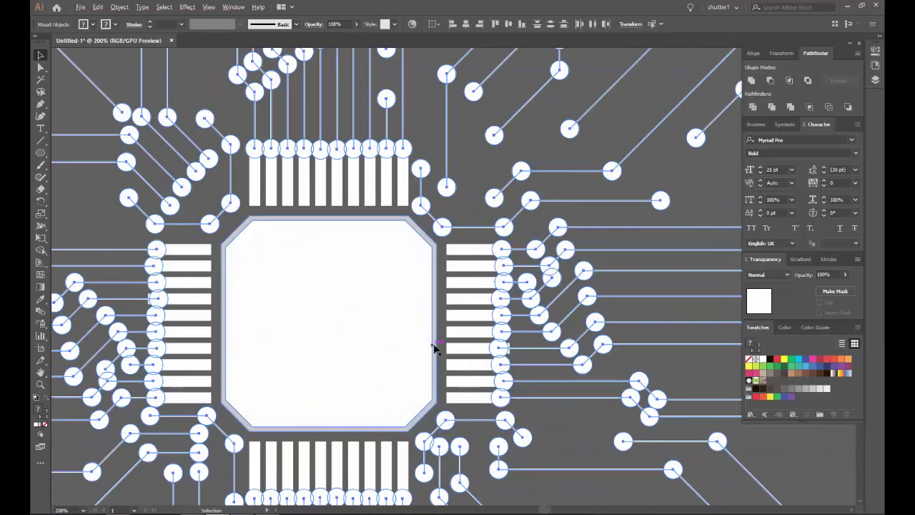
scroll(429, 344, "down", 4)
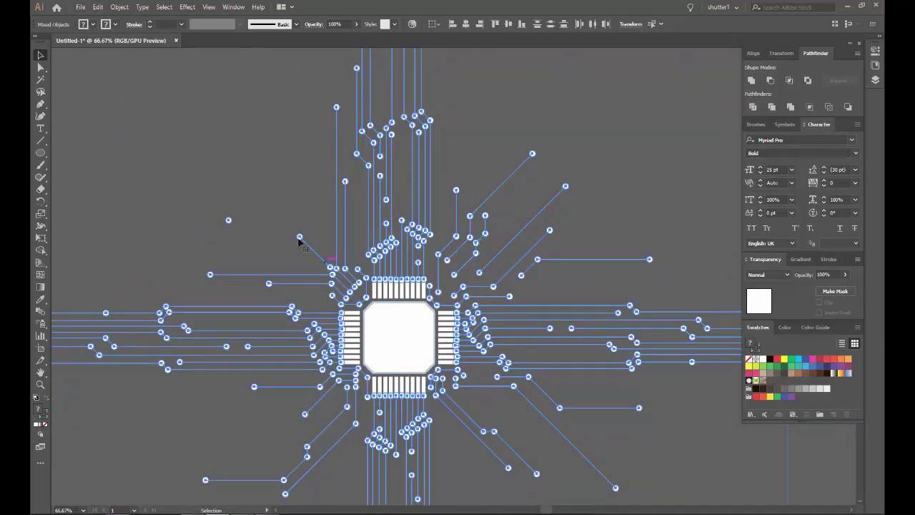
left_click(262, 226)
scroll(225, 219, "up", 5)
Step: Shrink the template circle from 5.298 mm to 4.304 mm
left_click(261, 211)
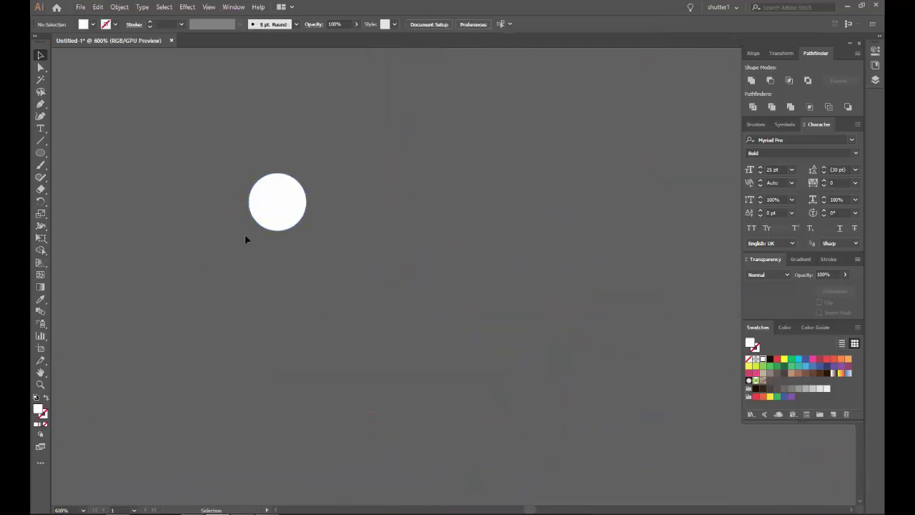
scroll(262, 205, "up", 3)
scroll(298, 172, "up", 2)
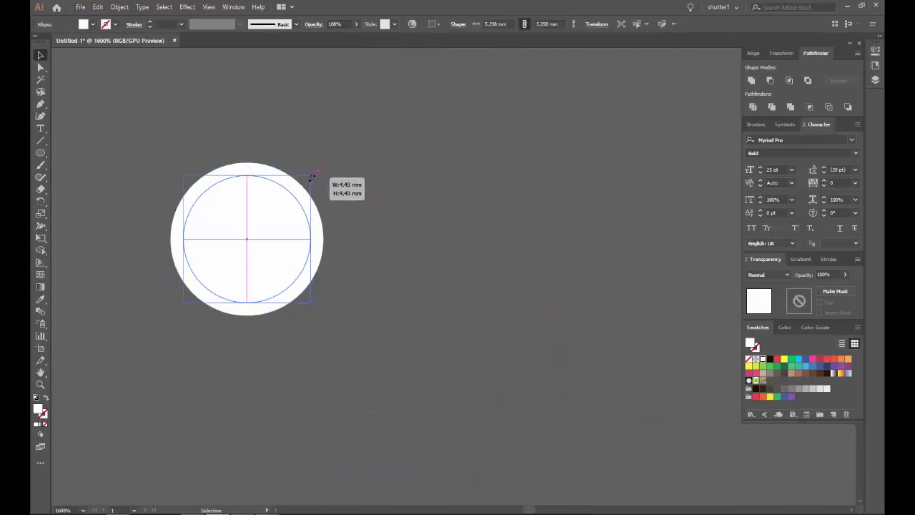
left_click_drag(326, 162, 311, 176)
scroll(314, 201, "down", 4)
scroll(318, 206, "down", 6)
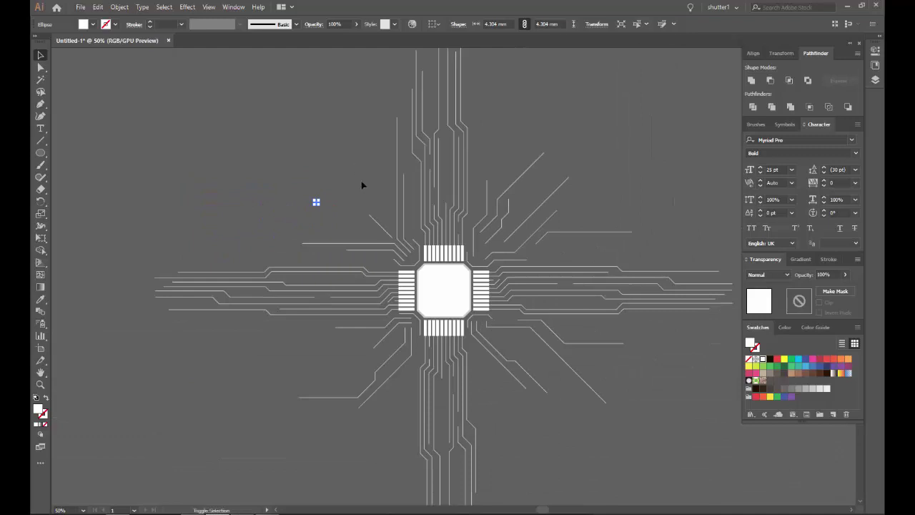
Step: Select everything and run Dup At Selected Anchors to copy the circle onto every trace anchor
key("ctrl+a")
scroll(450, 269, "up", 4)
scroll(357, 200, "up", 2)
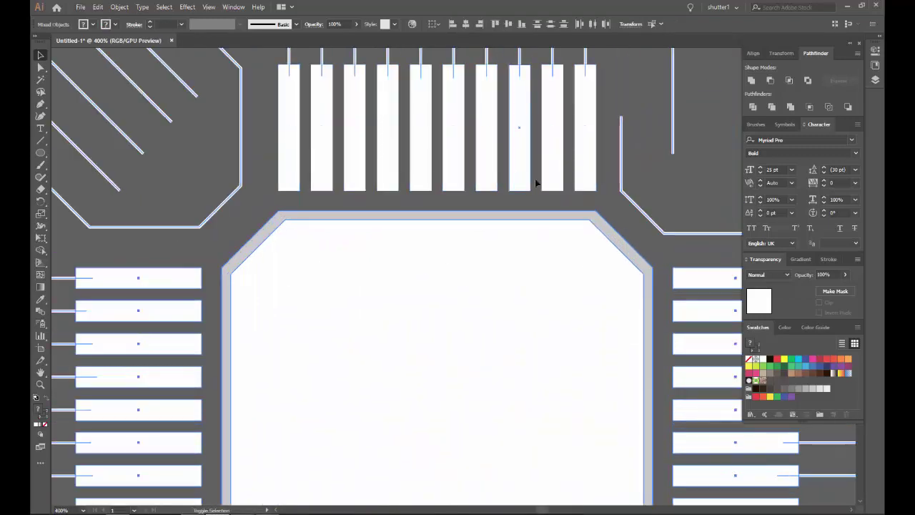
scroll(569, 280, "down", 4)
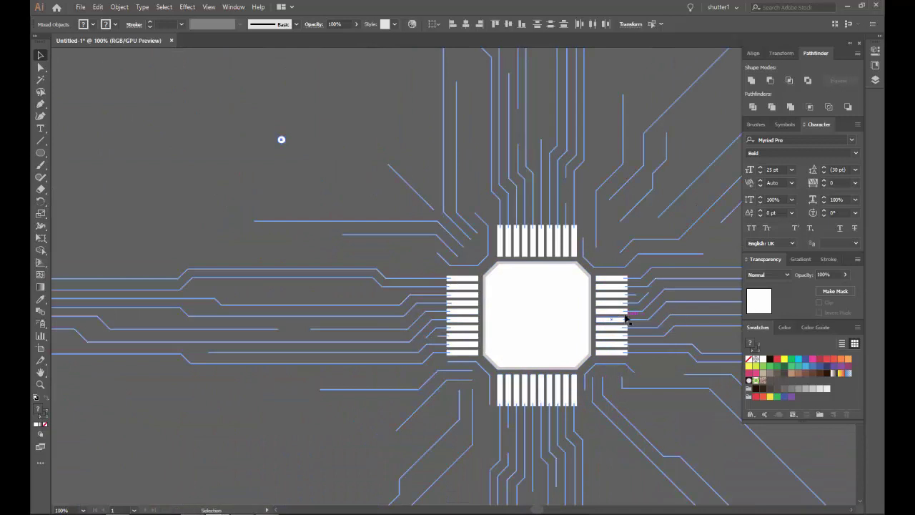
left_click(80, 7)
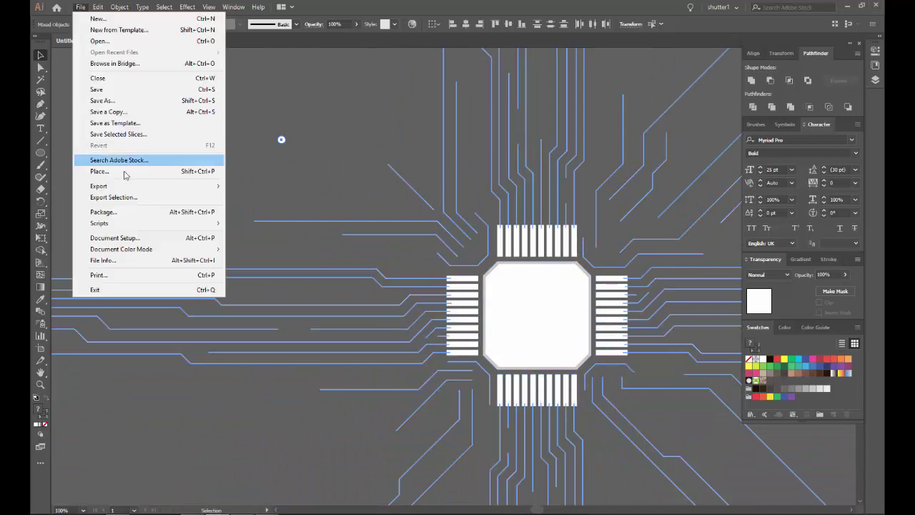
mouse_move(115, 223)
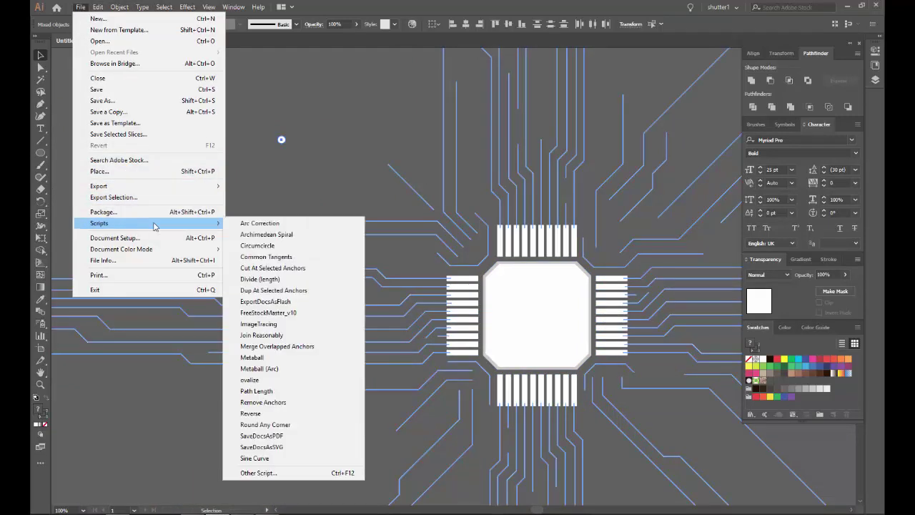
left_click(286, 290)
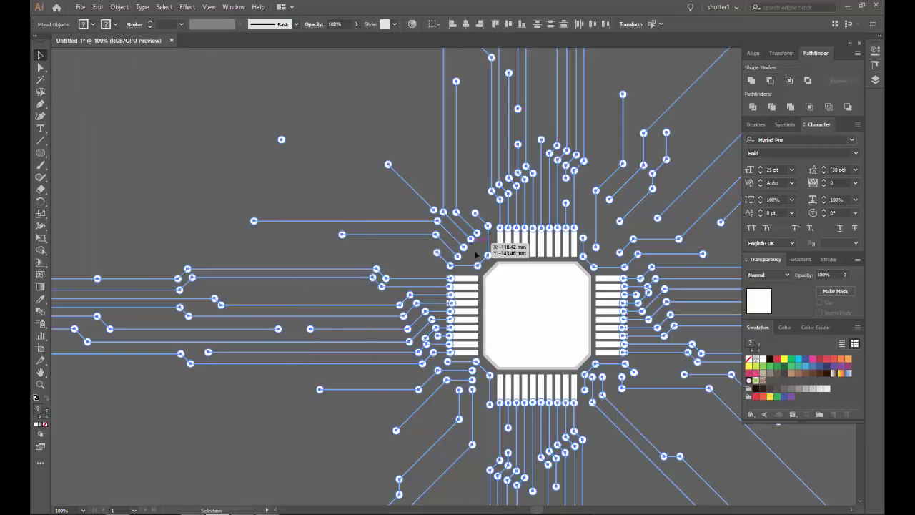
scroll(478, 326, "up", 3)
scroll(478, 326, "up", 1)
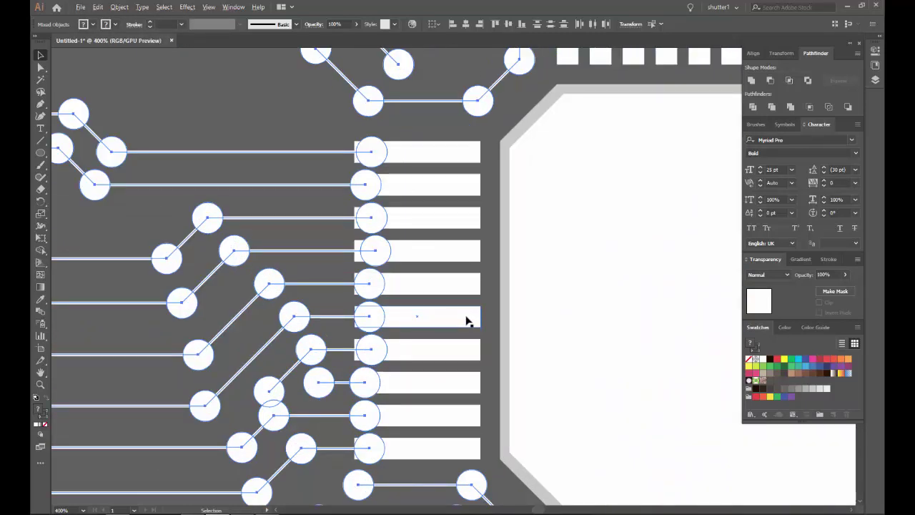
scroll(468, 321, "down", 5)
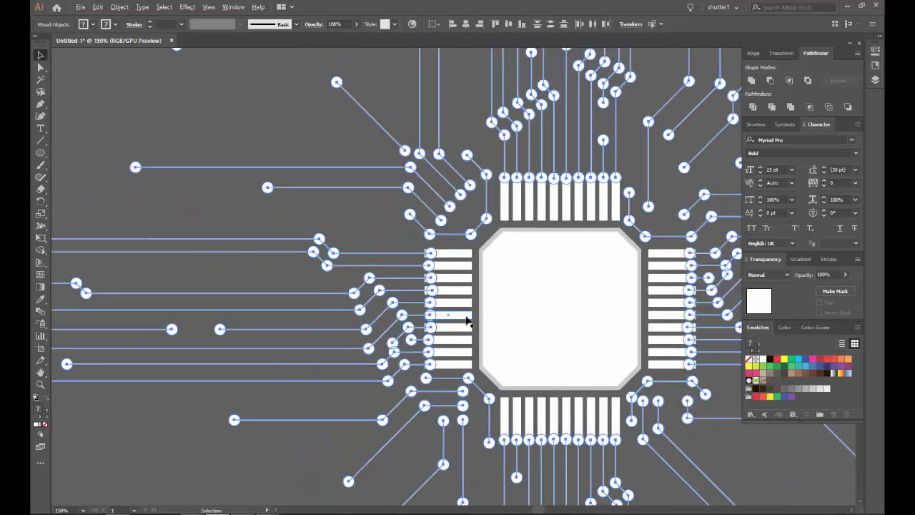
scroll(469, 312, "right", 2)
scroll(407, 310, "right", 3)
scroll(407, 311, "down", 5)
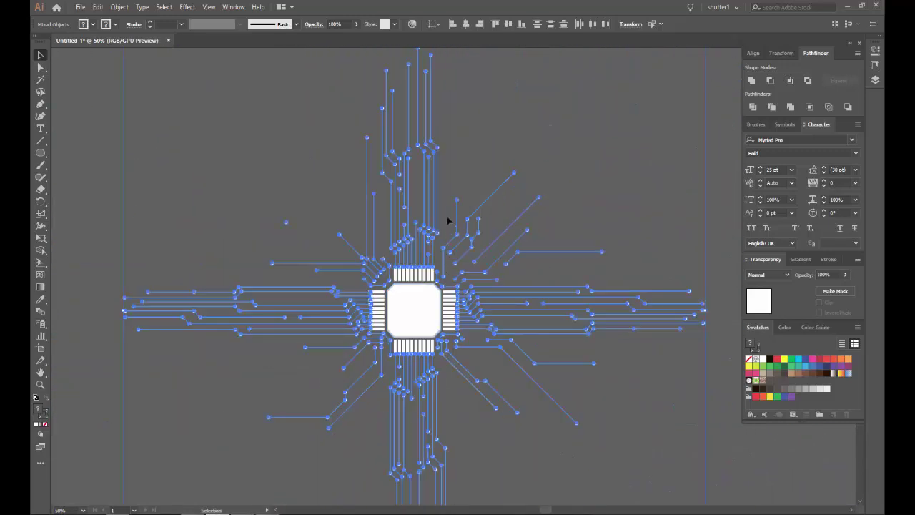
Step: Deselect everything and inspect the circles placed across the circuit
left_click(286, 184)
scroll(419, 276, "up", 3)
scroll(413, 250, "down", 1)
scroll(406, 224, "down", 1)
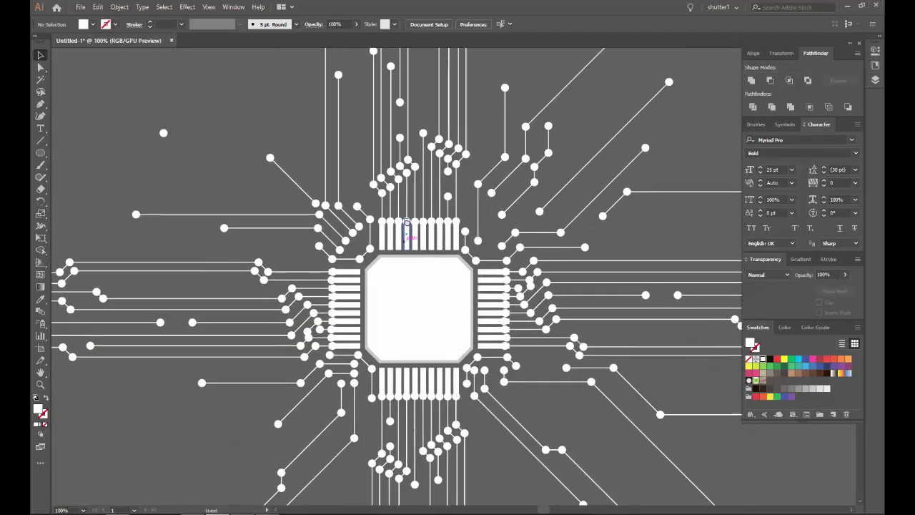
scroll(333, 247, "up", 4)
scroll(434, 188, "up", 2)
scroll(457, 157, "right", 2)
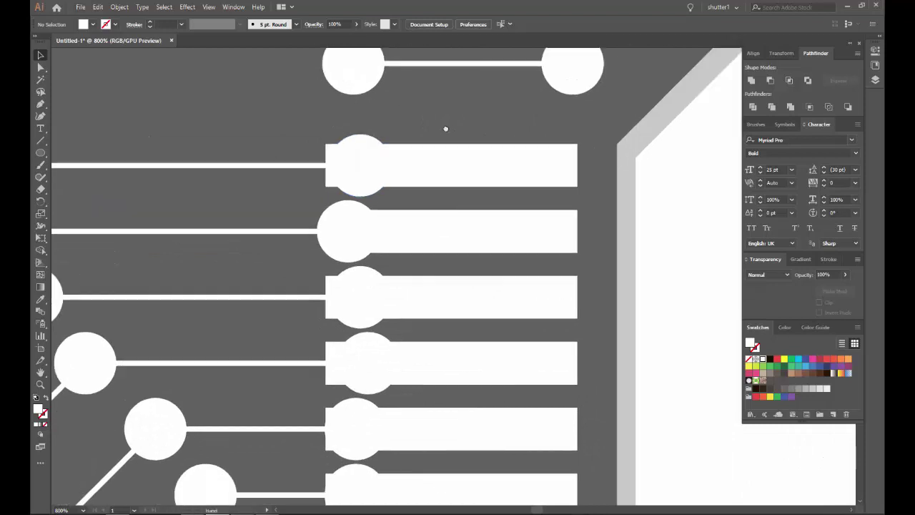
scroll(443, 129, "down", 2)
Step: Delete the circles sitting on the chip's left and right pins
mouse_move(382, 445)
left_mouse_down()
mouse_move(360, 166)
mouse_move(466, 158)
mouse_move(502, 191)
left_mouse_up()
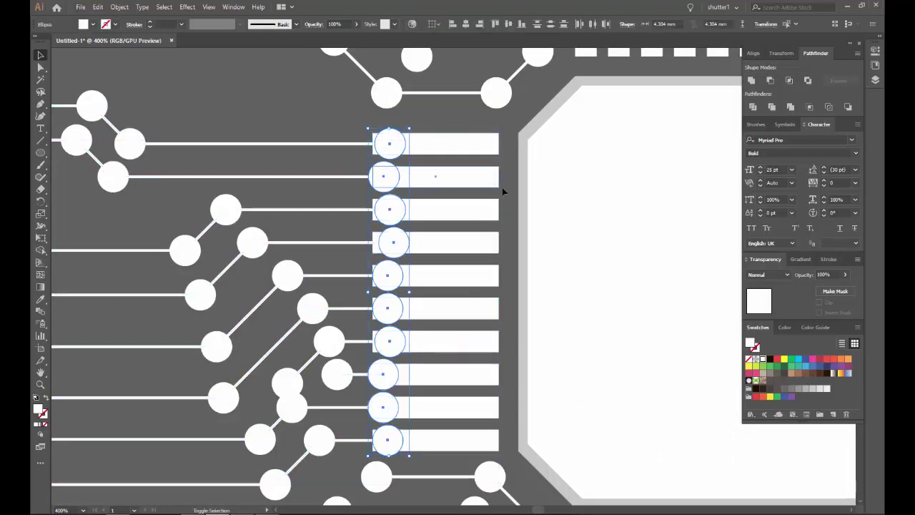
key("Delete")
scroll(504, 193, "down", 1)
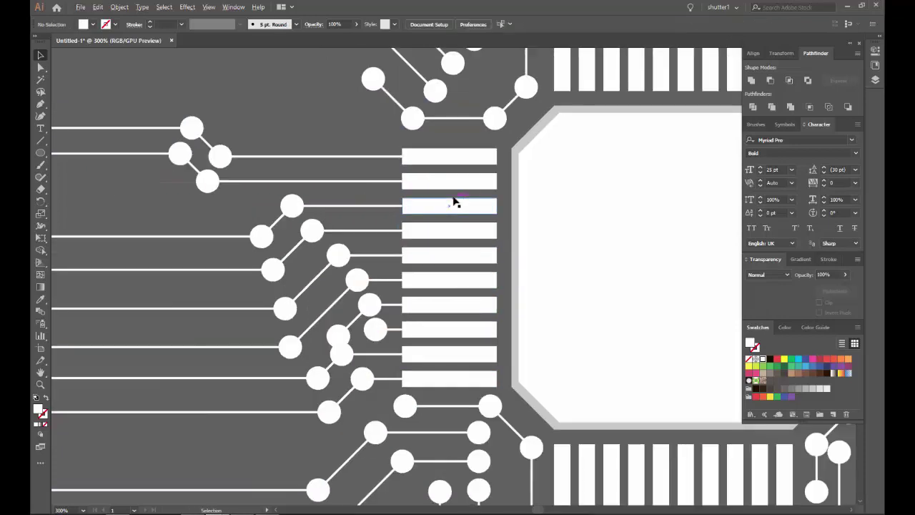
scroll(447, 236, "down", 2)
left_click_drag(458, 230, 204, 230)
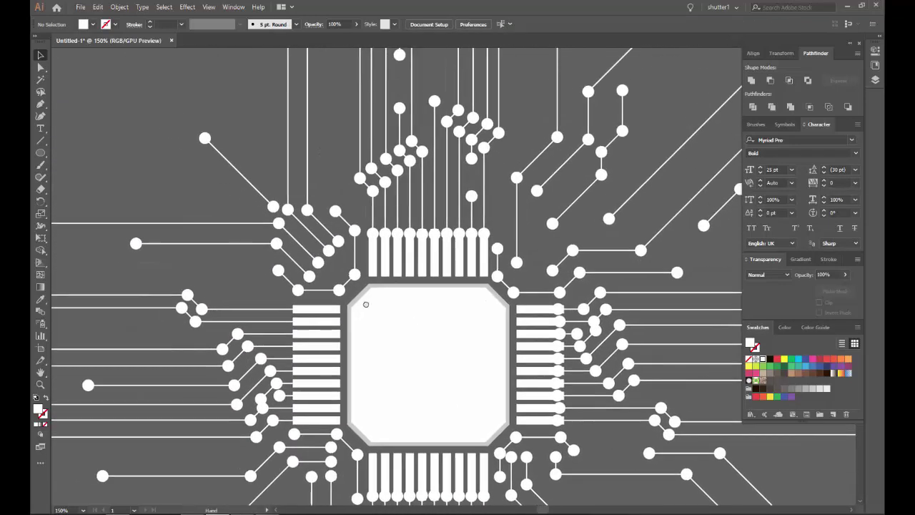
scroll(379, 238, "up", 2)
scroll(379, 238, "up", 1)
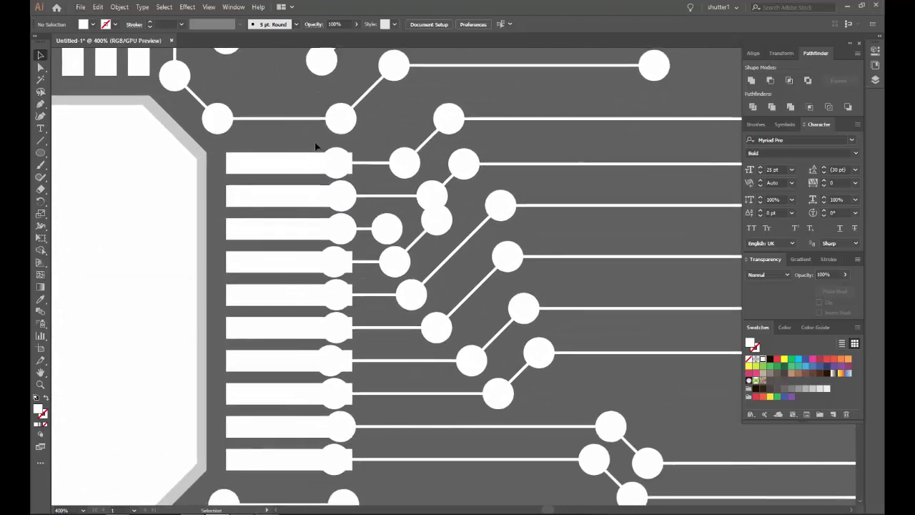
left_click_drag(361, 139, 379, 474)
key("Delete")
Step: Remove the circles sitting on the chip's top and bottom pins
scroll(373, 371, "down", 2)
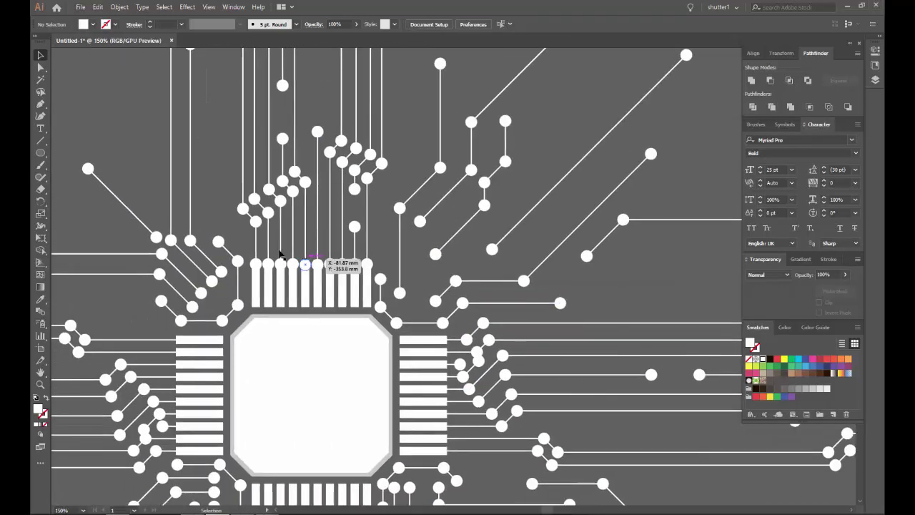
scroll(337, 266, "up", 2)
left_click_drag(215, 282, 463, 316)
key("ctrl+shift+a")
scroll(453, 343, "down", 2)
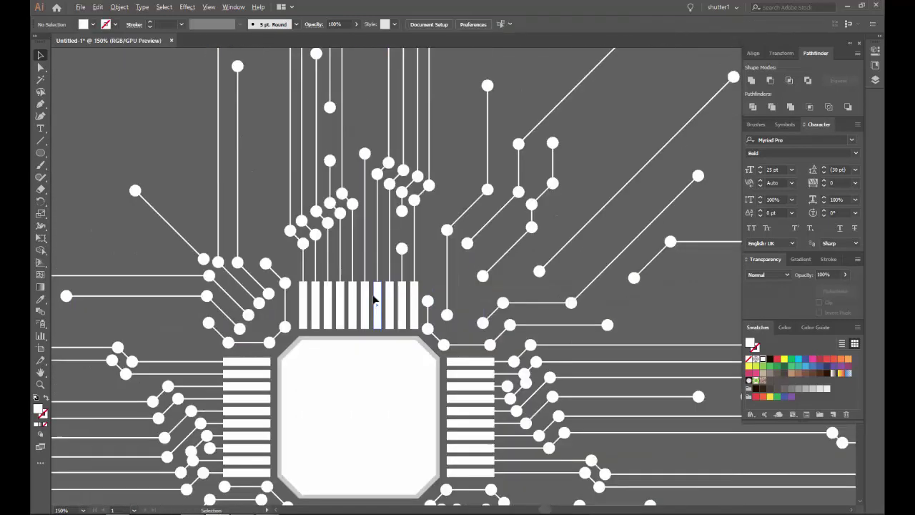
scroll(358, 294, "up", 3)
left_click_drag(550, 319, 243, 307)
key("Delete")
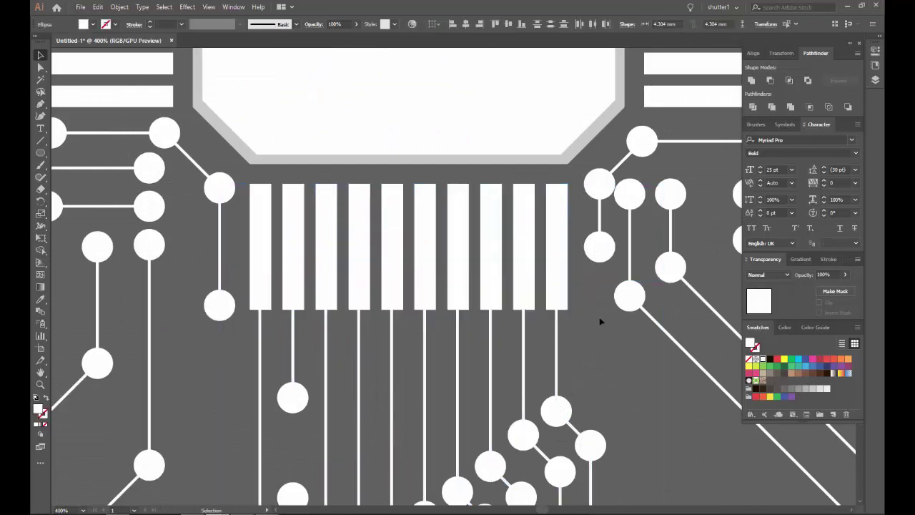
scroll(445, 326, "down", 3)
scroll(458, 238, "down", 1)
scroll(456, 239, "up", 2)
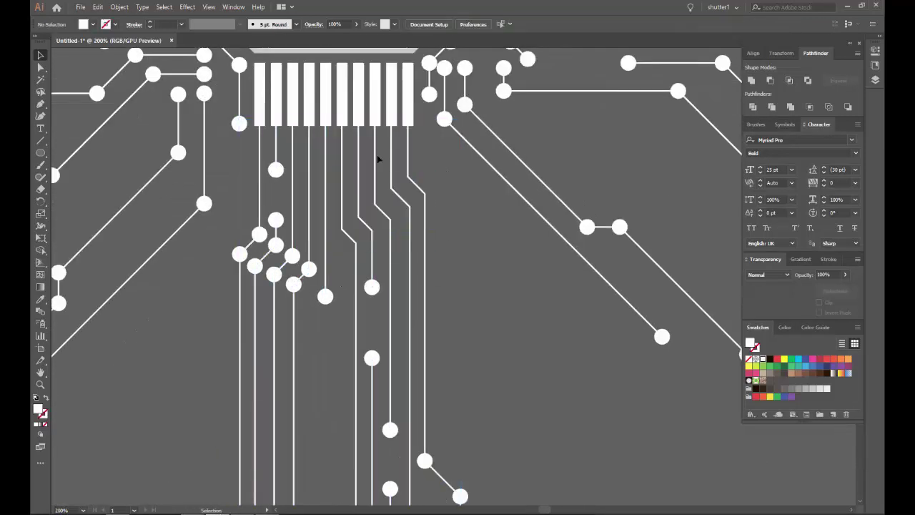
scroll(251, 203, "up", 1)
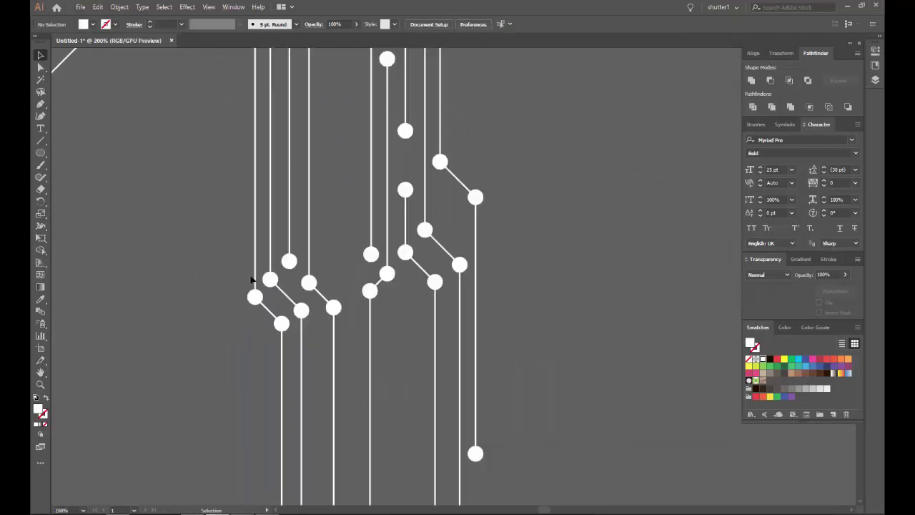
scroll(251, 280, "up", 3)
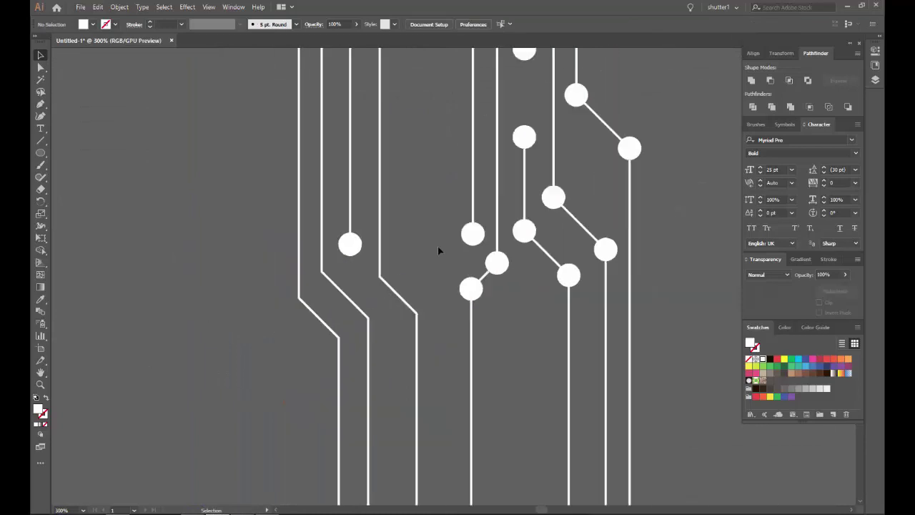
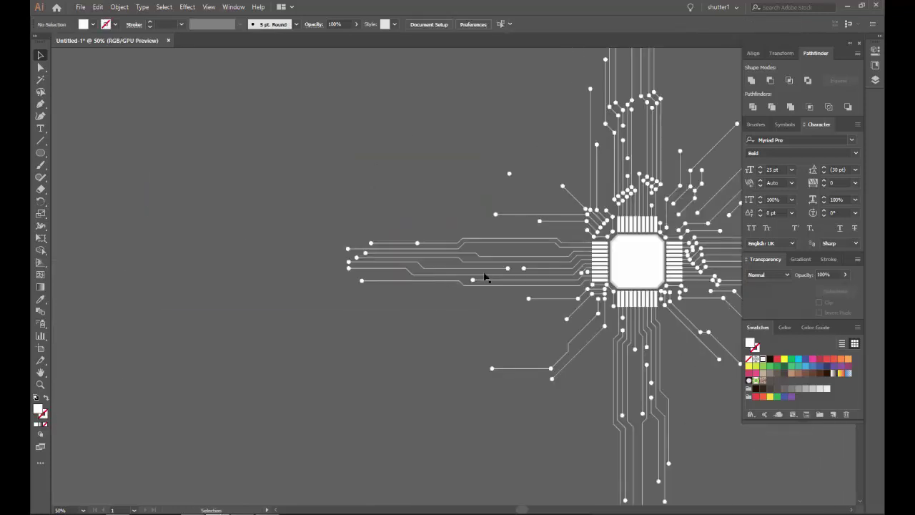
Step: Delete the unwanted trace pieces and circles in the first area
scroll(450, 236, "up", 4)
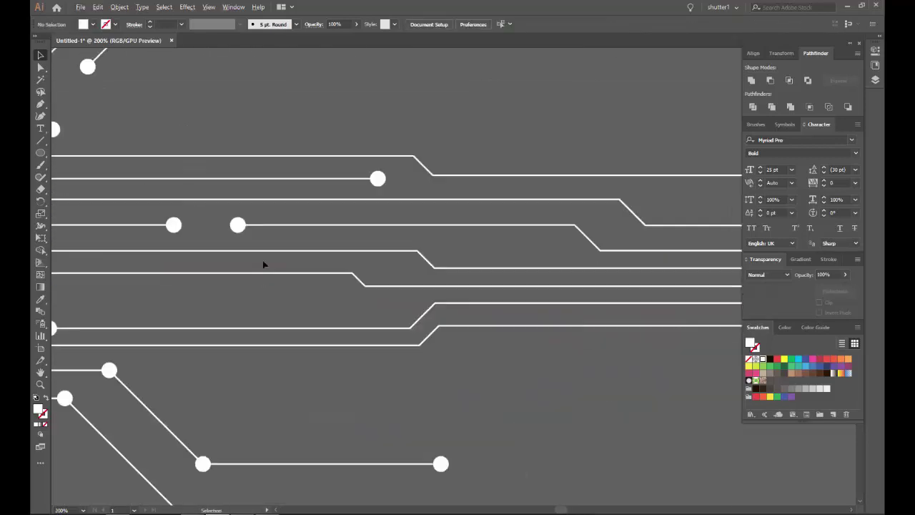
scroll(381, 151, "up", 2)
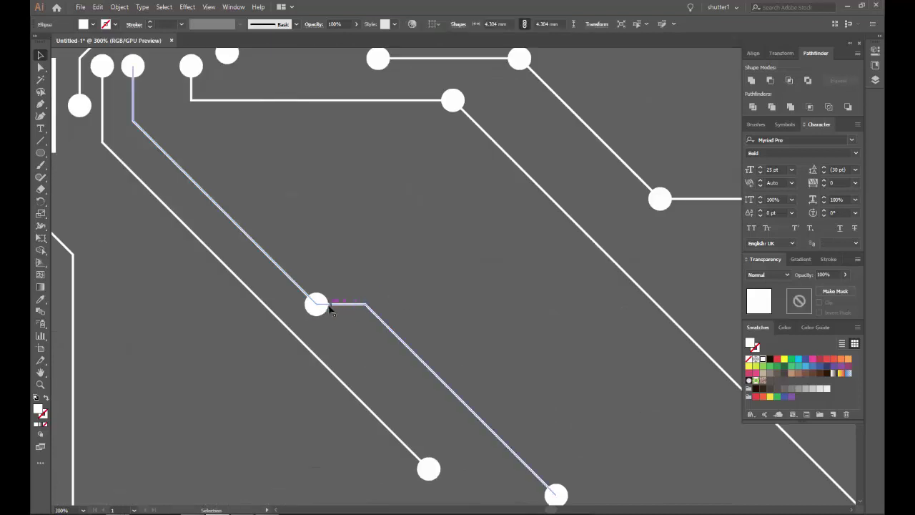
left_click(437, 198)
left_click(550, 305)
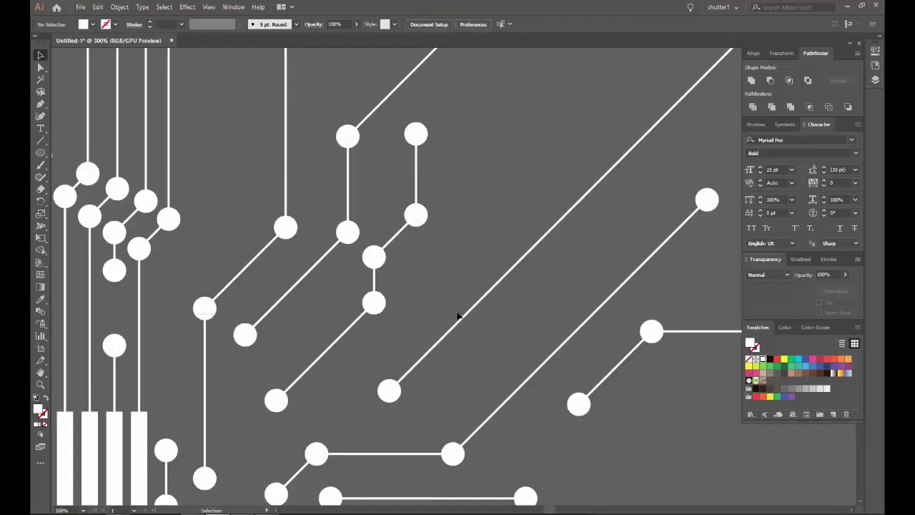
left_click(416, 214)
scroll(478, 193, "up", 3)
key("Delete")
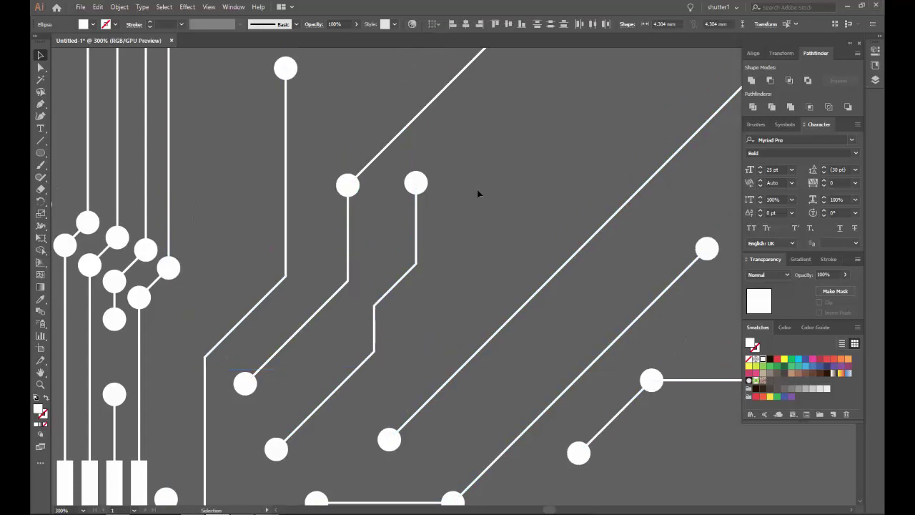
Step: Remove the bend circles on the central traces
left_click_drag(405, 341, 375, 225)
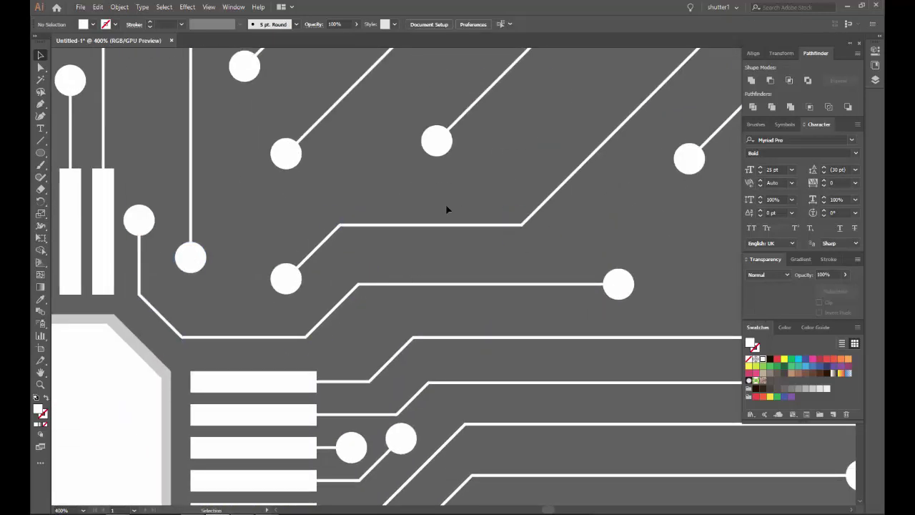
scroll(447, 207, "down", 5)
scroll(286, 135, "up", 3)
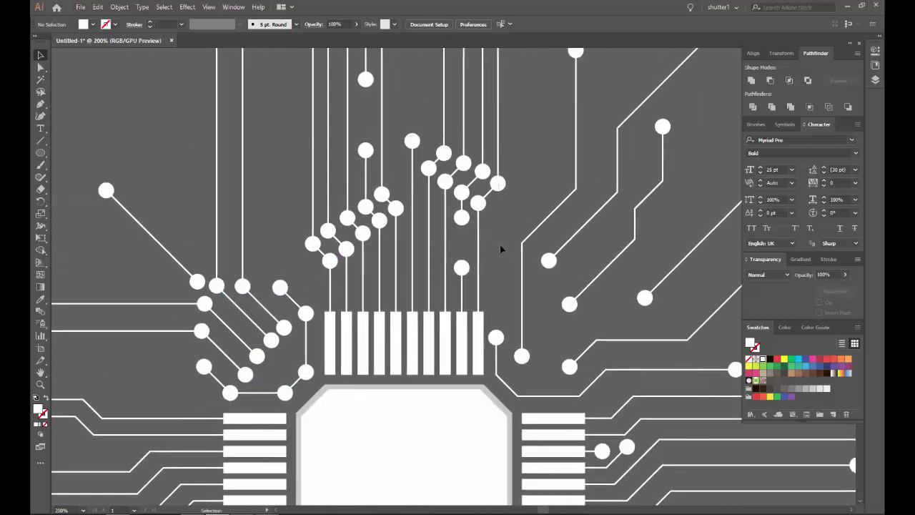
left_click_drag(515, 261, 308, 57)
scroll(376, 242, "up", 2)
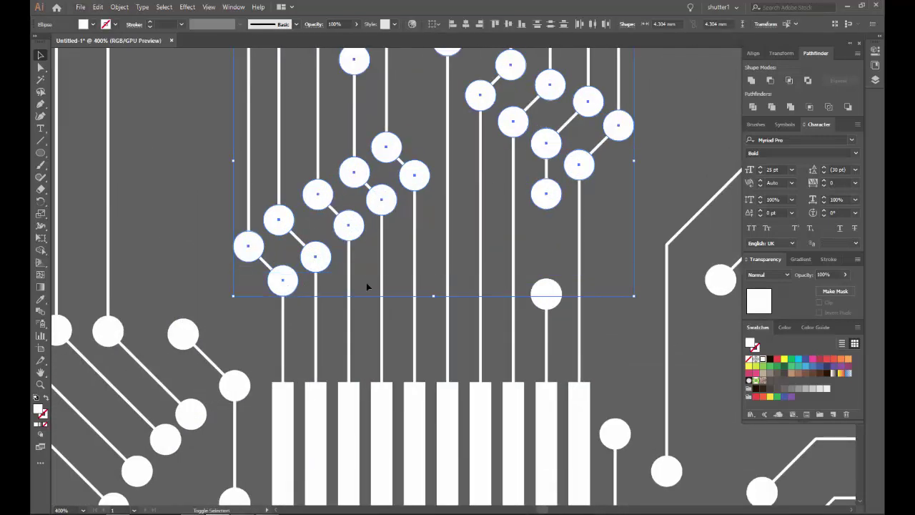
scroll(367, 286, "down", 1)
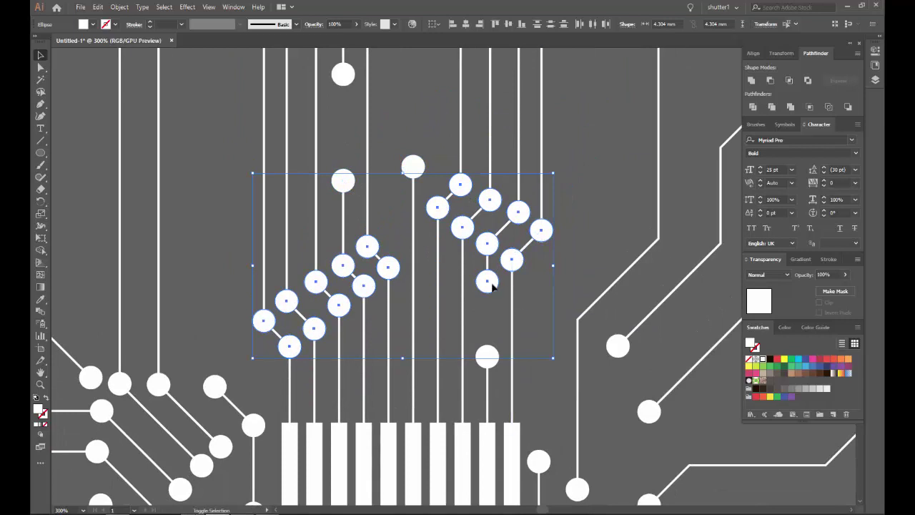
left_click(533, 281)
scroll(533, 282, "down", 4)
scroll(461, 172, "up", 3)
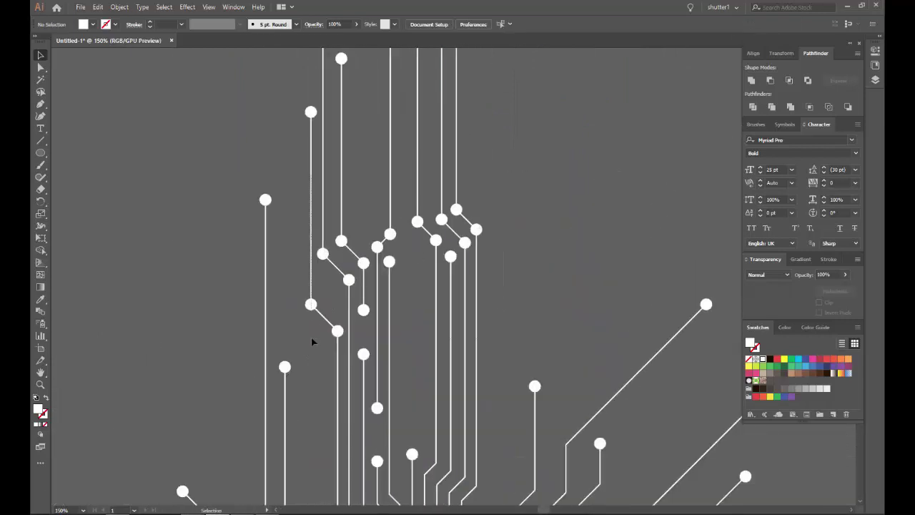
left_click_drag(312, 342, 481, 204)
scroll(351, 258, "up", 2)
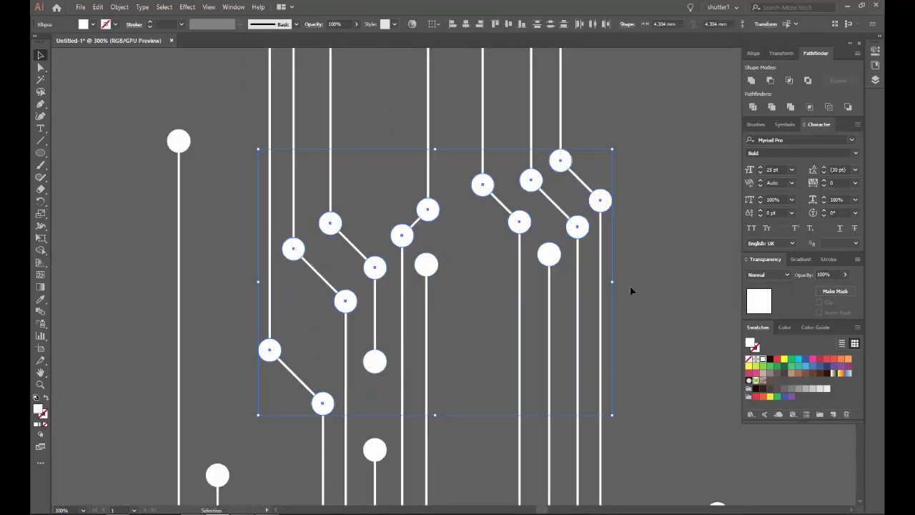
key("Delete")
Step: Remove the bend circles near the upper-left pins, then zoom out to check the whole chip
scroll(502, 256, "down", 5)
scroll(295, 236, "up", 3)
scroll(294, 235, "up", 2)
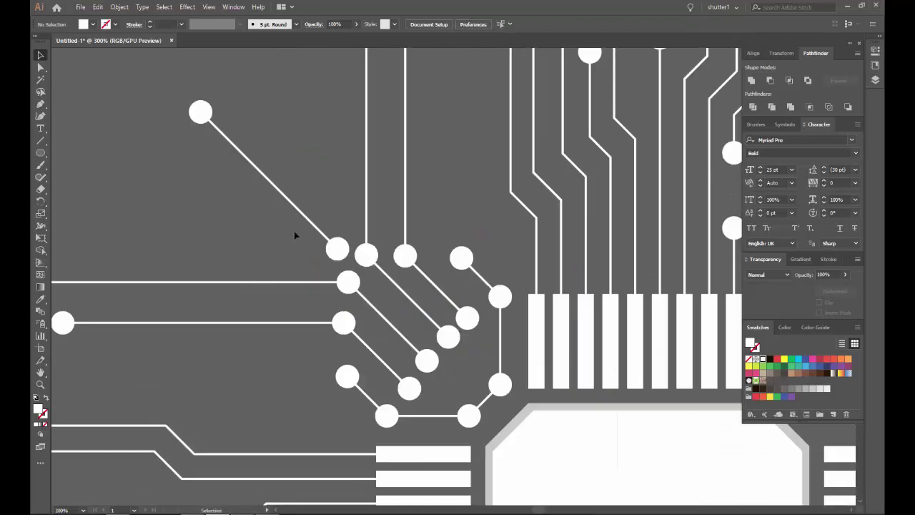
left_click_drag(510, 424, 331, 242)
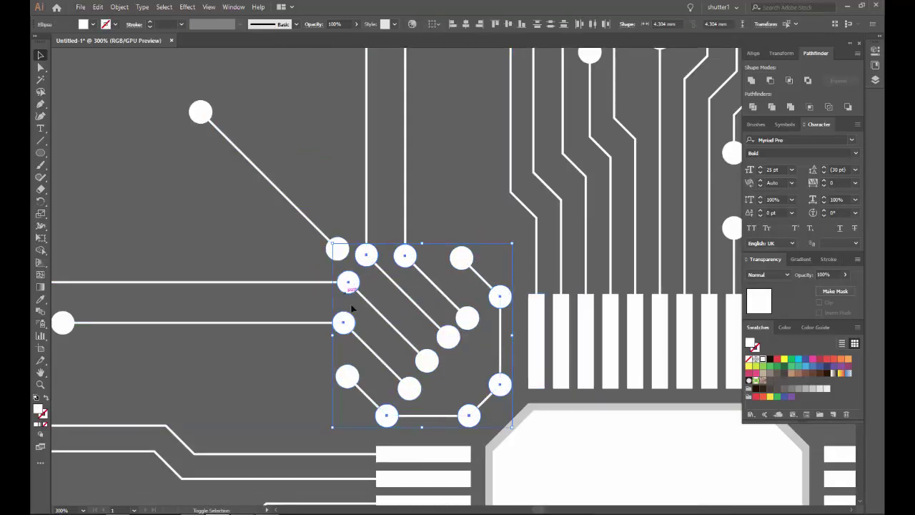
key("Delete")
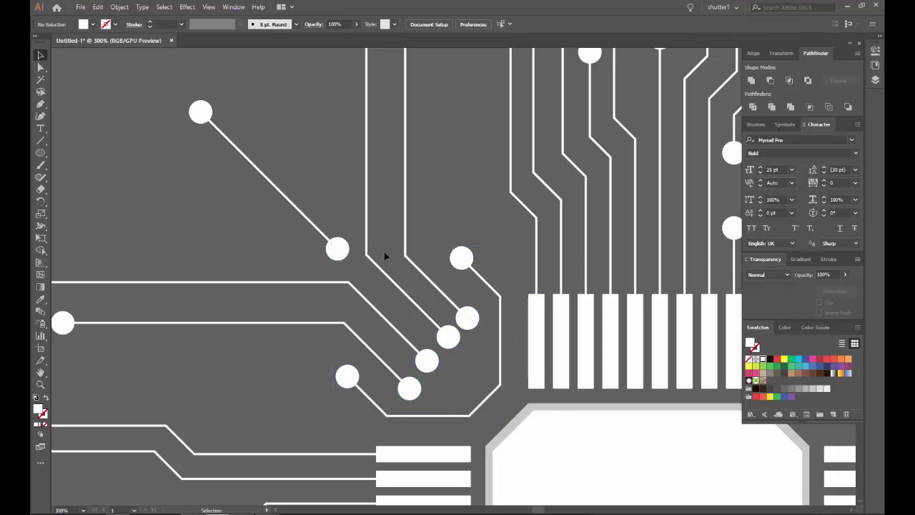
key("ctrl+1")
left_click(267, 131)
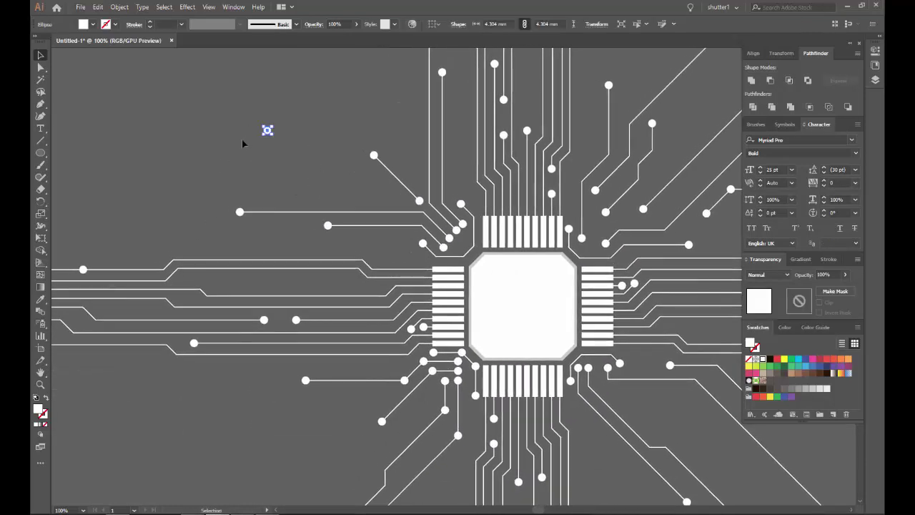
Step: Select all the artwork with Ctrl+A
left_click(307, 198)
key("ctrl+minus")
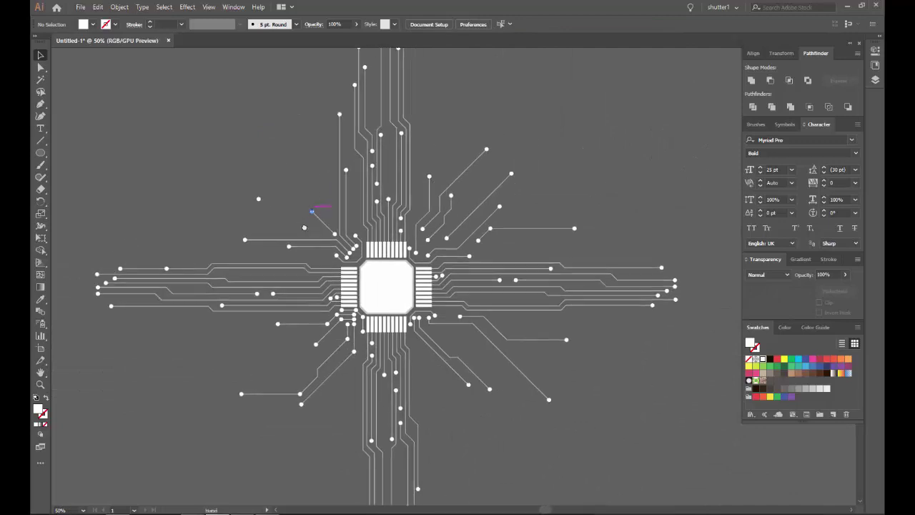
key("ctrl+plus")
key("ctrl+plus")
key("ctrl+plus")
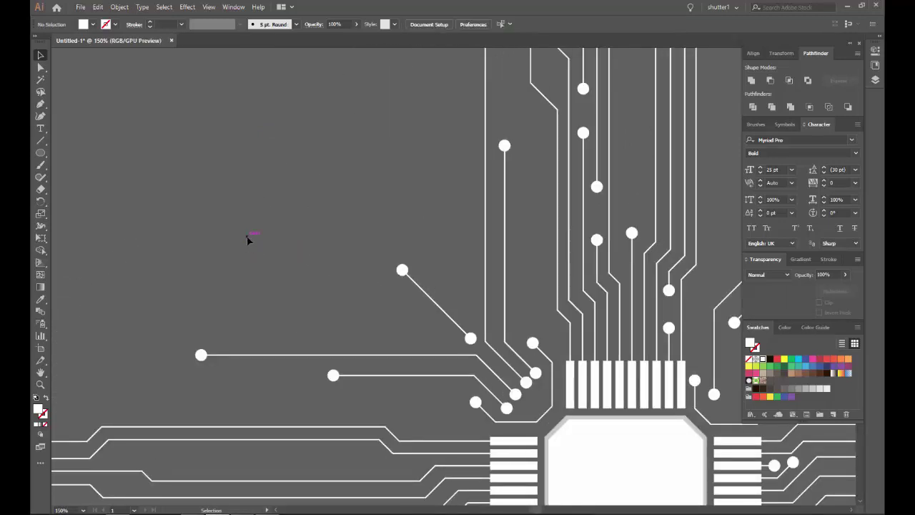
scroll(258, 236, "down", 3)
scroll(282, 233, "down", 2)
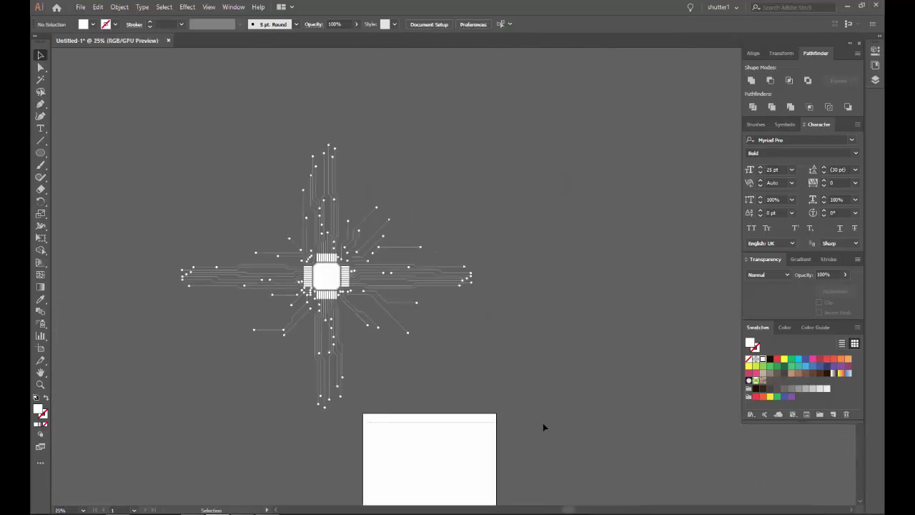
key("ctrl+a")
Step: Deselect the chip body and the left, top, right and bottom pad groups
scroll(418, 261, "up", 5)
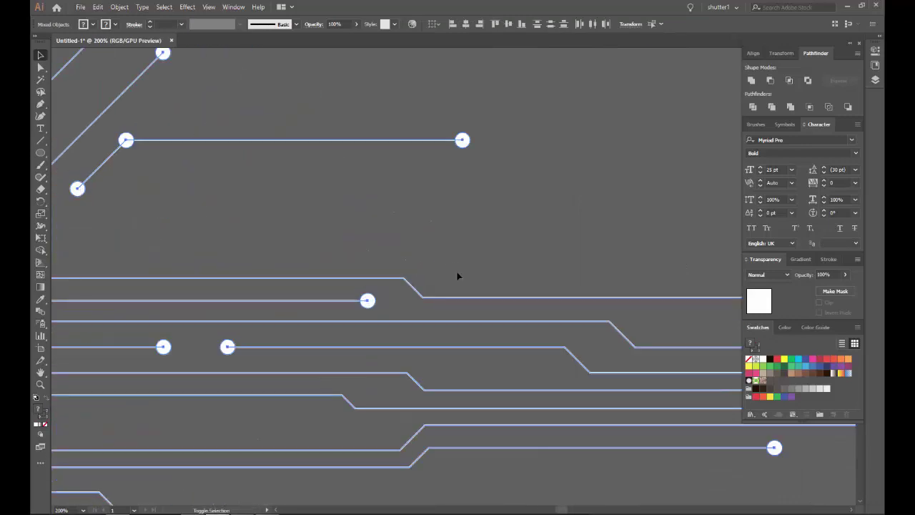
scroll(457, 276, "down", 2)
scroll(488, 336, "down", 2)
scroll(372, 267, "up", 3)
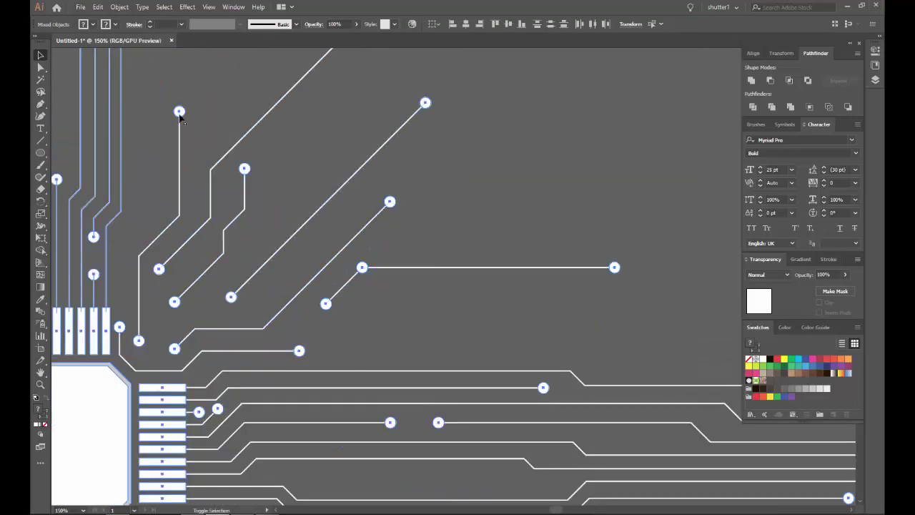
left_click_drag(74, 128, 538, 189)
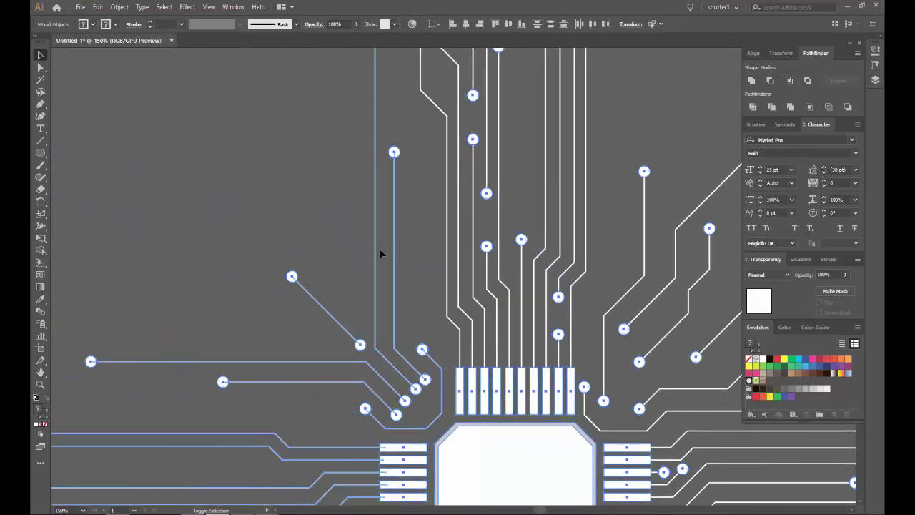
scroll(304, 270, "down", 5)
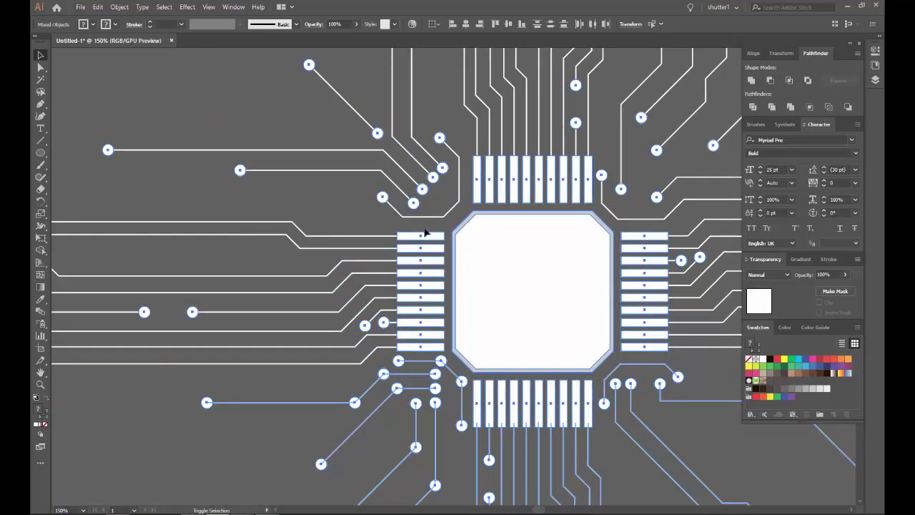
left_click_drag(426, 232, 453, 240)
left_click(479, 194, "shift")
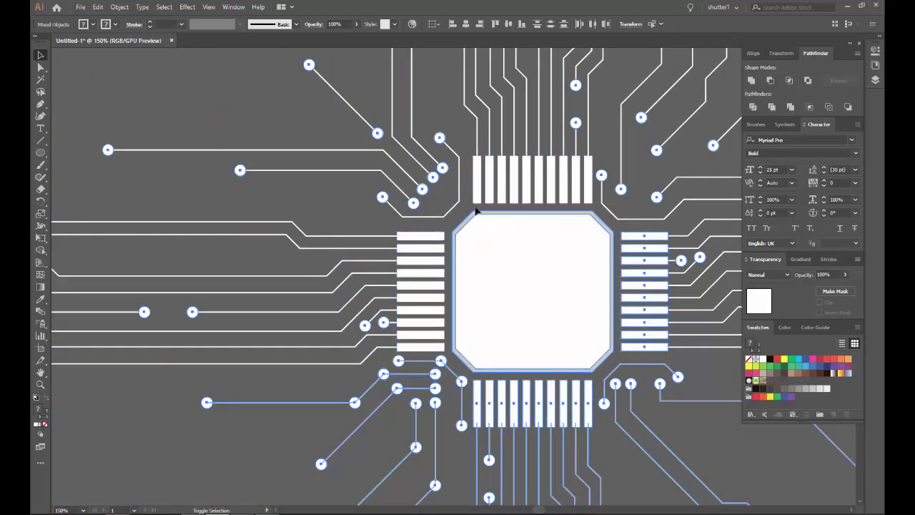
left_click(483, 237, "shift")
left_click(648, 243, "shift")
left_click(558, 382, "shift")
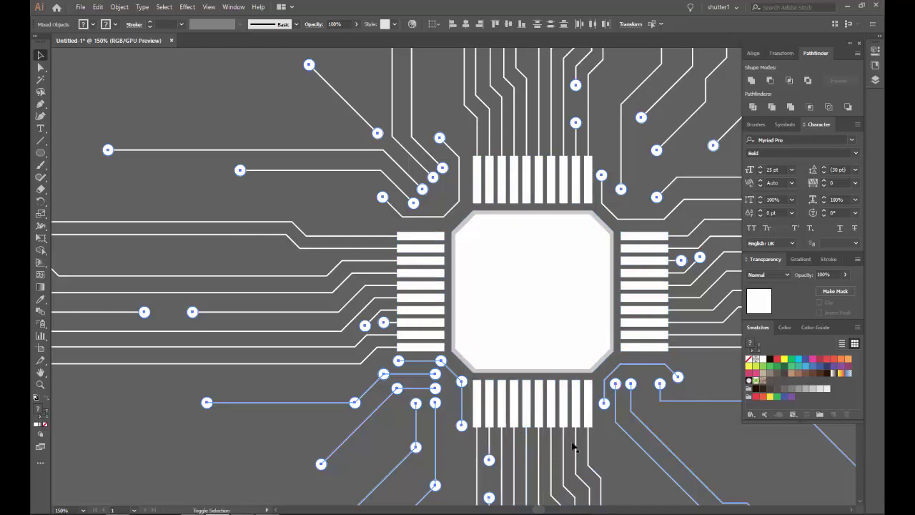
key("ctrl+a")
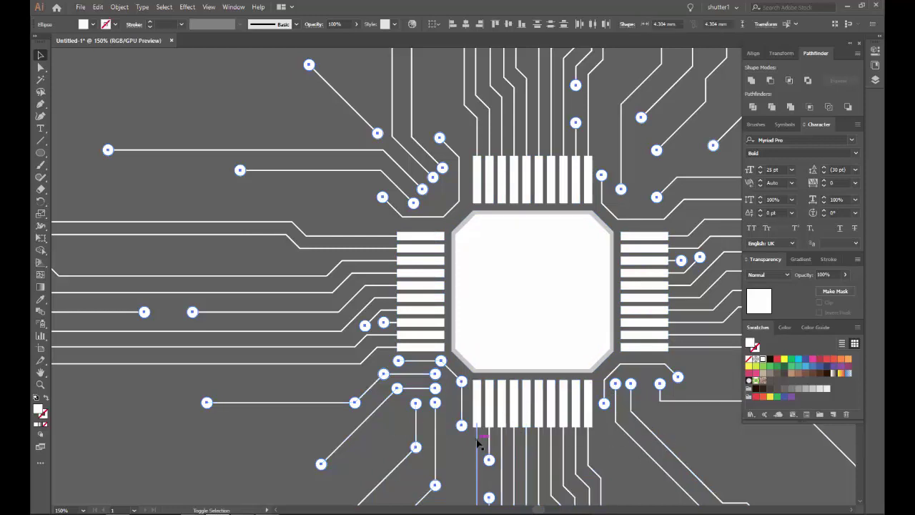
scroll(409, 429, "down", 2)
scroll(415, 227, "down", 2)
Step: Group the selected traces and end circles with Object > Group
left_click(118, 7)
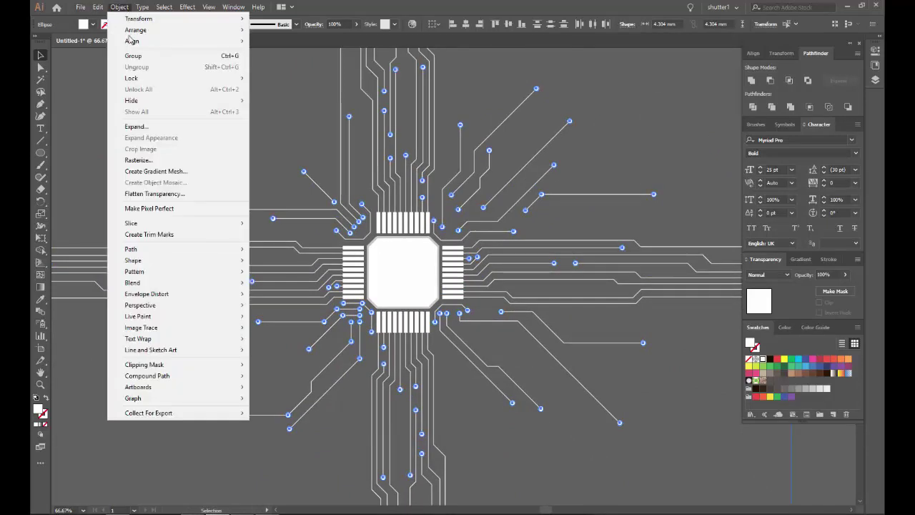
left_click(133, 55)
scroll(415, 284, "down", 3)
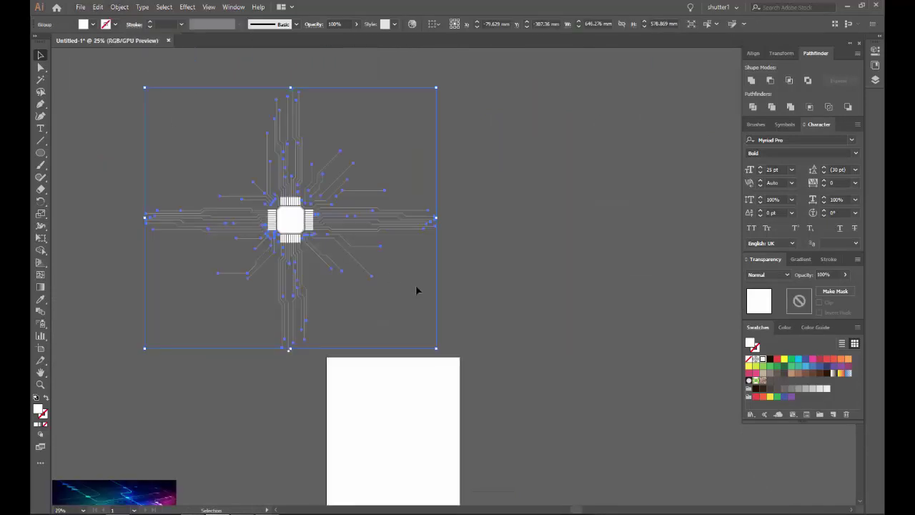
scroll(266, 215, "up", 2)
scroll(267, 214, "down", 2)
scroll(301, 220, "up", 2)
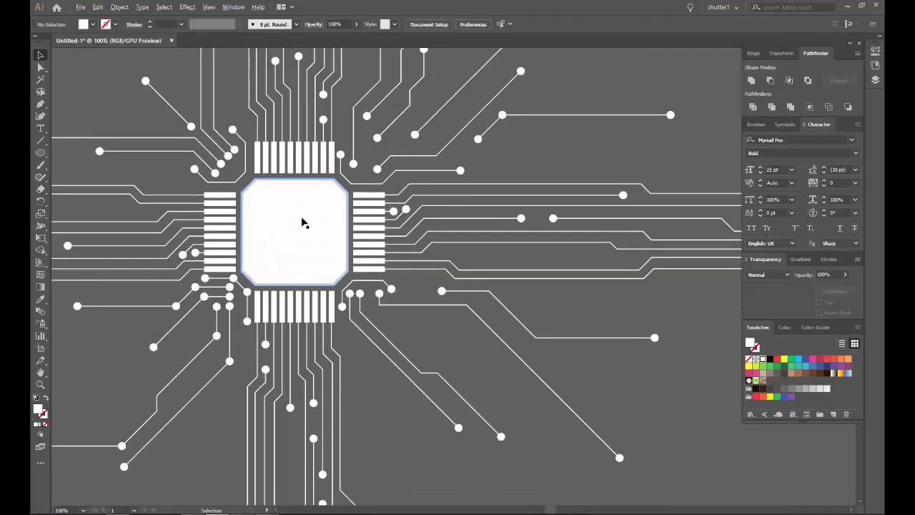
scroll(302, 219, "down", 1)
scroll(370, 210, "up", 1)
scroll(348, 195, "up", 3)
scroll(348, 195, "up", 1)
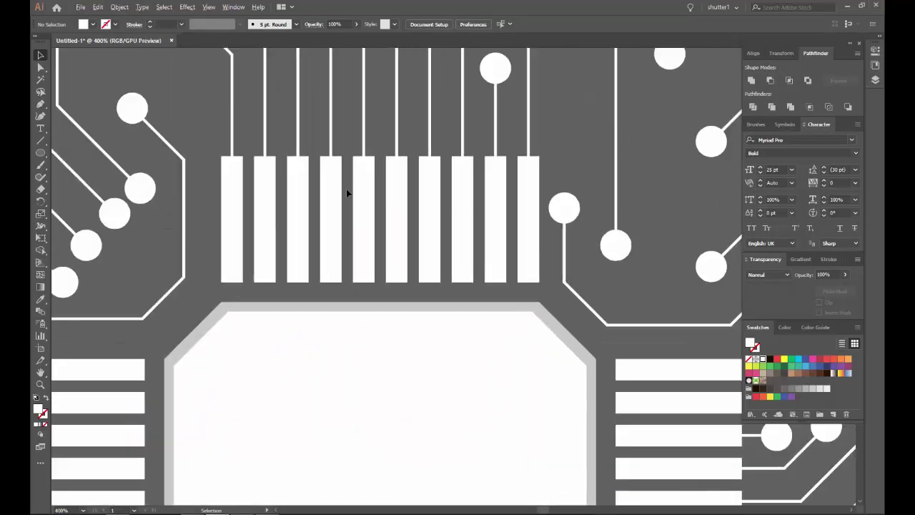
scroll(348, 192, "down", 4)
scroll(348, 215, "down", 1)
scroll(351, 285, "up", 5)
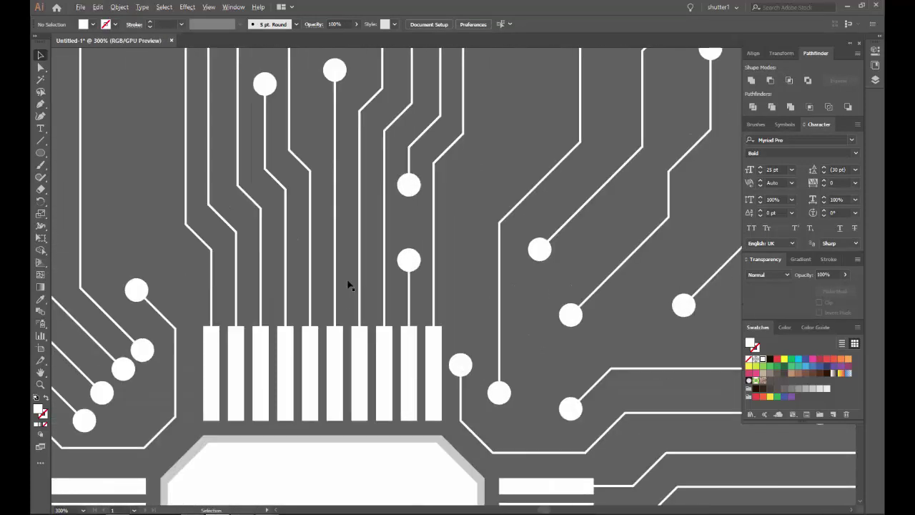
scroll(405, 261, "down", 5)
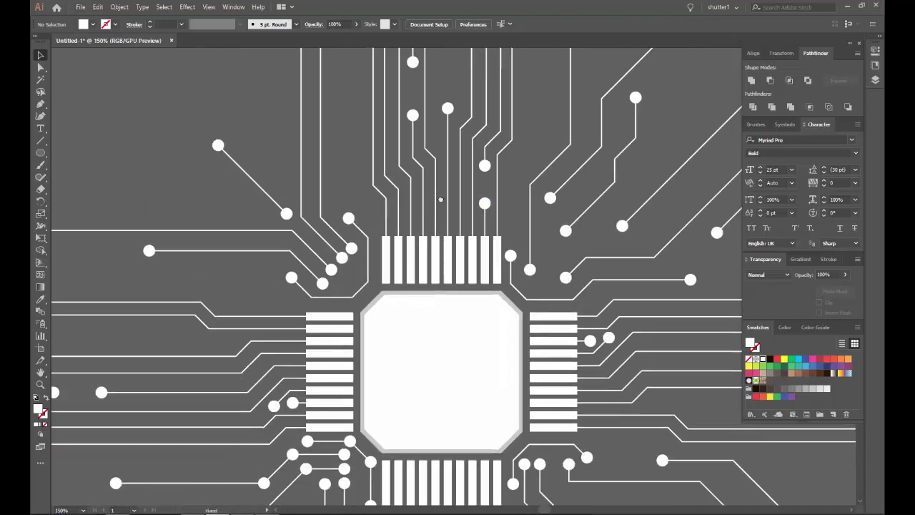
scroll(382, 222, "up", 5)
scroll(418, 175, "up", 2)
Step: Turn an upper-left pad dot into a white ring and move it, then undo it
left_click(267, 144)
scroll(268, 144, "up", 4)
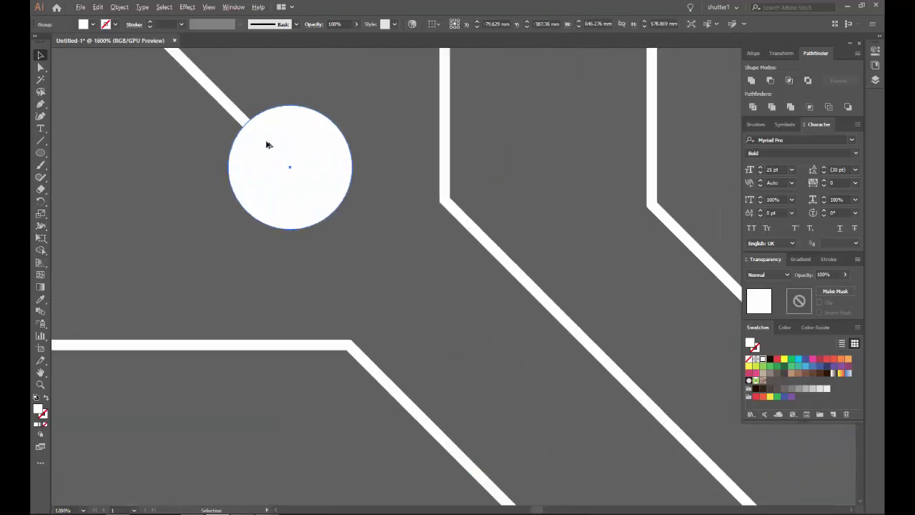
left_click(47, 398)
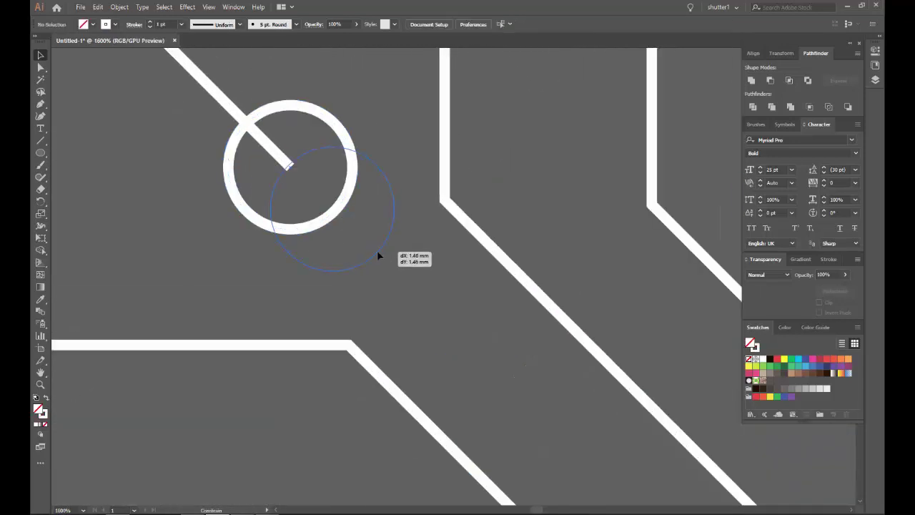
left_click_drag(336, 208, 379, 236)
scroll(433, 323, "down", 3)
scroll(434, 323, "down", 3)
scroll(404, 331, "down", 2)
key("ctrl+z")
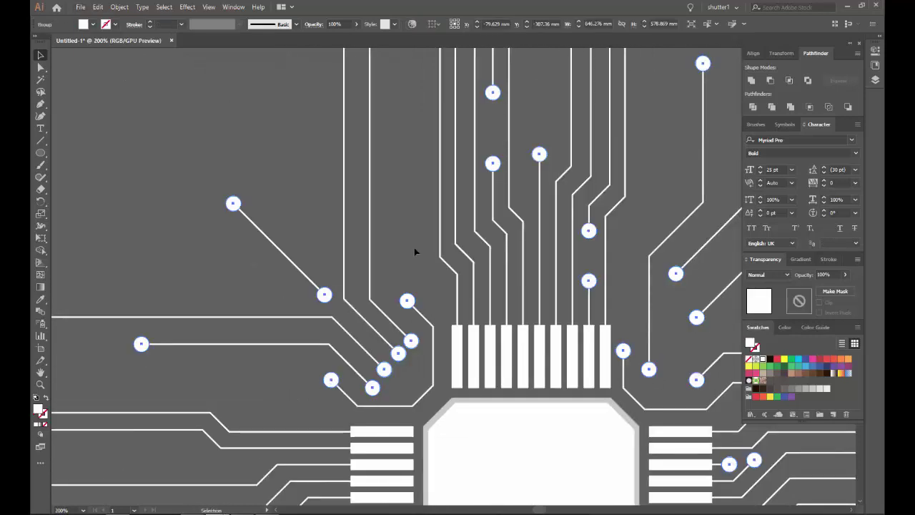
scroll(417, 250, "up", 4)
Step: Inside the pad group, swap one pad circle's fill and stroke to make a hollow ring
double_click(361, 304)
left_click(348, 304)
scroll(349, 305, "up", 2)
key("shift+x")
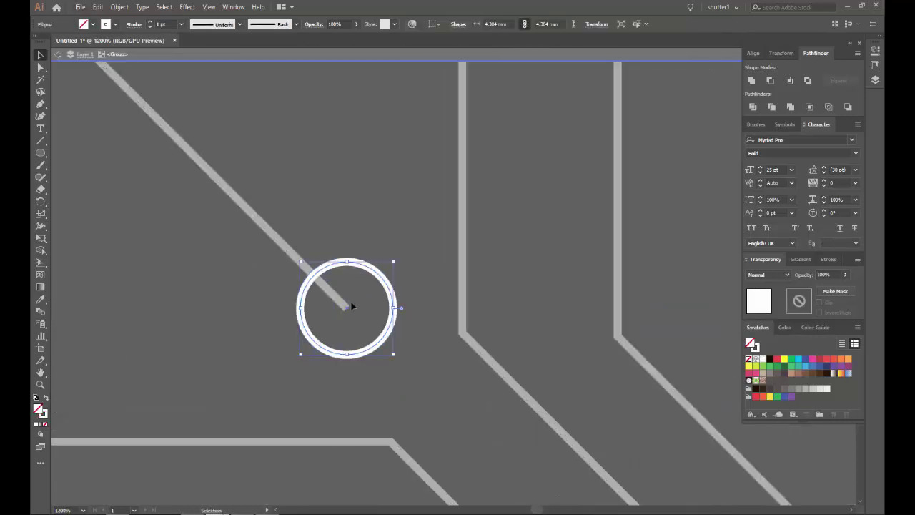
left_click(411, 372)
scroll(410, 372, "down", 2)
scroll(457, 399, "down", 2)
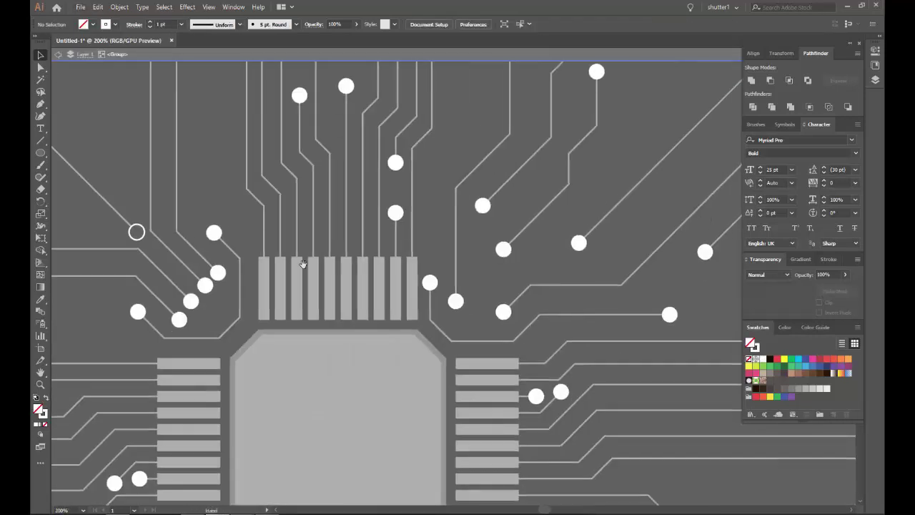
scroll(351, 268, "down", 1)
Step: Make another pad a hollow ring and move it down onto its trace end
left_click(344, 263)
scroll(344, 263, "up", 3)
key("shift+x")
scroll(225, 290, "up", 2)
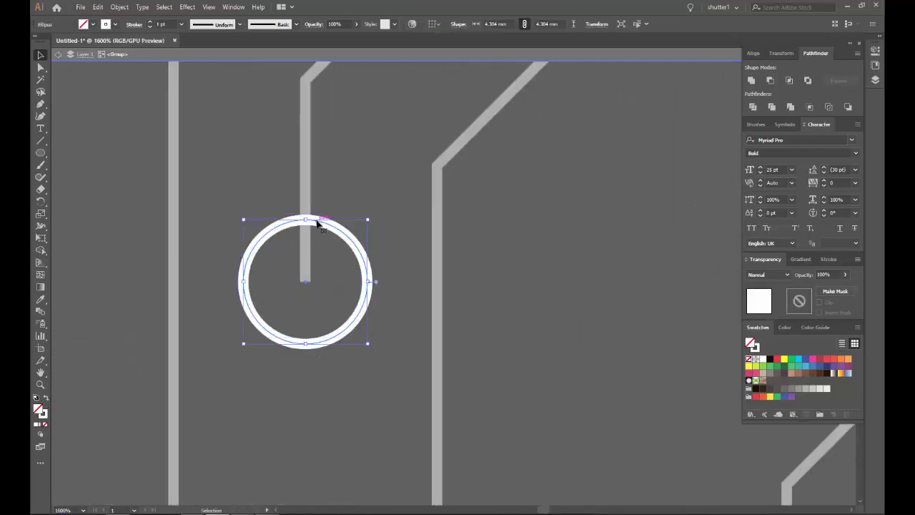
left_click_drag(319, 223, 318, 284)
scroll(318, 284, "down", 5)
left_click(400, 302)
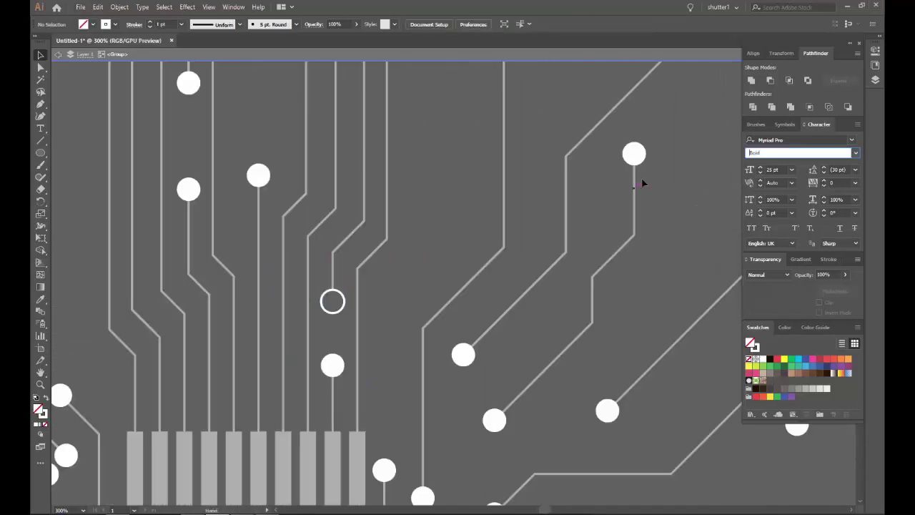
Step: Convert the upper-right pad to a ring and move it up onto its trace end
left_click(634, 153)
scroll(634, 153, "up", 4)
key("shift+x")
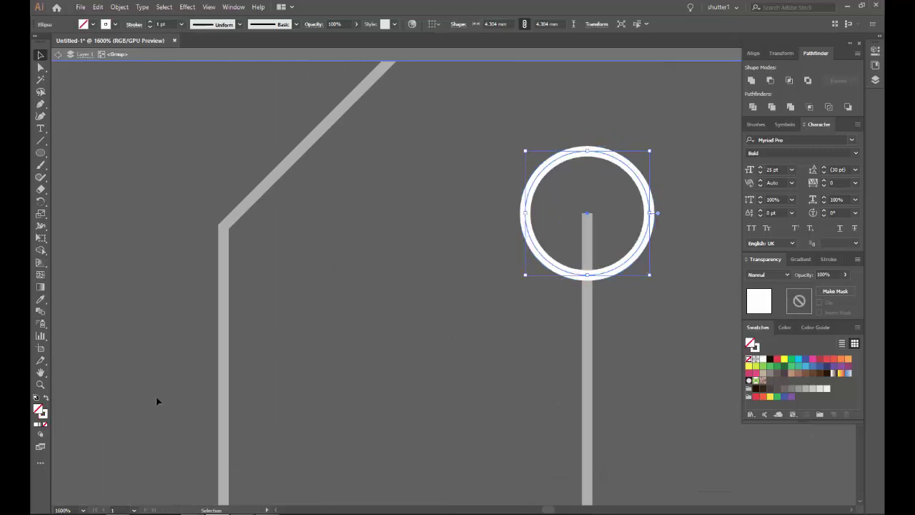
left_click_drag(562, 265, 556, 221)
left_click(555, 221)
scroll(494, 271, "down", 10)
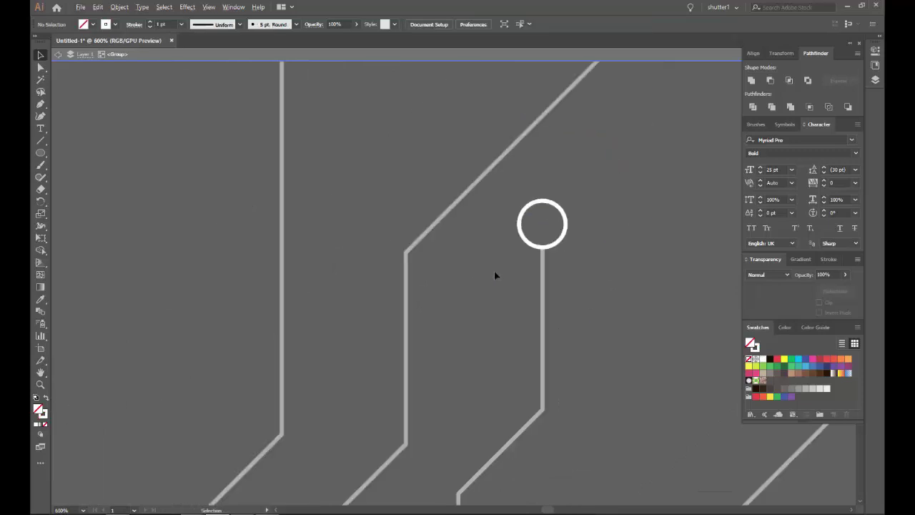
scroll(495, 364, "up", 5)
Step: Turn the next pad into a ring and move it up to its trace end
left_click(282, 351)
key("shift+x")
scroll(282, 351, "up", 3)
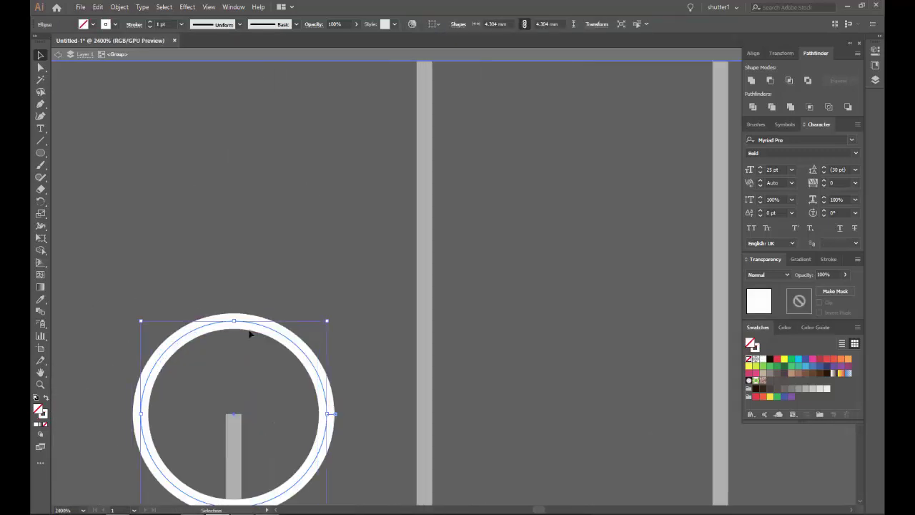
left_click_drag(249, 323, 250, 244)
left_click(345, 284)
scroll(498, 374, "down", 10)
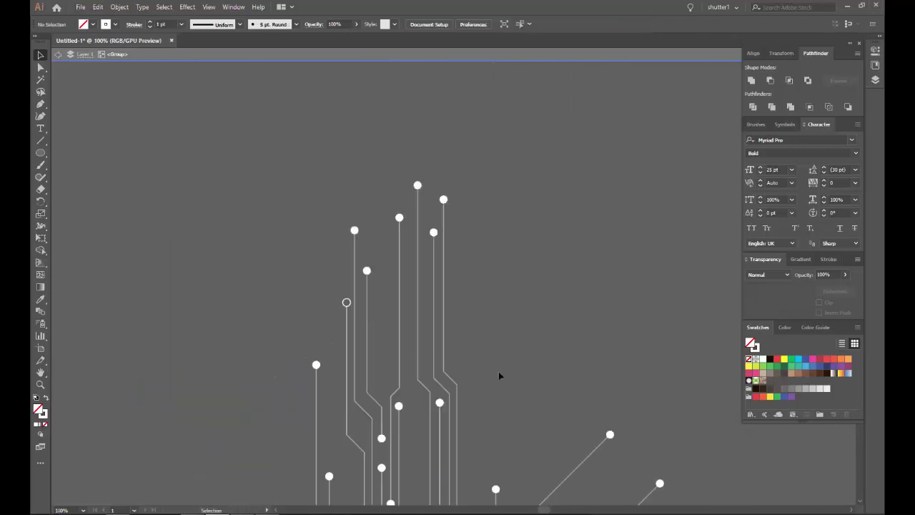
scroll(527, 261, "up", 2)
scroll(237, 291, "up", 4)
Step: Make the pad on a horizontal trace a ring seated on the trace end
left_click(237, 292)
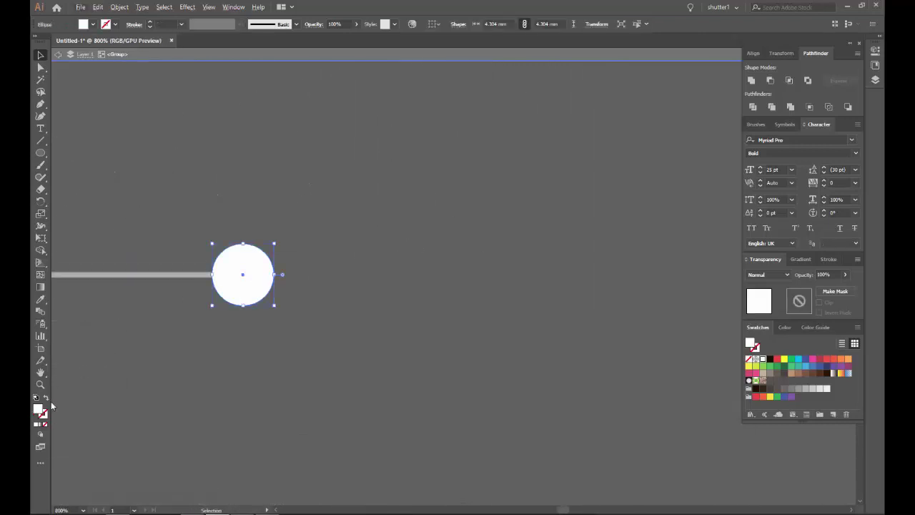
key("shift+x")
mouse_move(275, 254)
left_mouse_down()
mouse_move(276, 272)
mouse_move(329, 272)
left_mouse_up()
left_click(404, 315)
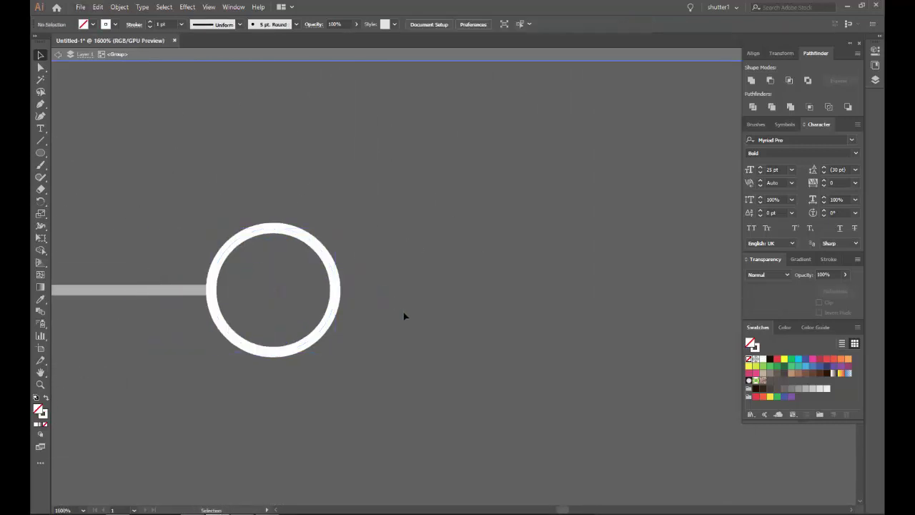
scroll(479, 224, "down", 5)
scroll(479, 224, "up", 3)
Step: Convert another pad to a ring and shift it right so the trace meets its edge
left_click(522, 267)
scroll(542, 272, "up", 2)
key("shift+x")
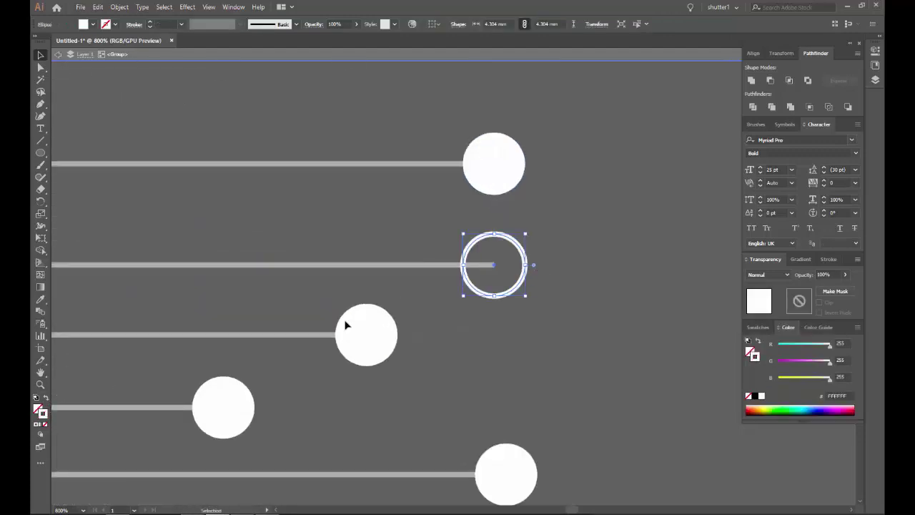
left_click_drag(525, 259, 551, 259)
scroll(530, 262, "up", 2)
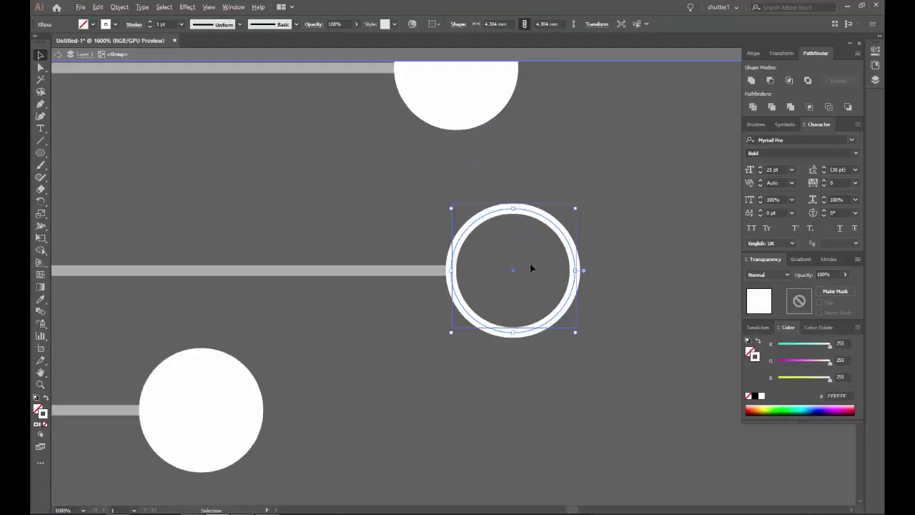
scroll(523, 265, "down", 6)
scroll(437, 253, "up", 2)
scroll(237, 283, "up", 2)
scroll(238, 288, "up", 1)
Step: Turn the pad on a vertical trace into a ring moved up onto the trace end
left_click(307, 202)
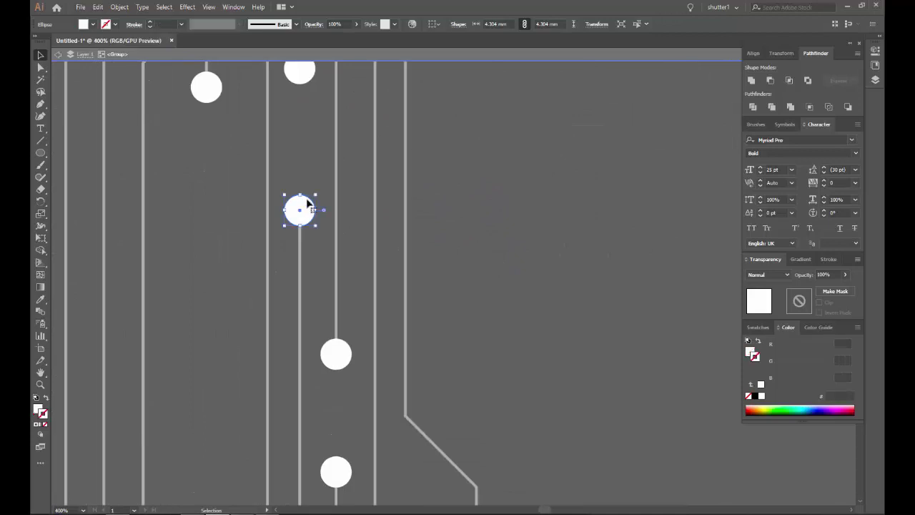
scroll(297, 200, "up", 2)
key("shift+x")
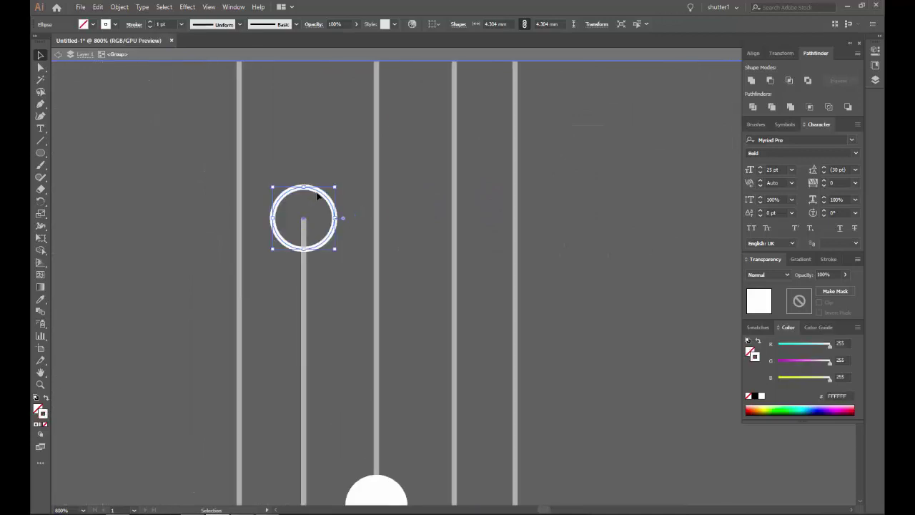
left_click_drag(319, 193, 318, 163)
scroll(304, 232, "down", 5)
scroll(276, 255, "down", 3)
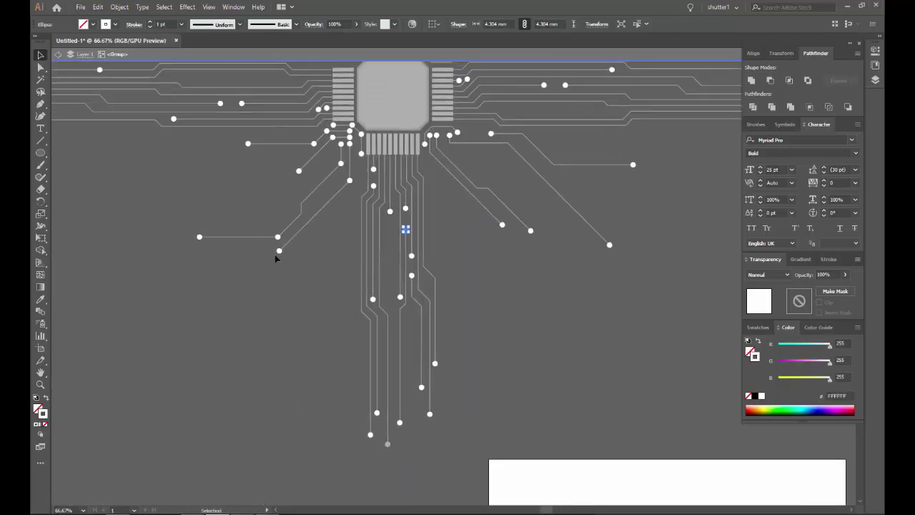
scroll(298, 233, "up", 6)
scroll(275, 214, "up", 2)
Step: Center a ring on the end of the diagonal trace
left_click_drag(275, 215, 237, 258)
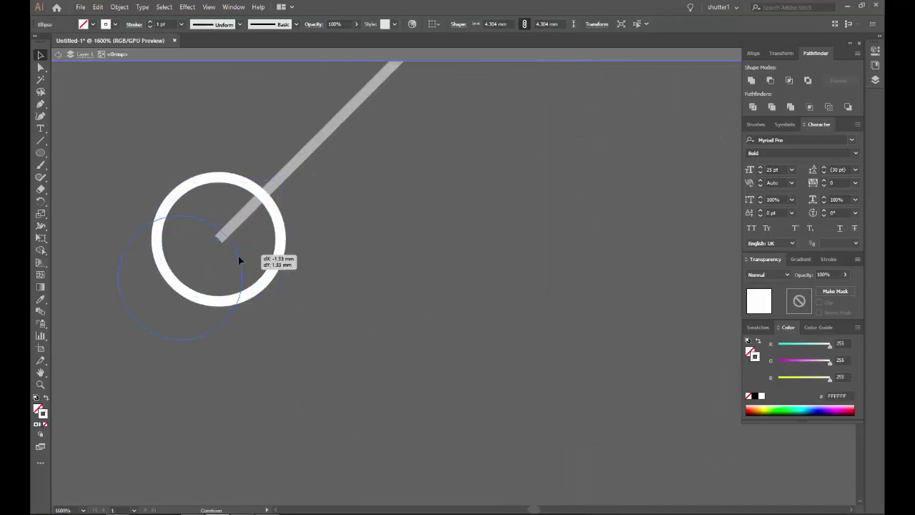
scroll(236, 258, "down", 7)
scroll(311, 301, "down", 3)
scroll(286, 307, "up", 4)
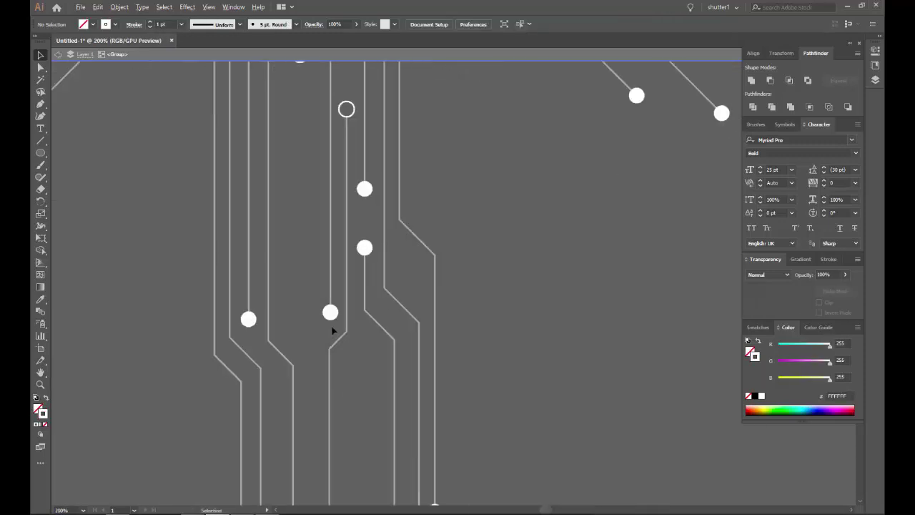
scroll(333, 331, "up", 2)
scroll(364, 341, "down", 4)
scroll(384, 217, "up", 5)
Step: Try converting another pad to a ring, then undo the change
left_click(384, 217)
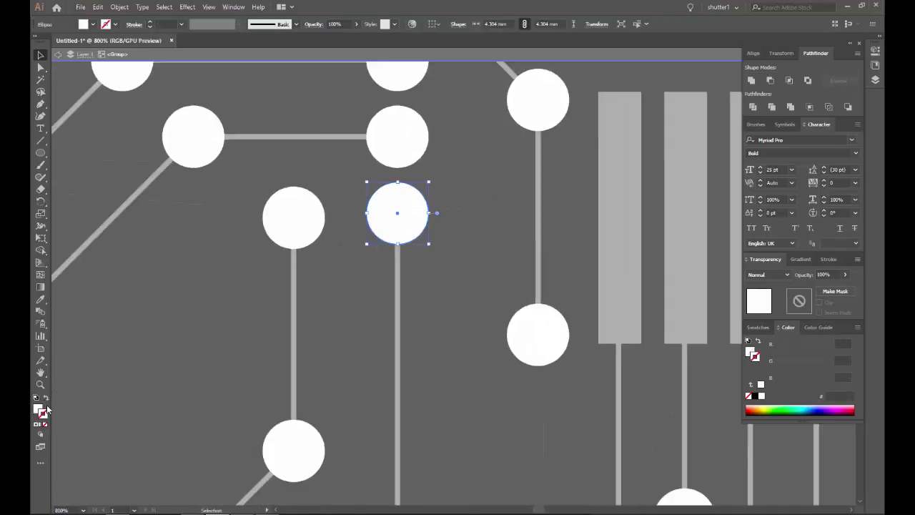
left_click(47, 398)
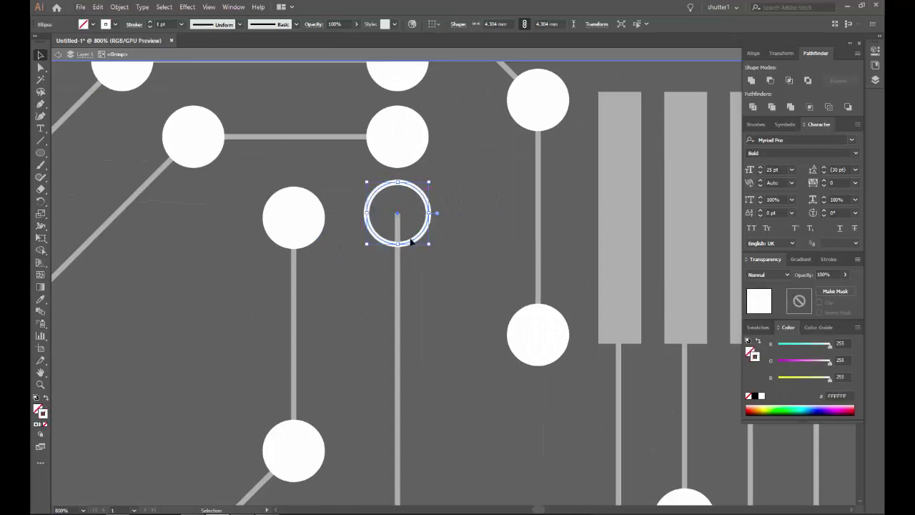
key("ctrl+z")
key("a")
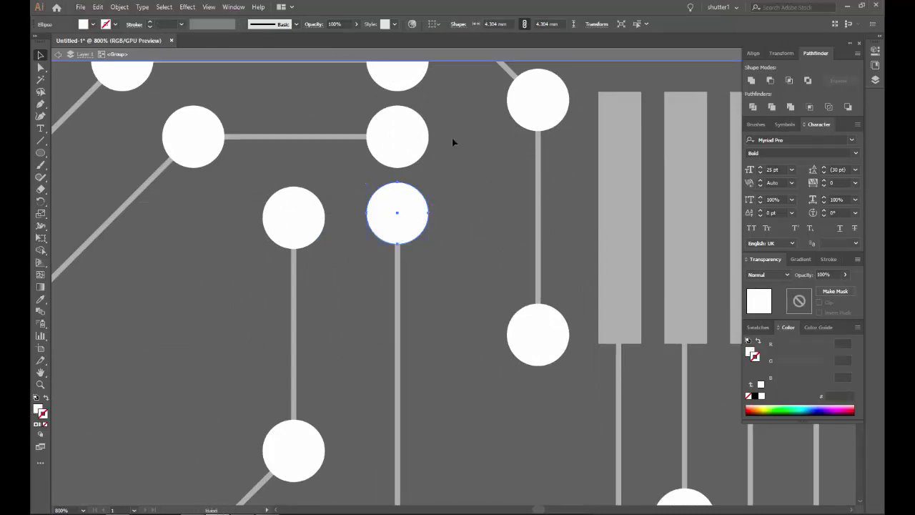
scroll(429, 178, "up", 3)
Step: Turn the pad circle at a trace end into a hollow white ring
left_click(409, 214)
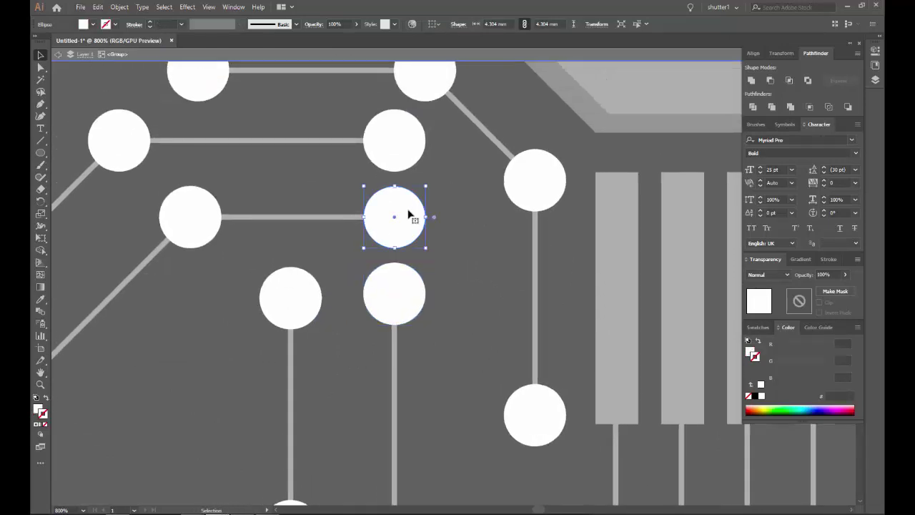
left_click(46, 398)
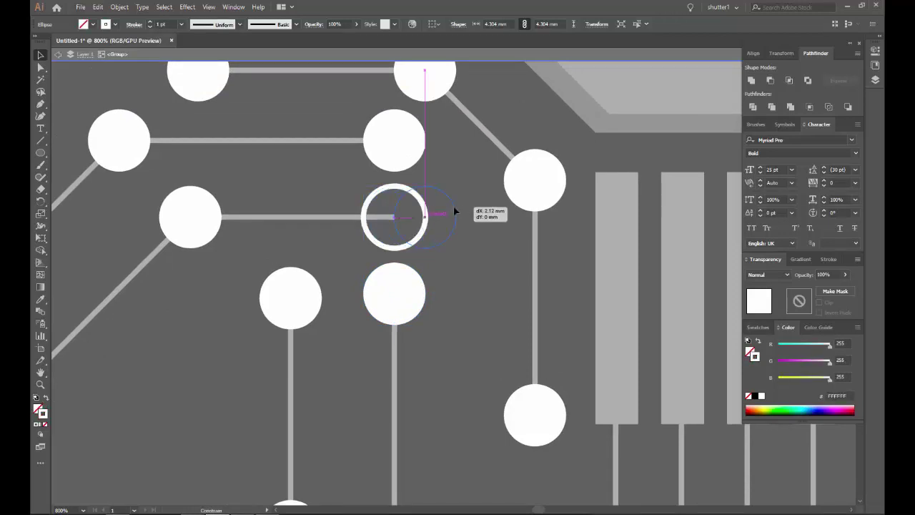
left_click(480, 295)
scroll(480, 293, "down", 3)
scroll(479, 294, "down", 3)
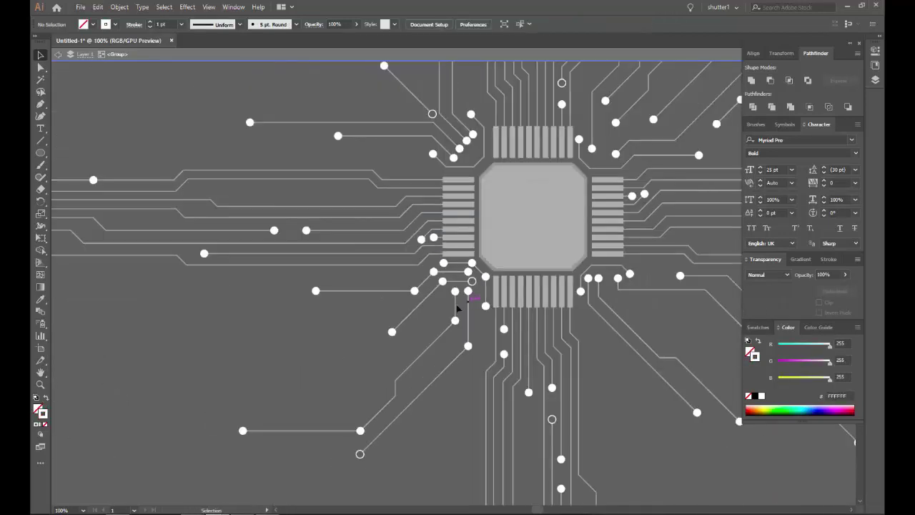
scroll(298, 233, "up", 1)
scroll(298, 232, "up", 3)
Step: Make the right pad a ring slid left to meet its trace, then reselect it for Select > Same
left_click(333, 223)
scroll(239, 313, "up", 1)
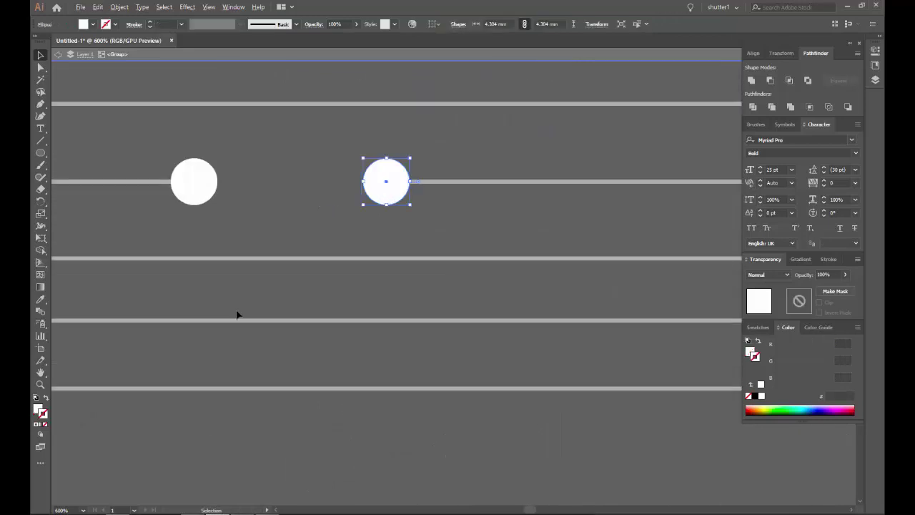
scroll(239, 312, "up", 1)
left_click(47, 398)
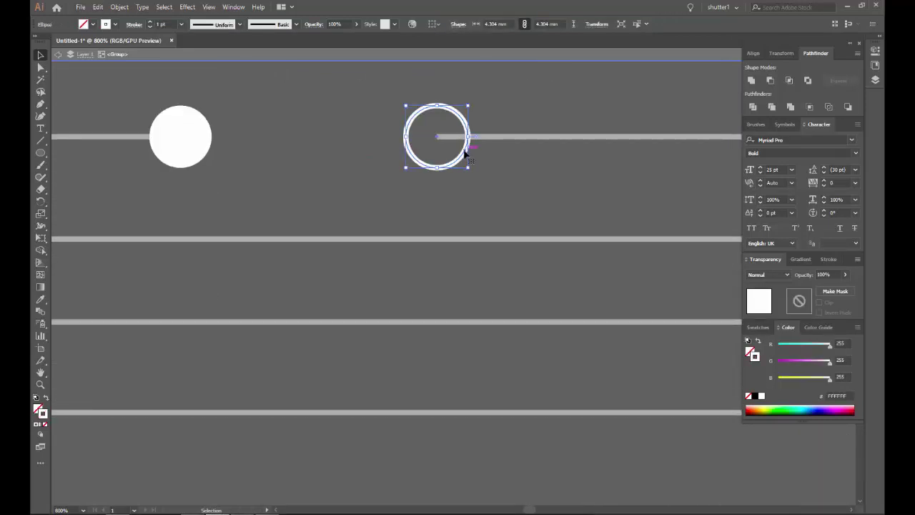
left_click_drag(466, 152, 435, 150)
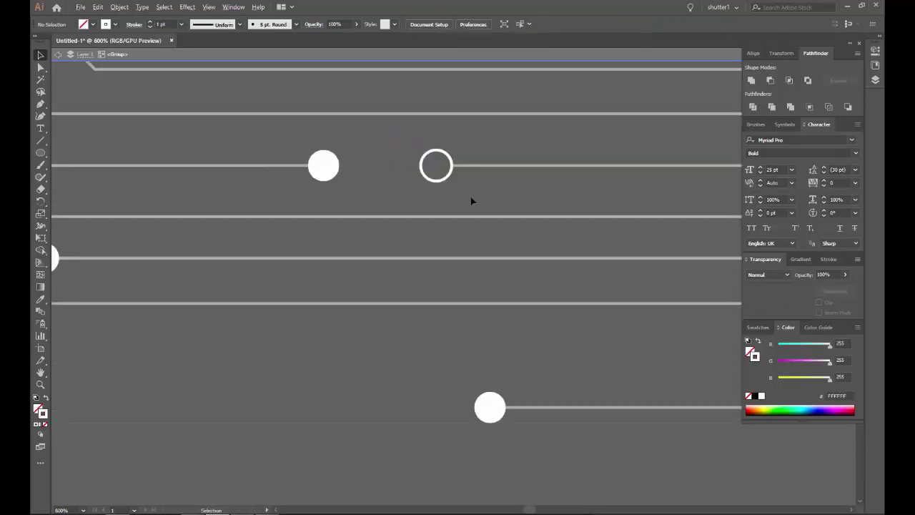
left_click(307, 213)
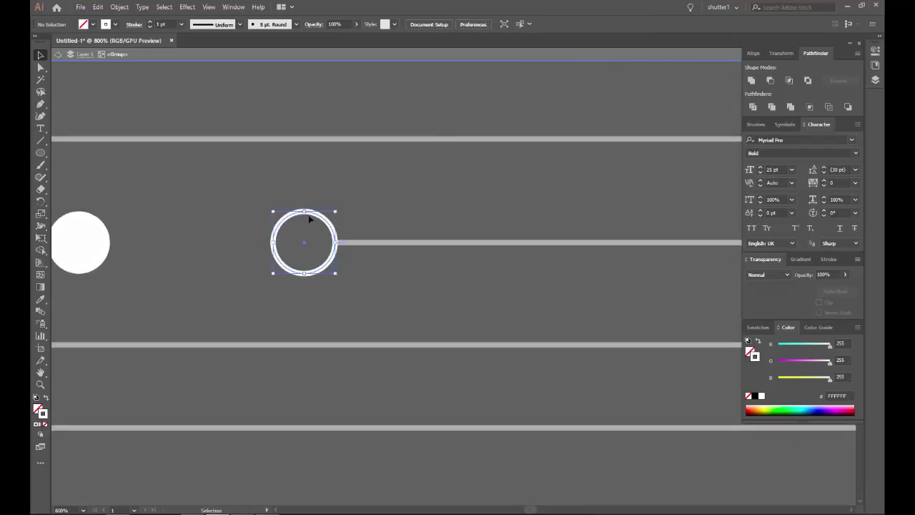
left_click(163, 8)
mouse_move(178, 103)
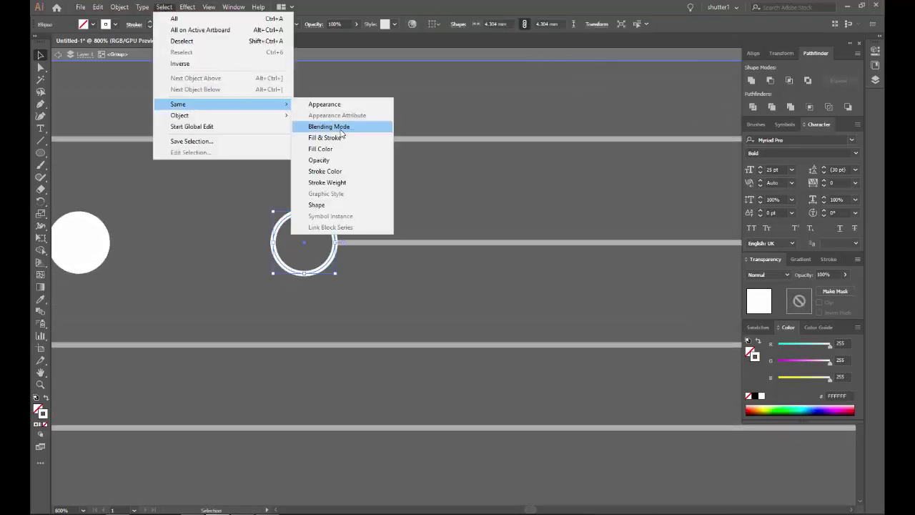
Step: Select both rings by same stroke weight, delete them, exit isolation mode, then undo the delete
left_click(350, 183)
scroll(382, 210, "down", 10)
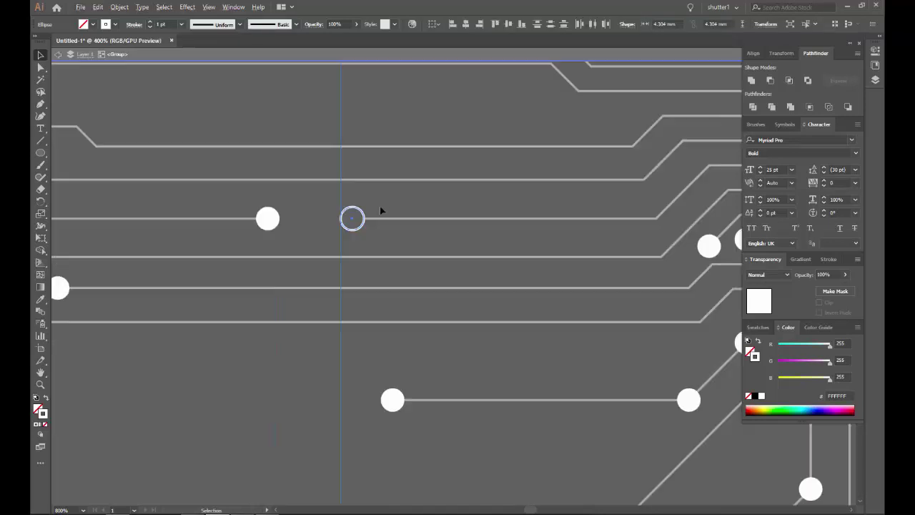
scroll(400, 217, "up", 2)
scroll(402, 213, "up", 3)
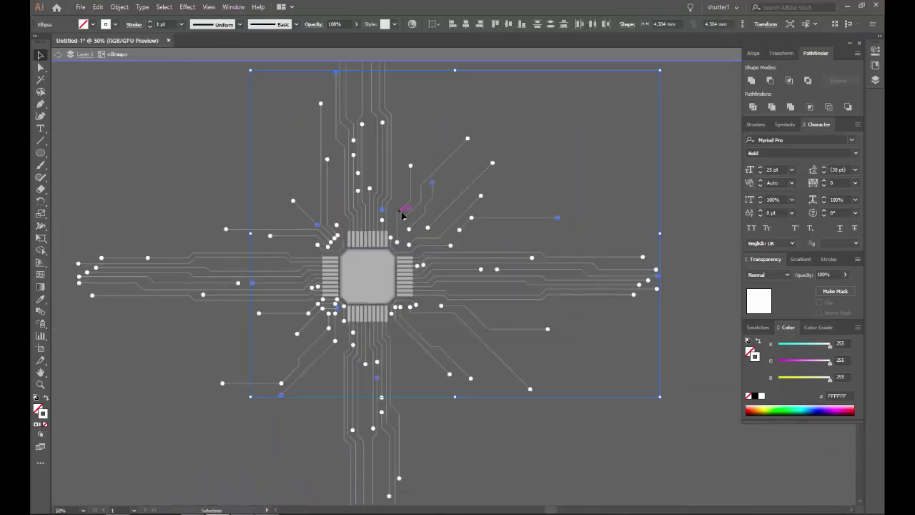
scroll(319, 212, "up", 3)
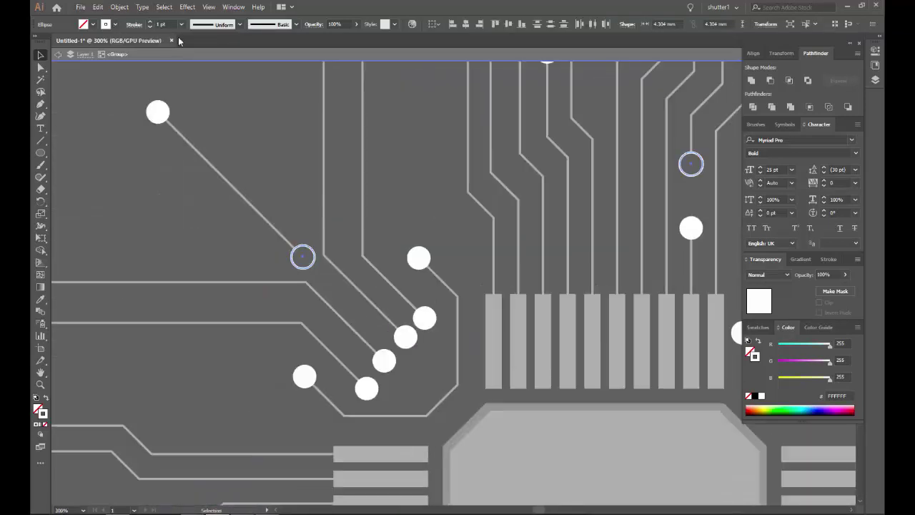
key("Delete")
key("Escape")
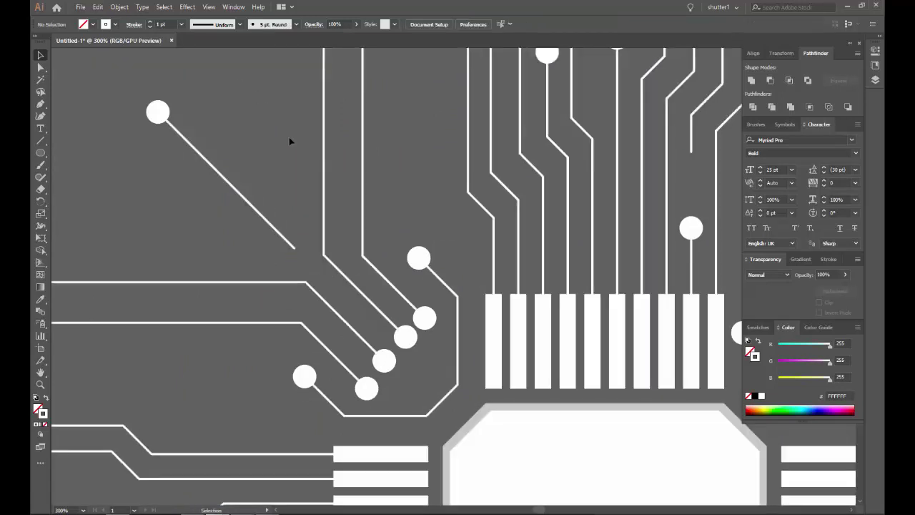
key("ctrl+z")
Step: Group the two ring circles, deselect, and pan the view to empty space beside the network
left_click(119, 8)
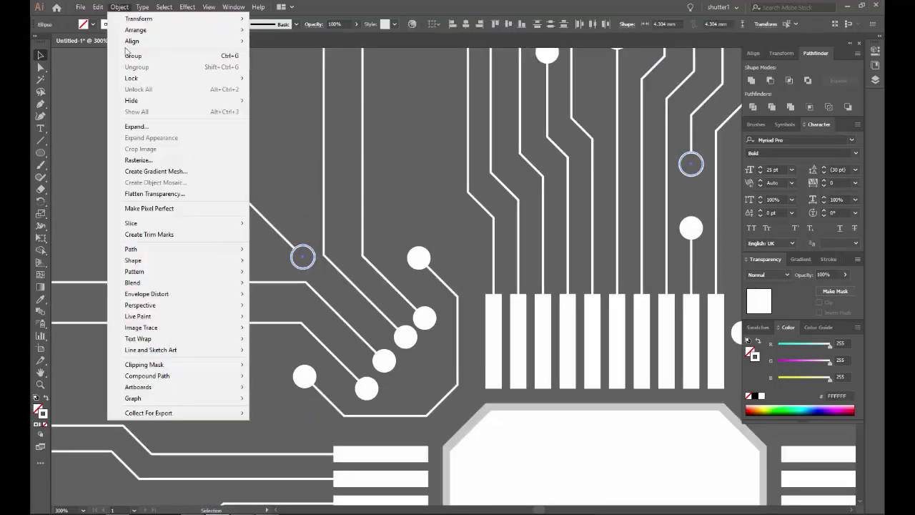
left_click(143, 55)
left_click(306, 176)
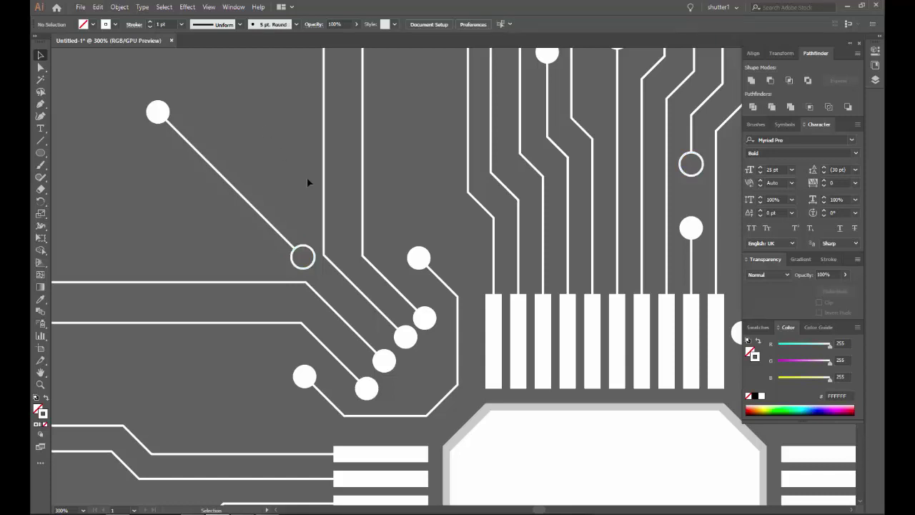
scroll(357, 194, "down", 5)
scroll(300, 192, "up", 3)
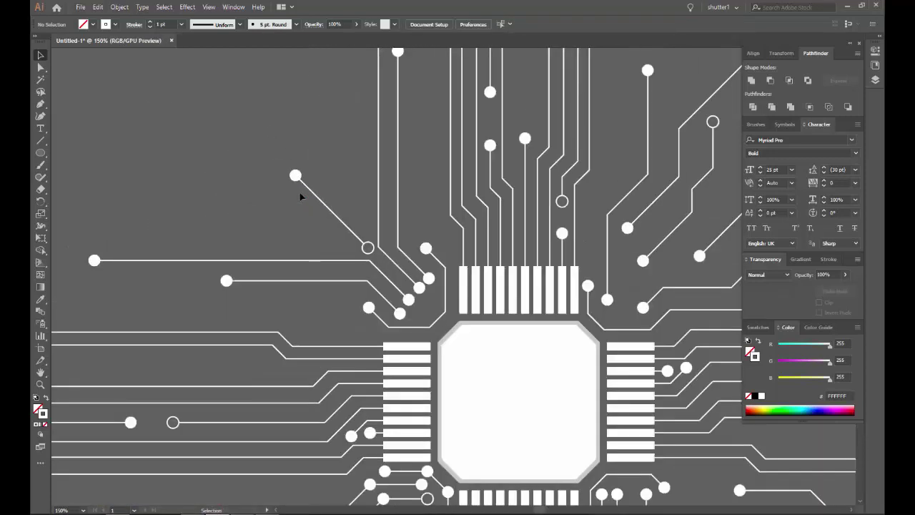
key("alt+Tab")
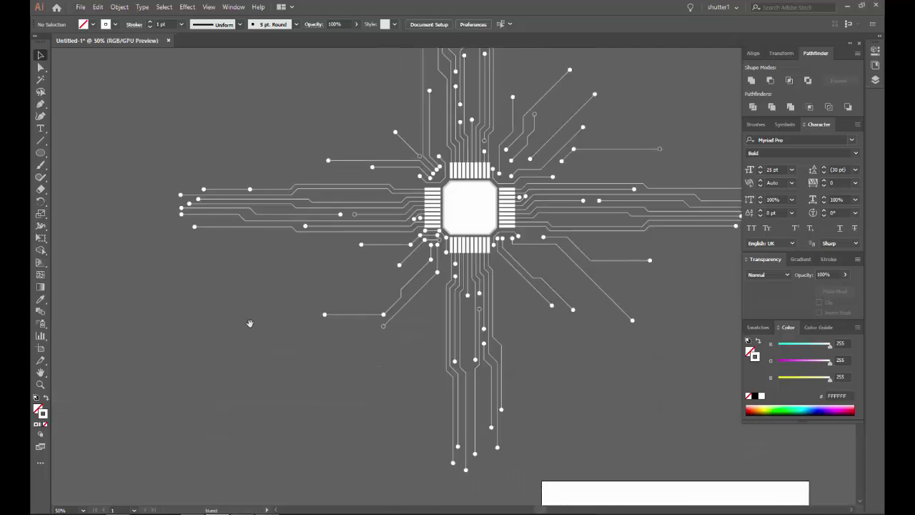
left_click_drag(249, 323, 481, 295)
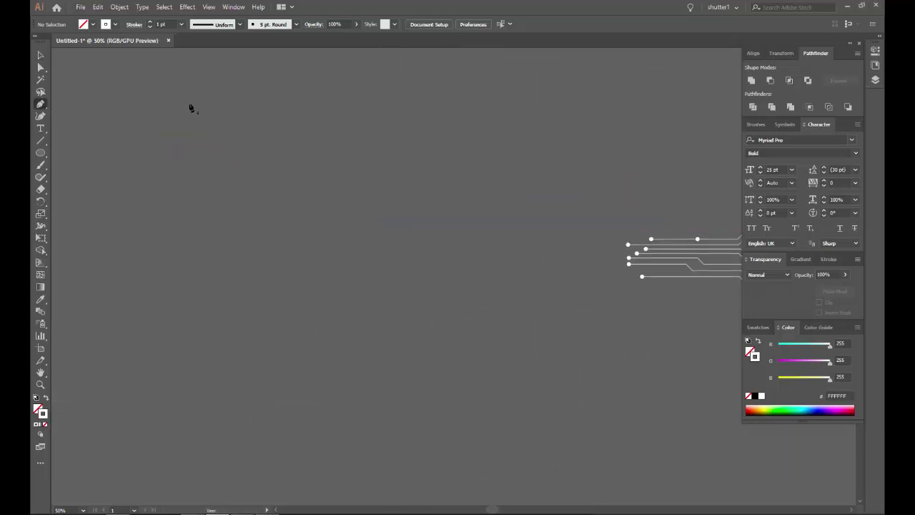
Step: Draw a Pen-tool stepped trace running down, right, then down again
left_click(161, 100)
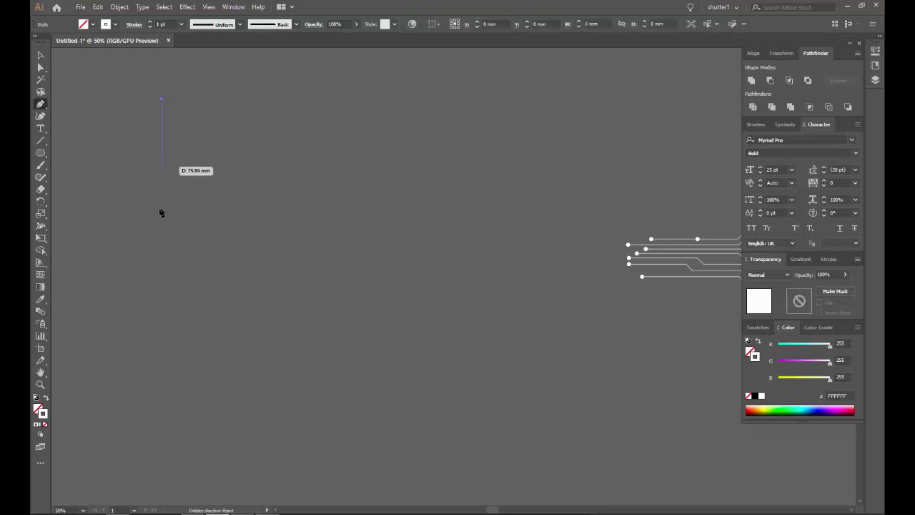
left_click(161, 272)
left_click(376, 271)
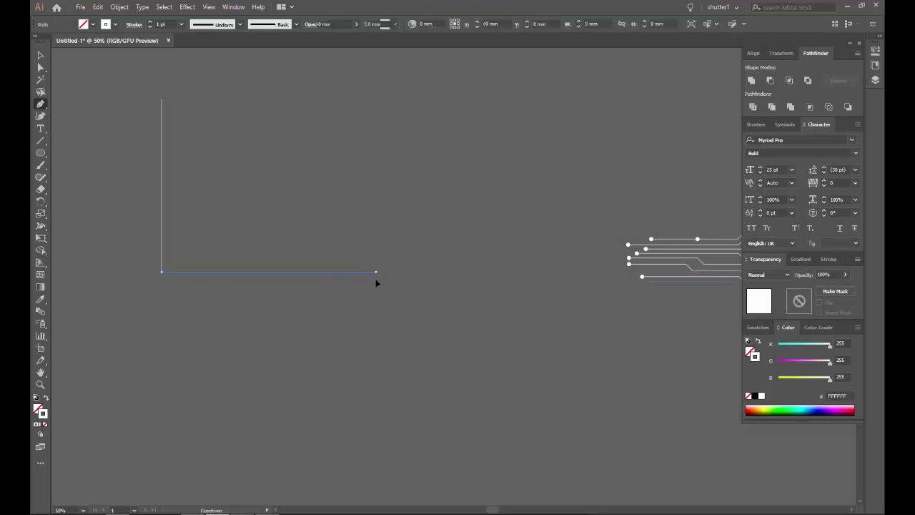
left_click(377, 481)
scroll(380, 482, "down", 2, "alt")
left_click(307, 253, "ctrl")
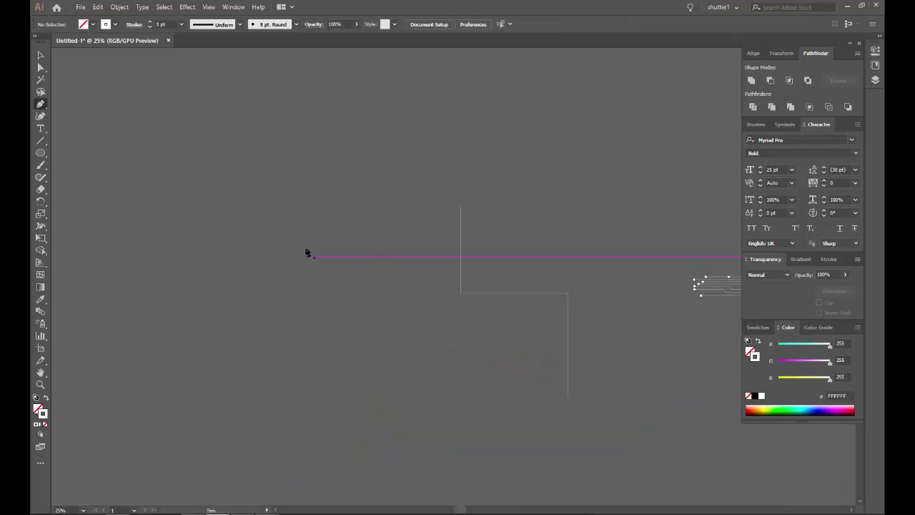
Step: Draw a second right-angled trace zigzagging downward in small steps
left_click(290, 176)
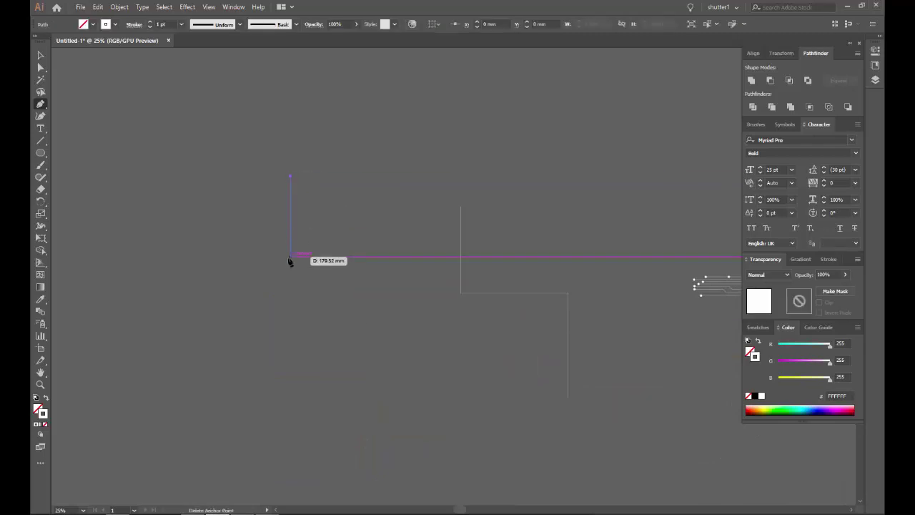
left_click(290, 274)
left_click(325, 274)
left_click(325, 386)
left_click(293, 392)
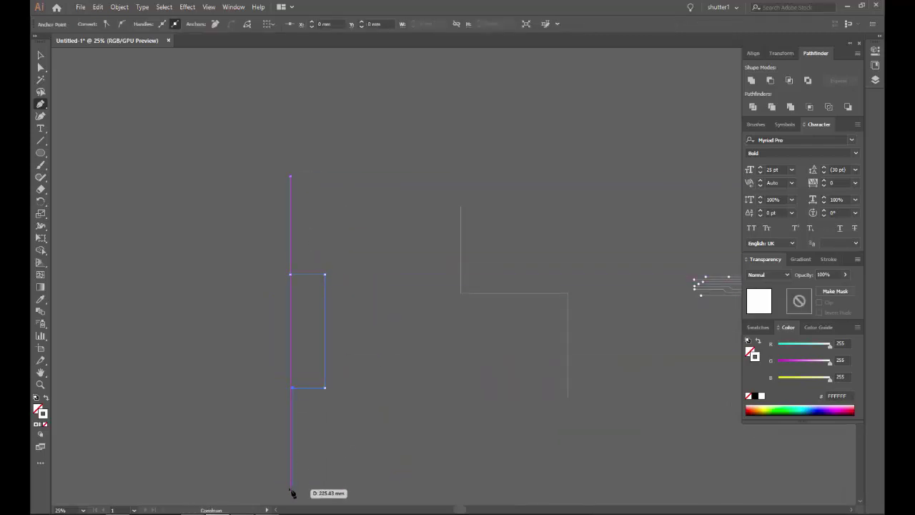
left_click(292, 490)
left_click(353, 457, "ctrl")
scroll(299, 236, "down", 2)
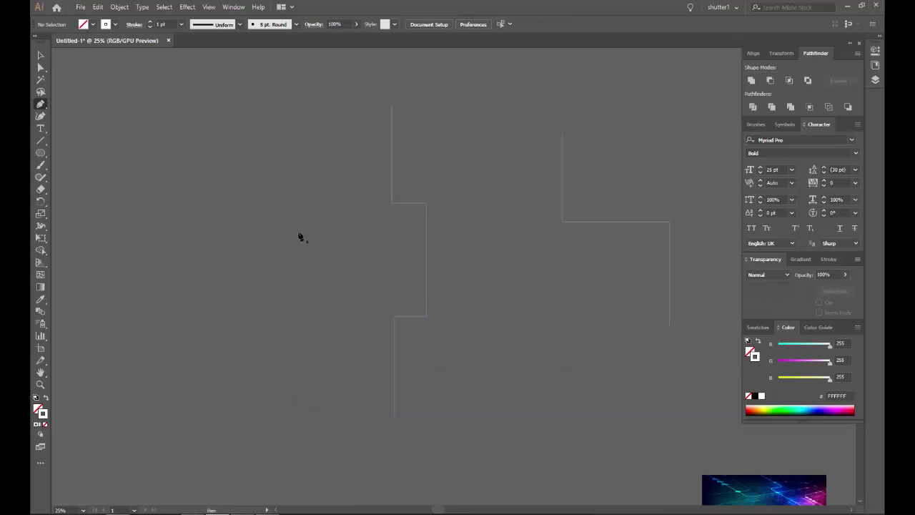
Step: Add two more short stepped traces: one turning back upward, one stepping down then left
left_click(242, 91)
left_click(242, 250)
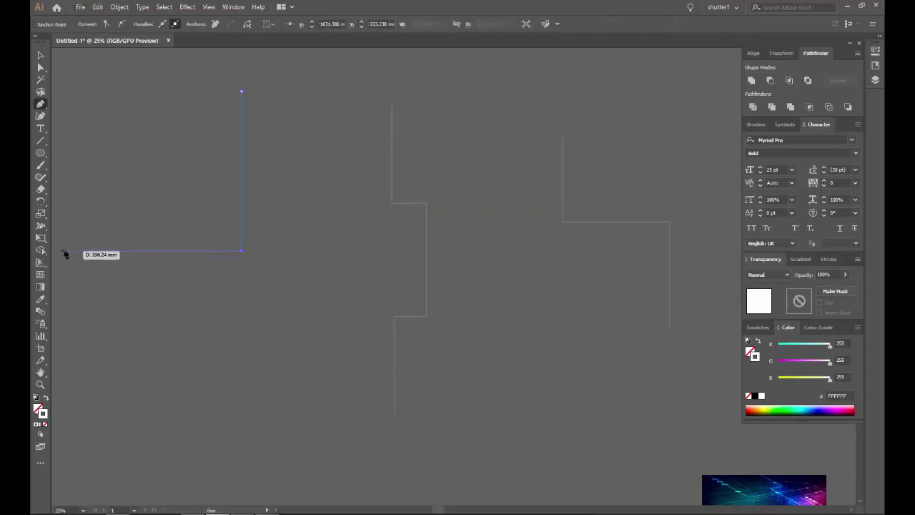
scroll(64, 254, "left", 5)
left_click(314, 281)
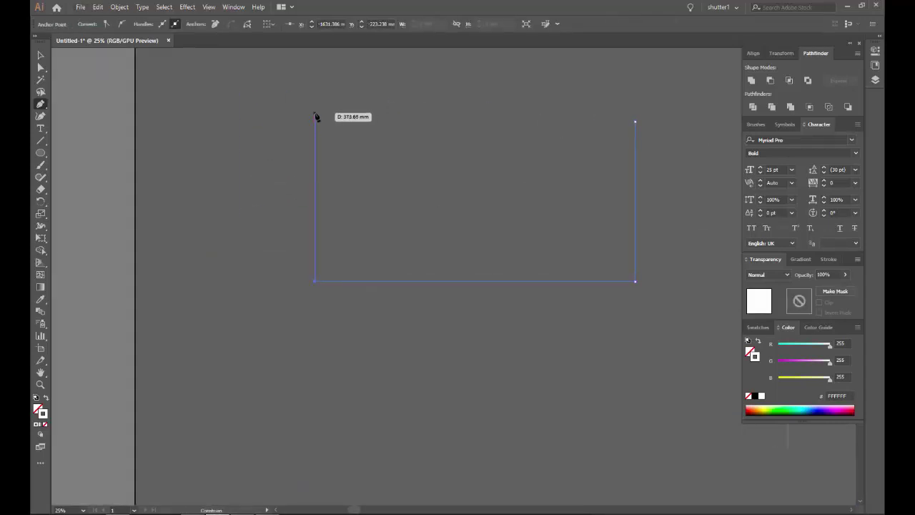
left_click(315, 197)
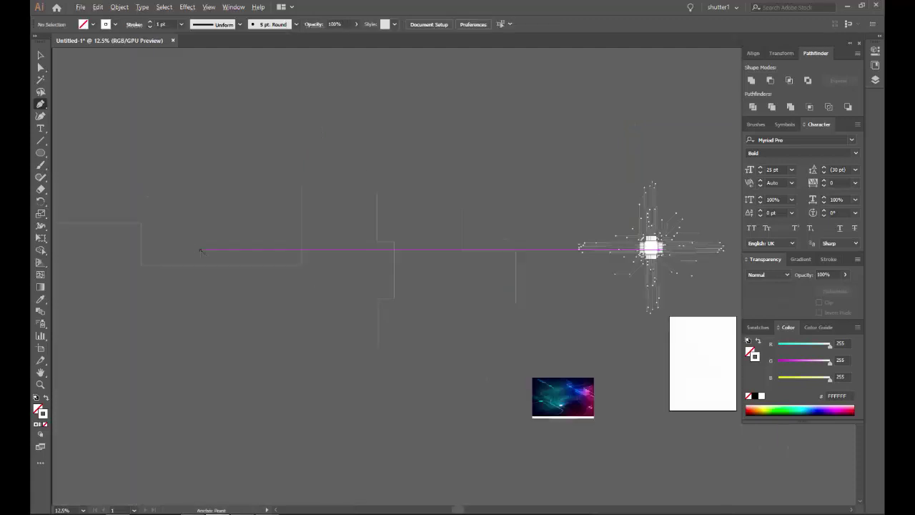
left_click(300, 250)
left_click(300, 317)
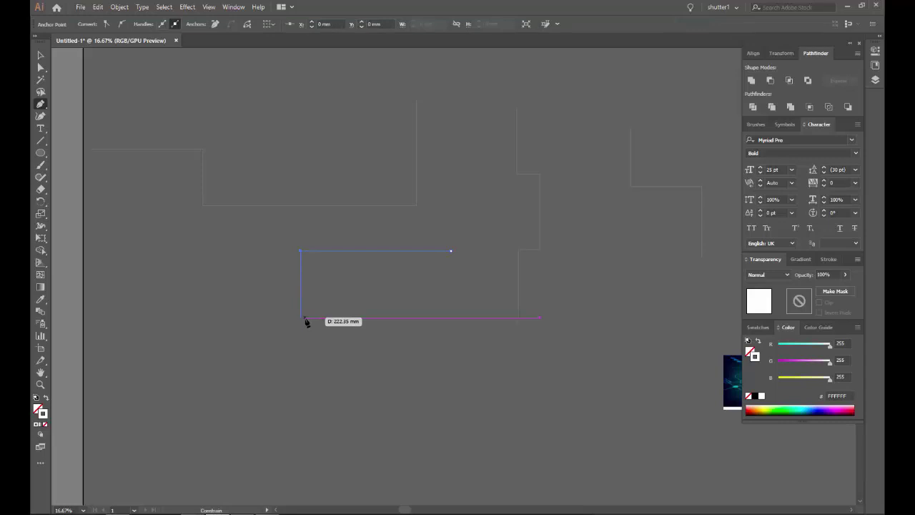
left_click(150, 316)
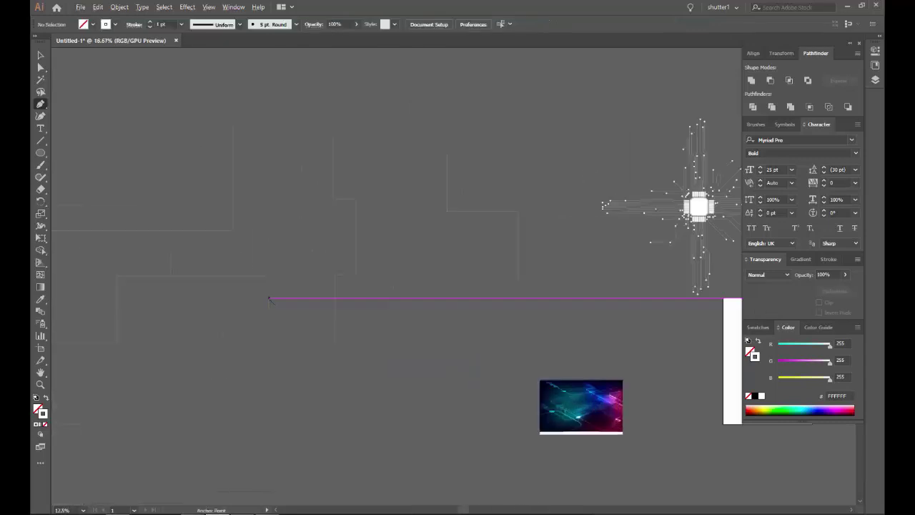
scroll(207, 204, "up", 1)
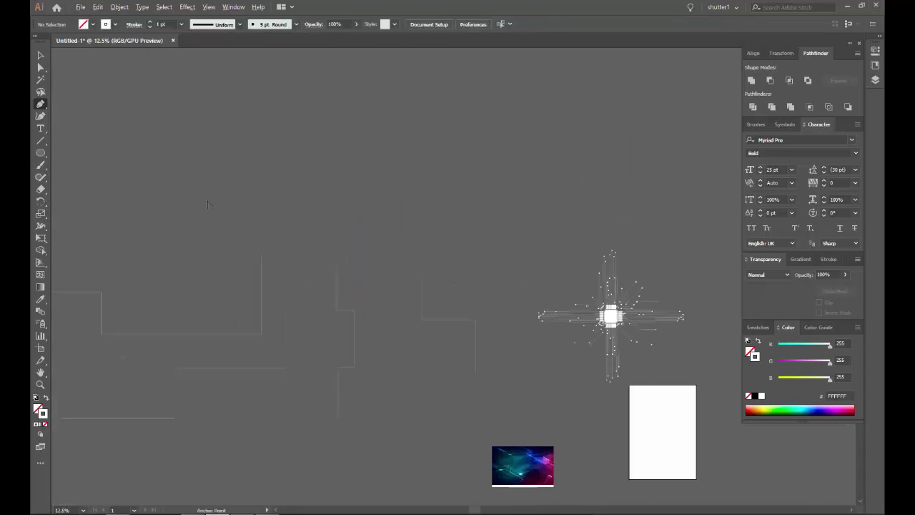
Step: Draw a long vertical trace near the top left that zigzags left and right on its way down
left_click(174, 71)
left_click(174, 133)
left_click(139, 132)
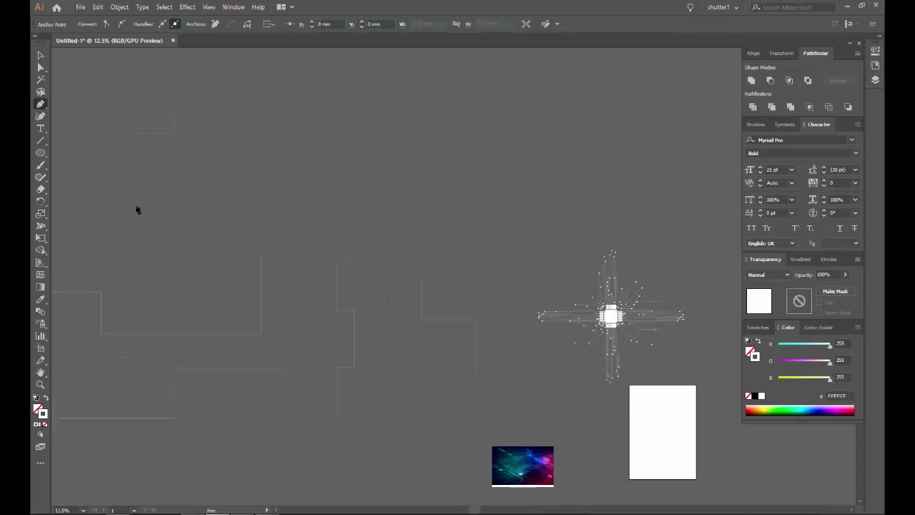
left_click(139, 205)
left_click(174, 205)
left_click(174, 276)
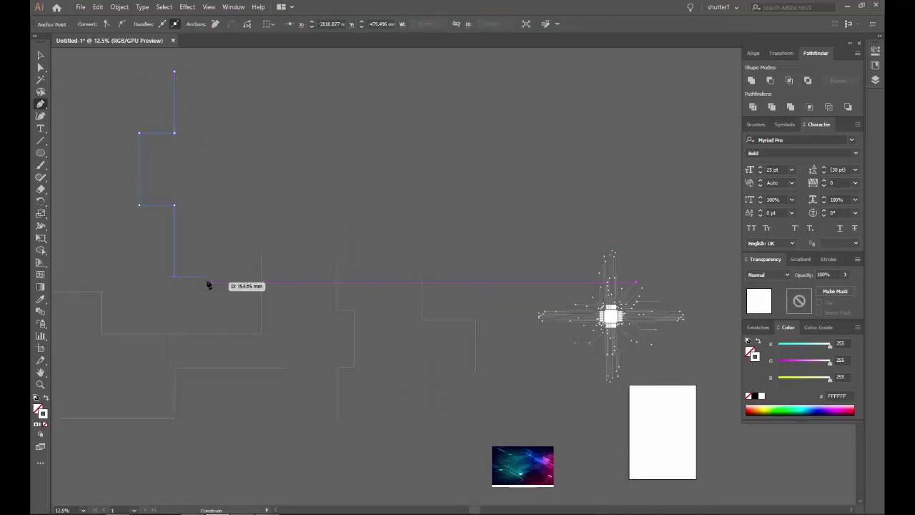
left_click(208, 277)
left_click(209, 357)
key("Escape")
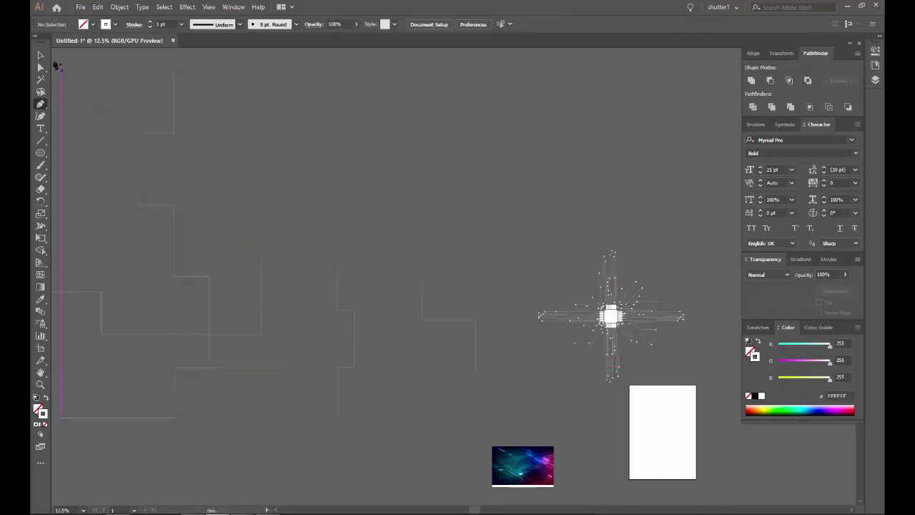
scroll(259, 229, "up", 1)
scroll(184, 268, "up", 2)
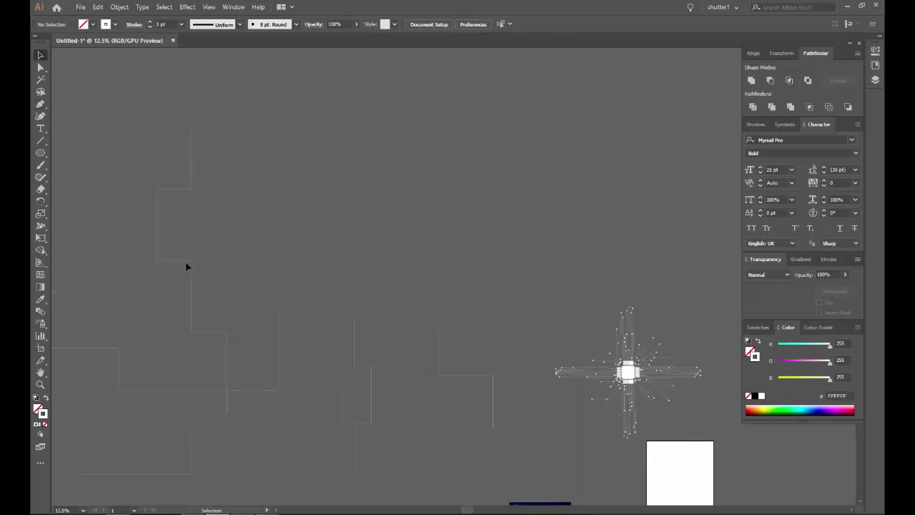
Step: Move the newest trace higher on the canvas and fit the artboard in view
left_click_drag(185, 260, 200, 187)
key("ctrl+0")
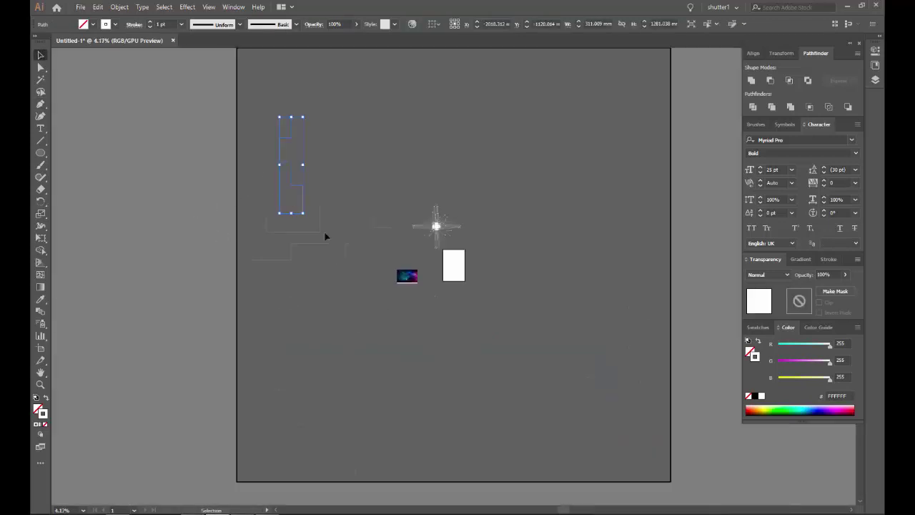
scroll(360, 191, "up", 3)
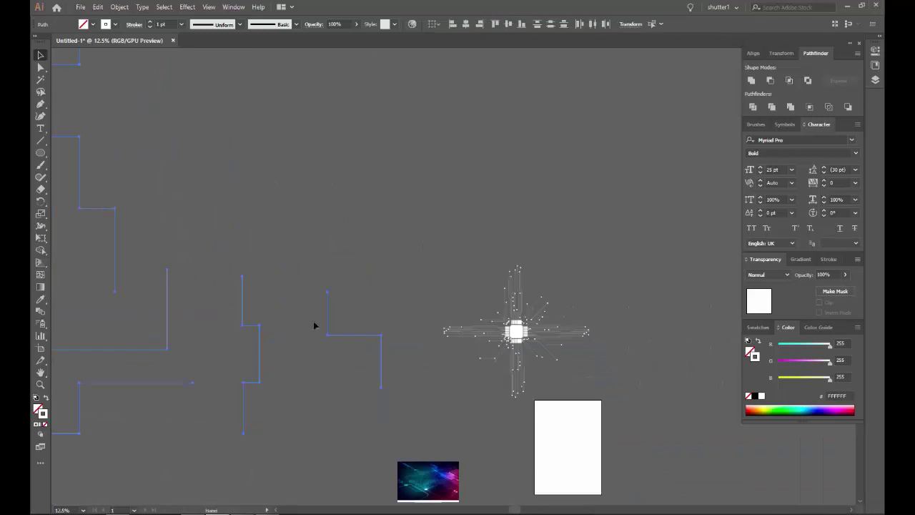
scroll(343, 333, "up", 2)
scroll(362, 300, "up", 1)
scroll(314, 257, "up", 1)
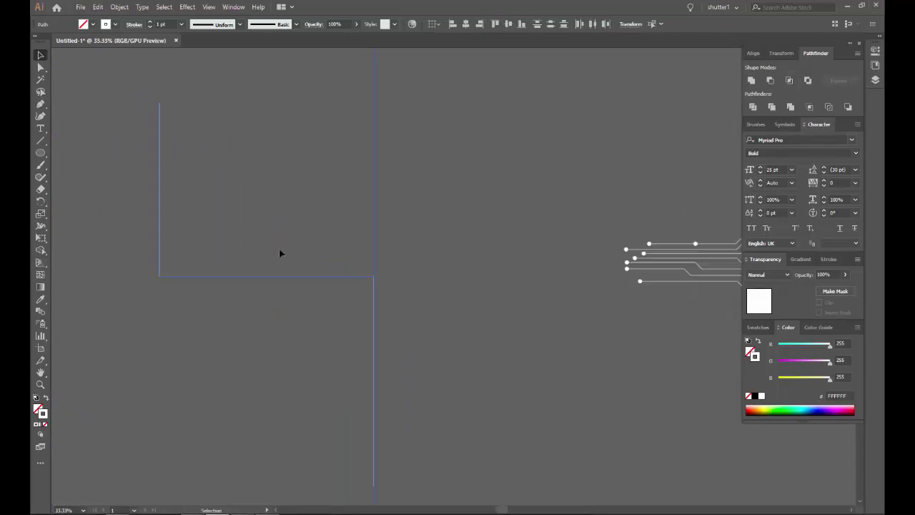
scroll(271, 239, "down", 3)
scroll(339, 241, "up", 2)
scroll(360, 267, "up", 1)
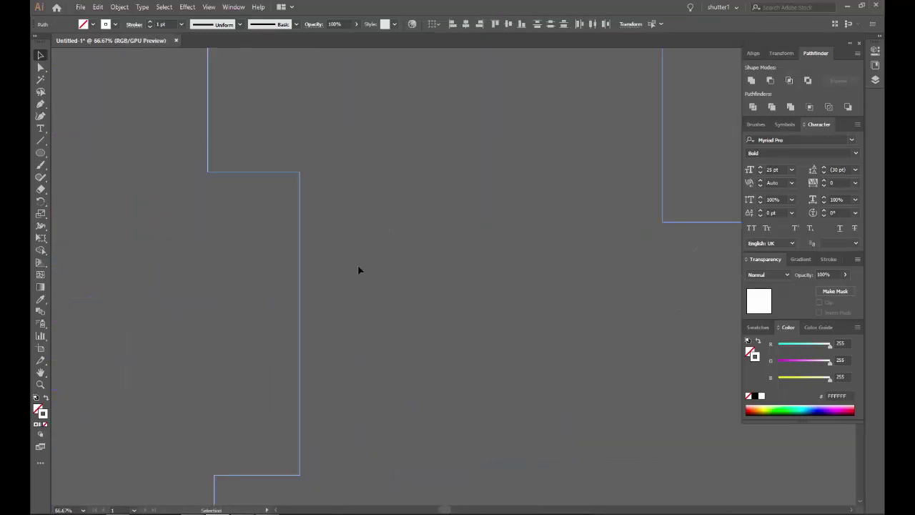
scroll(362, 191, "up", 1)
Step: Run the Round Any Corner script with millimetre units and a 15 mm starting radius
left_click(81, 8)
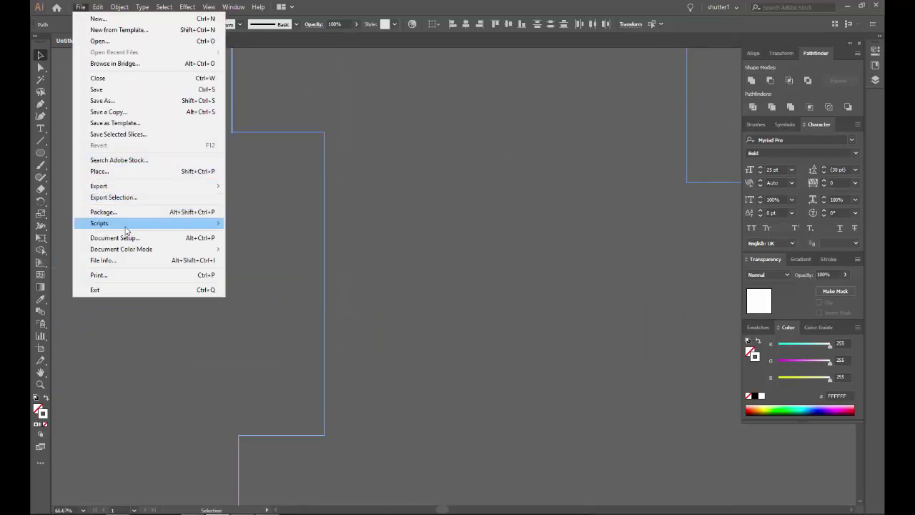
mouse_move(99, 223)
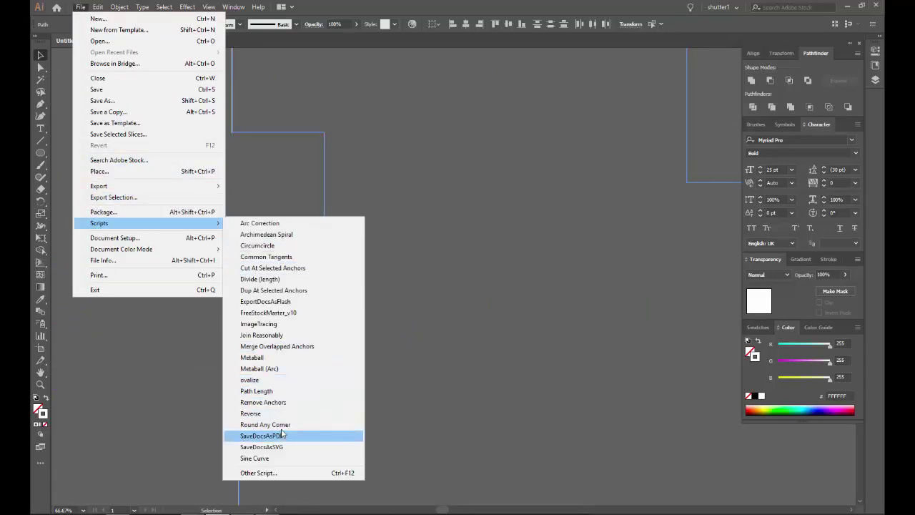
left_click(297, 426)
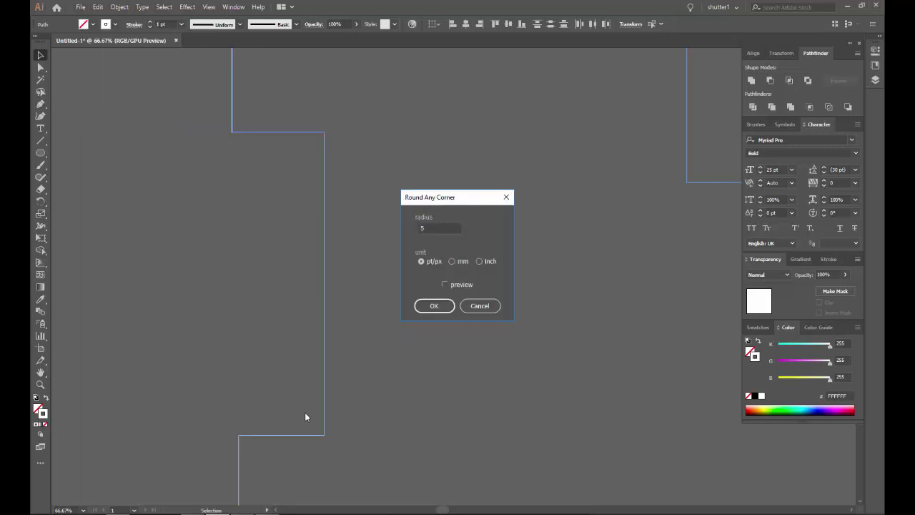
left_click(452, 262)
double_click(431, 228)
type("15")
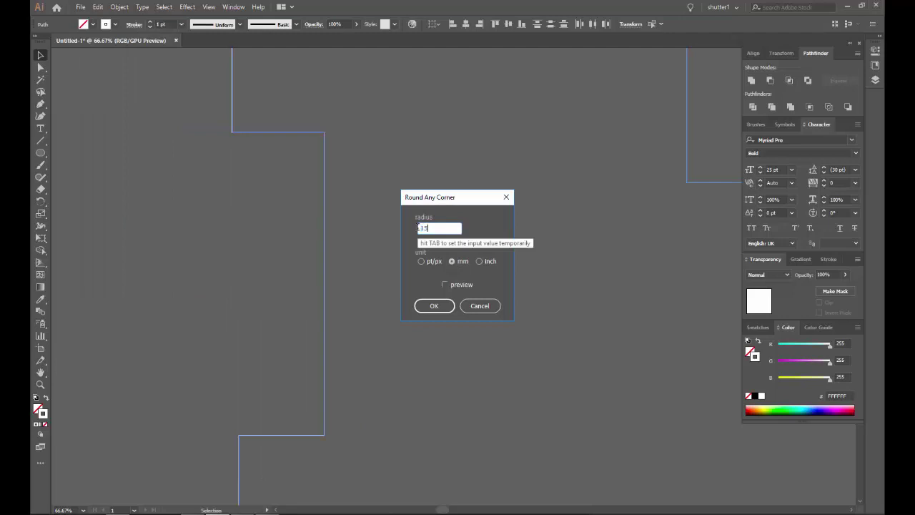
left_click(421, 261)
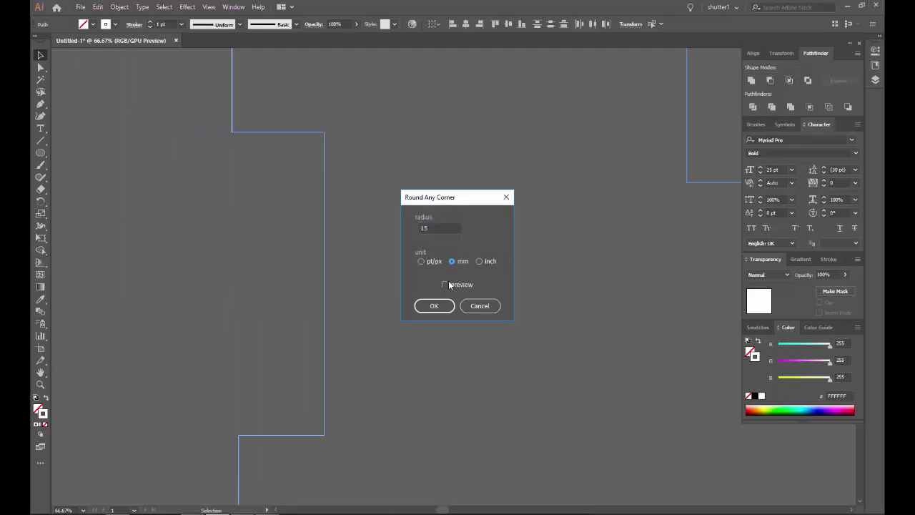
Step: Preview the rounded corners, adjust the radius to 11 mm, and apply it
left_click(446, 285)
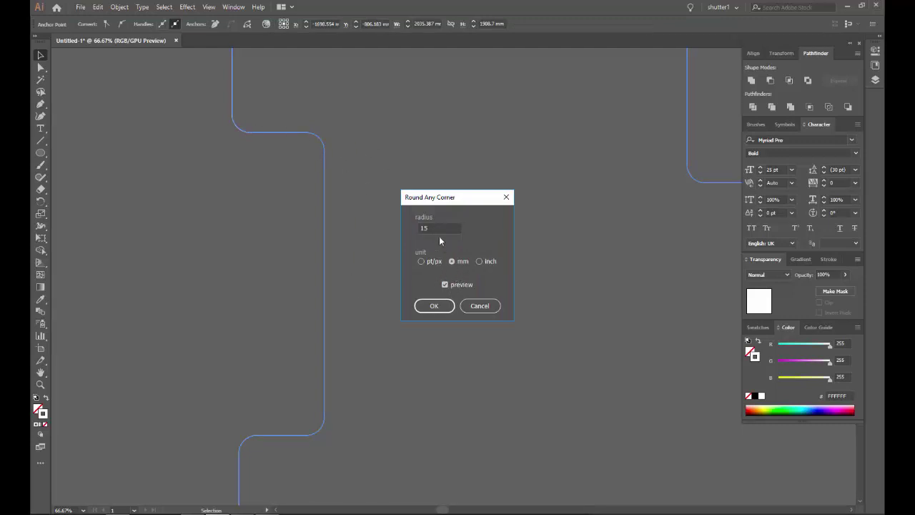
type("12")
left_click(421, 262)
double_click(434, 228)
left_click(421, 261)
left_click(451, 260)
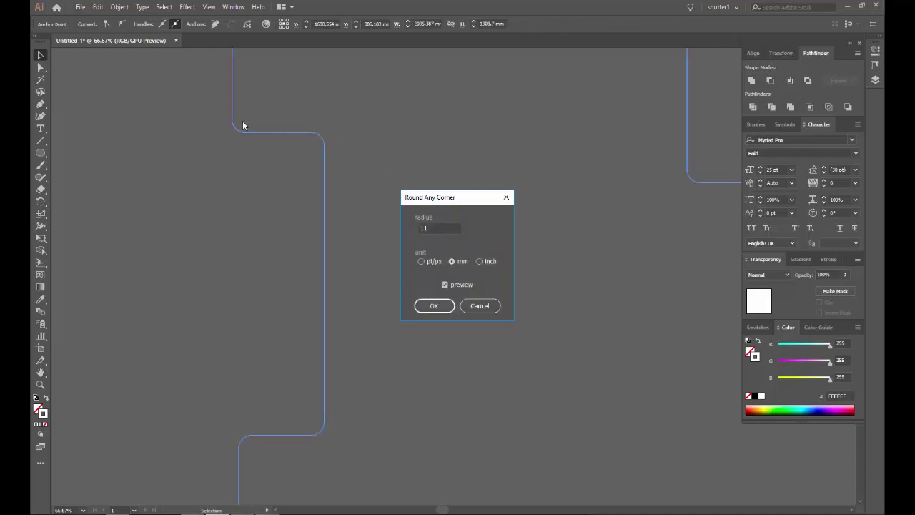
left_click(434, 306)
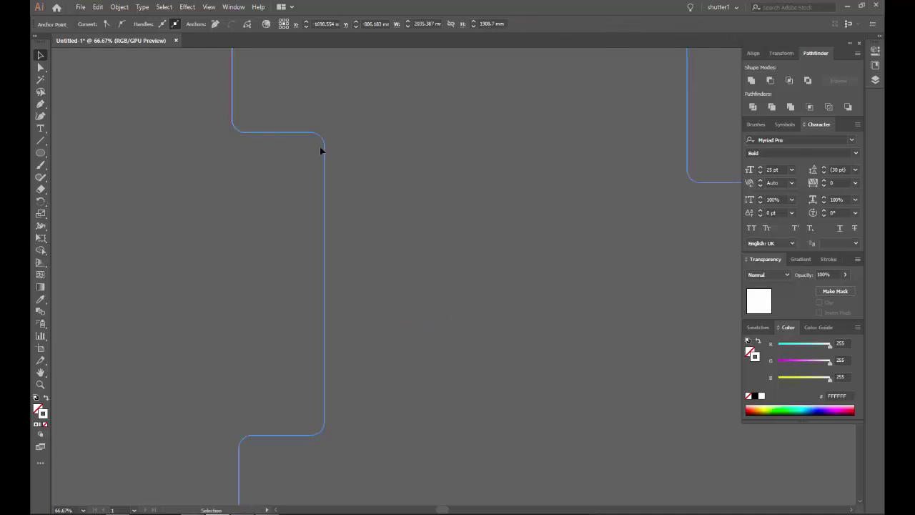
Step: Deselect, then drag the circuit path group to the right of the microchip
scroll(300, 121, "up", 5)
scroll(343, 183, "down", 5)
scroll(345, 191, "up", 3)
scroll(429, 321, "up", 3)
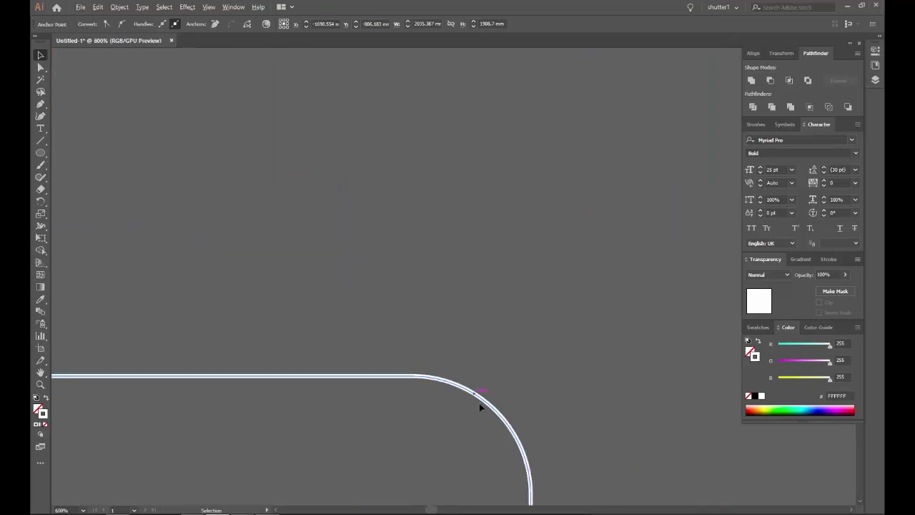
scroll(479, 406, "down", 1)
scroll(434, 385, "down", 3)
scroll(393, 380, "down", 9)
scroll(410, 369, "down", 1)
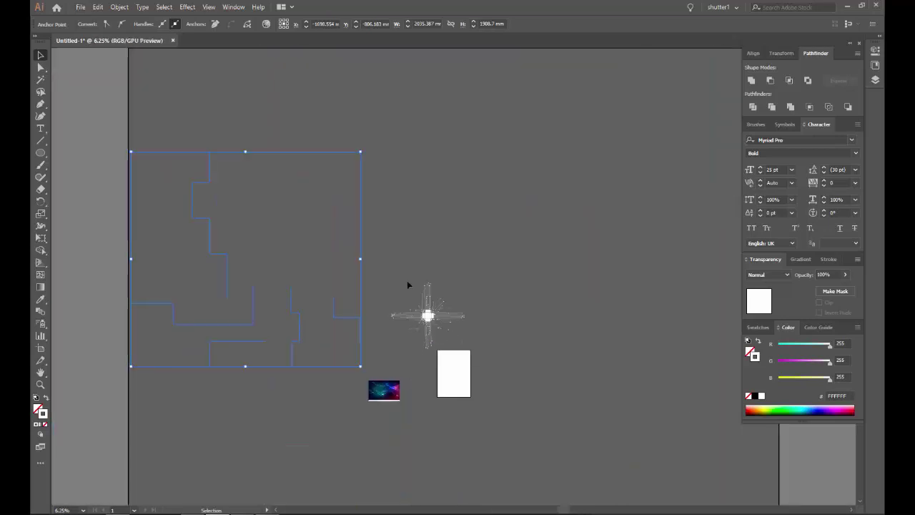
left_click(279, 221)
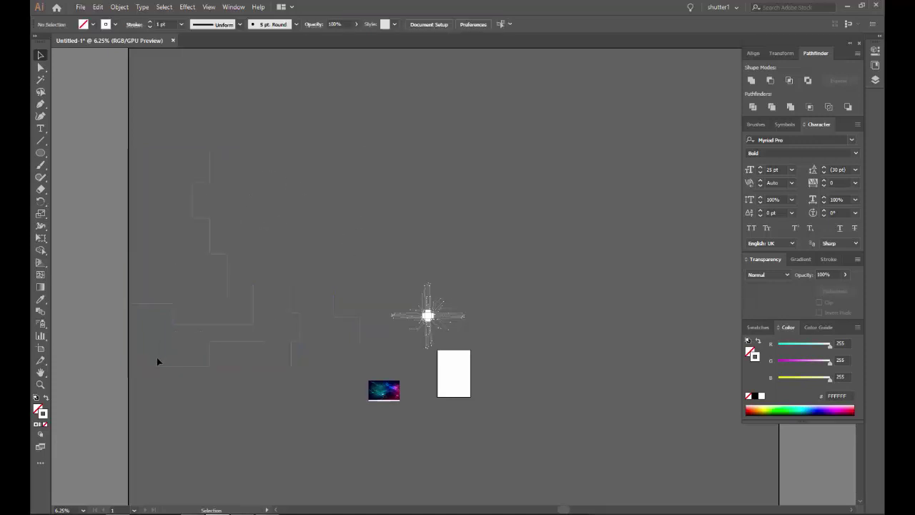
mouse_move(157, 362)
left_mouse_down()
mouse_move(296, 324)
mouse_move(647, 325)
left_mouse_up()
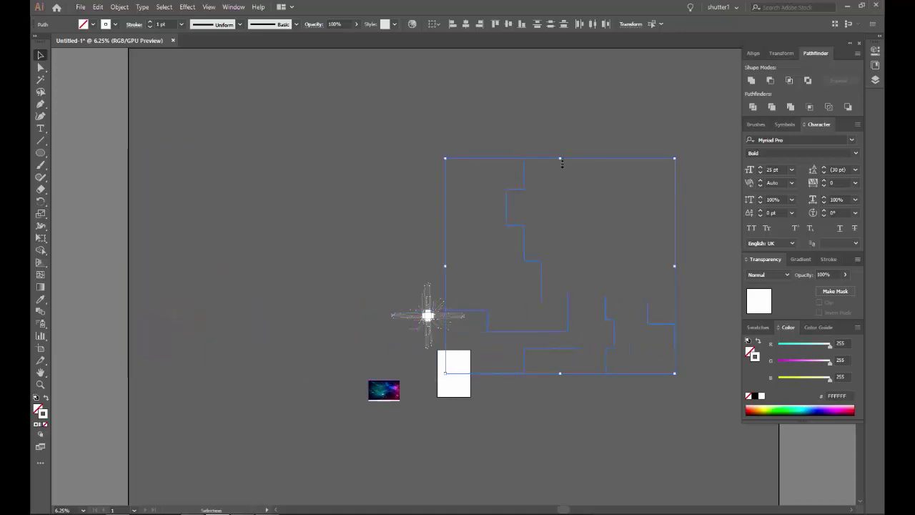
Step: Shrink the circuit group from its top edge and pan back to the paths
left_click_drag(562, 163, 551, 332)
scroll(558, 343, "up", 8)
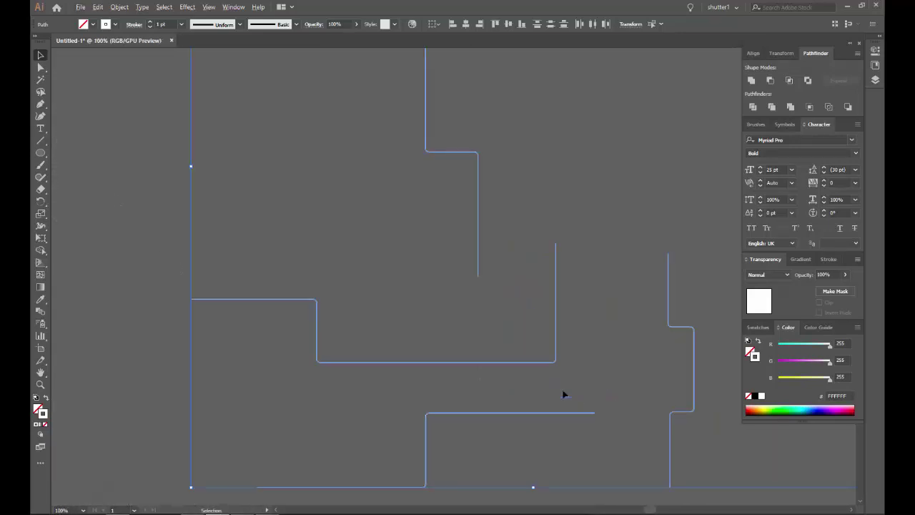
scroll(563, 394, "up", 2)
scroll(317, 171, "down", 2)
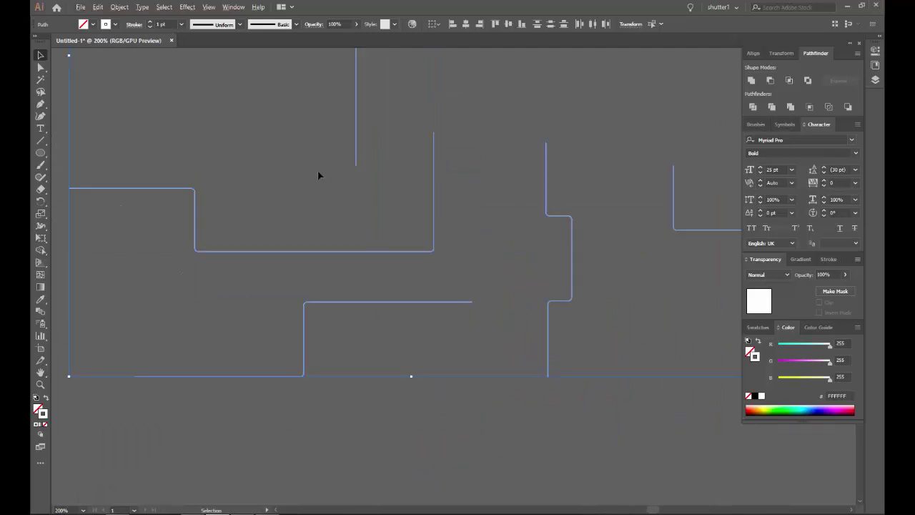
scroll(318, 171, "down", 3)
mouse_move(245, 138)
left_mouse_down()
mouse_move(535, 331)
mouse_move(561, 320)
left_mouse_up()
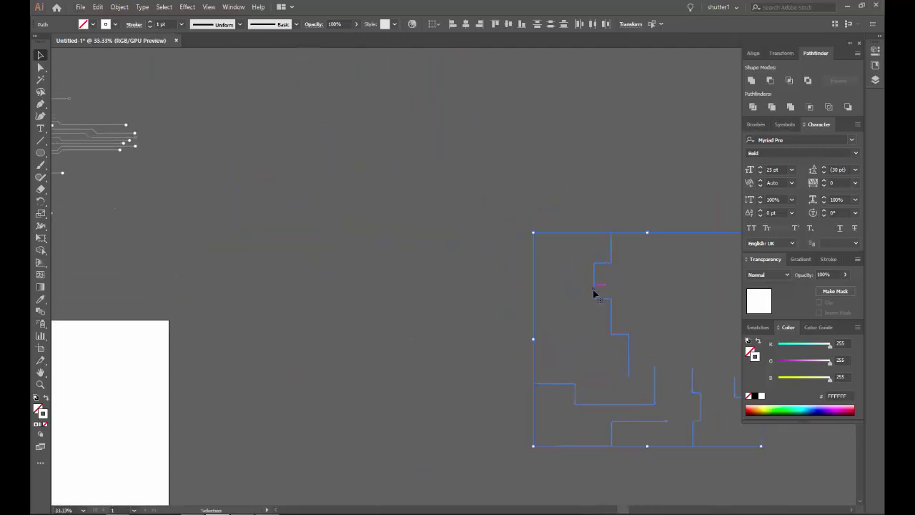
scroll(212, 138, "up", 3)
scroll(374, 147, "up", 2)
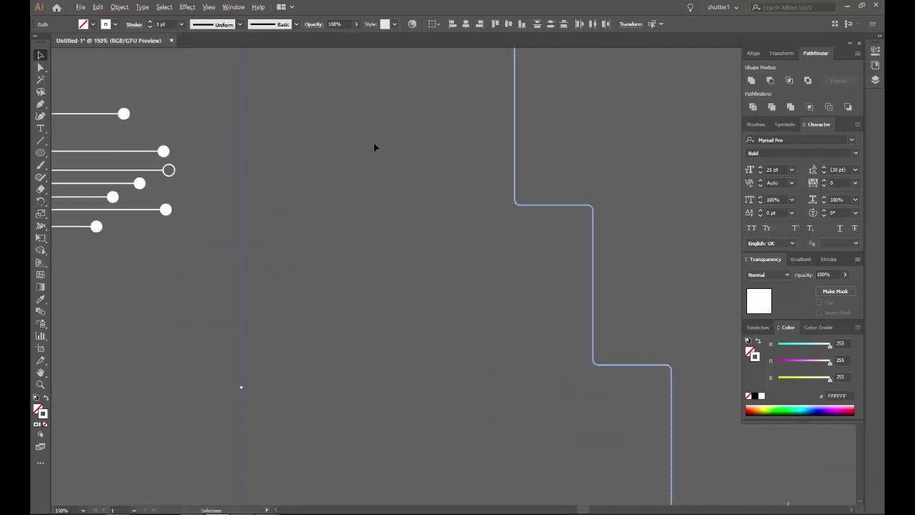
Step: Set the stepped circuit traces' stroke weight to 2 pt, then deselect
left_click(827, 259)
left_click(781, 272)
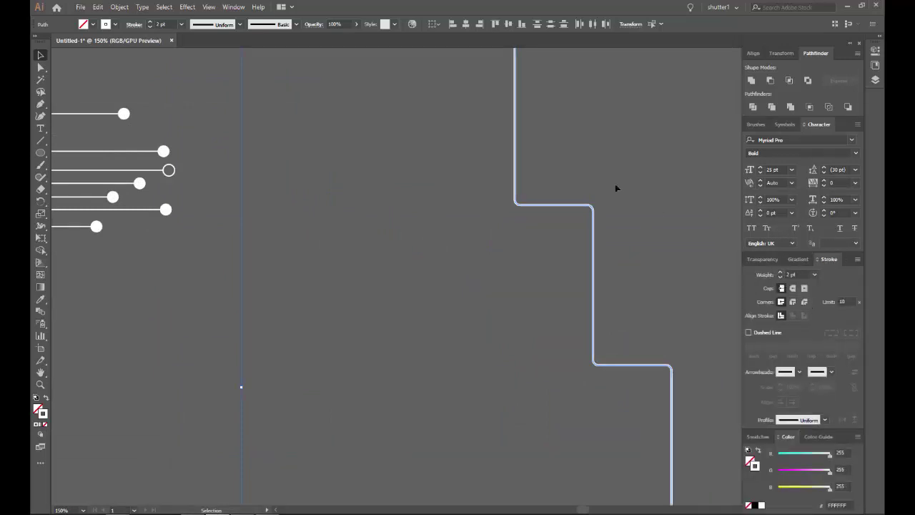
left_click(577, 166)
scroll(604, 205, "down", 2)
scroll(543, 179, "down", 1)
scroll(492, 224, "down", 1)
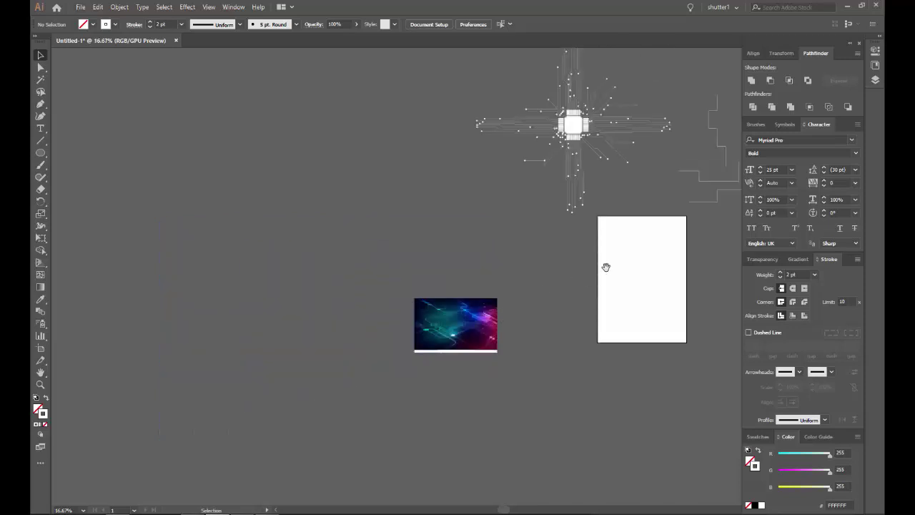
Step: Drag several circuit lines together into an overlapping cluster
left_click_drag(323, 306, 449, 165)
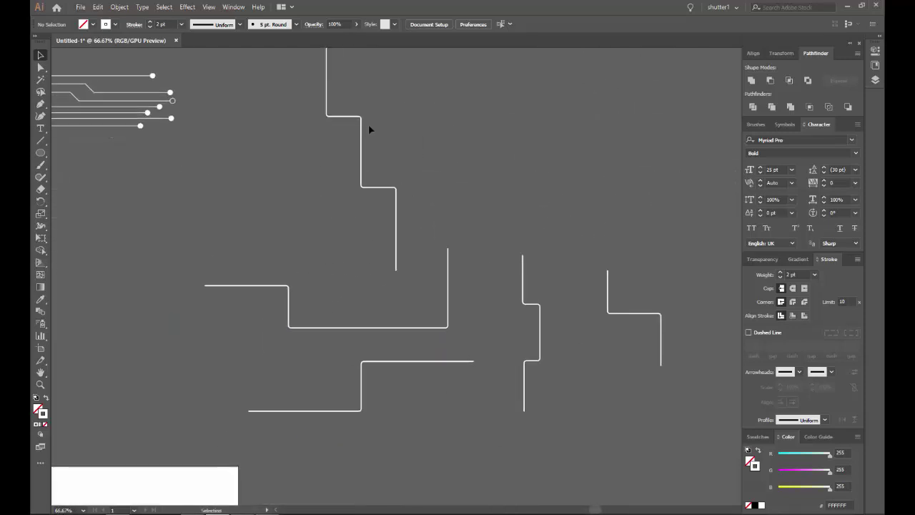
left_click_drag(360, 170, 339, 358)
left_click_drag(528, 312, 545, 181)
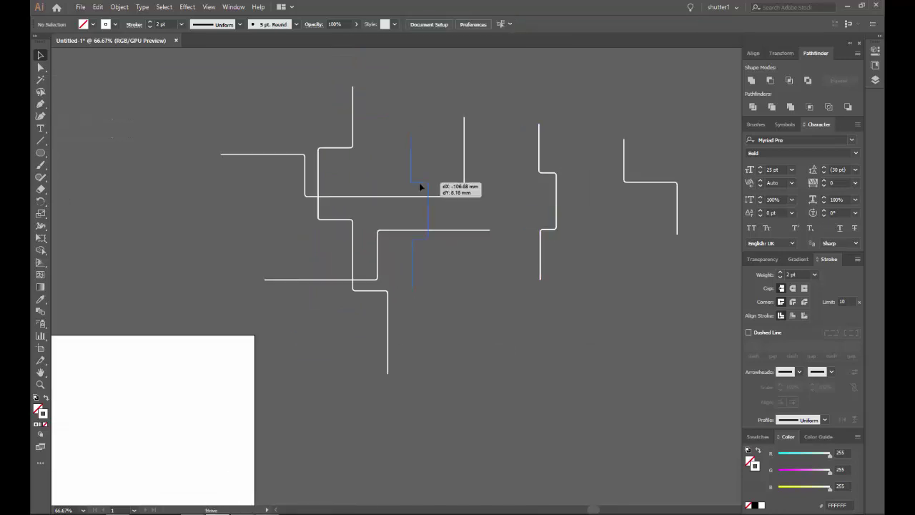
left_click_drag(419, 186, 419, 187)
Step: Extend the horizontal endpoint of the right-hand L-shaped path with Direct Selection
left_click(624, 177)
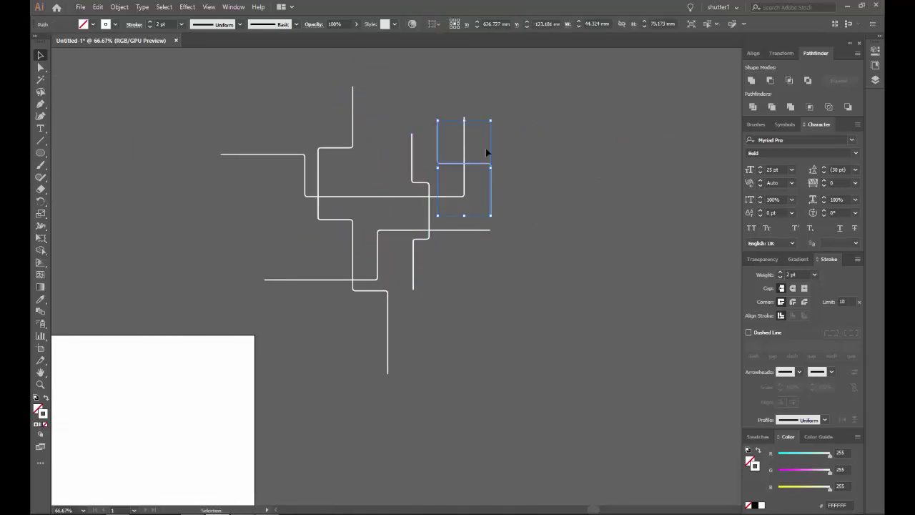
key("ctrl+1")
key("a")
scroll(556, 206, "down", 5)
left_click(451, 225)
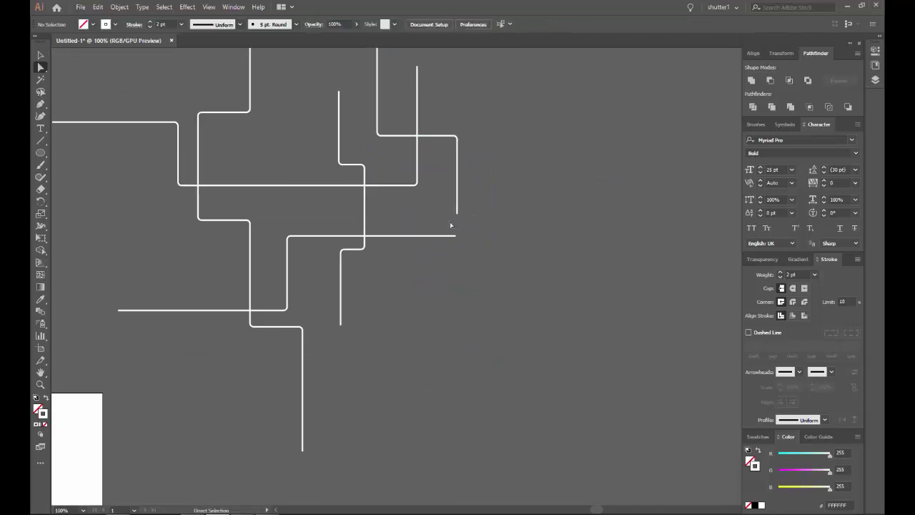
scroll(458, 229, "up", 1)
scroll(461, 240, "up", 1)
left_click_drag(463, 258, 532, 260)
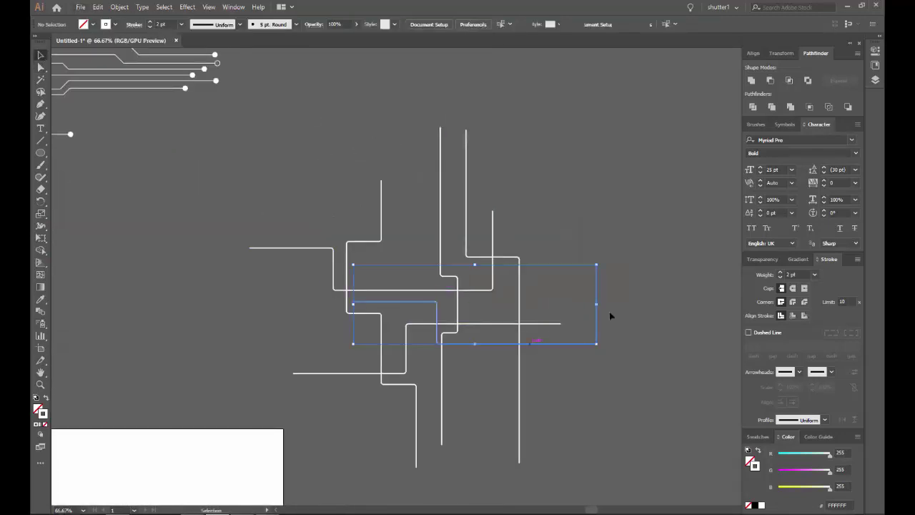
Step: Move another path left into the cluster and lengthen its horizontal and vertical lines
left_click_drag(597, 308, 356, 308)
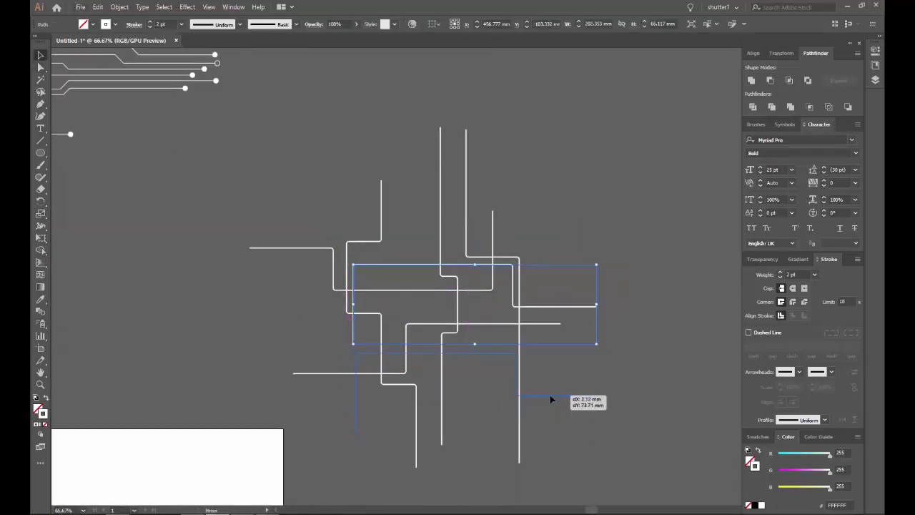
left_click_drag(489, 282, 382, 296)
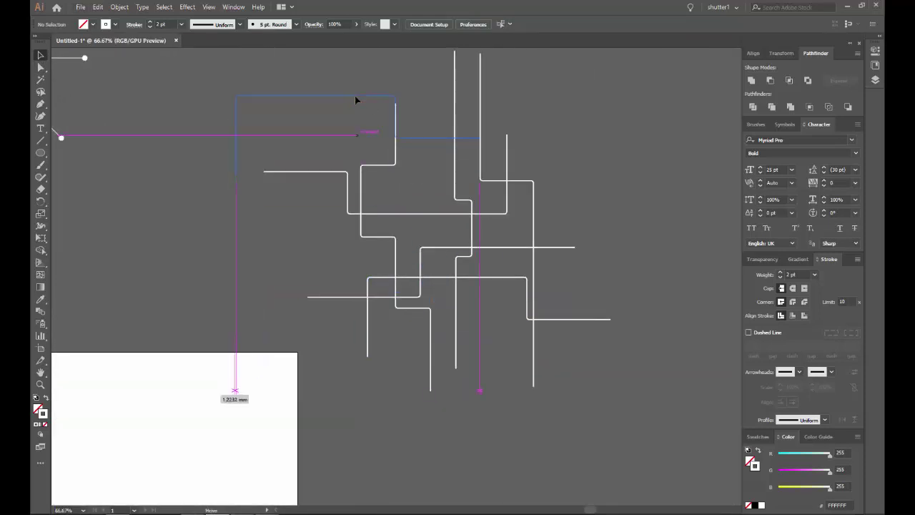
key("a")
left_click_drag(316, 205, 663, 207)
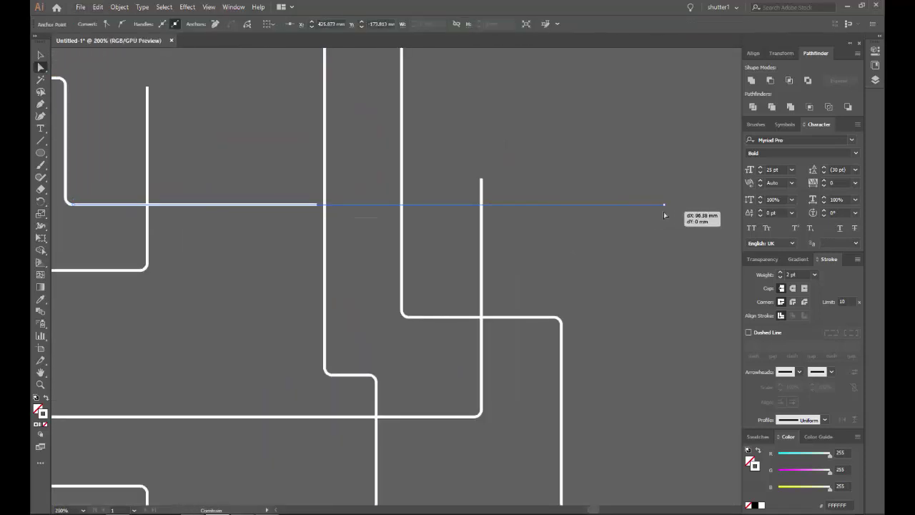
left_click_drag(416, 336, 424, 101)
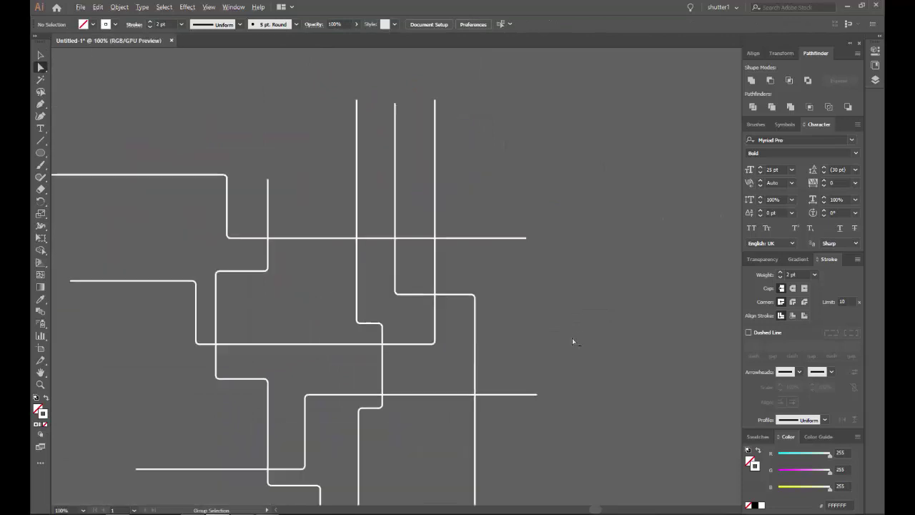
Step: Position the duplicate line cluster over the original and reposition a horizontal segment
left_click_drag(363, 259, 635, 260)
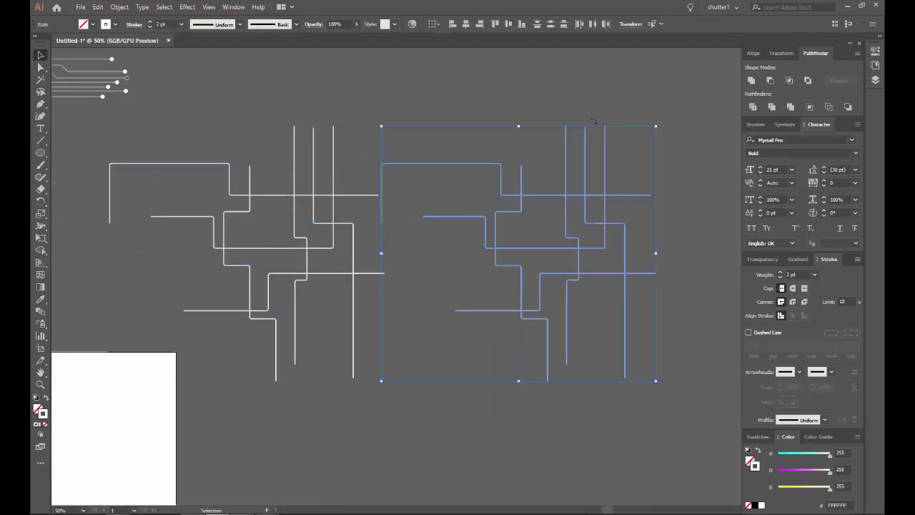
left_click_drag(686, 236, 654, 363)
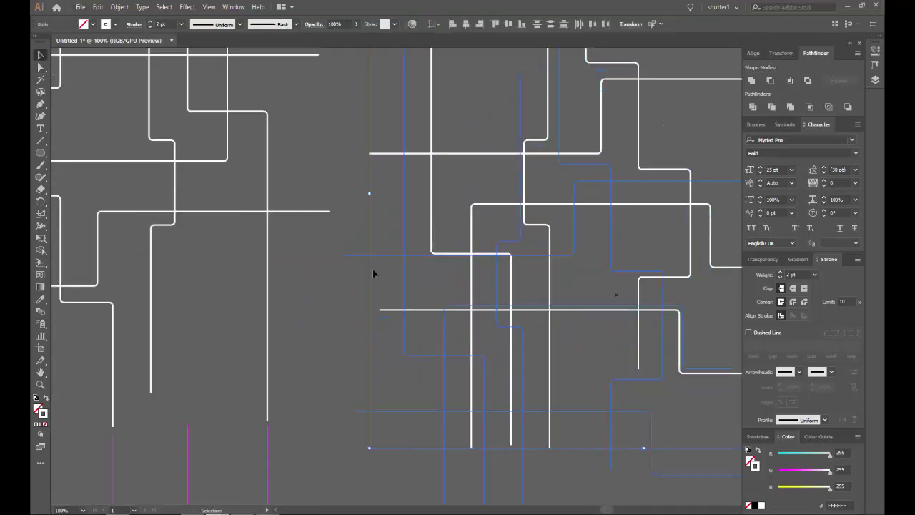
left_click_drag(436, 313, 393, 239)
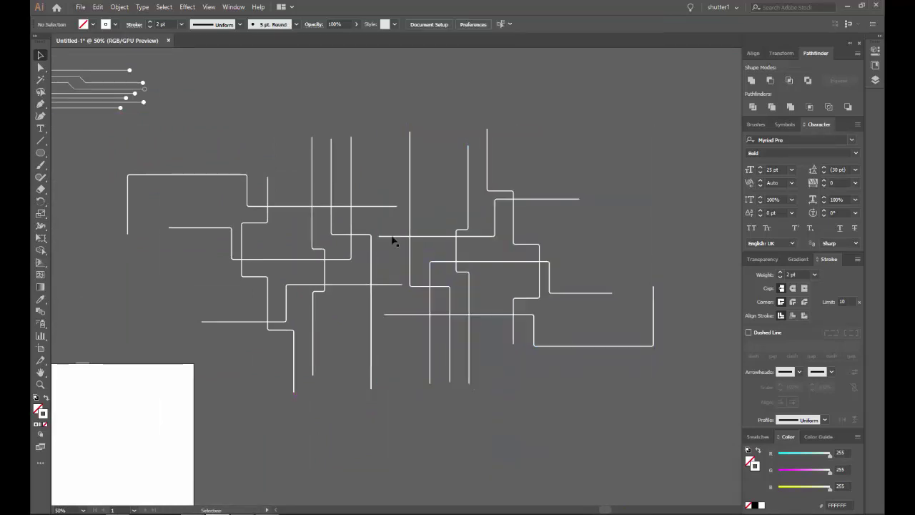
key("ctrl+1")
key("a")
left_click(645, 267)
mouse_move(444, 277)
left_mouse_down()
mouse_move(174, 310)
mouse_move(423, 304)
left_mouse_up()
Step: Extend one segment's endpoint and move another horizontal segment down-left
scroll(174, 310, "down", 2)
scroll(317, 287, "up", 3)
scroll(544, 311, "down", 2)
scroll(331, 368, "up", 3)
mouse_move(331, 368)
left_mouse_down()
mouse_move(431, 292)
mouse_move(143, 287)
left_mouse_up()
scroll(431, 294, "down", 2)
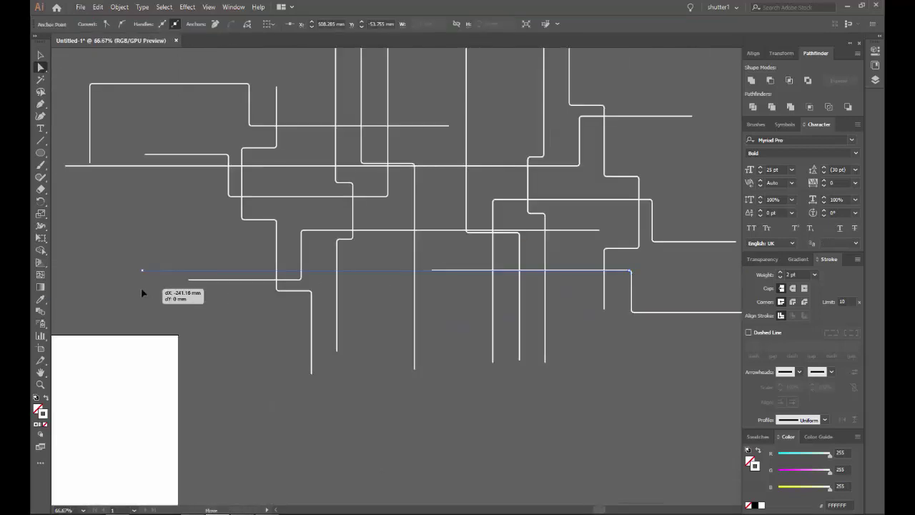
scroll(372, 322, "down", 2)
left_click(427, 357)
scroll(426, 359, "up", 2)
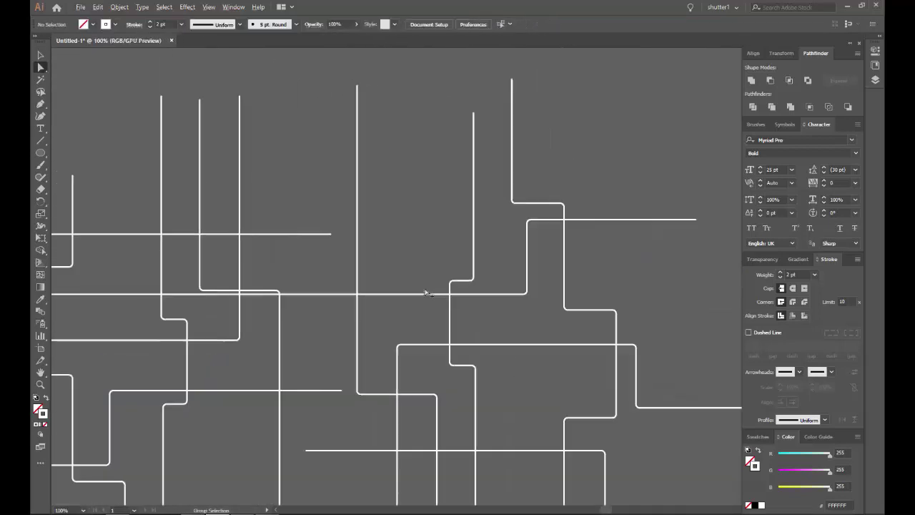
scroll(398, 299, "down", 2)
mouse_move(484, 286)
left_mouse_down()
mouse_move(339, 357)
mouse_move(484, 286)
mouse_move(396, 384)
left_mouse_up()
Step: Move the L-shaped path up and to the left
key("v")
scroll(595, 369, "down", 2)
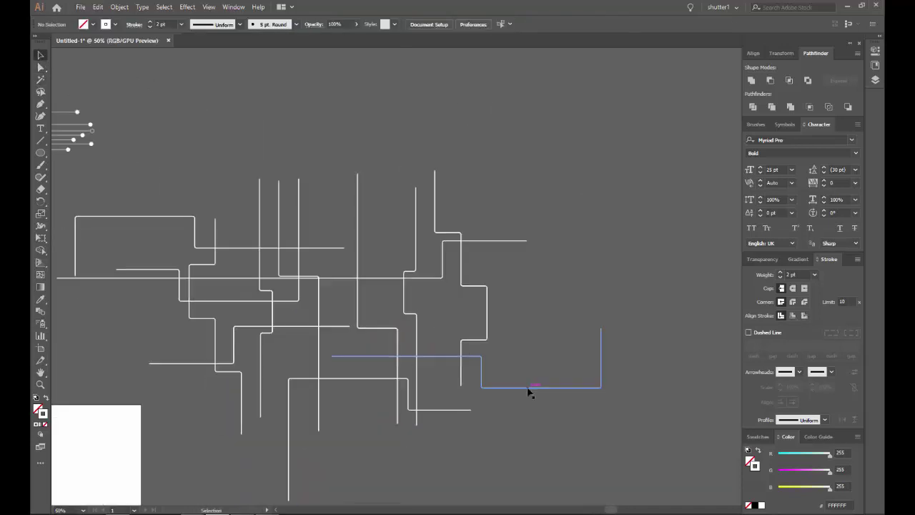
left_click_drag(527, 385, 359, 222)
scroll(272, 217, "up", 2)
Step: Shorten the two vertical lines by dragging their top anchors down
key("a")
left_click(285, 147)
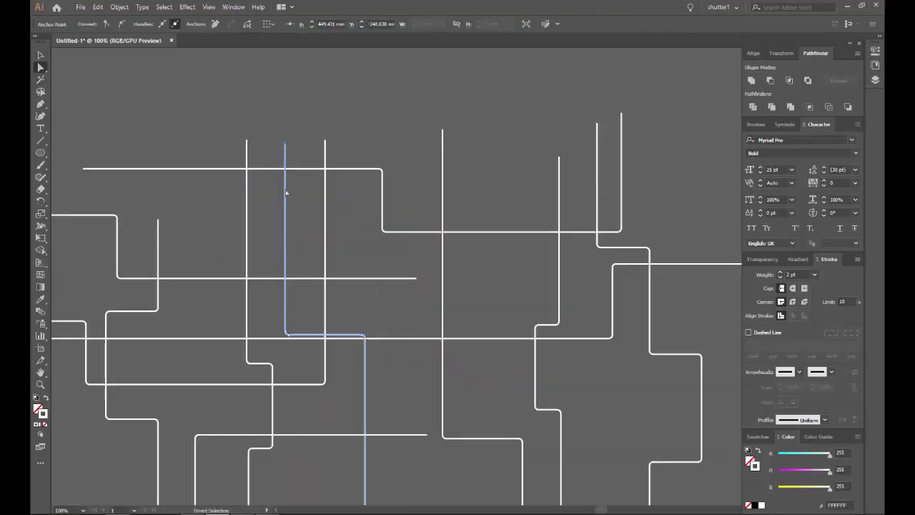
scroll(289, 153, "up", 2)
left_click_drag(280, 132, 286, 432)
scroll(365, 321, "down", 3)
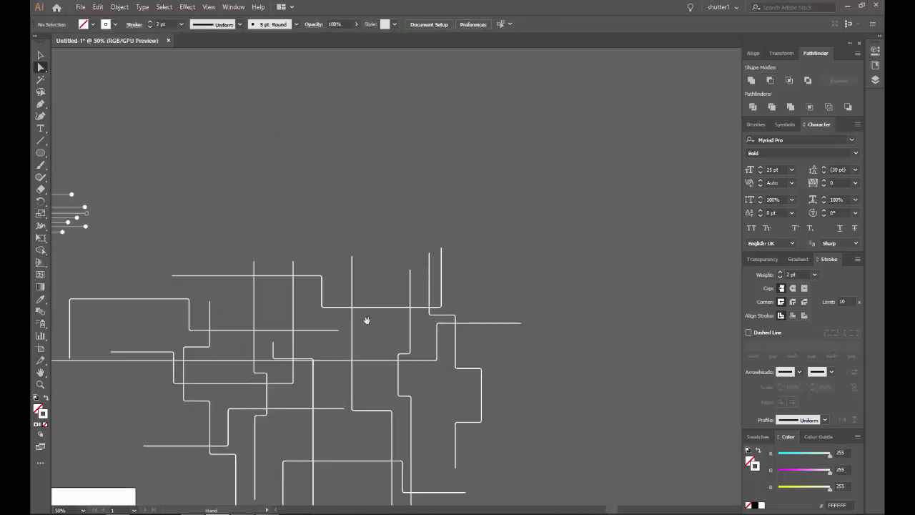
scroll(431, 179, "up", 4)
left_click_drag(365, 178, 364, 466)
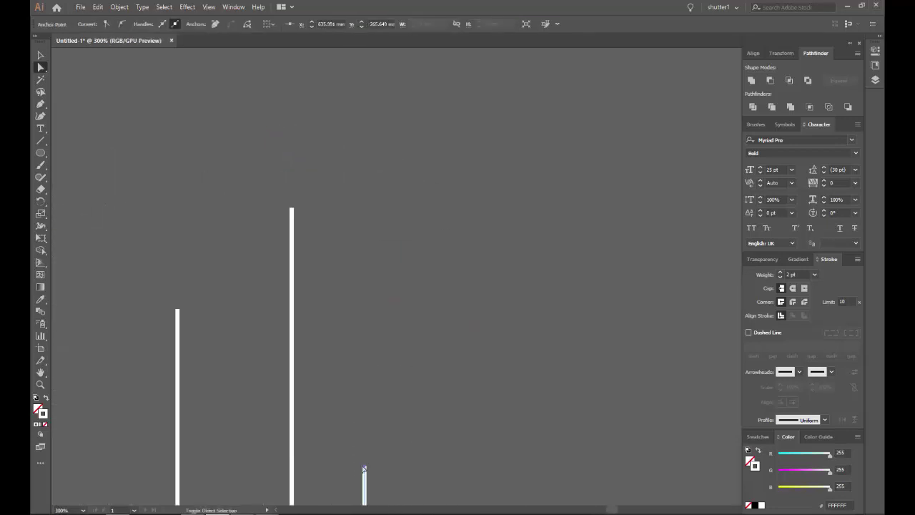
left_click(534, 326)
scroll(534, 326, "down", 3)
scroll(611, 279, "down", 1)
scroll(611, 278, "down", 1)
Step: Select all the circuit lines and combine them with Object > Group
key("v")
left_click_drag(312, 224, 272, 125)
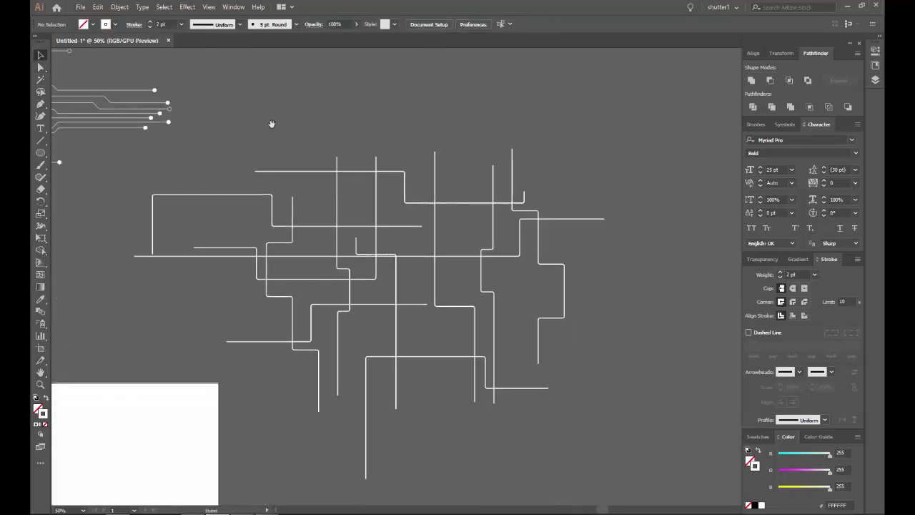
left_click(562, 284)
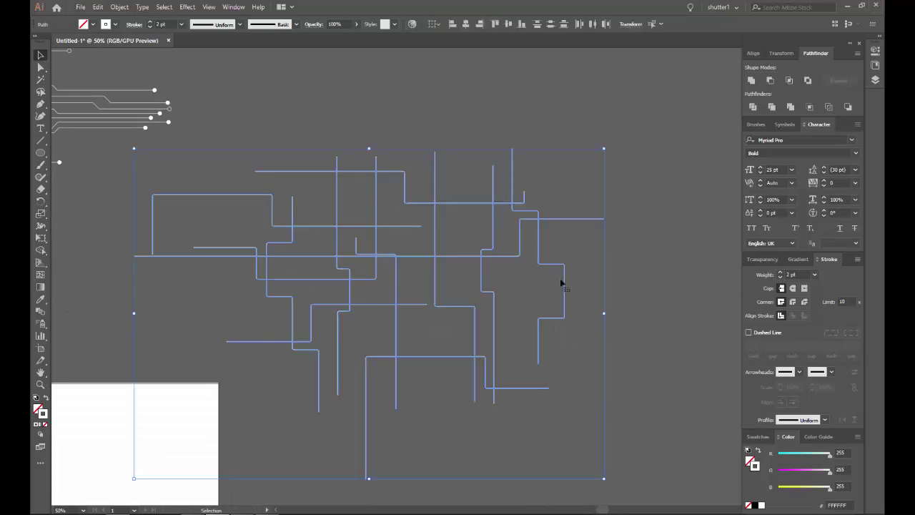
left_click(100, 8)
mouse_move(119, 7)
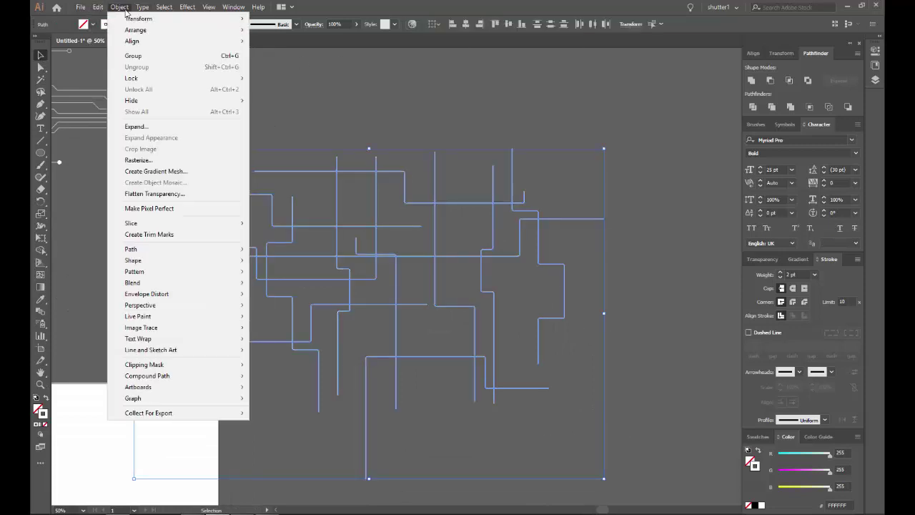
left_click(133, 56)
left_click(330, 136)
scroll(292, 266, "down", 1)
scroll(292, 266, "down", 1)
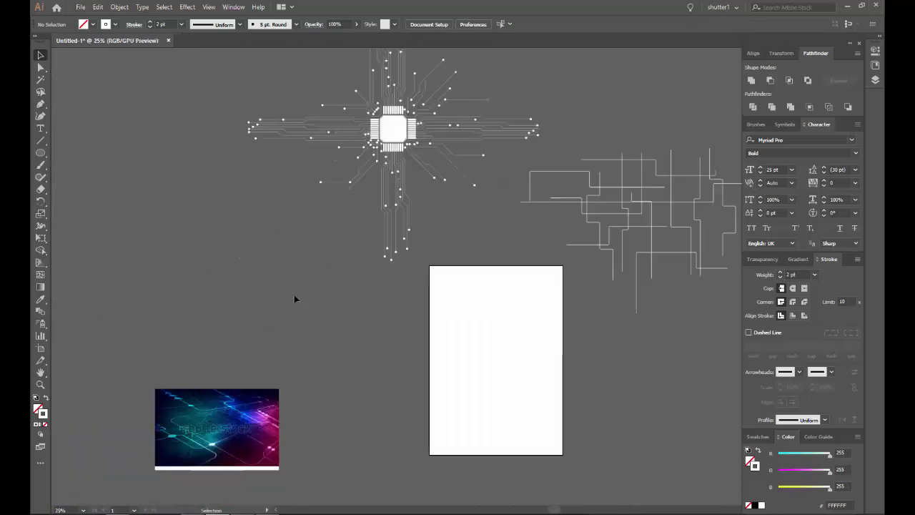
scroll(294, 299, "down", 3)
Step: Pick a trace-end circle on the microchip to copy it
scroll(261, 325, "up", 5)
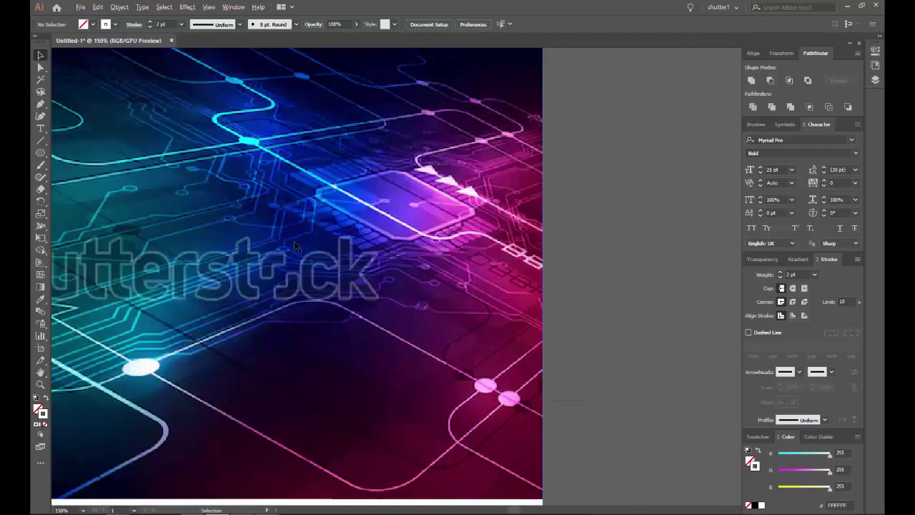
scroll(297, 246, "down", 4)
scroll(359, 168, "up", 3)
scroll(251, 127, "up", 3)
scroll(324, 299, "up", 1)
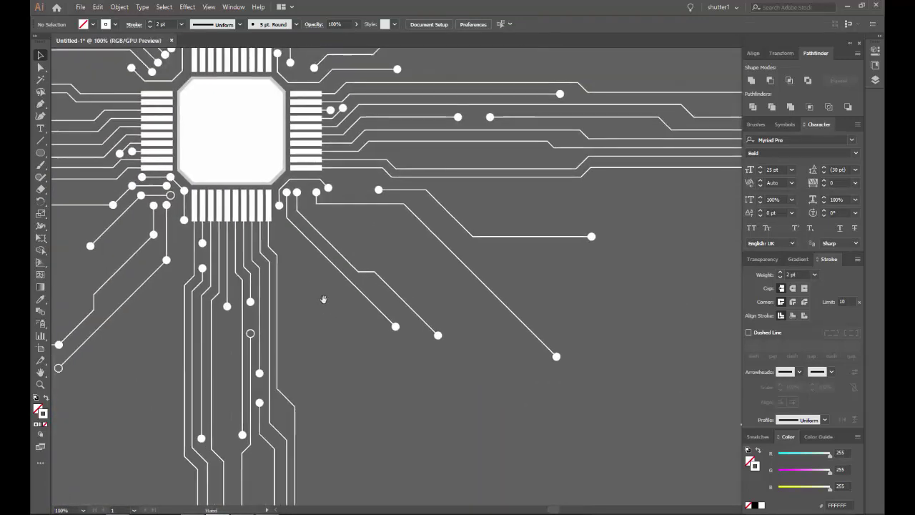
scroll(324, 299, "up", 2)
scroll(409, 338, "up", 2)
left_click(356, 291)
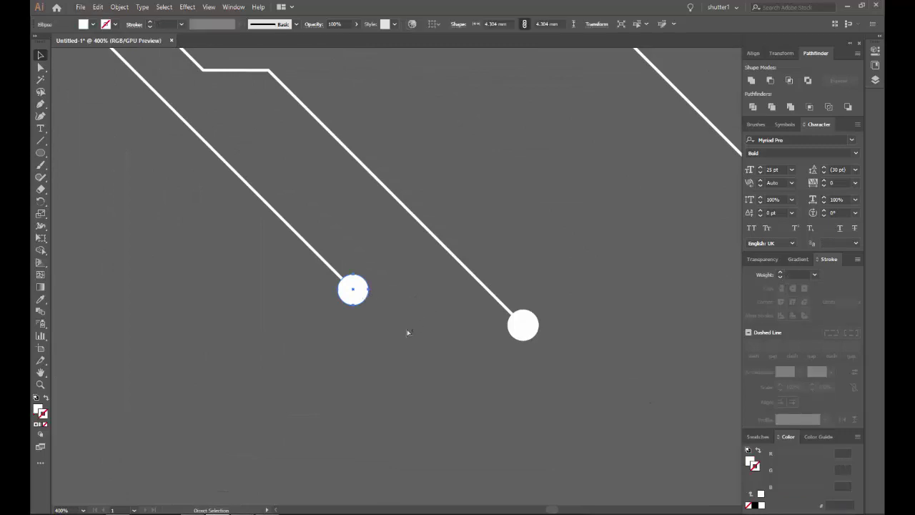
left_click(385, 341)
scroll(385, 342, "down", 3)
scroll(385, 342, "down", 3)
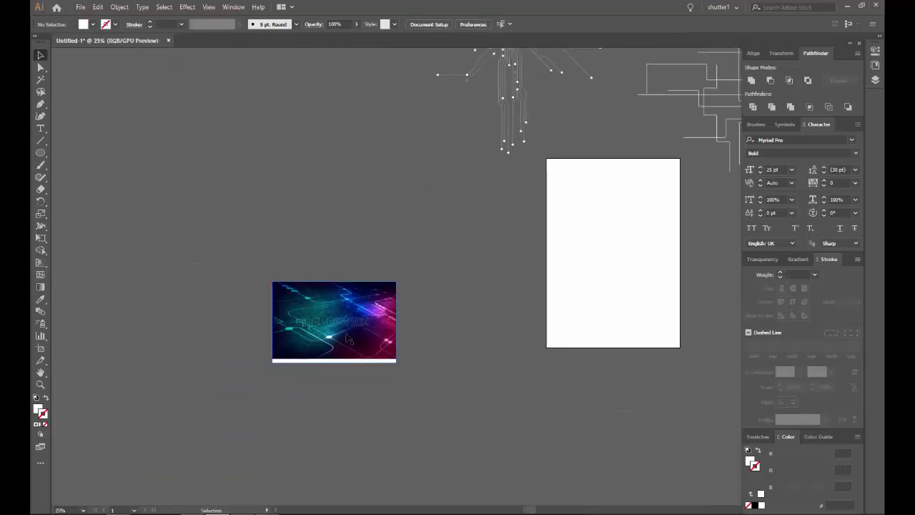
scroll(310, 281, "up", 4)
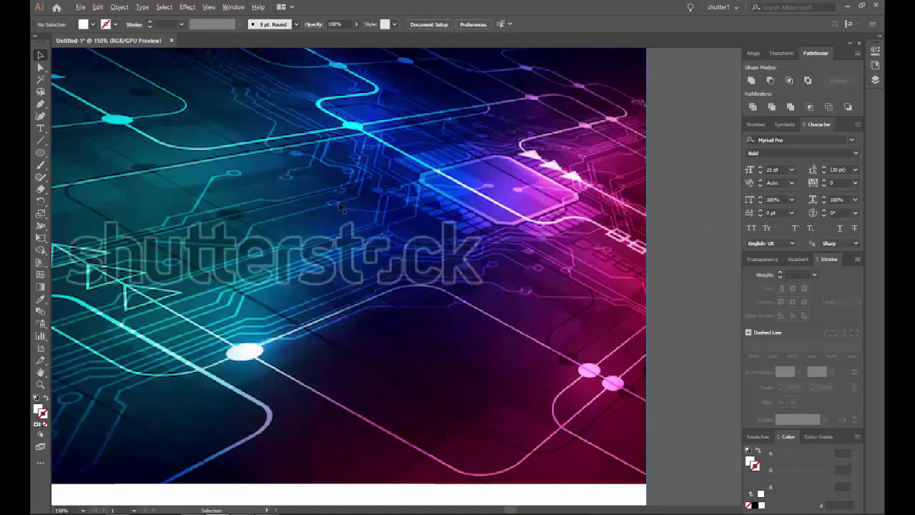
scroll(341, 207, "down", 3)
scroll(340, 300, "down", 2)
scroll(341, 301, "up", 2)
scroll(359, 274, "up", 3)
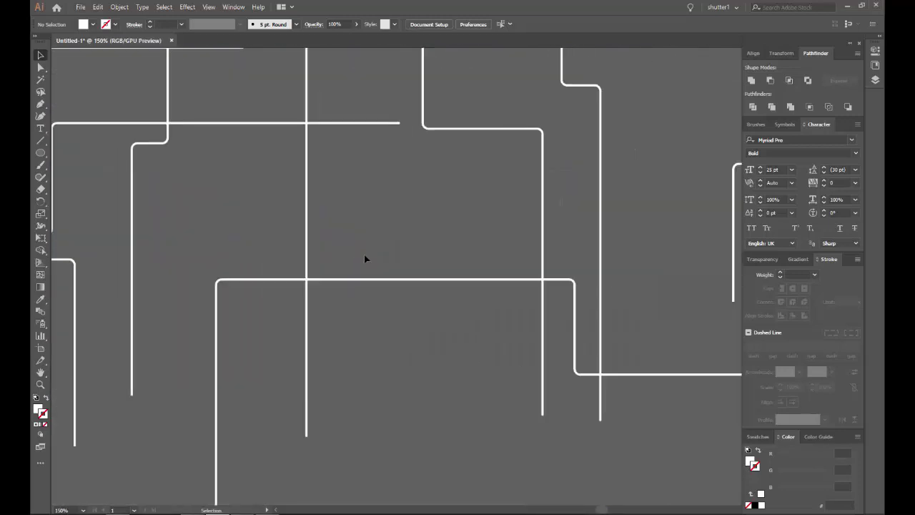
Step: Paste the white circle onto the circuit lines and scale it larger
key("ctrl+v")
scroll(453, 276, "up", 3)
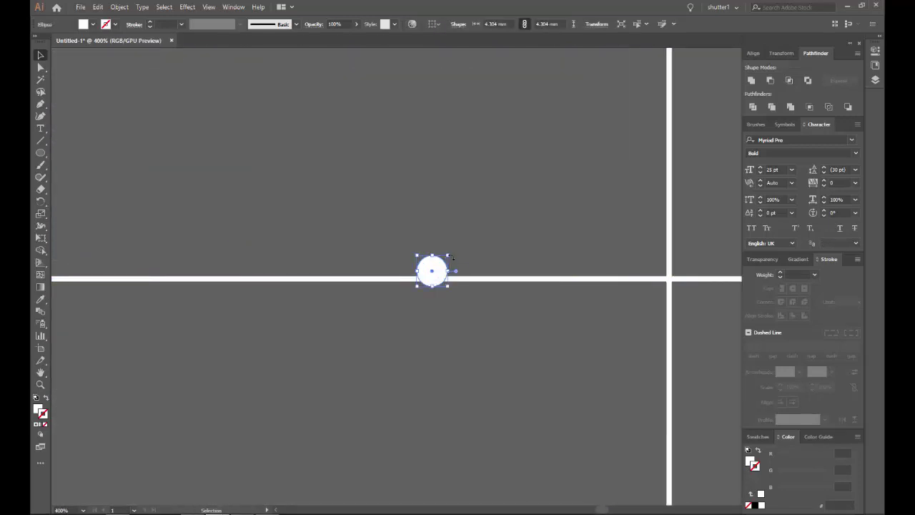
left_click_drag(451, 254, 505, 236)
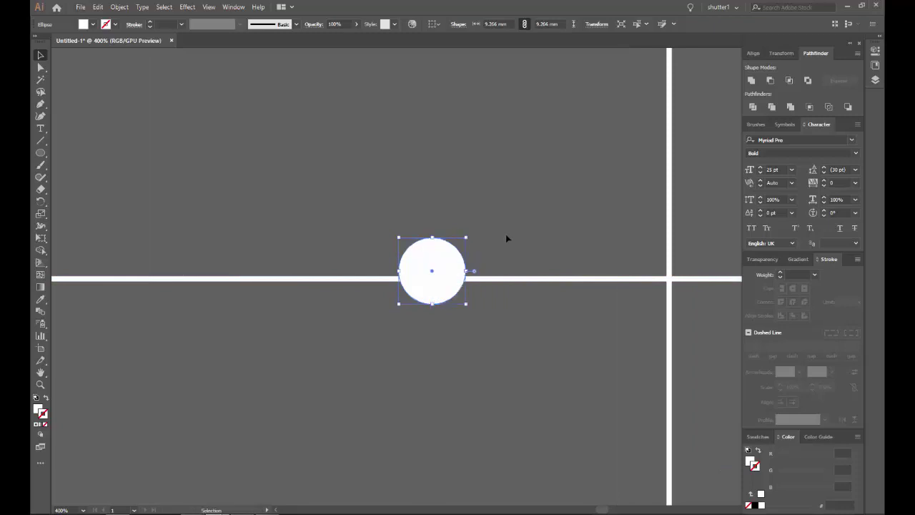
left_click(505, 235)
scroll(493, 239, "down", 1)
left_click(449, 261)
scroll(357, 243, "right", 3)
left_click(309, 235)
scroll(300, 257, "up", 1)
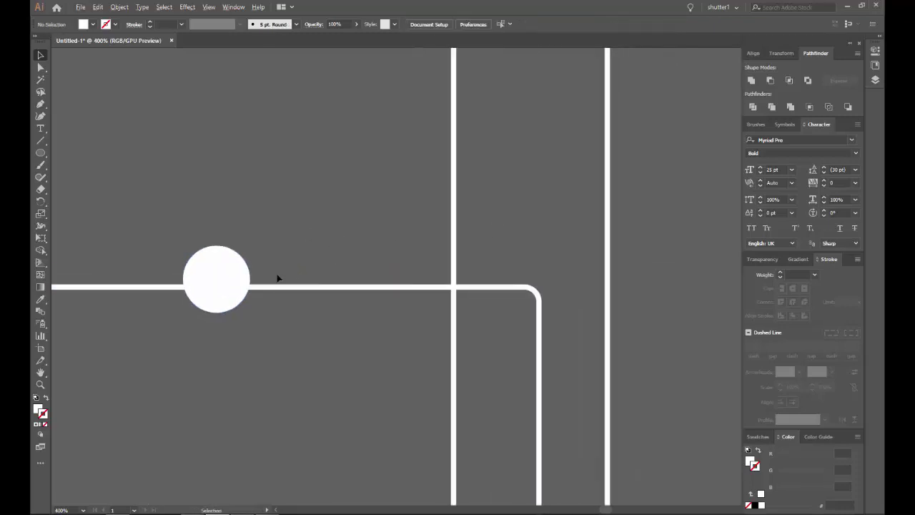
Step: Place the enlarged circle on the end of a horizontal line and select it with the lines
left_click_drag(219, 284, 449, 289)
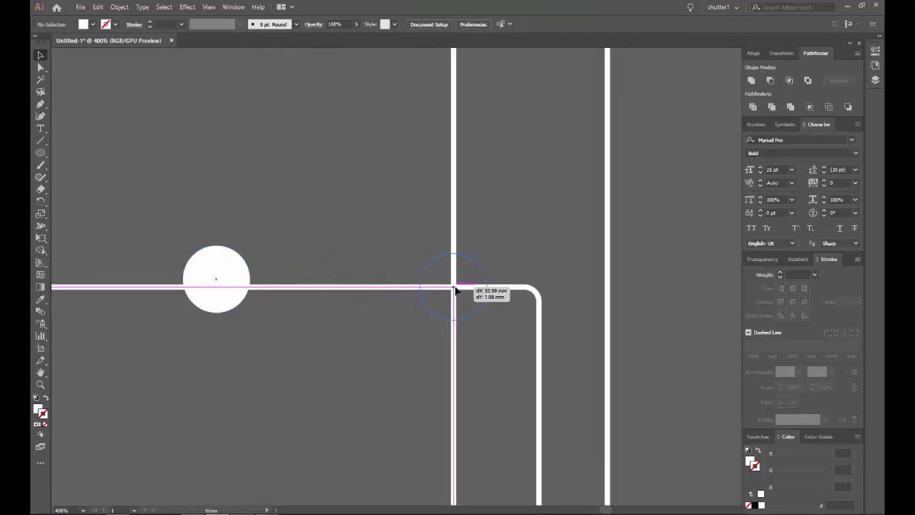
scroll(455, 289, "down", 5)
left_click_drag(391, 255, 458, 335)
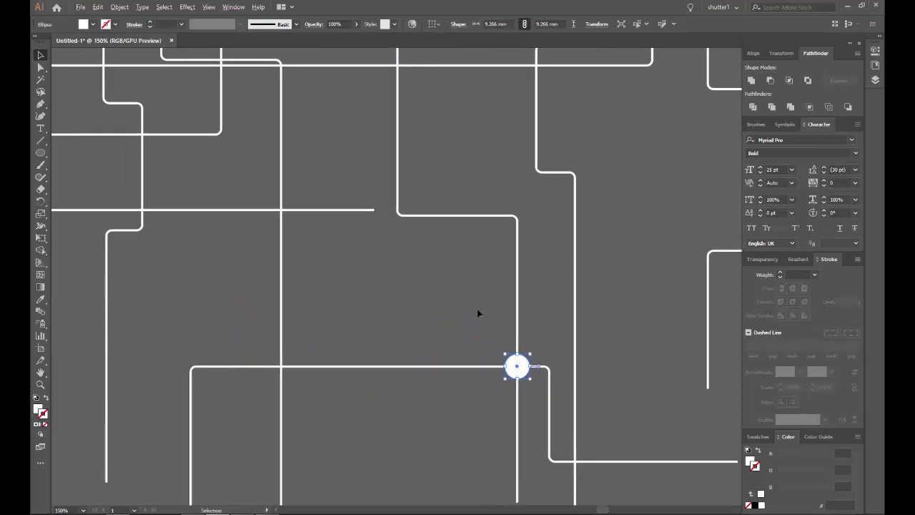
scroll(478, 312, "down", 3)
left_click_drag(492, 330, 593, 323)
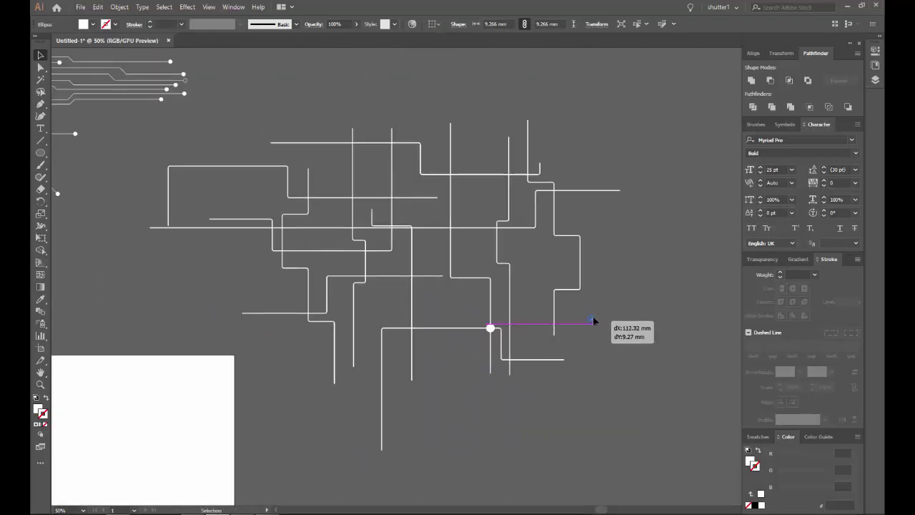
scroll(600, 303, "down", 2)
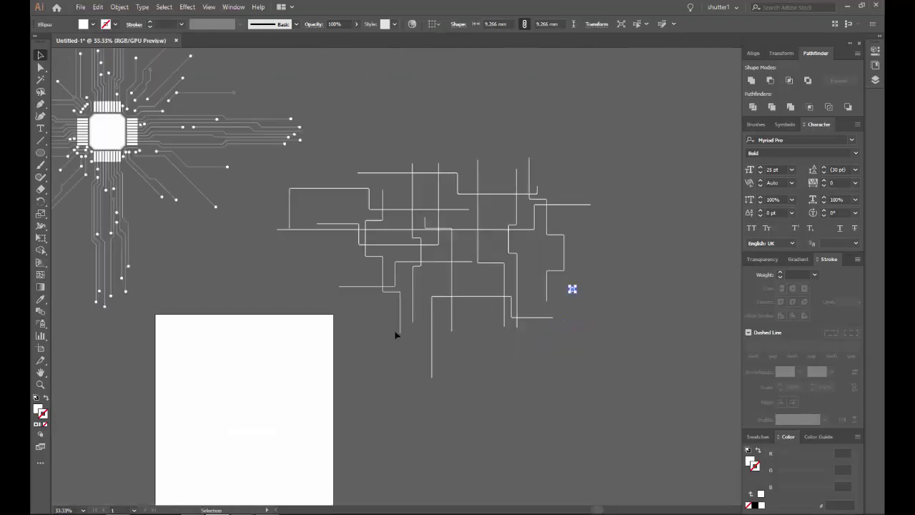
left_click_drag(336, 363, 376, 139)
Step: Run the Dup At Selected Anchors script to copy the white circle onto every line anchor
left_click(81, 8)
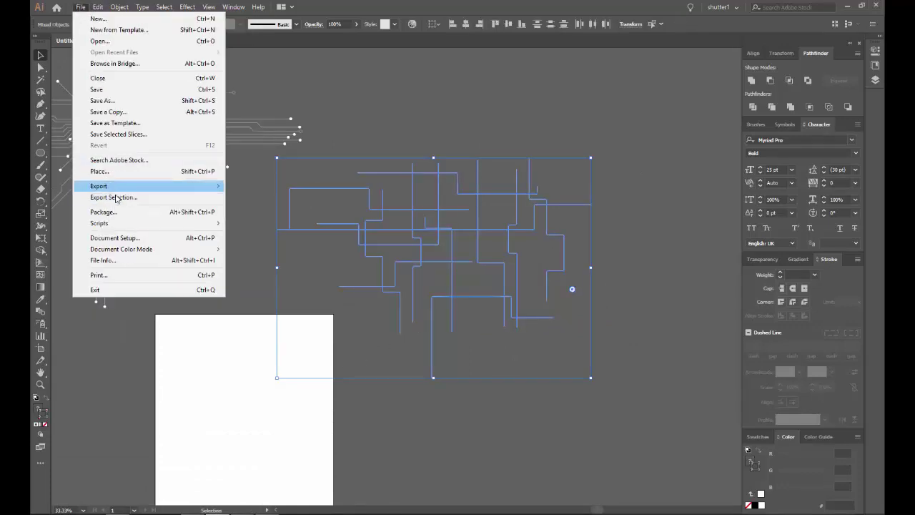
mouse_move(99, 223)
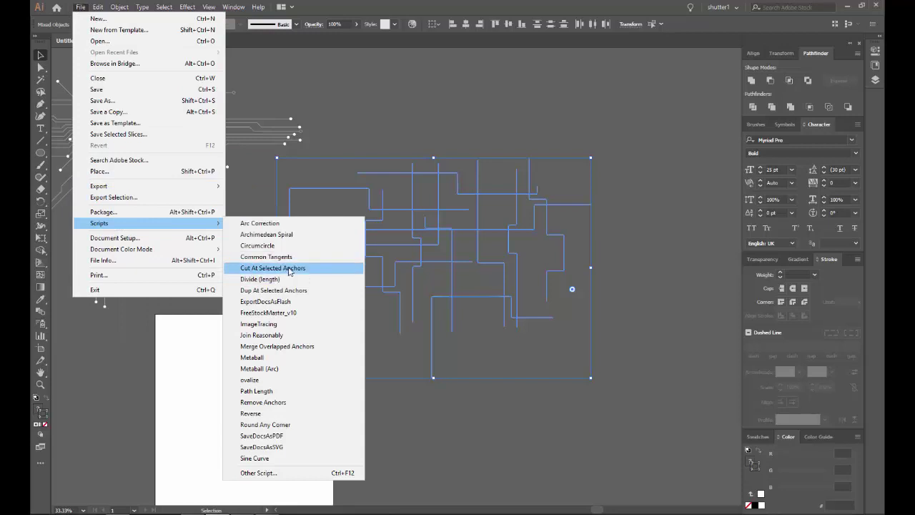
left_click(293, 292)
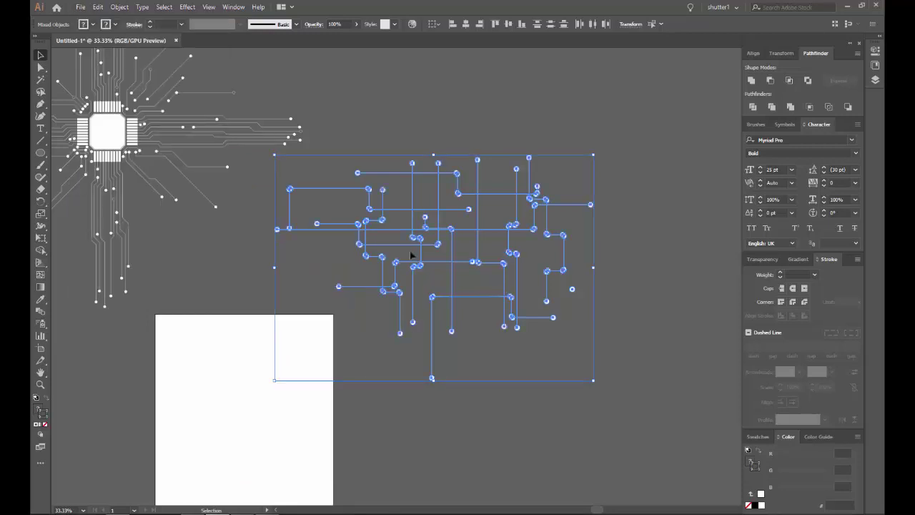
left_click(610, 137)
Step: Delete the redundant duplicate circles sitting on the circuit's overlapping anchors and bends
scroll(560, 202, "up", 2)
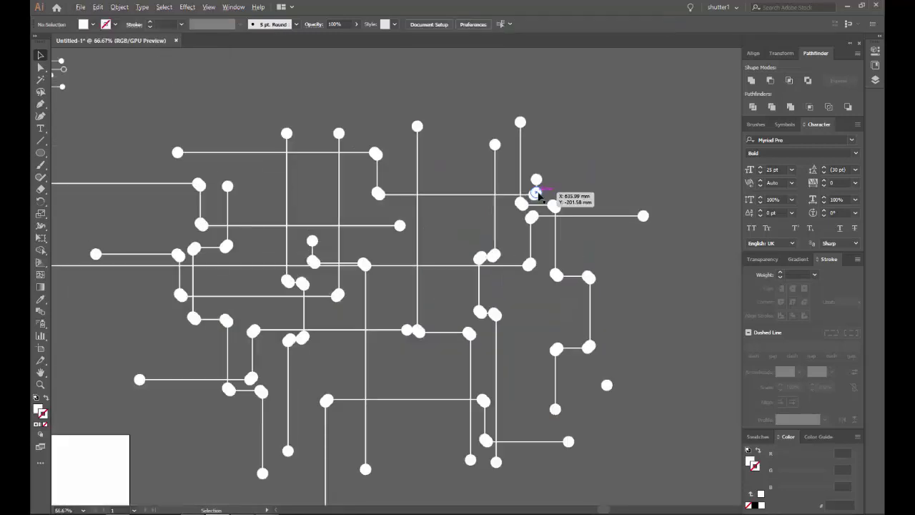
scroll(405, 213, "up", 4)
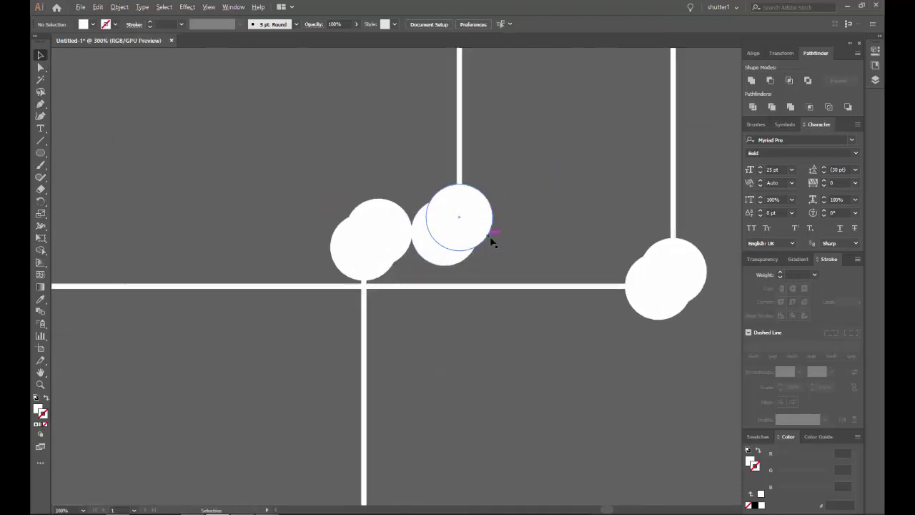
left_click(386, 210)
key("Delete")
left_click(446, 254)
key("Delete")
key("Delete")
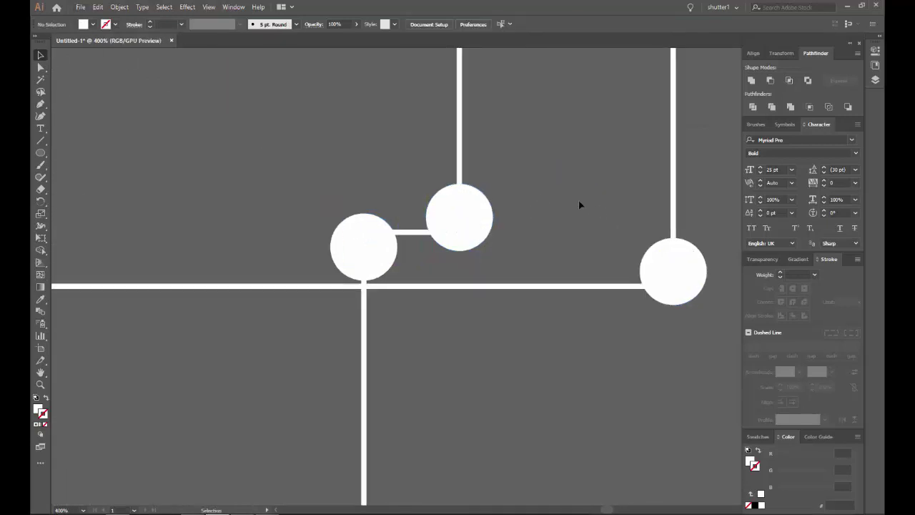
scroll(582, 204, "down", 5)
scroll(231, 288, "up", 5)
left_click(230, 288)
key("Delete")
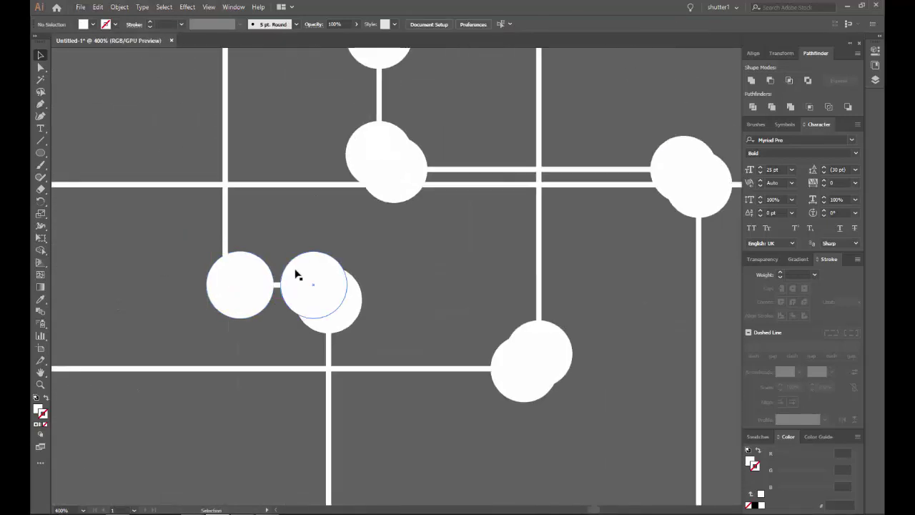
left_click(296, 267)
key("Delete")
key("Delete")
left_click(521, 368)
key("Delete")
key("Delete")
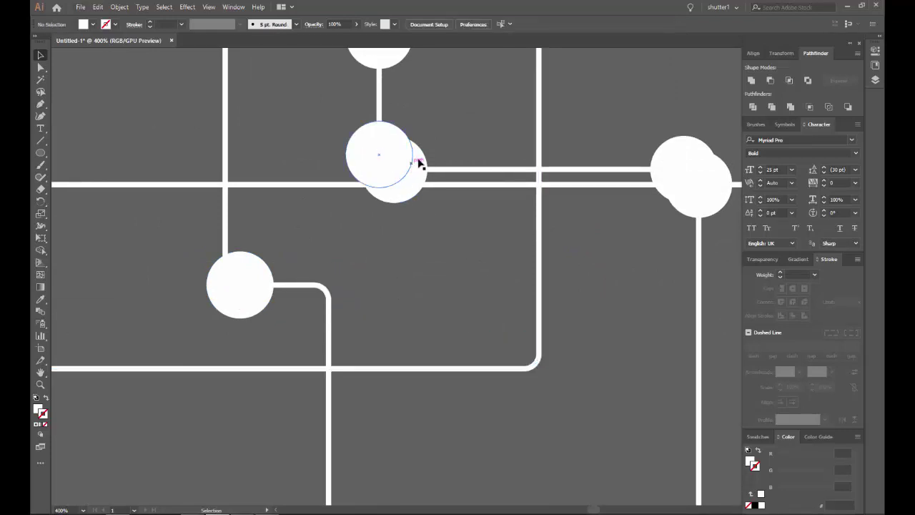
left_click(417, 159)
key("Delete")
left_click(363, 148)
key("Delete")
left_click(682, 150)
key("Delete")
left_click(252, 278)
key("Delete")
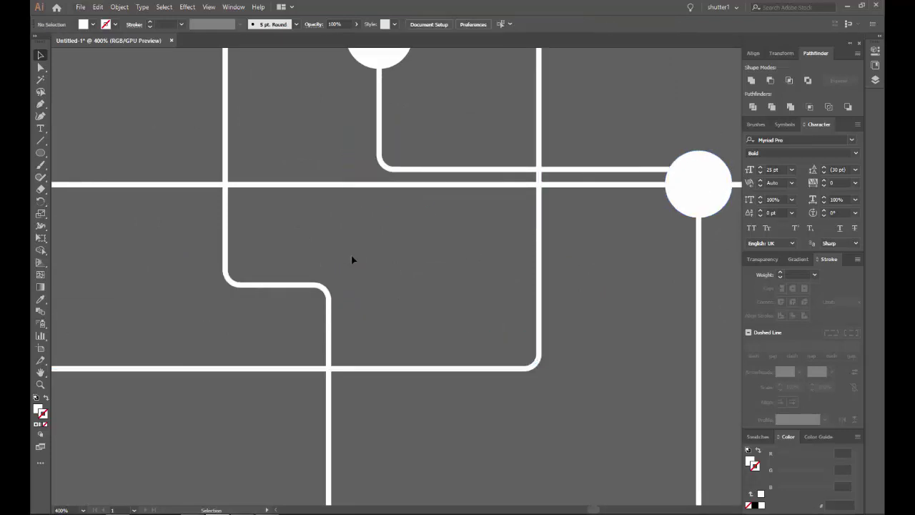
scroll(351, 255, "down", 5)
scroll(359, 268, "up", 5)
Step: Check the junctions for stacked circle pairs and remove the extra top-left junction circle
left_click_drag(336, 250, 455, 350)
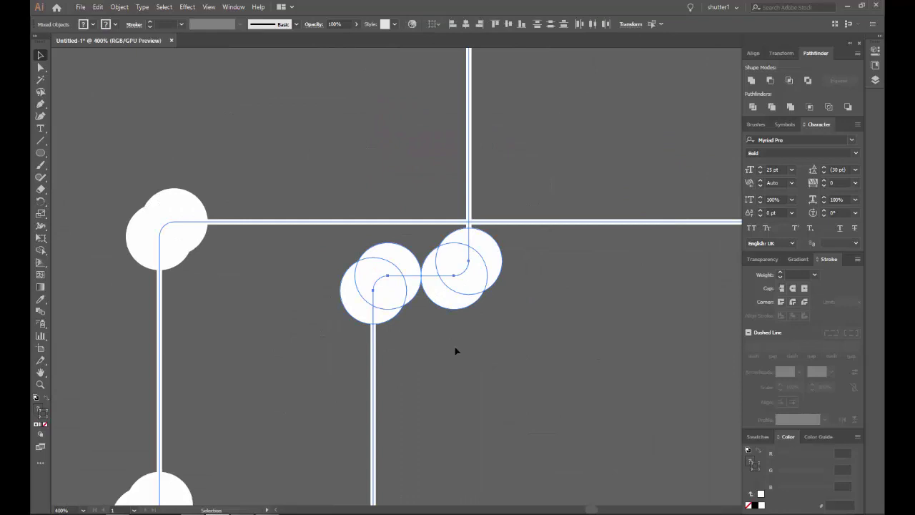
left_click(396, 398)
scroll(235, 247, "down", 2)
scroll(235, 247, "down", 3)
scroll(194, 160, "up", 4)
scroll(241, 212, "up", 3)
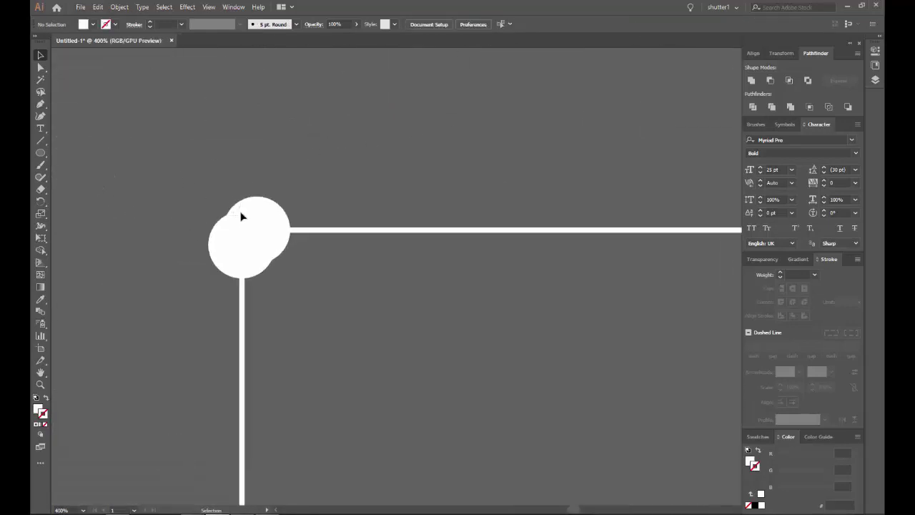
left_click(243, 214)
key("Delete")
scroll(312, 221, "down", 5)
scroll(449, 209, "up", 4)
scroll(448, 209, "down", 5)
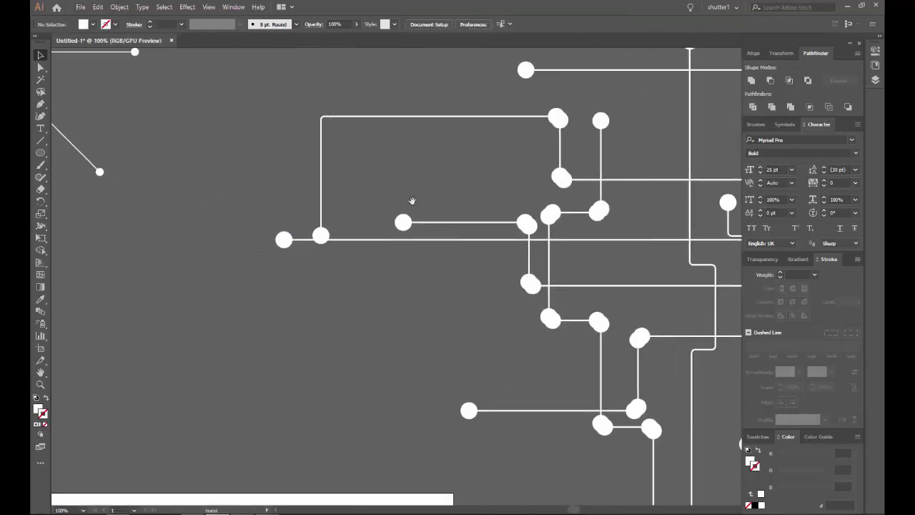
scroll(410, 201, "up", 4)
scroll(405, 256, "up", 2)
left_click_drag(401, 172, 585, 245)
left_click(541, 260)
scroll(532, 243, "down", 3)
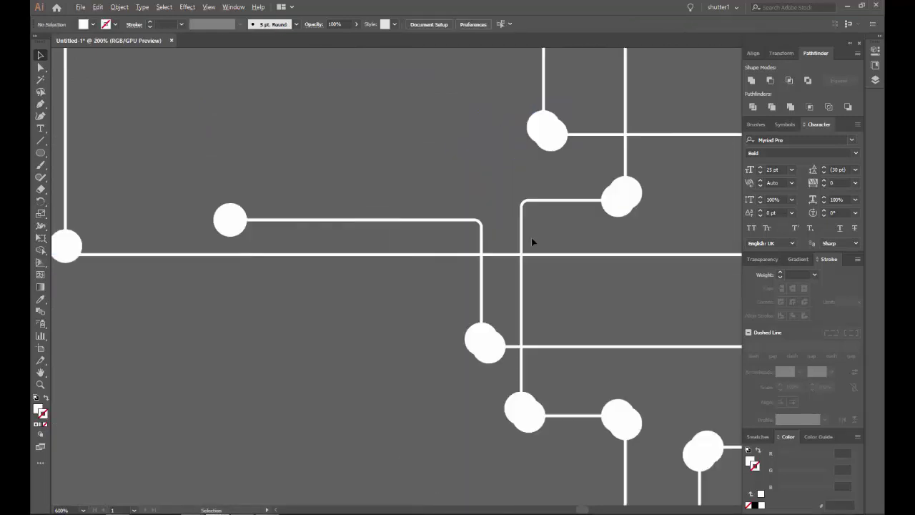
scroll(514, 264, "right", 2)
scroll(493, 289, "up", 2)
Step: Move and Alt-copy junction dots onto the left-side line intersections
mouse_move(540, 196)
left_mouse_down()
mouse_move(382, 285)
mouse_move(390, 272)
mouse_move(241, 255)
left_mouse_up()
scroll(402, 261, "up", 3)
scroll(240, 256, "down", 3)
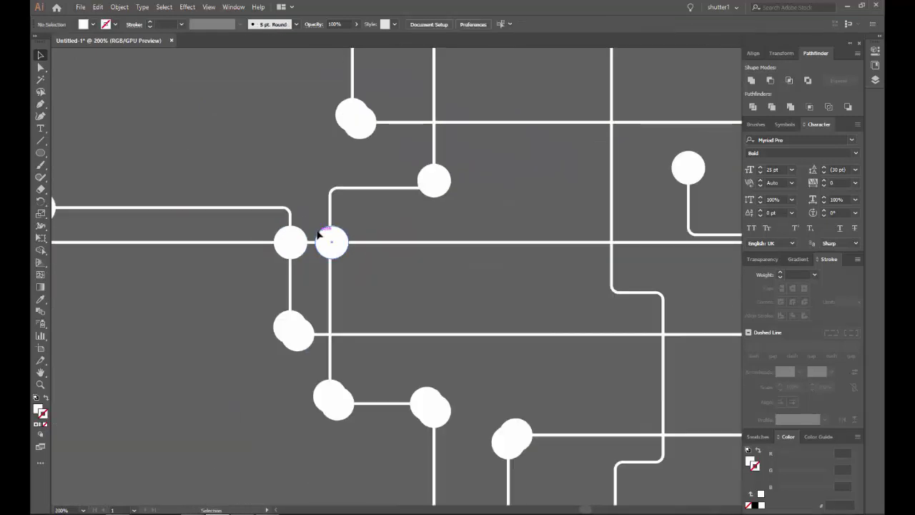
scroll(567, 212, "up", 2)
scroll(604, 215, "up", 2)
left_click_drag(604, 216, 265, 220)
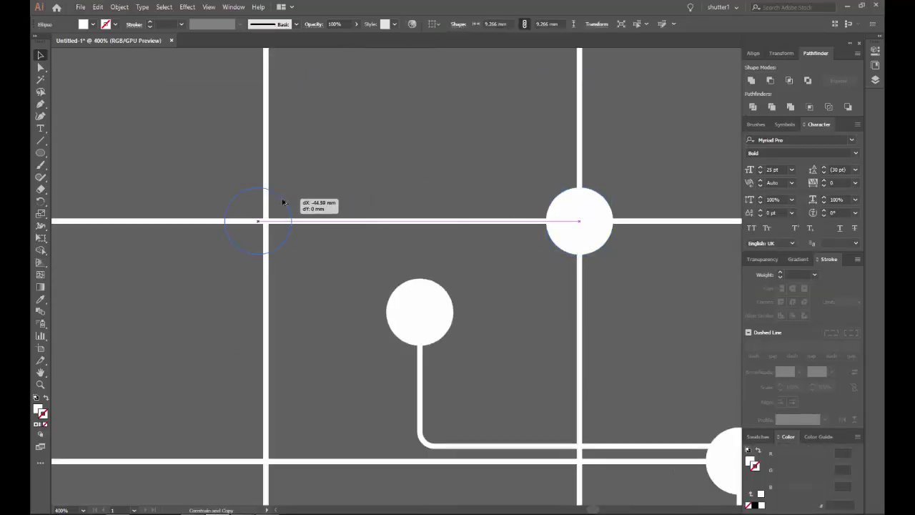
scroll(320, 210, "down", 3)
scroll(516, 139, "up", 2)
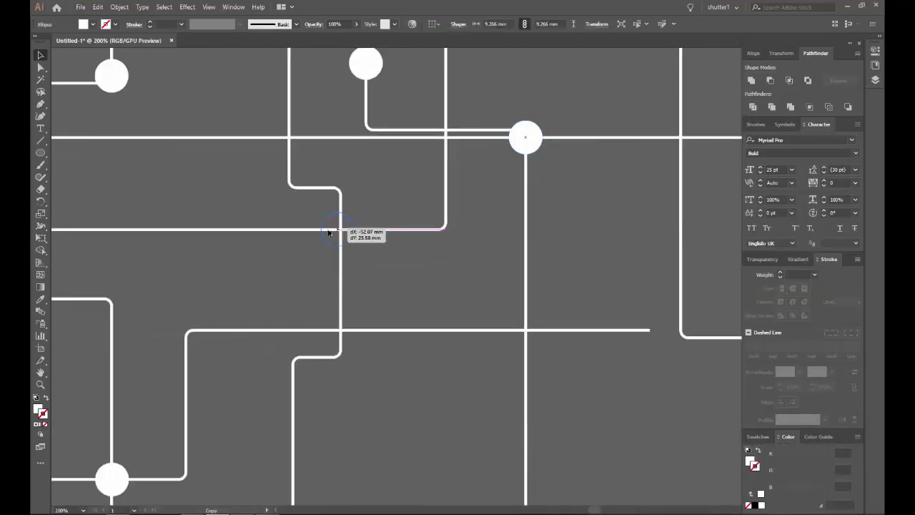
scroll(347, 230, "up", 3)
mouse_move(516, 139)
left_mouse_down()
mouse_move(331, 231)
mouse_move(340, 384)
left_mouse_up()
scroll(412, 265, "down", 2)
scroll(340, 384, "up", 3)
scroll(362, 328, "down", 3)
scroll(421, 228, "up", 3)
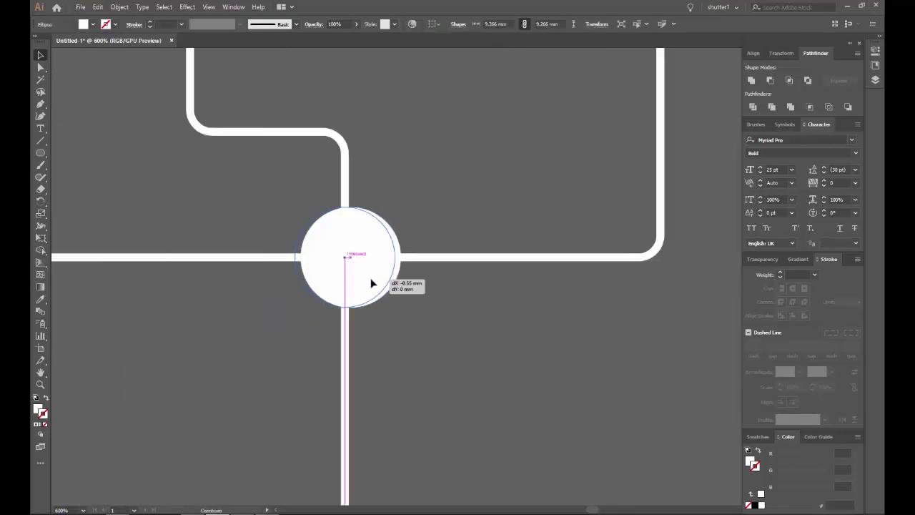
scroll(372, 281, "down", 3)
left_click(412, 153)
scroll(336, 122, "up", 4)
Step: Copy dots onto the lower, right and upper junctions of the circuit
left_click_drag(327, 136, 317, 321)
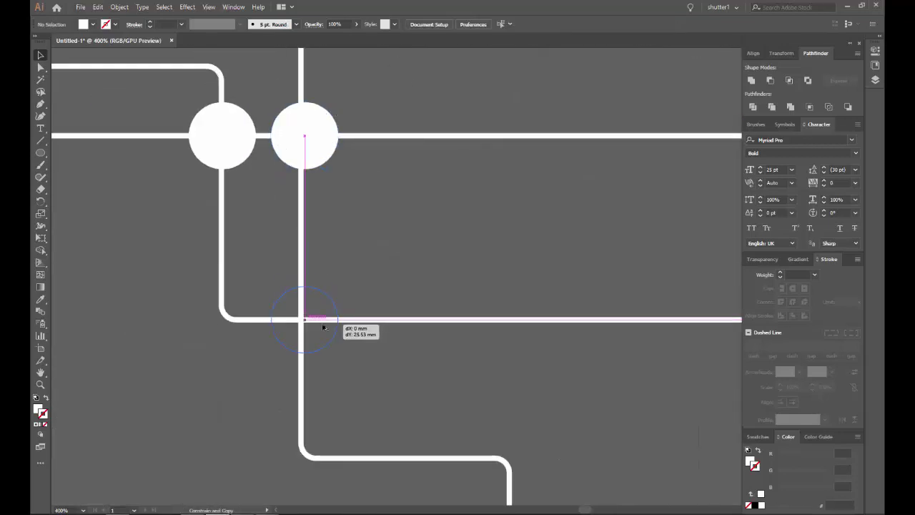
scroll(413, 271, "down", 3)
scroll(413, 273, "down", 5)
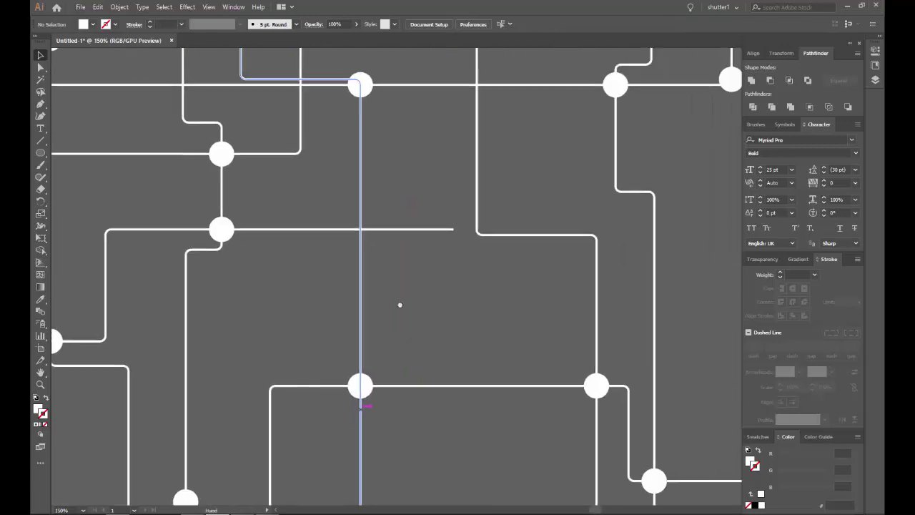
scroll(306, 253, "up", 3)
left_click_drag(260, 214, 476, 215)
scroll(451, 292, "down", 3)
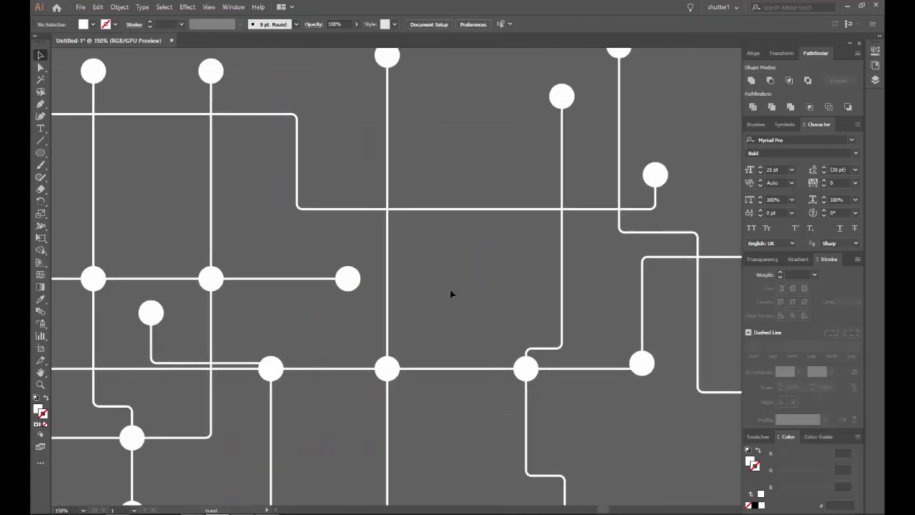
scroll(451, 292, "up", 2)
left_click_drag(388, 398, 411, 188)
scroll(329, 217, "up", 2)
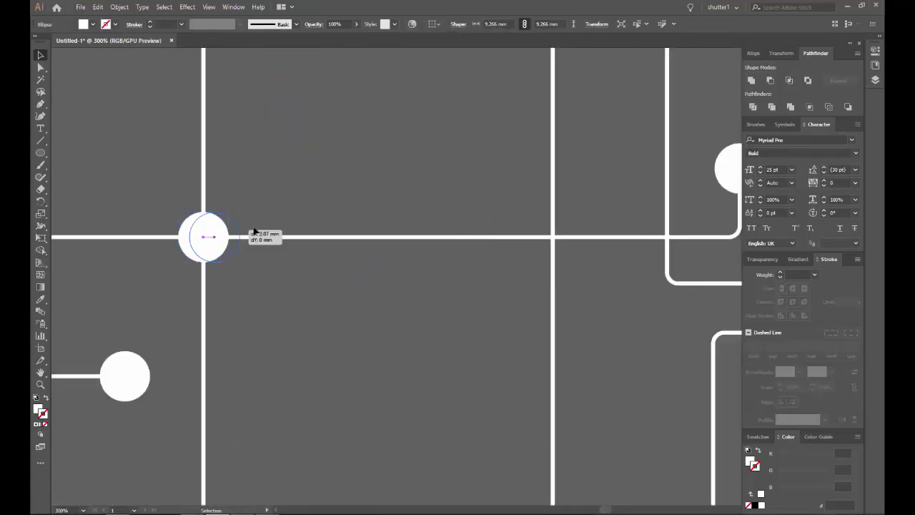
left_click_drag(205, 237, 567, 224)
scroll(251, 255, "down", 3)
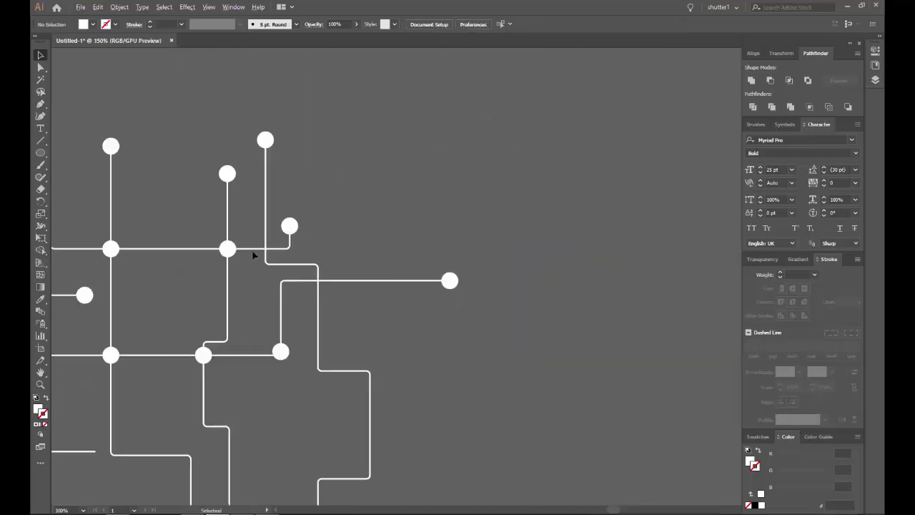
scroll(292, 205, "down", 1)
scroll(506, 165, "down", 2)
scroll(506, 165, "up", 2)
scroll(500, 215, "right", 1)
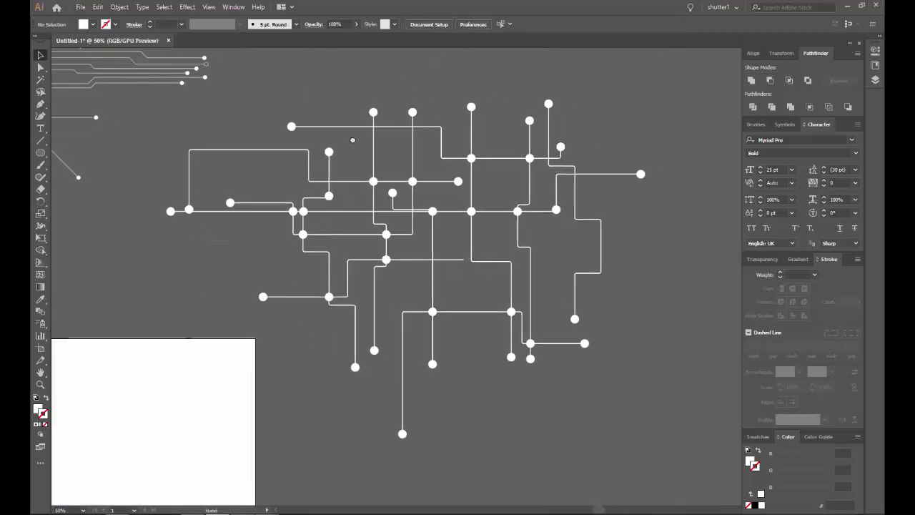
scroll(497, 280, "up", 1)
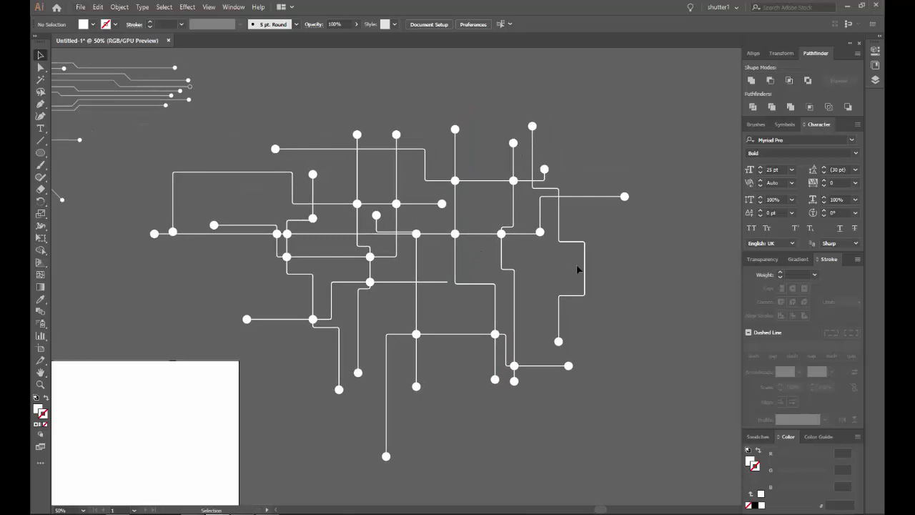
Step: Group the selected circuit lines and junction dots with Object > Group, then deselect
left_click(591, 196)
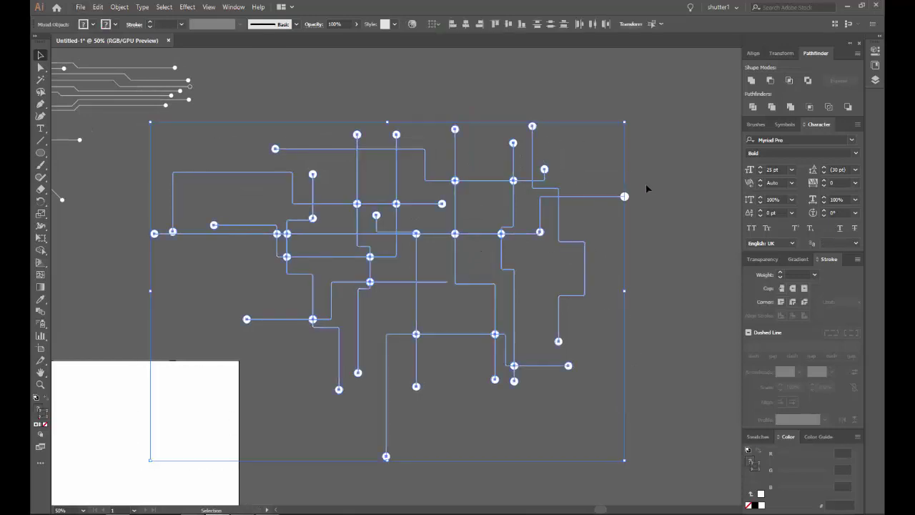
scroll(588, 238, "up", 2)
scroll(588, 238, "down", 2)
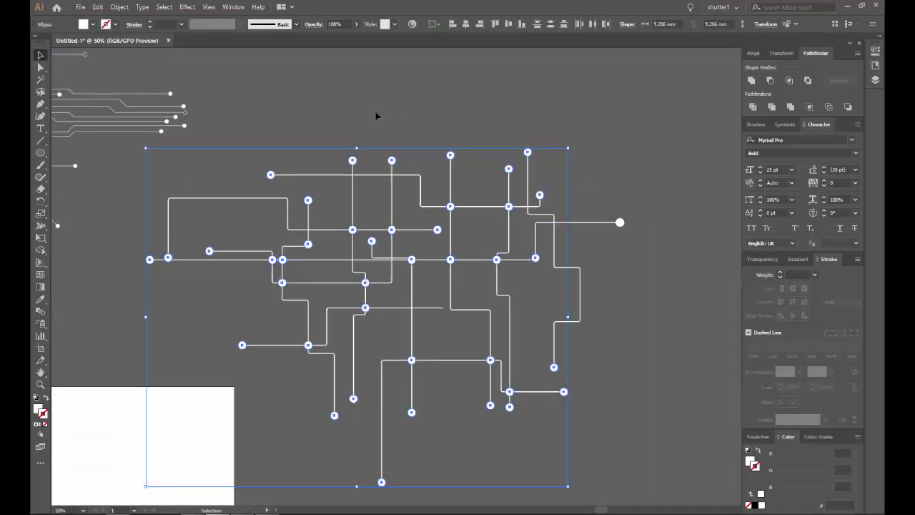
left_click(120, 7)
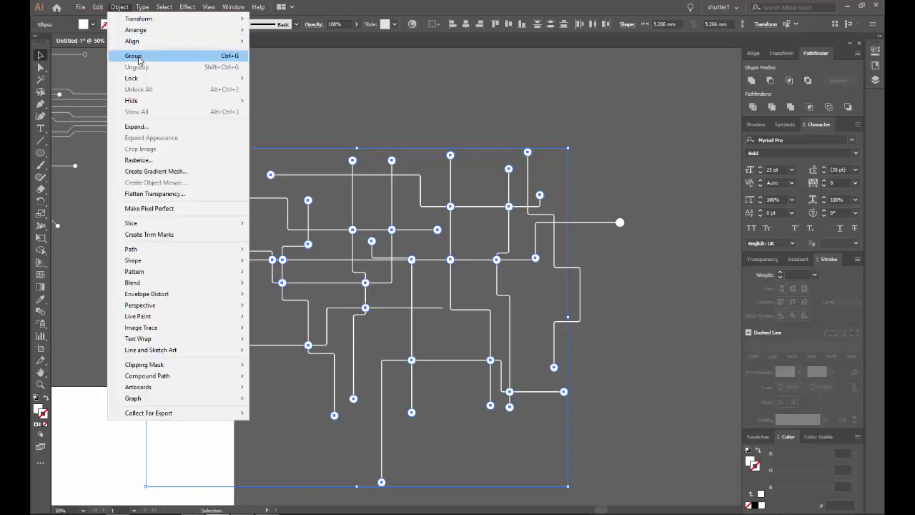
left_click(133, 56)
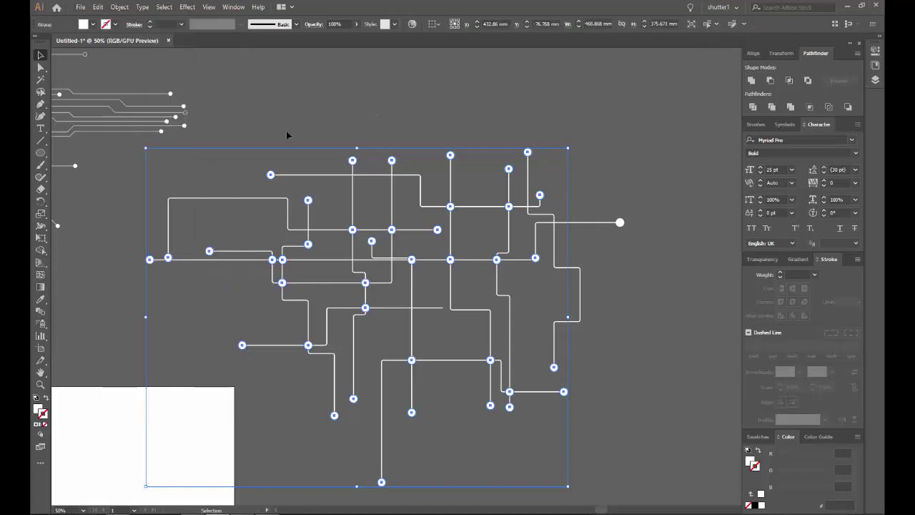
left_click(120, 7)
left_click(139, 56)
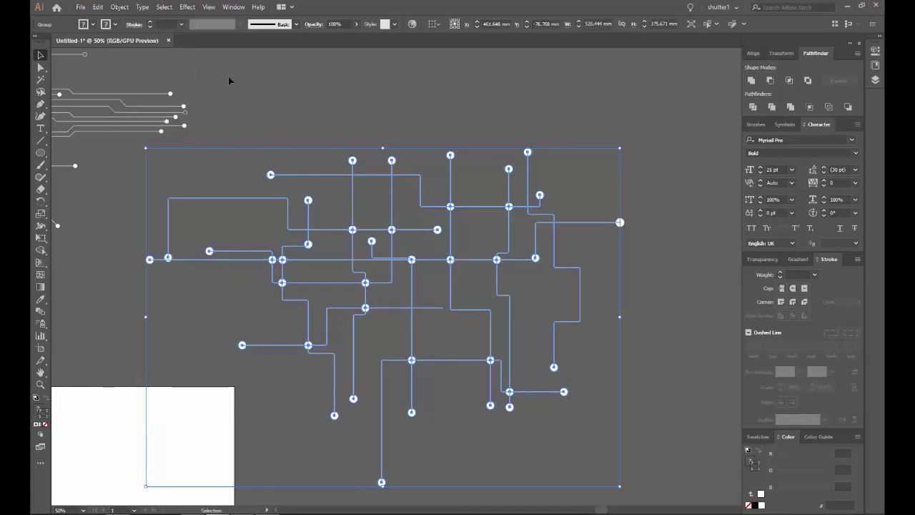
left_click(486, 154)
key("ctrl+minus")
key("ctrl+minus")
key("ctrl+minus")
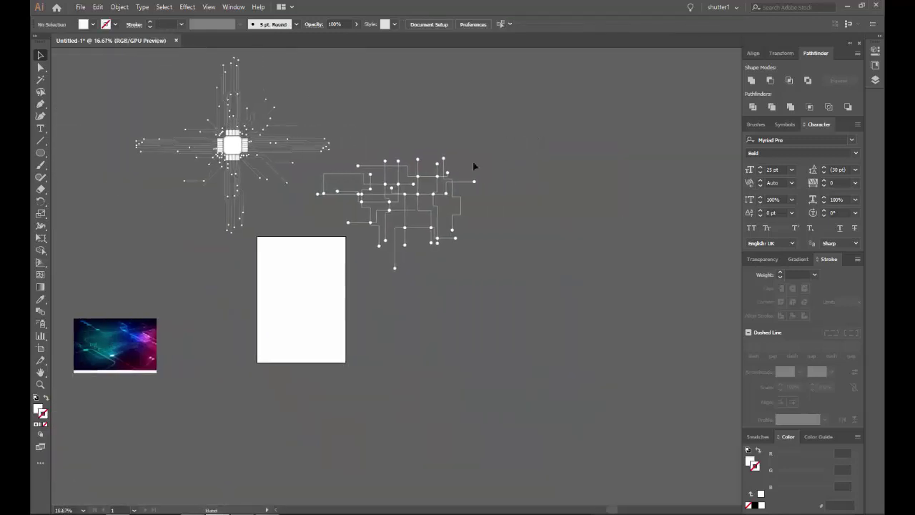
Step: Drag the circuit group onto the microchip artwork around the chip's centre
scroll(118, 359, "up", 5)
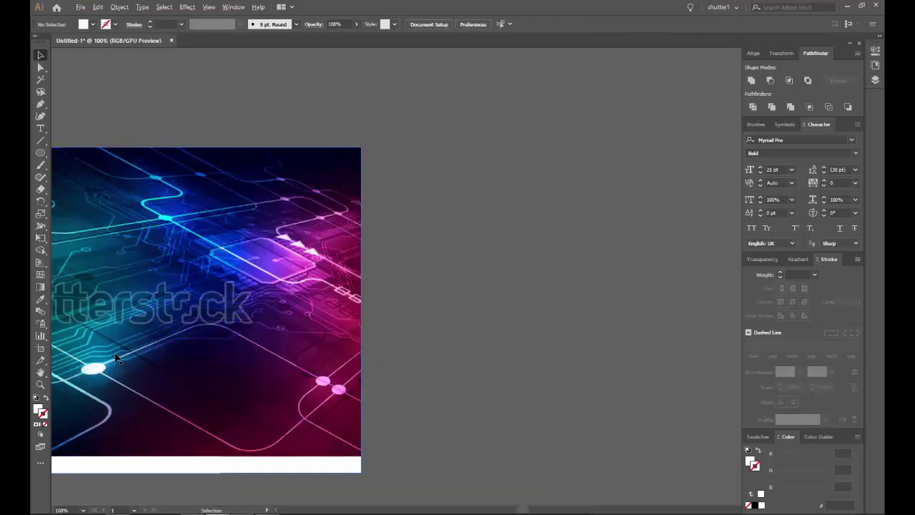
scroll(118, 359, "down", 4)
scroll(534, 201, "up", 3)
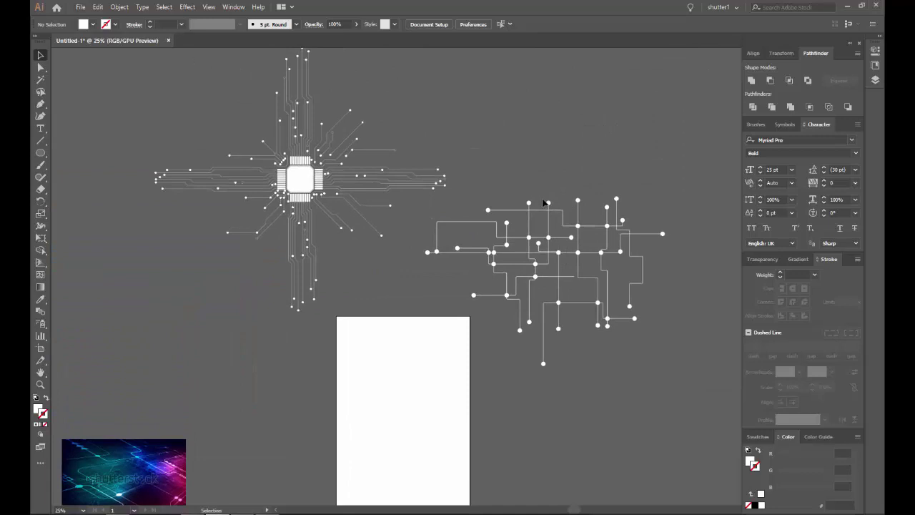
mouse_move(543, 213)
left_mouse_down()
mouse_move(292, 125)
mouse_move(306, 126)
left_mouse_up()
left_click(443, 133)
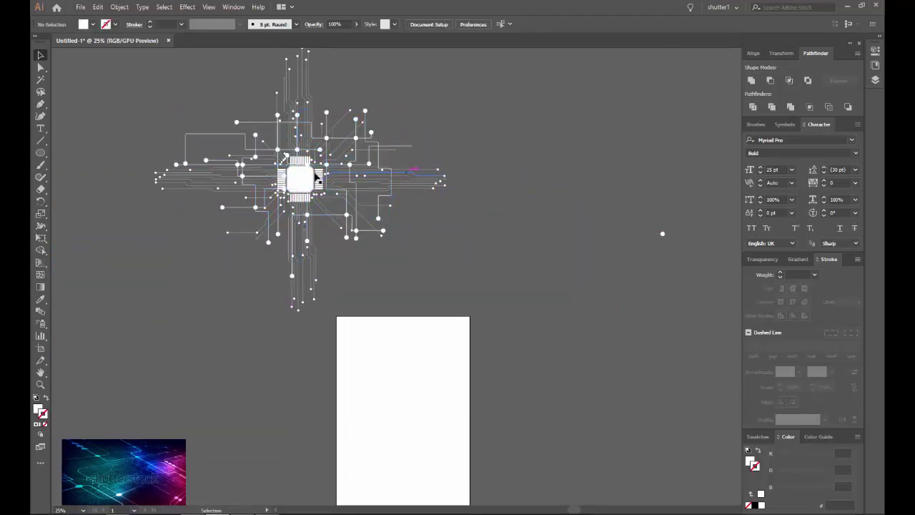
scroll(297, 182, "up", 3)
left_click_drag(404, 157, 446, 236)
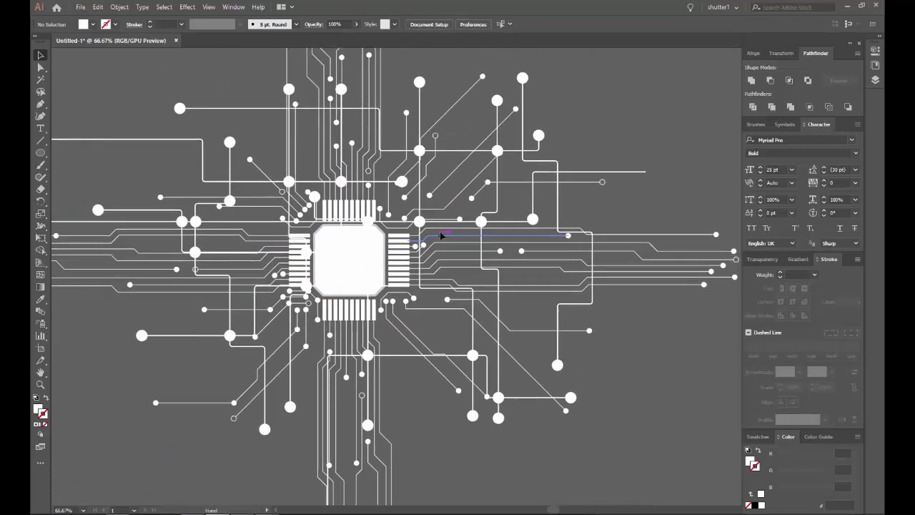
scroll(421, 229, "up", 1)
scroll(386, 221, "down", 3)
left_click_drag(373, 308, 478, 82)
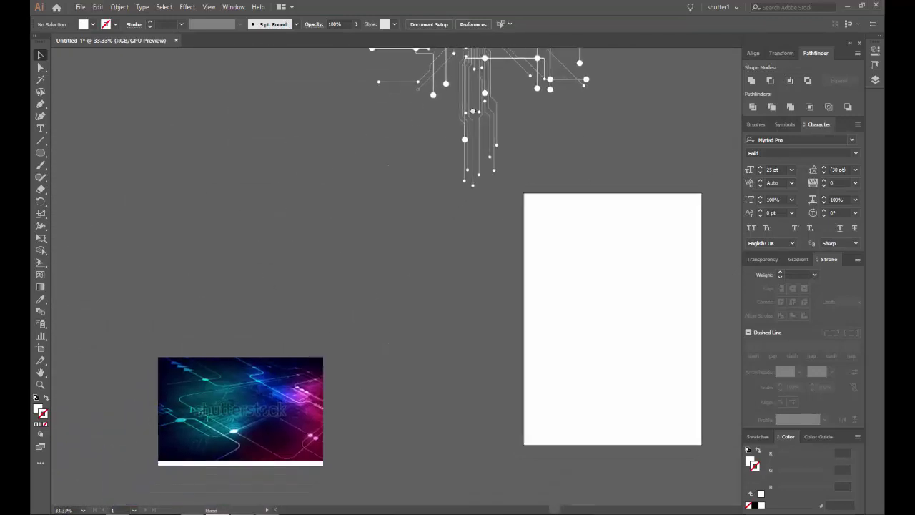
mouse_move(557, 108)
left_mouse_down()
mouse_move(362, 251)
mouse_move(438, 251)
left_mouse_up()
scroll(421, 215, "down", 1)
scroll(316, 258, "up", 1)
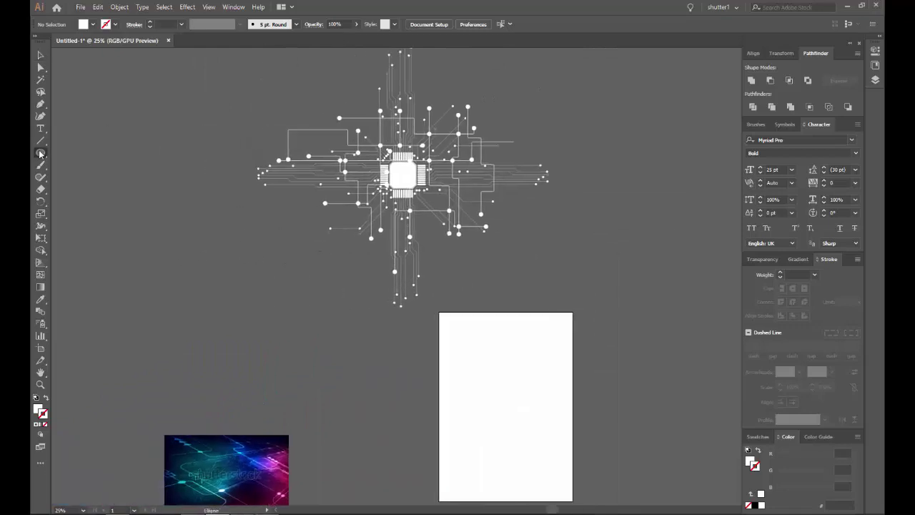
Step: Draw a wide banner rectangle to the left of the chip
mouse_move(40, 153)
left_mouse_down()
mouse_move(72, 154)
mouse_move(84, 177)
left_mouse_up()
left_click_drag(83, 253, 269, 191)
left_click_drag(134, 158, 421, 273)
left_click(41, 55)
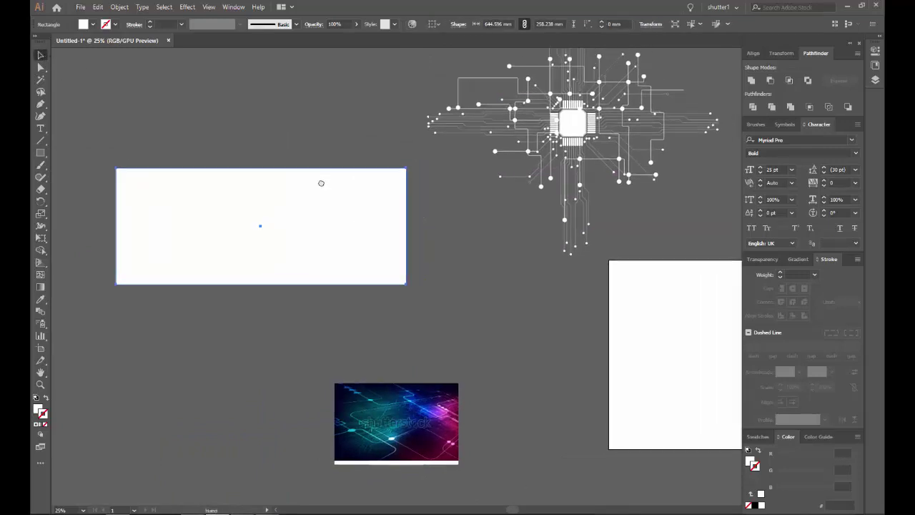
Step: Give the rectangle a linear gradient ending in black and no stroke
left_click(798, 260)
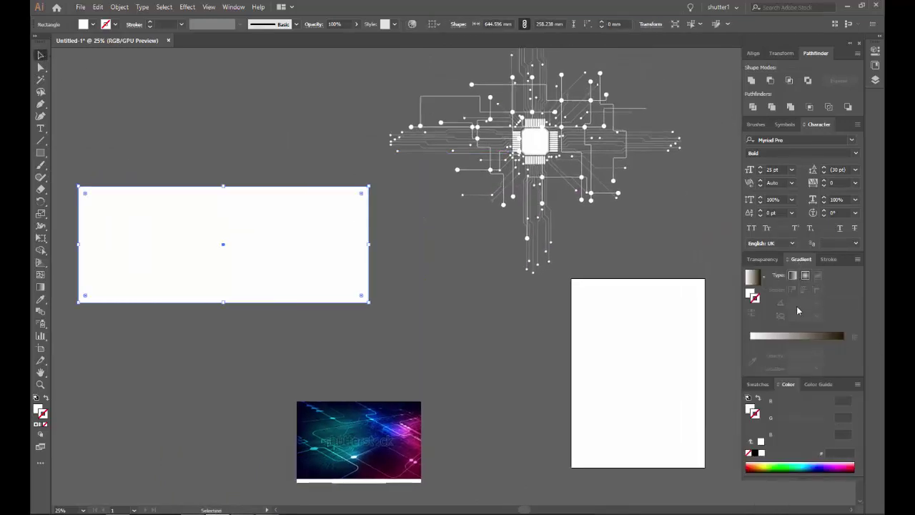
left_click(792, 276)
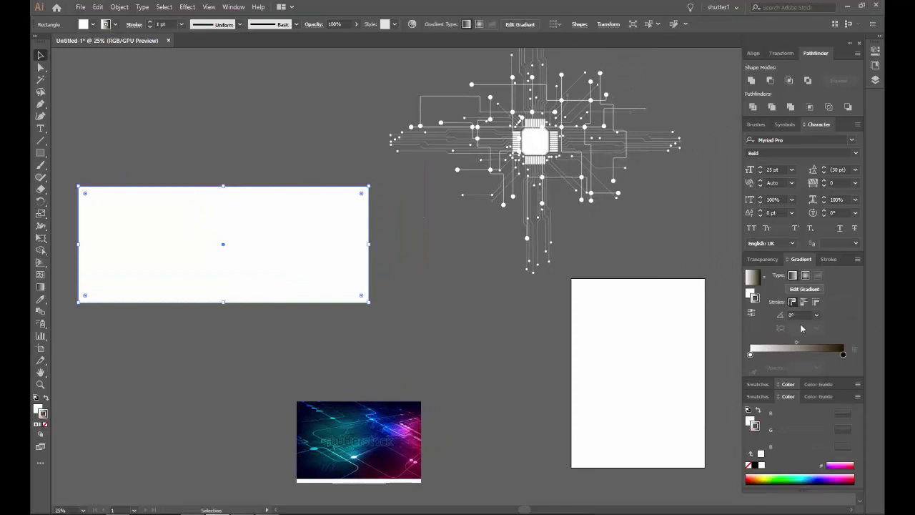
left_click(843, 355)
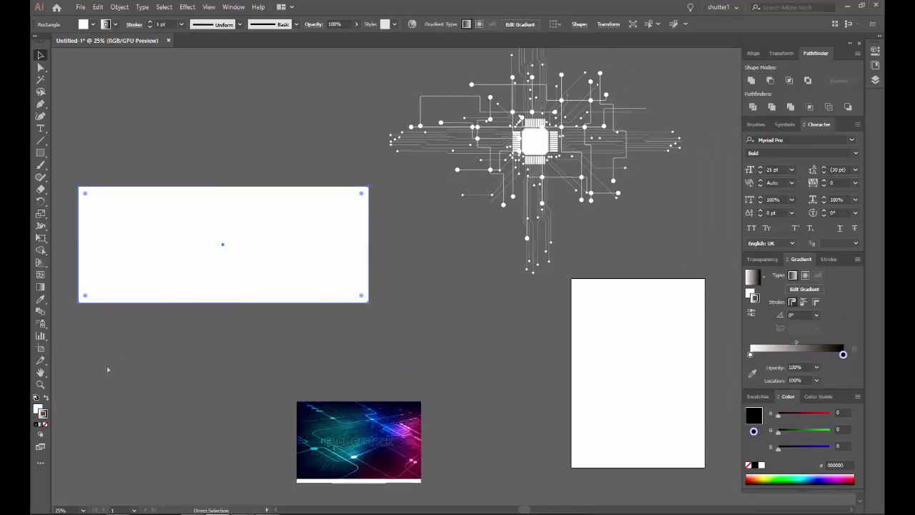
key("v")
key("slash")
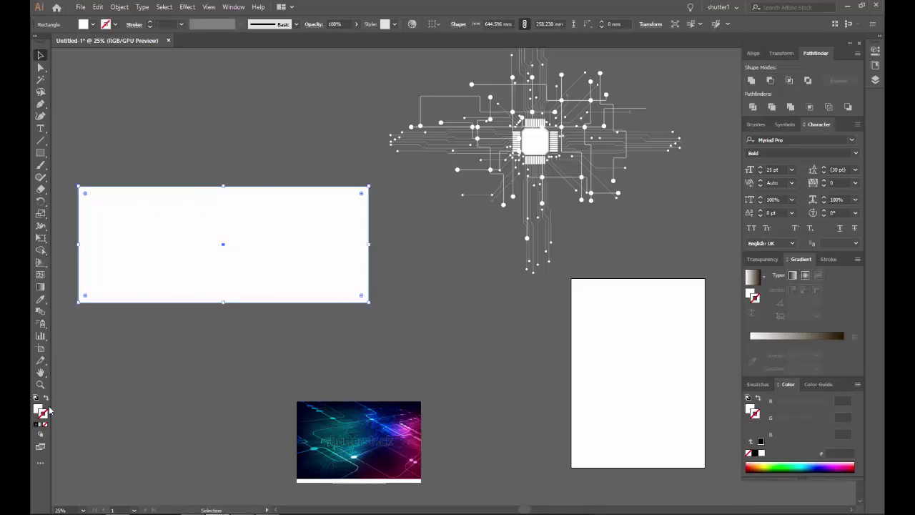
left_click(793, 275)
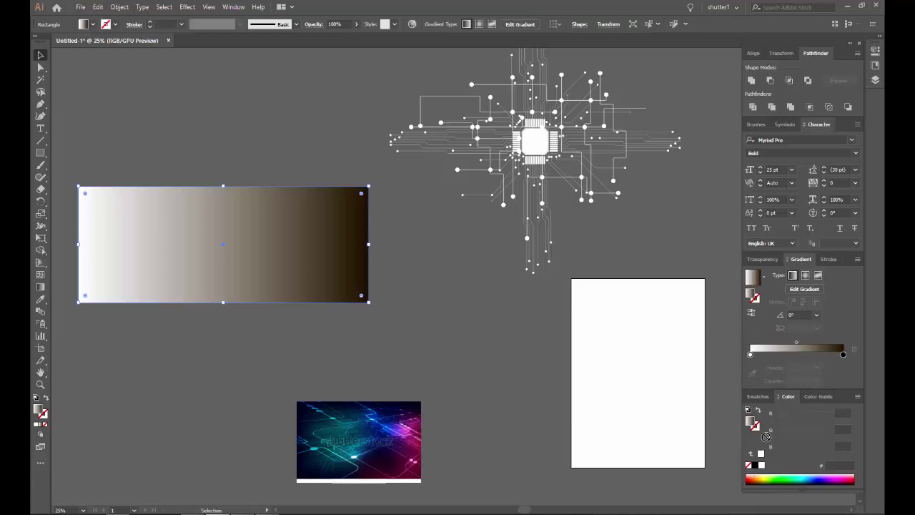
left_click(844, 355)
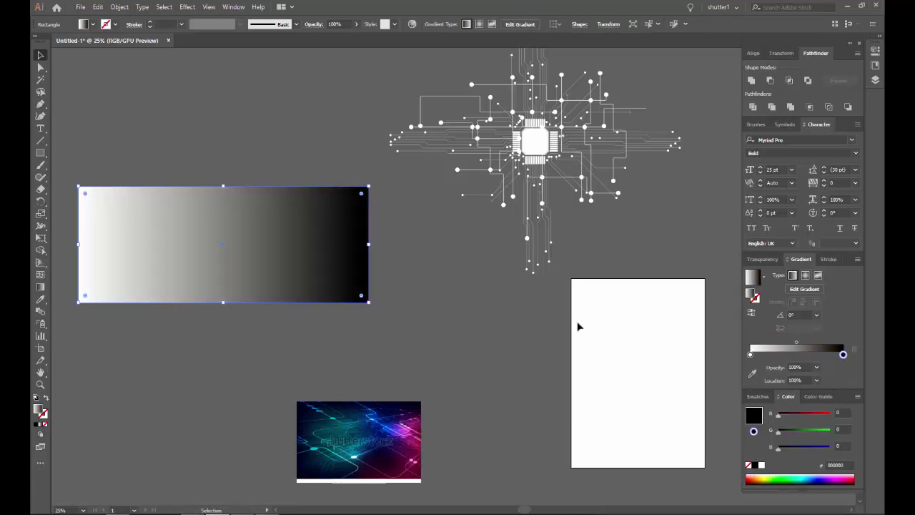
Step: Make the gradient's left stop blue with red lowered to 50 (3240CA)
left_click(750, 355)
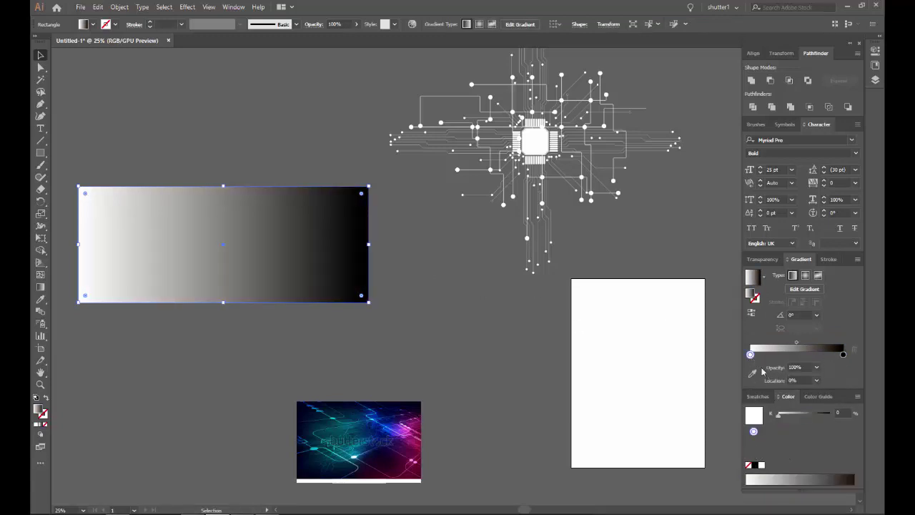
left_click(764, 397)
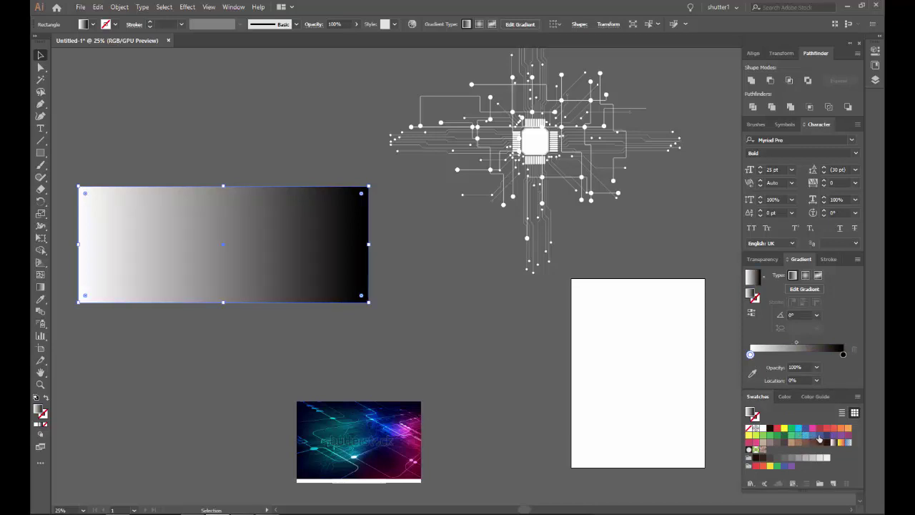
left_click_drag(753, 363, 749, 355)
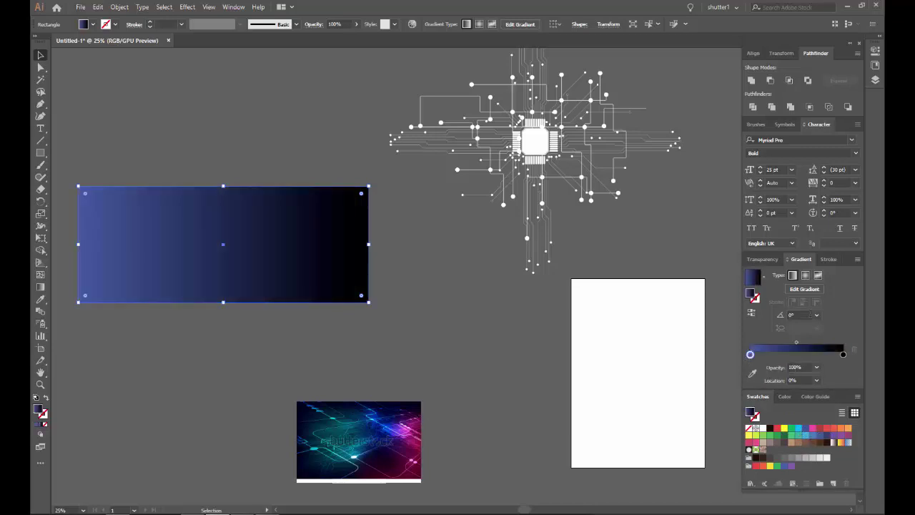
left_click(795, 396)
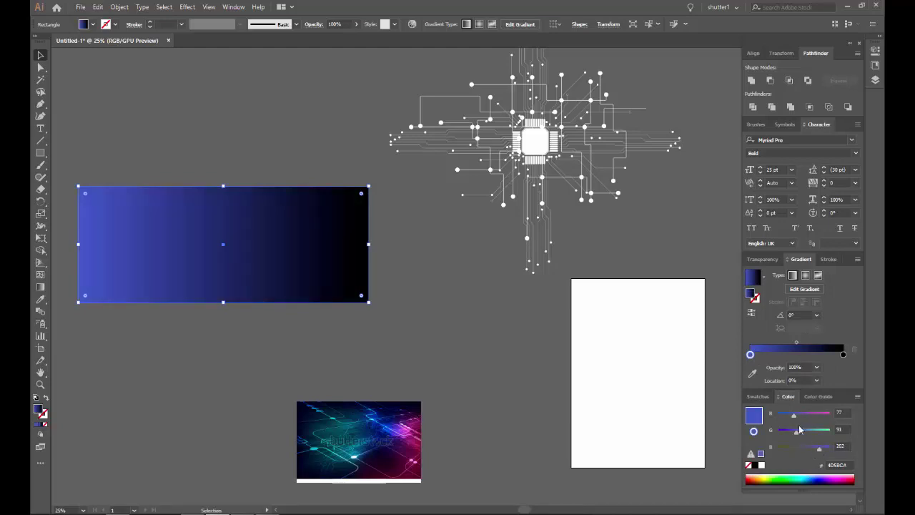
left_click_drag(794, 416, 788, 416)
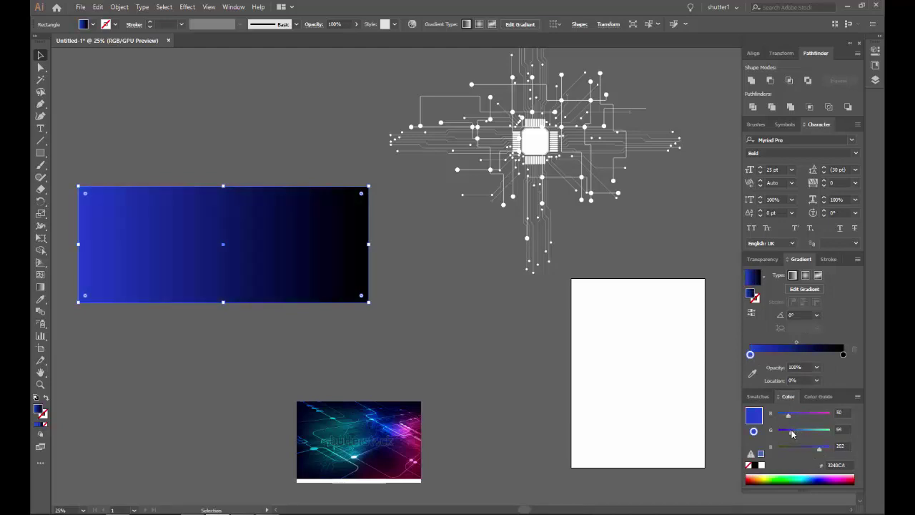
left_click(432, 332)
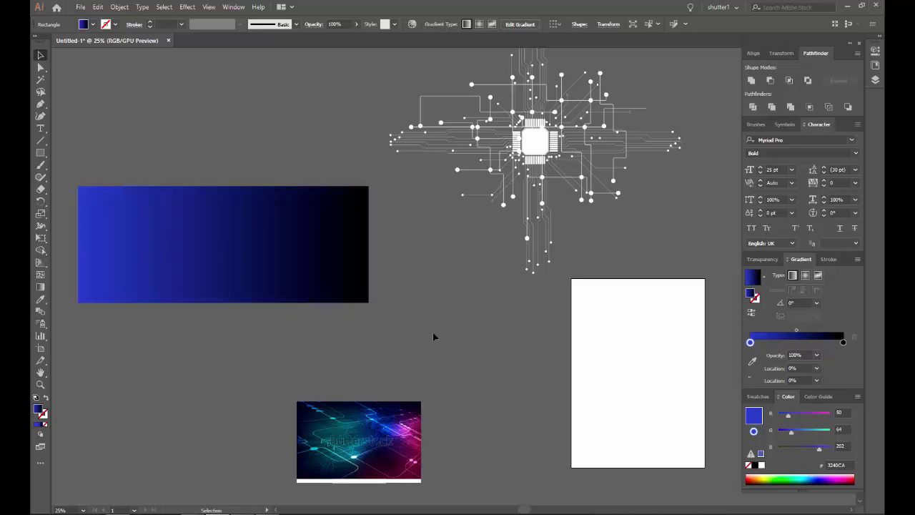
scroll(433, 332, "down", 1)
scroll(361, 346, "up", 2)
scroll(357, 355, "down", 3)
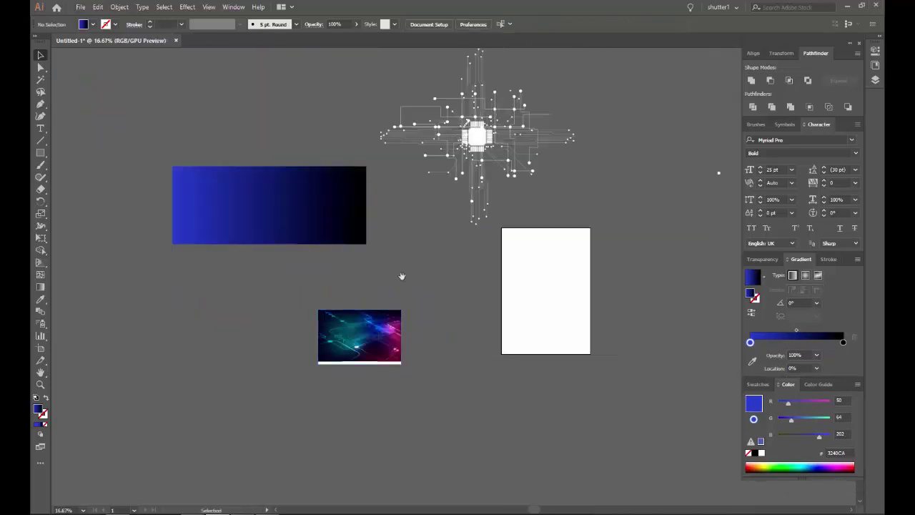
Step: Draw a circle below the banner and give it a radial gradient
scroll(194, 317, "up", 1)
left_click(41, 153)
left_click_drag(42, 153, 86, 178)
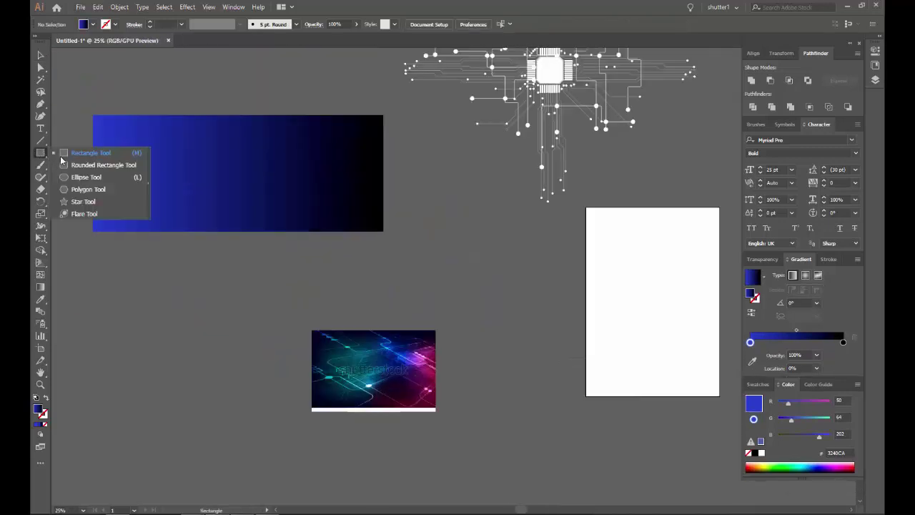
left_click_drag(106, 274, 233, 371)
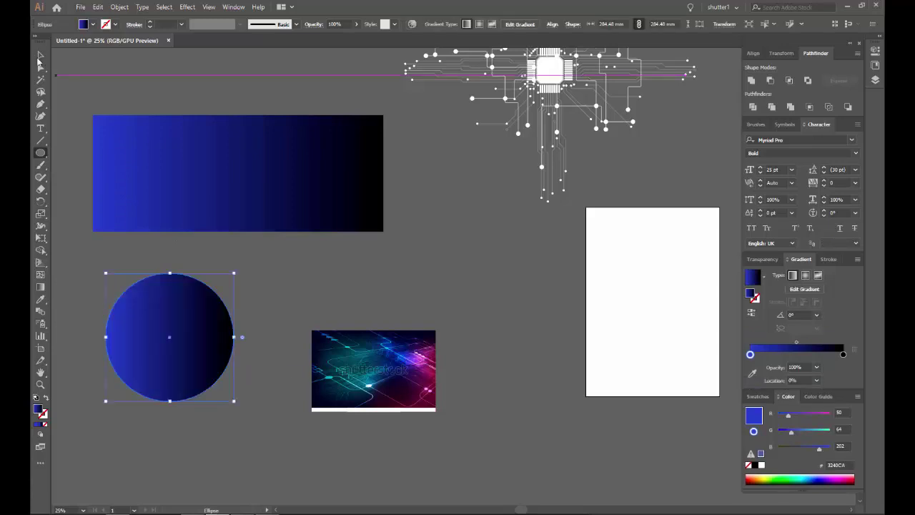
key("v")
left_click(805, 276)
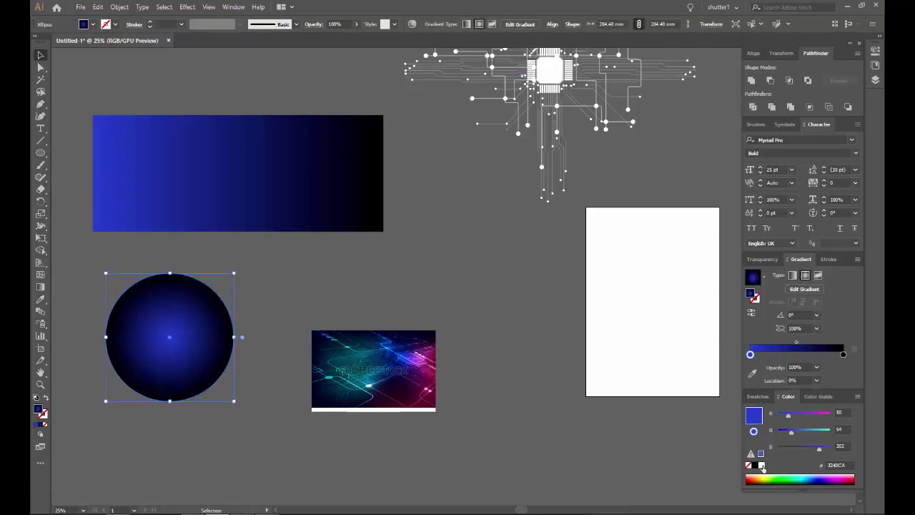
left_click(842, 355)
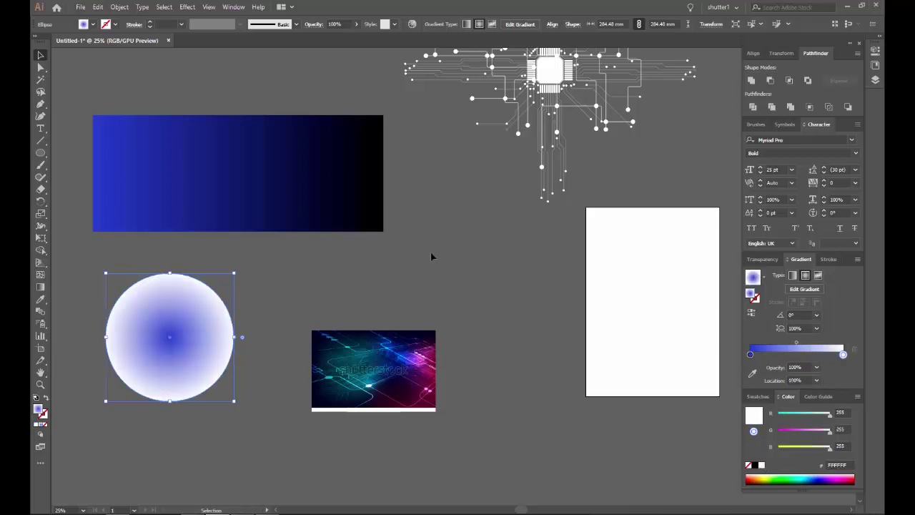
Step: Move the circle onto the banner's left side, blend it in Screen, and make its outer colour black
left_click_drag(188, 333, 230, 175)
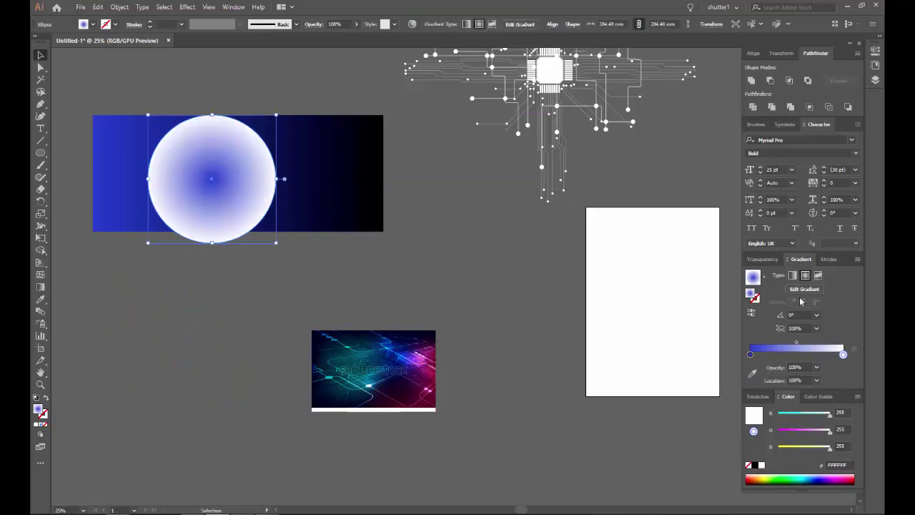
left_click(762, 259)
left_click(768, 274)
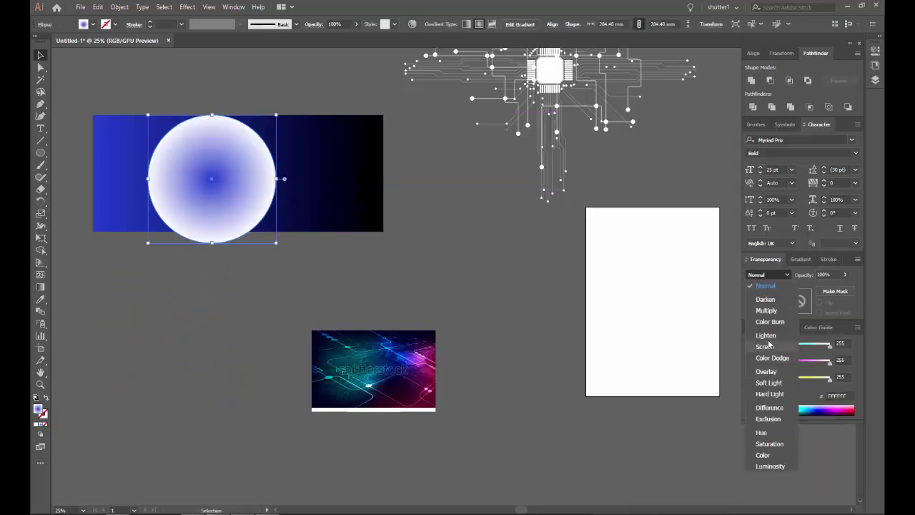
left_click(764, 346)
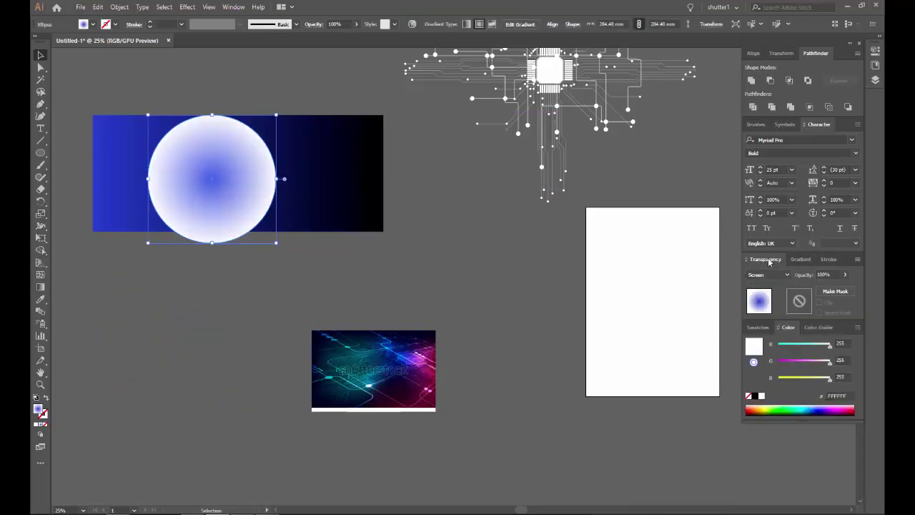
left_click(801, 259)
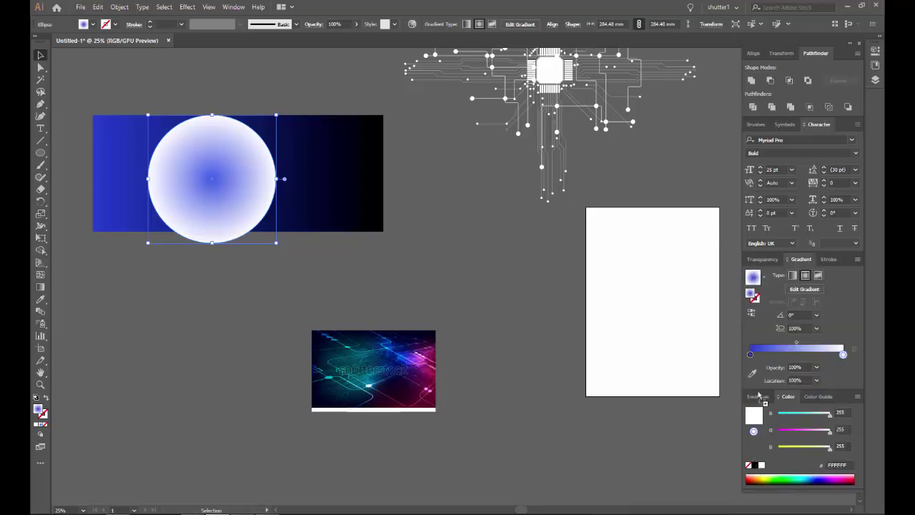
left_click_drag(846, 357, 510, 294)
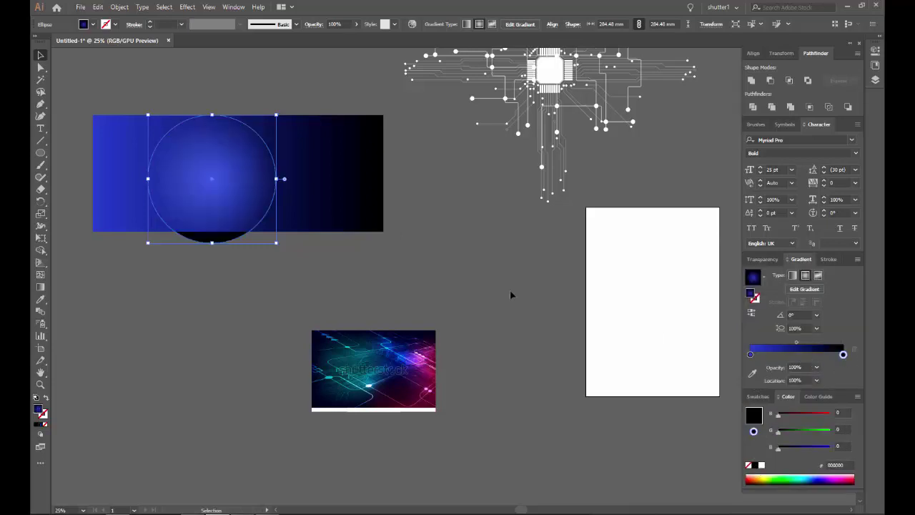
Step: Make the glow circle's centre gradient stop green and move the midpoint to 22.19%
scroll(219, 166, "up", 2)
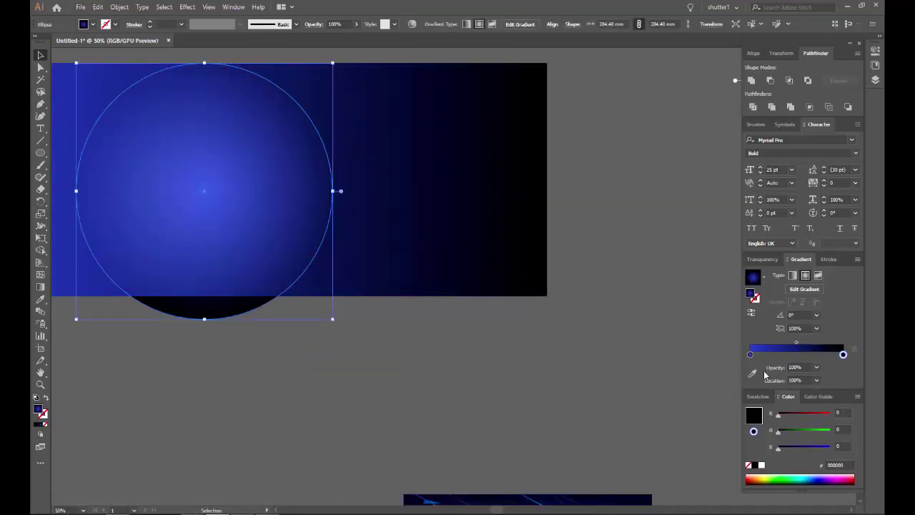
left_click(750, 355)
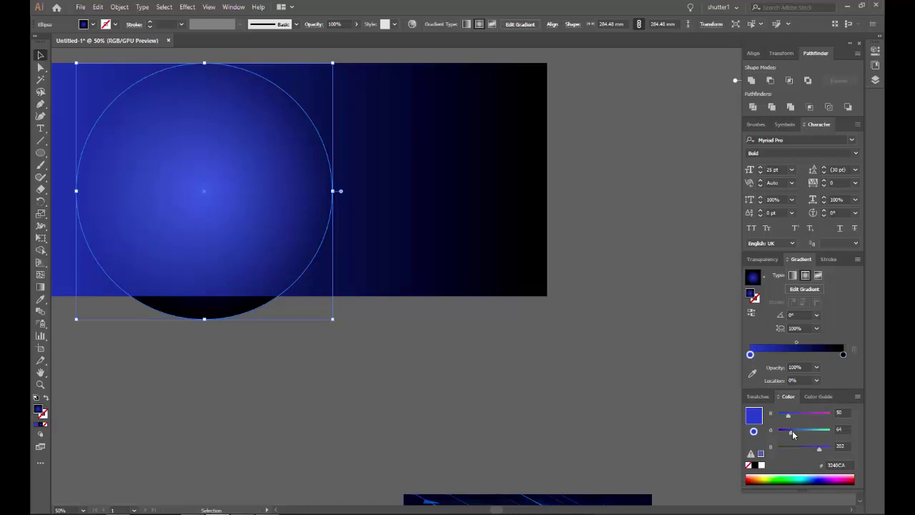
mouse_move(822, 453)
left_mouse_down()
mouse_move(780, 449)
mouse_move(852, 438)
left_mouse_up()
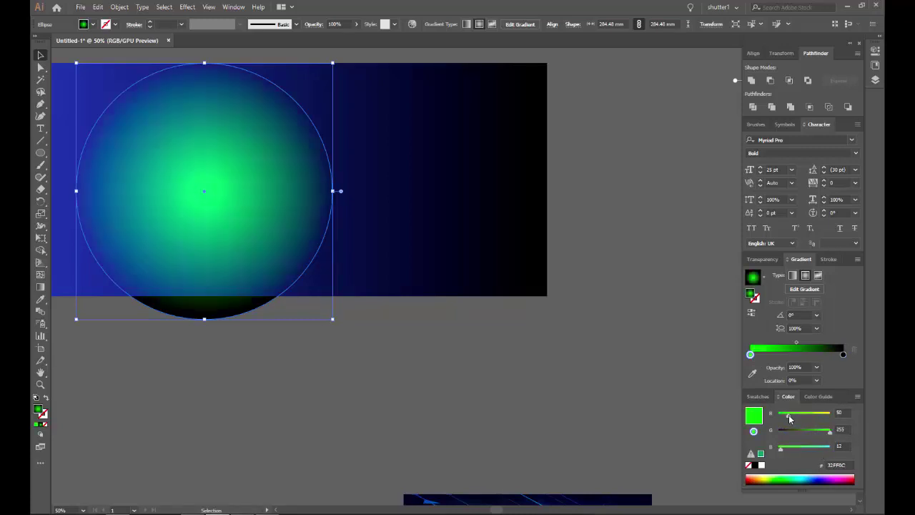
left_click_drag(797, 344, 769, 345)
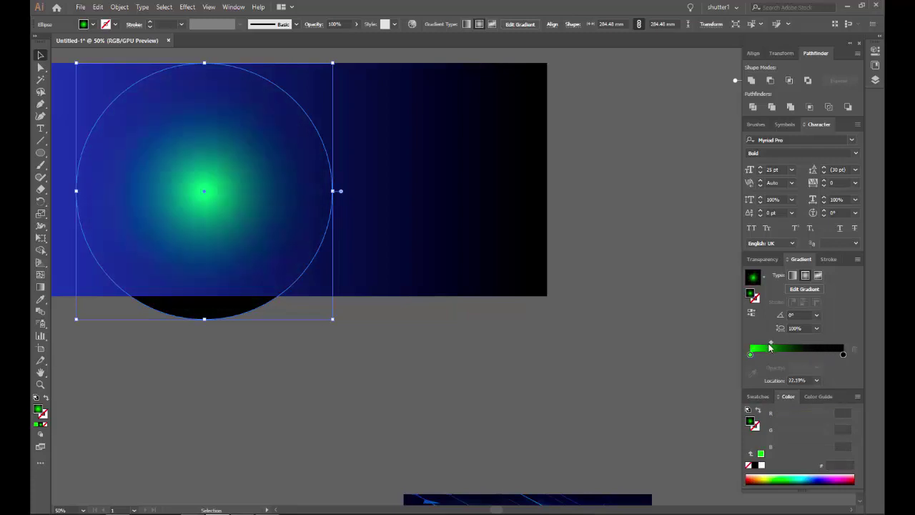
Step: Lower the green glow circle's opacity to 39%
left_click(544, 355)
scroll(545, 355, "down", 3)
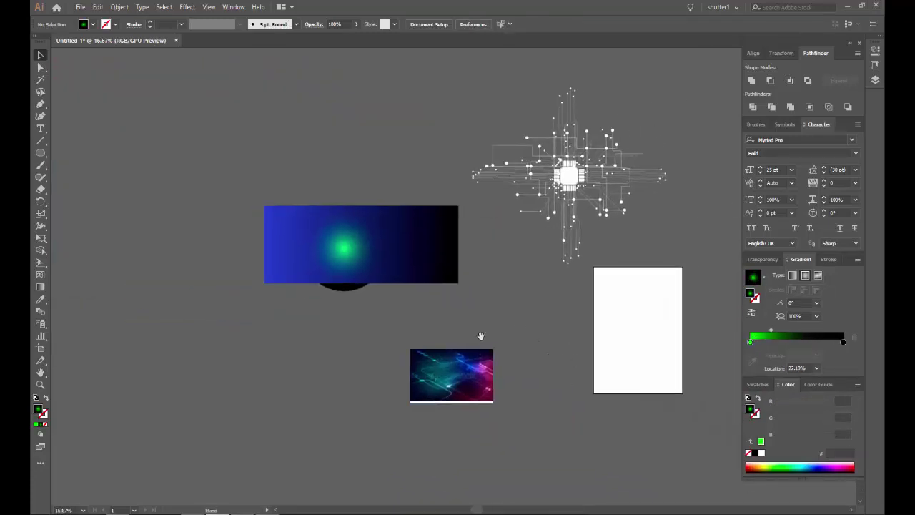
scroll(481, 335, "up", 3)
scroll(400, 300, "down", 3)
left_click(331, 241)
scroll(426, 281, "up", 2)
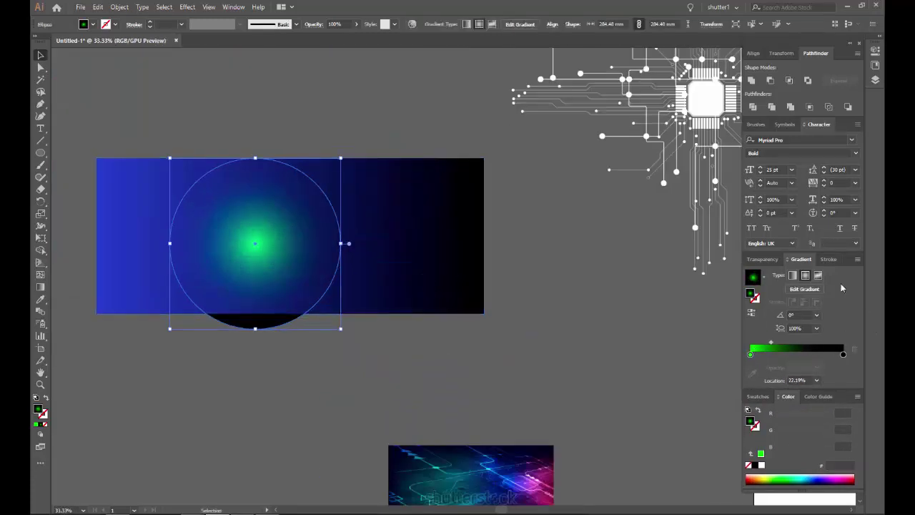
left_click(763, 258)
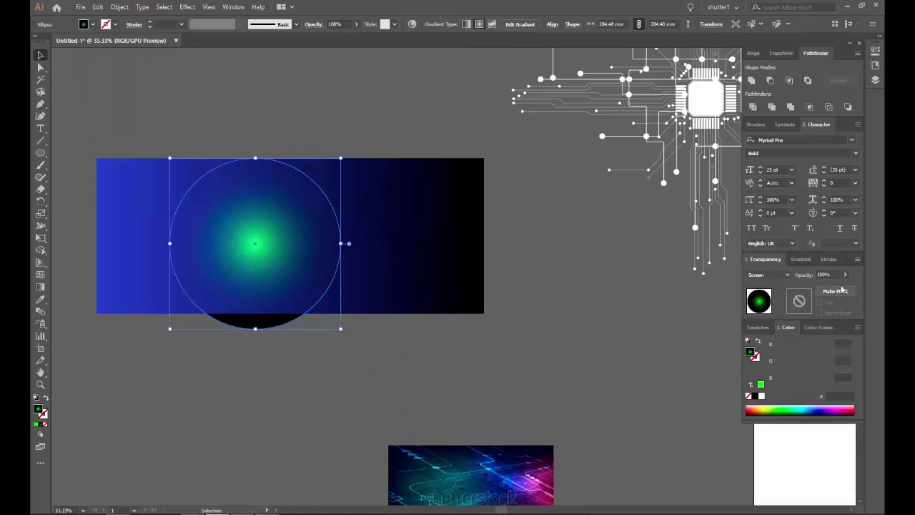
left_click(845, 275)
left_click_drag(851, 286, 819, 287)
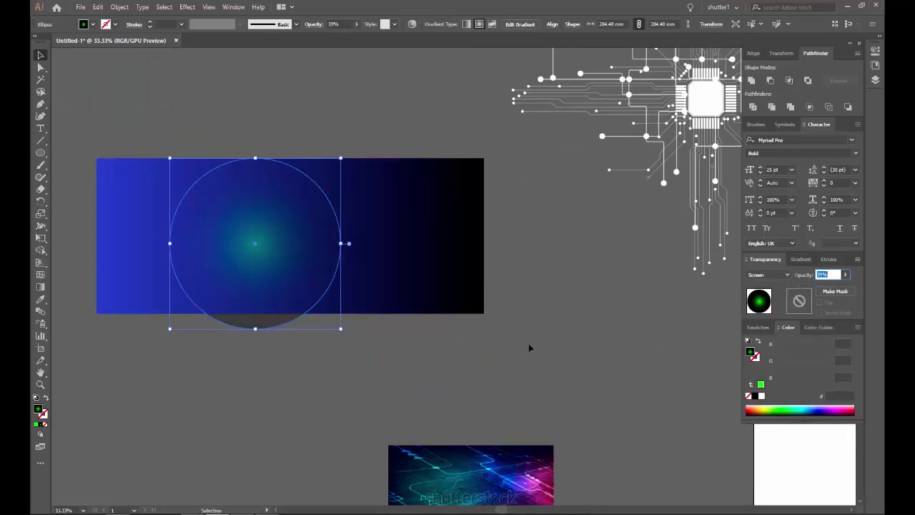
Step: Scale the glow circle up to cover the whole banner
scroll(429, 318, "down", 2)
left_click(390, 285)
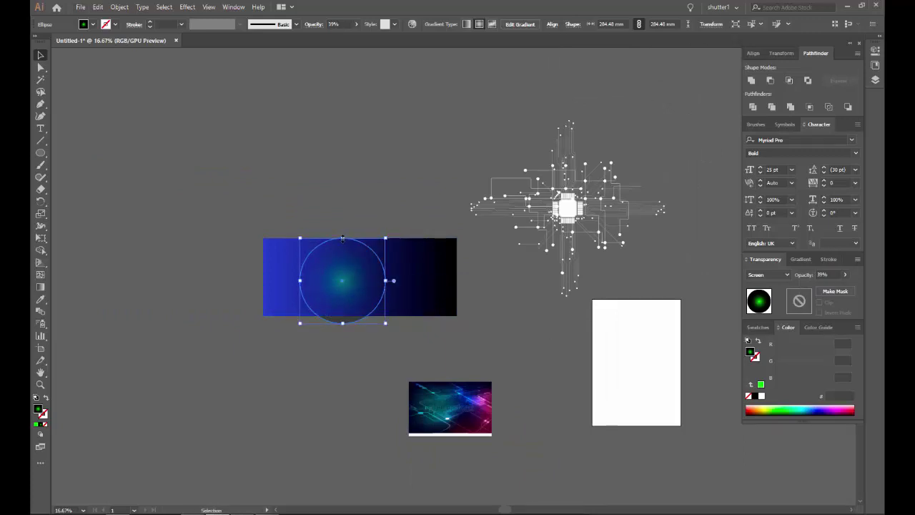
mouse_move(343, 242)
left_mouse_down()
mouse_move(370, 182)
mouse_move(391, 196)
left_mouse_up()
Step: Shift the banner gradient's midpoint to 25.94% and deepen its left stop to navy 172084
scroll(413, 275, "up", 1)
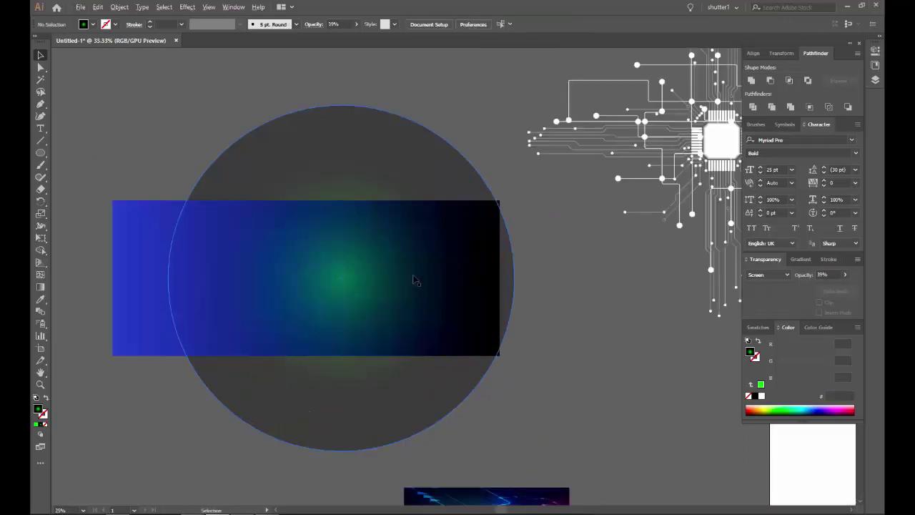
scroll(413, 275, "down", 3)
left_click(393, 290, "shift")
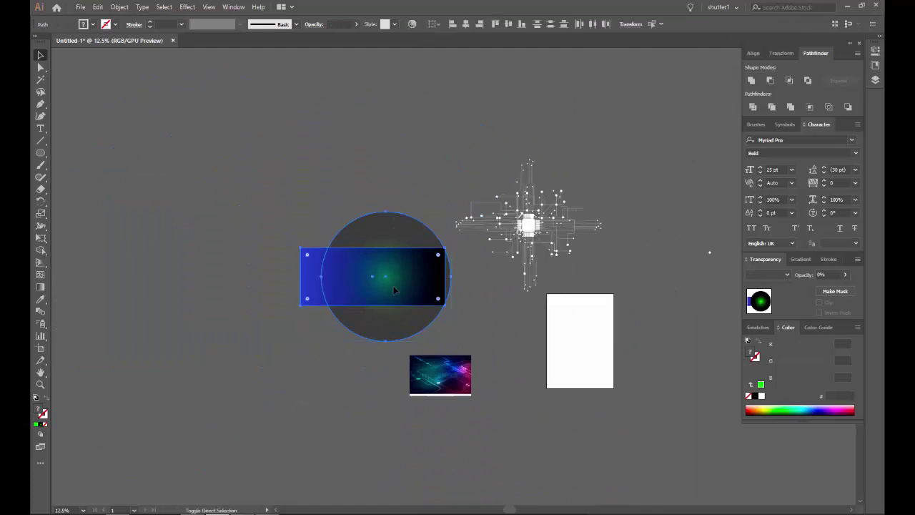
scroll(394, 289, "up", 2)
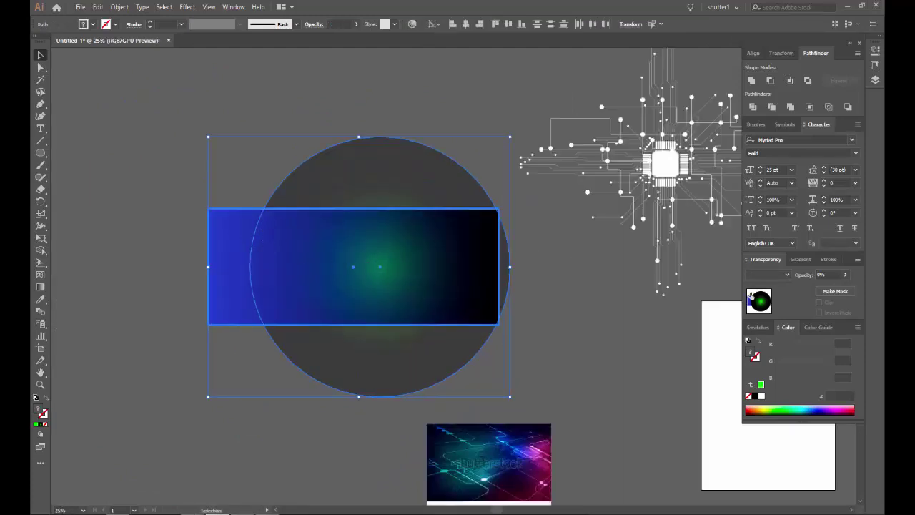
left_click(496, 157)
left_click(225, 218)
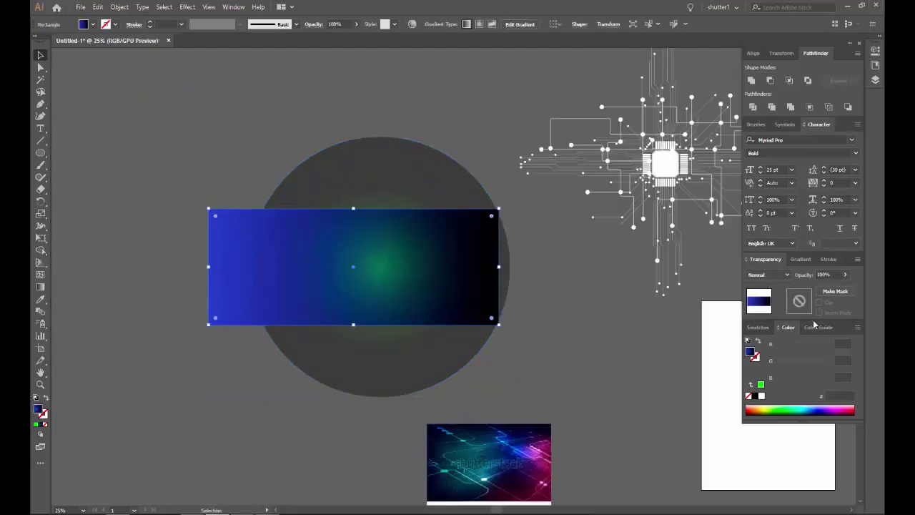
left_click(799, 260)
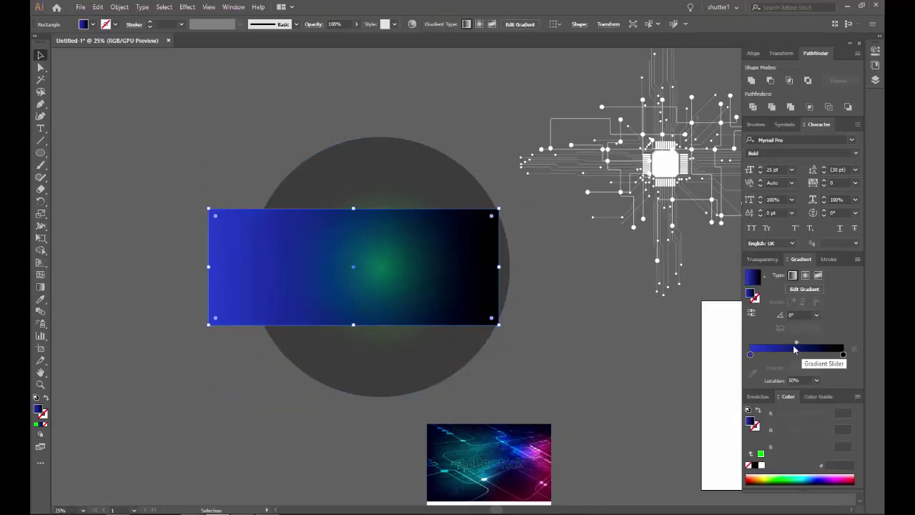
left_click_drag(795, 344, 772, 344)
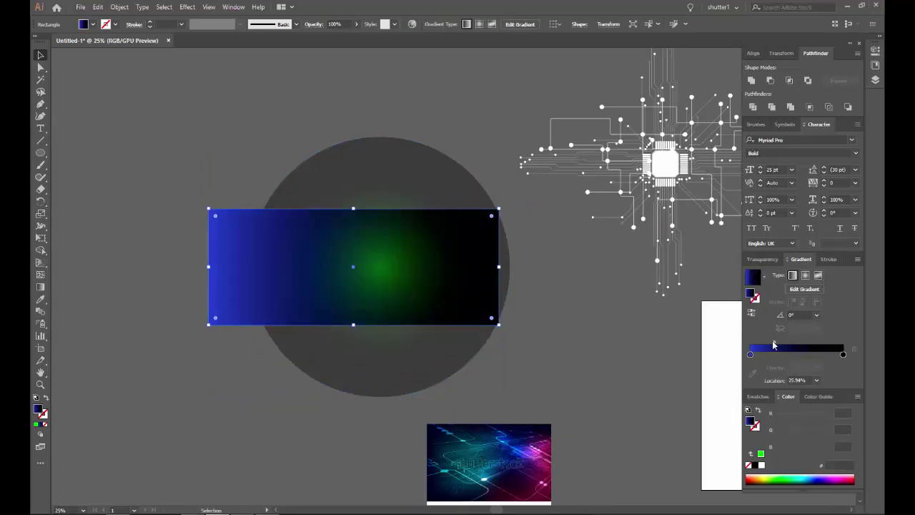
left_click(750, 354)
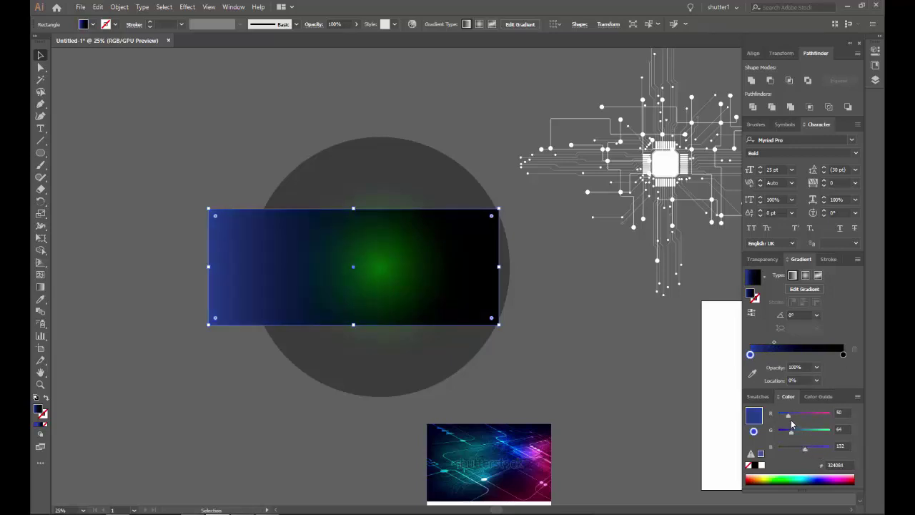
left_click_drag(790, 431, 784, 432)
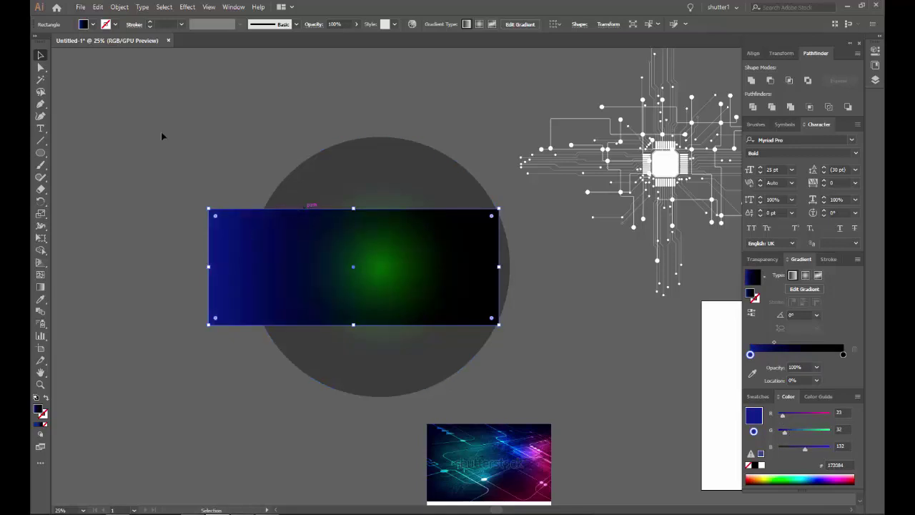
Step: Drag the green glow circle up and left off the banner rectangle
left_click(148, 94)
scroll(406, 282, "up", 2)
scroll(411, 282, "up", 2)
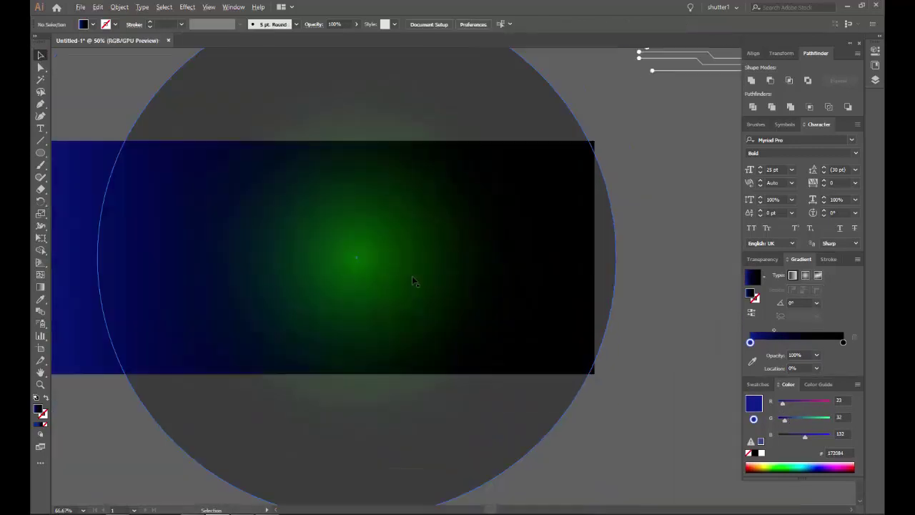
scroll(414, 282, "down", 4)
scroll(532, 323, "down", 2)
left_click_drag(486, 304, 343, 236)
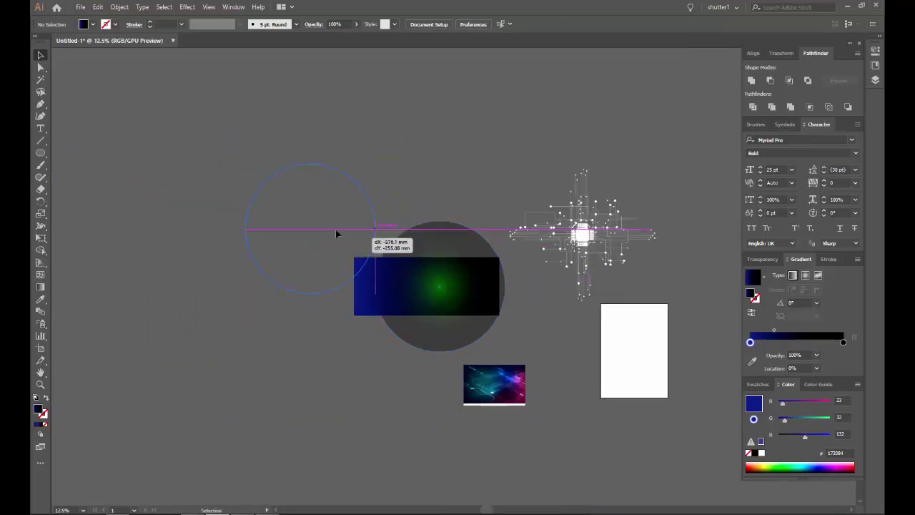
Step: Move the gradient rectangle higher on the canvas
left_click(534, 224)
scroll(425, 283, "up", 1)
left_click_drag(439, 302, 456, 173)
left_click_drag(564, 136, 457, 157)
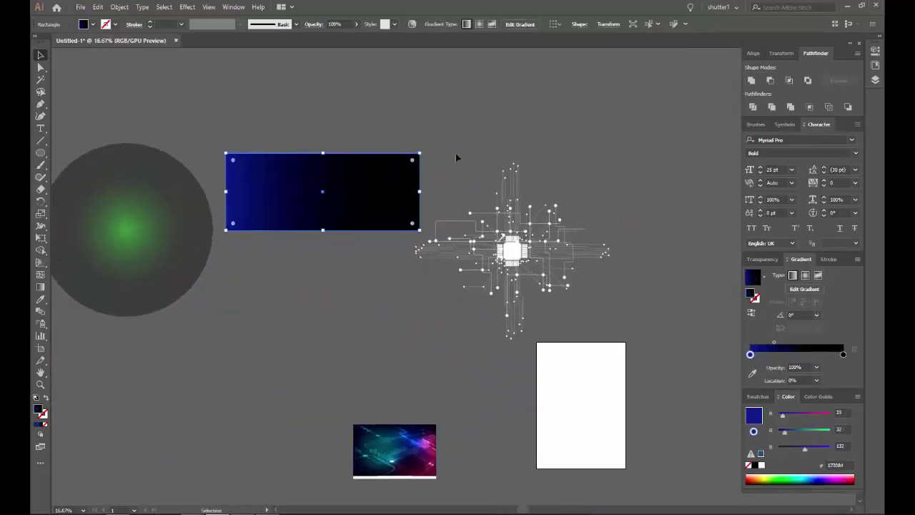
Step: Set the circuit network's blend mode to Overlay
left_click(565, 292)
key("ctrl+shift+F10")
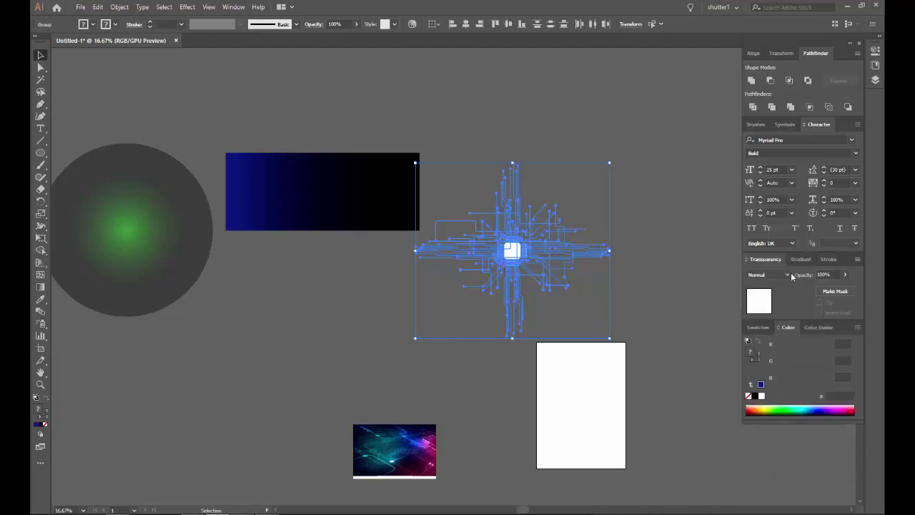
left_click(768, 275)
left_click(774, 369)
Step: Place a copy of the circuit onto the blue rectangle and move the original aside
key("ctrl")
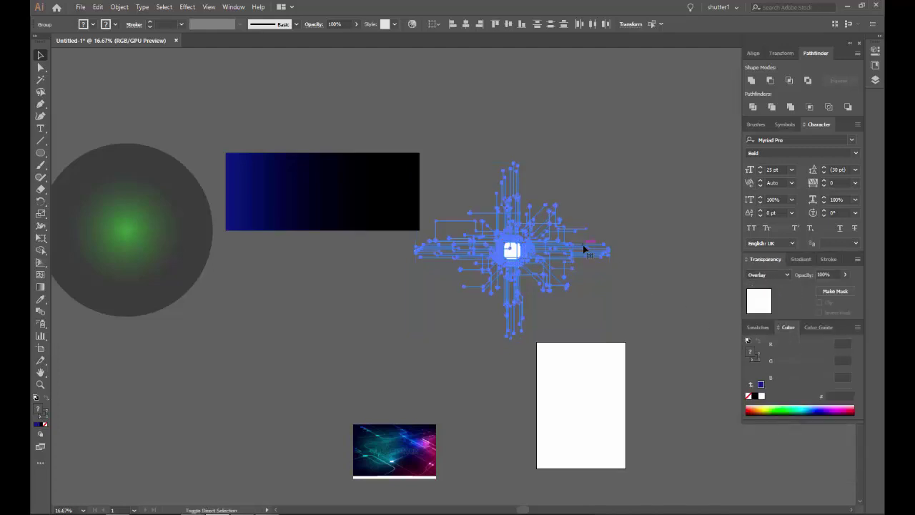
left_click_drag(519, 248, 333, 200)
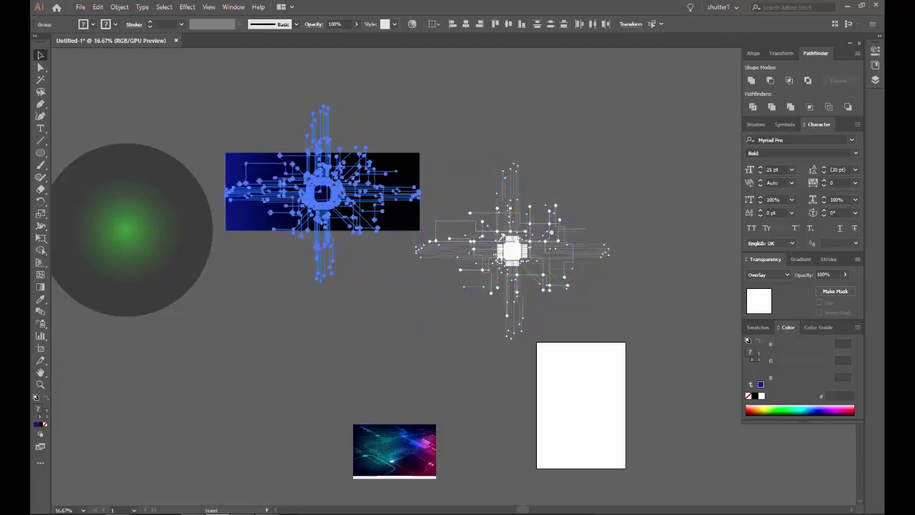
scroll(353, 276, "right", 5)
key("ctrl+[")
left_click_drag(431, 233, 643, 143)
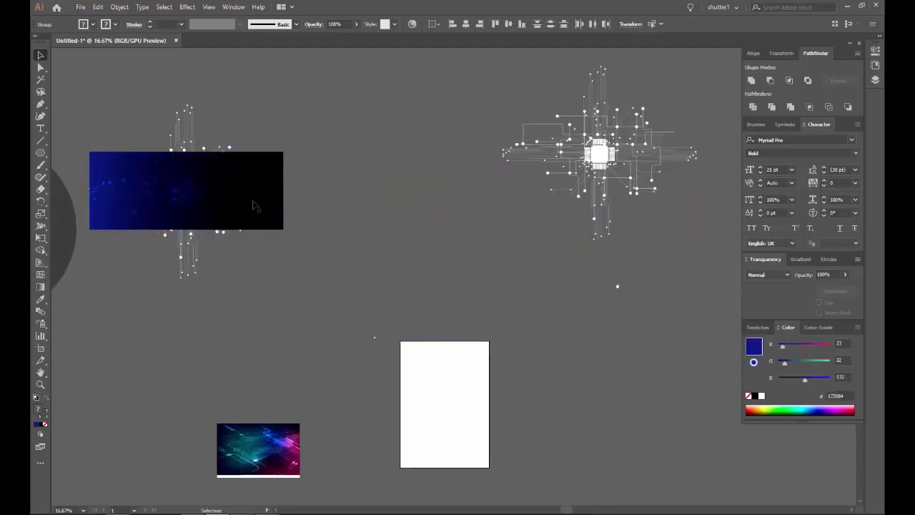
scroll(255, 204, "up", 3)
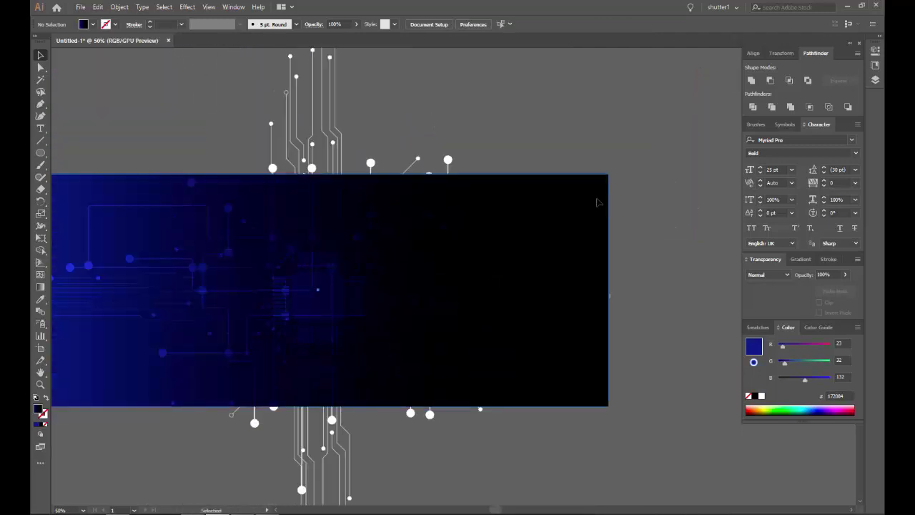
mouse_move(597, 202)
left_mouse_down()
mouse_move(606, 213)
mouse_move(620, 202)
mouse_move(447, 290)
left_mouse_up()
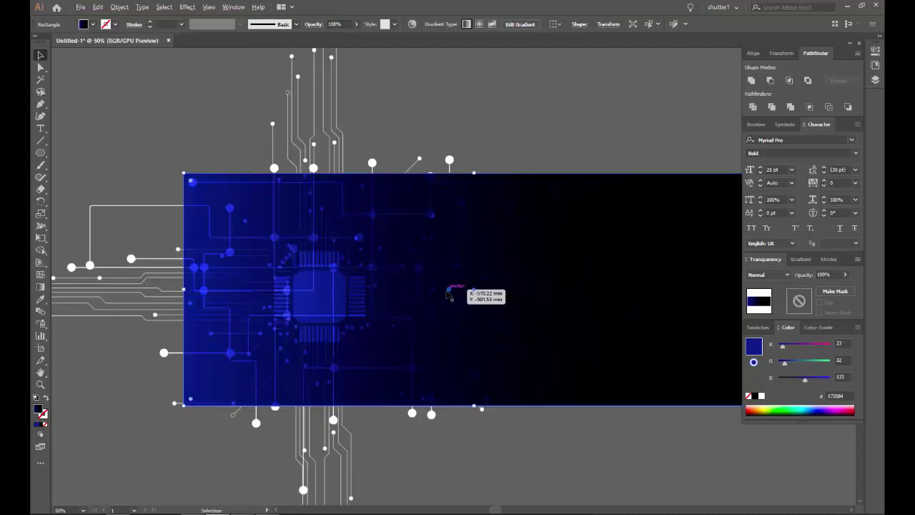
Step: Bring the circuit copy in front of the rectangle, comparing Overlay against Normal blending
scroll(289, 281, "up", 3)
scroll(289, 280, "down", 2)
scroll(365, 275, "down", 2)
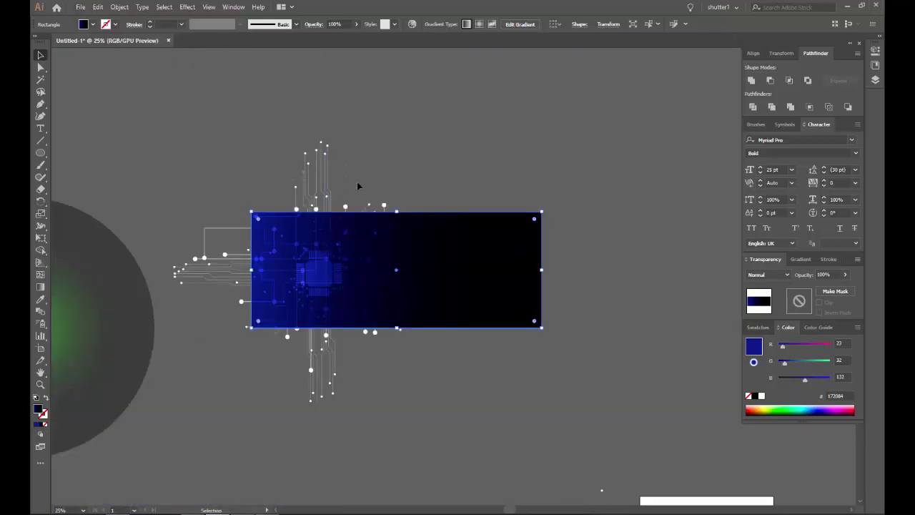
left_click(359, 186)
scroll(269, 211, "up", 3)
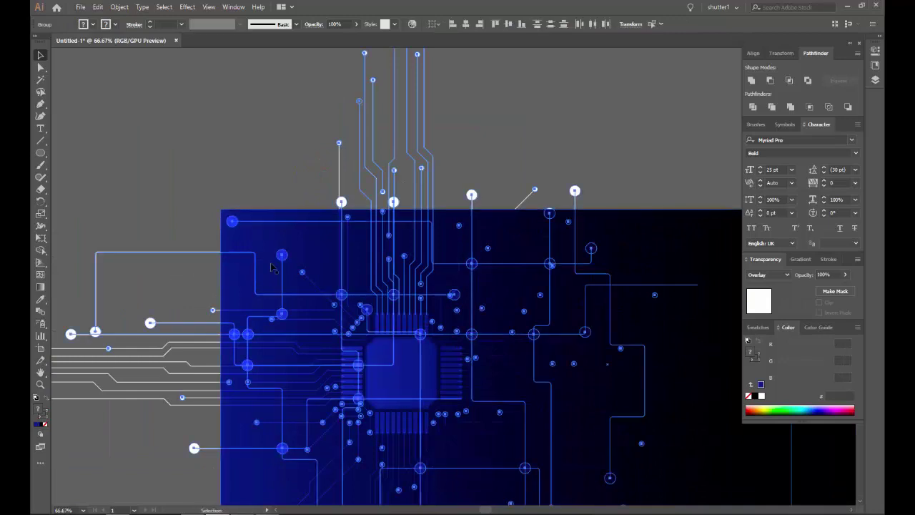
scroll(223, 283, "down", 2)
scroll(286, 279, "down", 1)
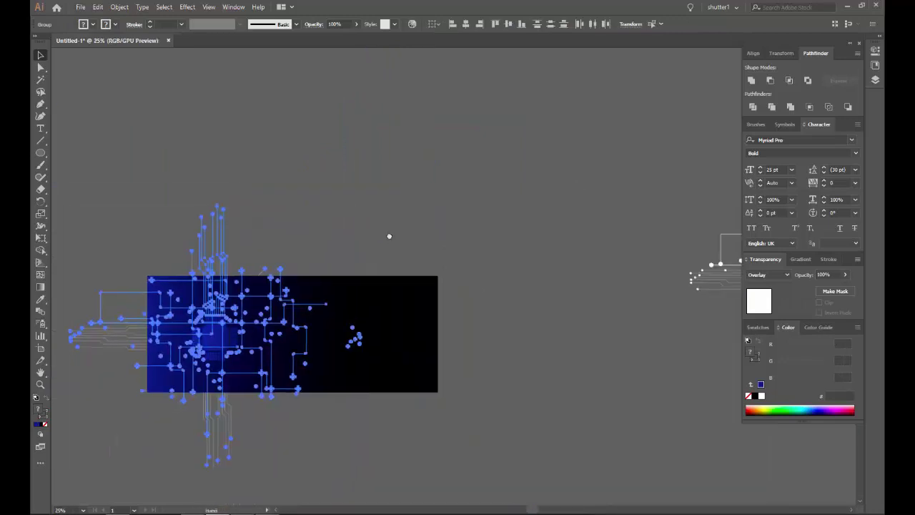
left_click(429, 271)
key("ctrl+z")
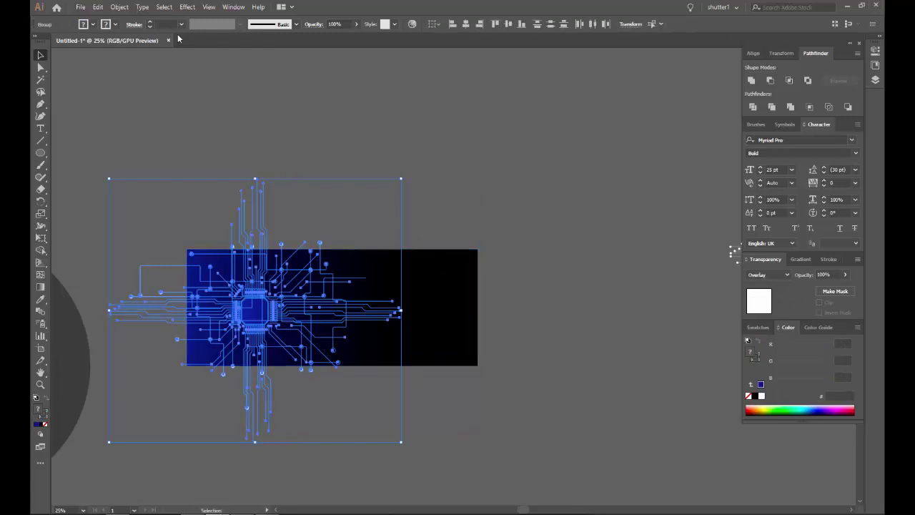
key("ctrl+z")
key("ctrl+shift+z")
key("ctrl+z")
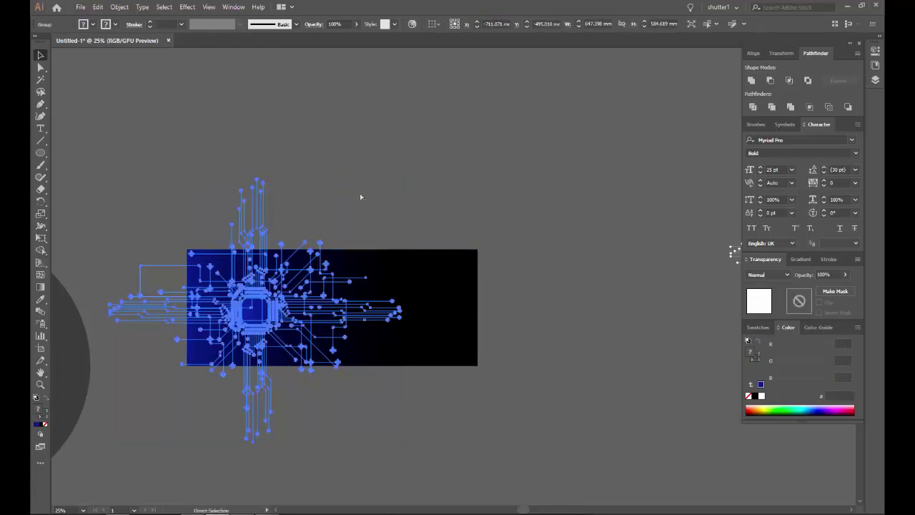
key("ctrl+z")
key("ctrl+z")
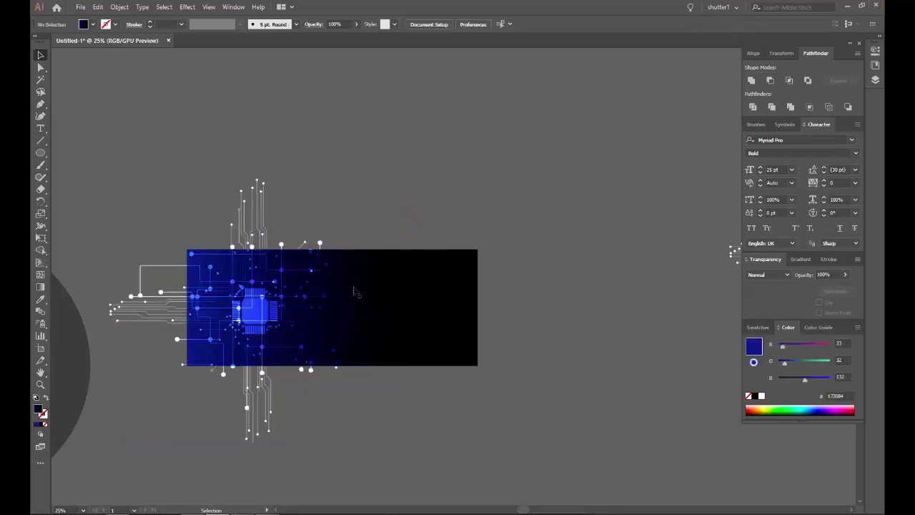
Step: Zoom in to inspect the blended pads beside the chip's left pins
scroll(261, 285, "up", 3)
scroll(261, 286, "up", 1)
scroll(261, 286, "up", 2)
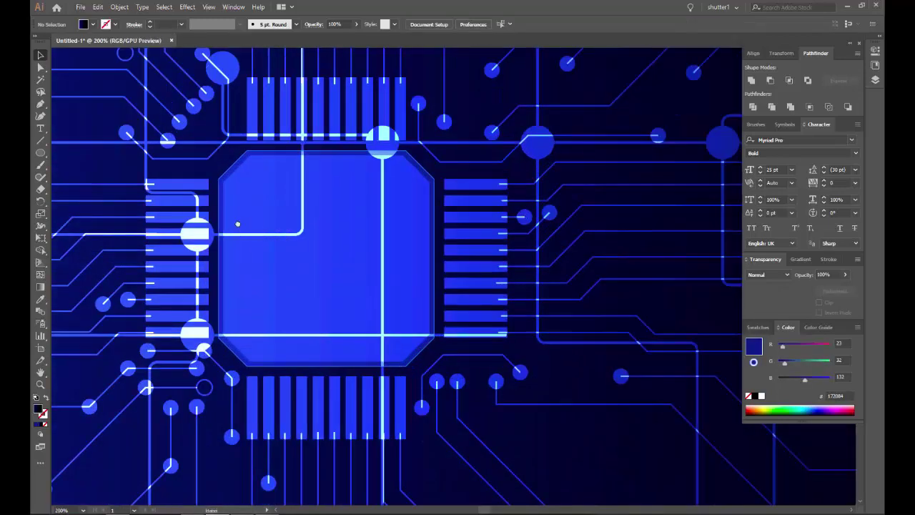
scroll(237, 224, "up", 3)
left_click(302, 241)
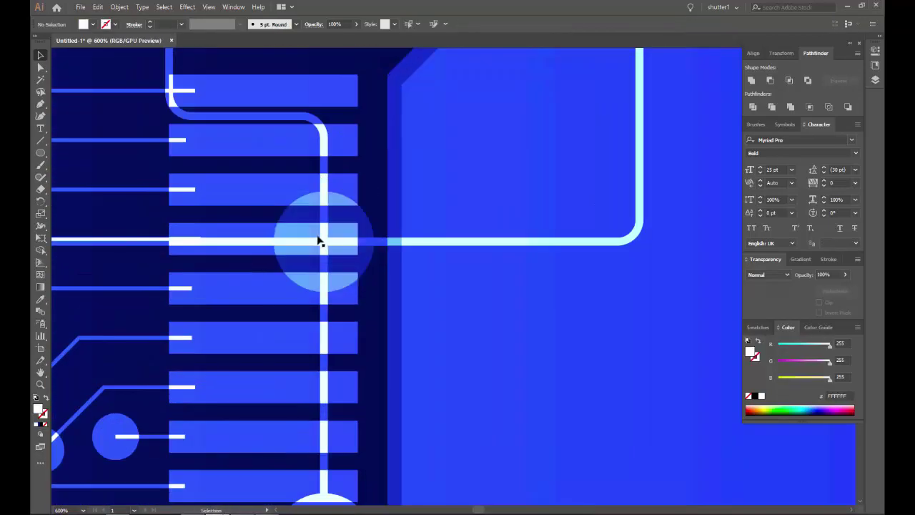
scroll(341, 254, "down", 2)
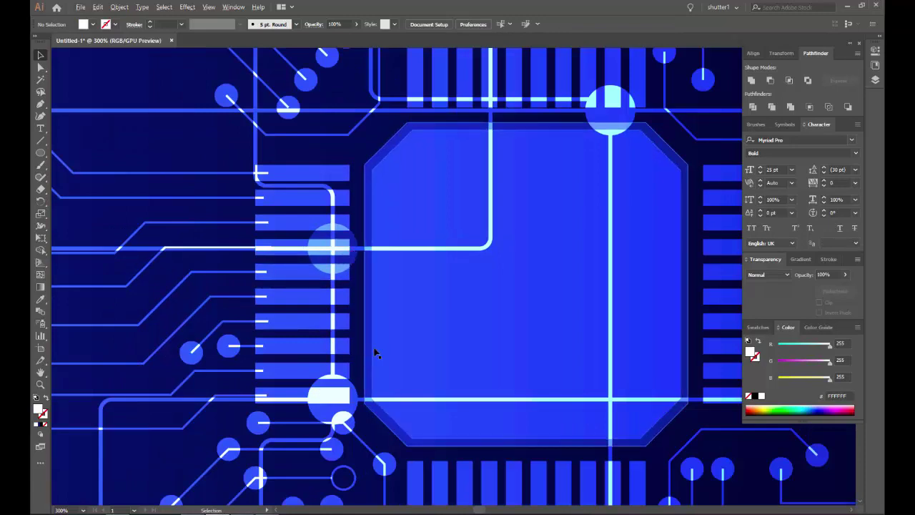
scroll(375, 353, "down", 2)
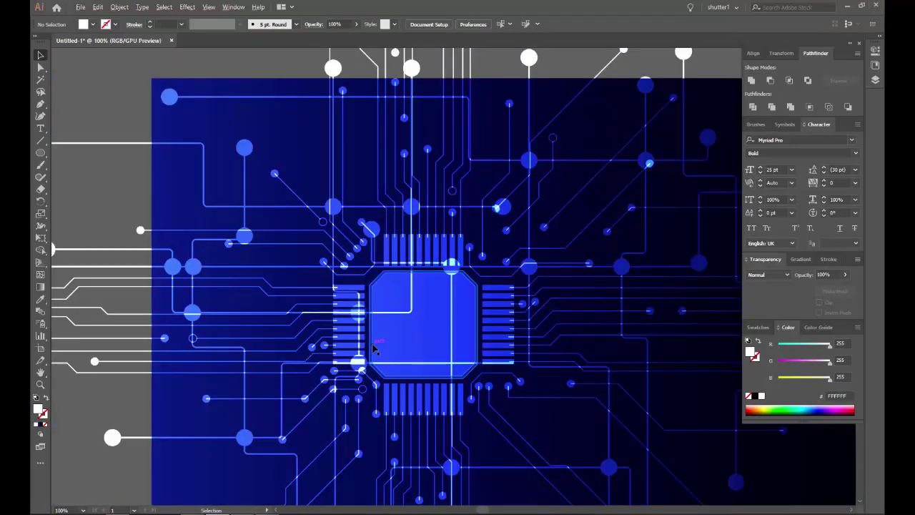
scroll(373, 348, "down", 3)
scroll(342, 392, "down", 2)
scroll(377, 279, "down", 3)
Step: Zoom to 100% and nudge the circuit slightly over the blue rectangle
scroll(600, 187, "up", 1)
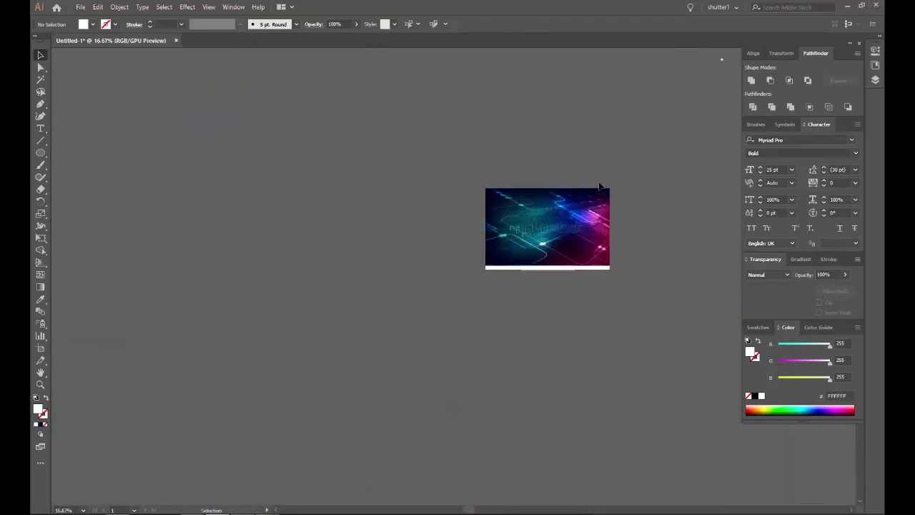
key("ctrl+1")
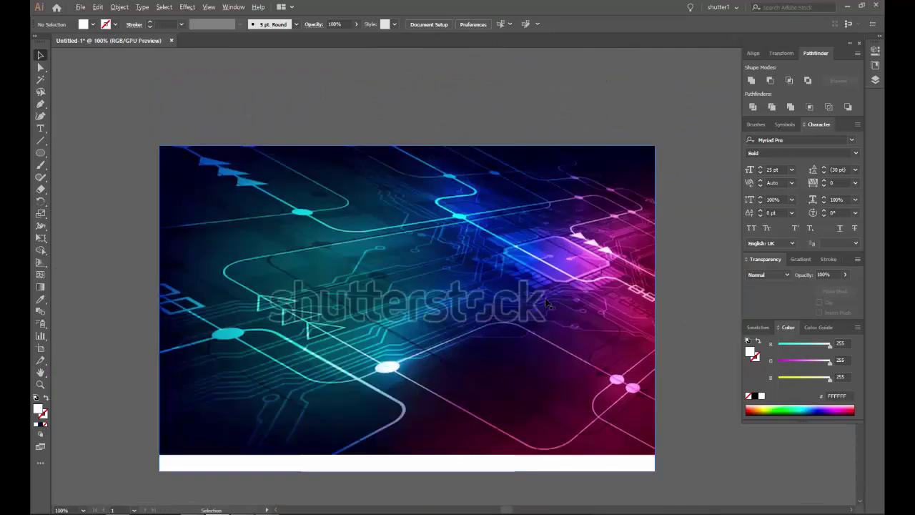
scroll(547, 304, "down", 3)
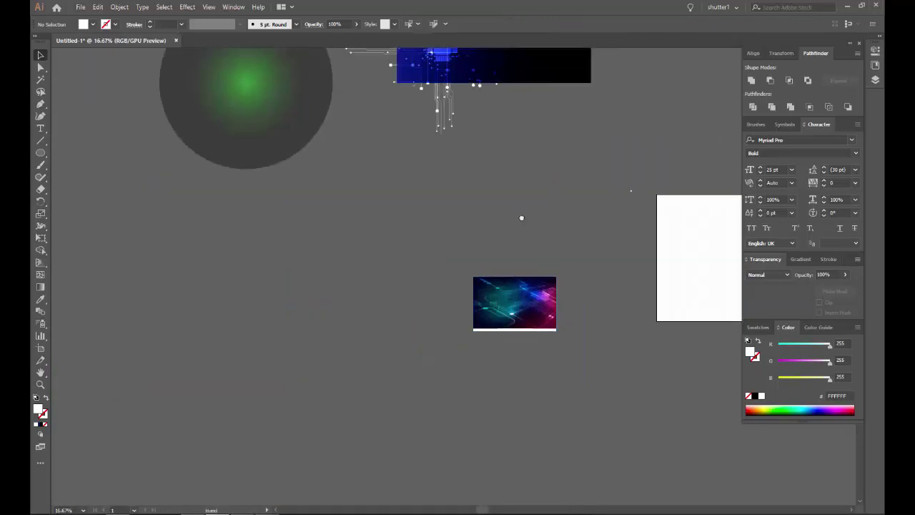
scroll(521, 217, "up", 2)
scroll(259, 262, "up", 1)
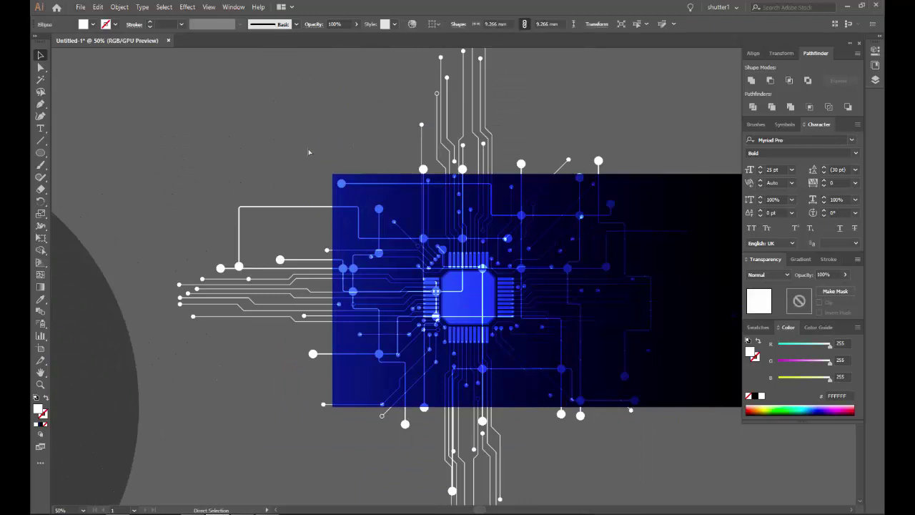
scroll(285, 206, "down", 1)
mouse_move(284, 207)
left_mouse_down()
mouse_move(219, 157)
mouse_move(138, 126)
mouse_move(300, 221)
left_mouse_up()
scroll(296, 220, "down", 2)
left_click_drag(298, 182, 304, 250)
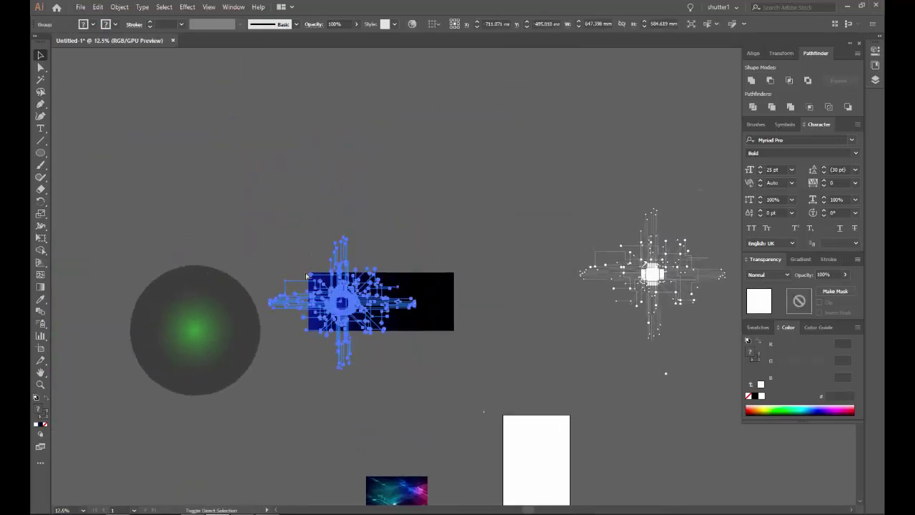
left_click(271, 225)
Step: Drag the circuit group up and left into the banner's left third
scroll(303, 286, "up", 3)
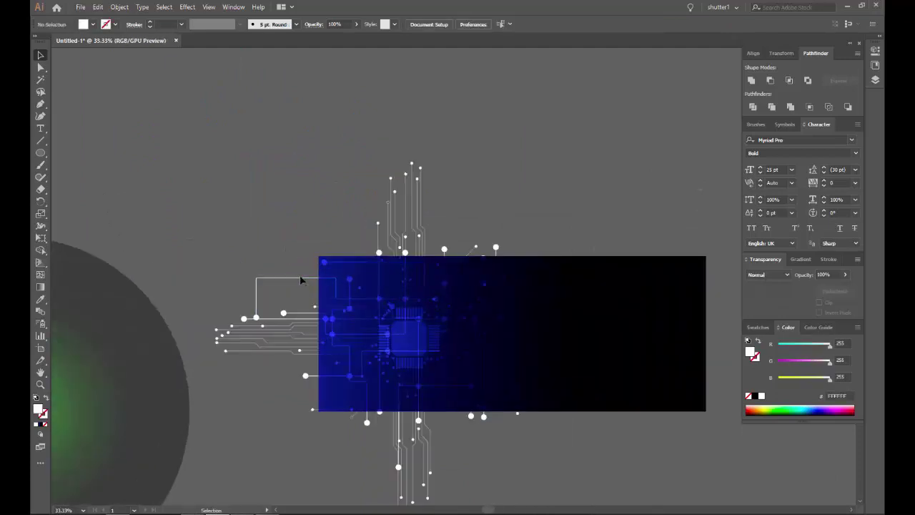
left_click(300, 279)
scroll(301, 280, "down", 1)
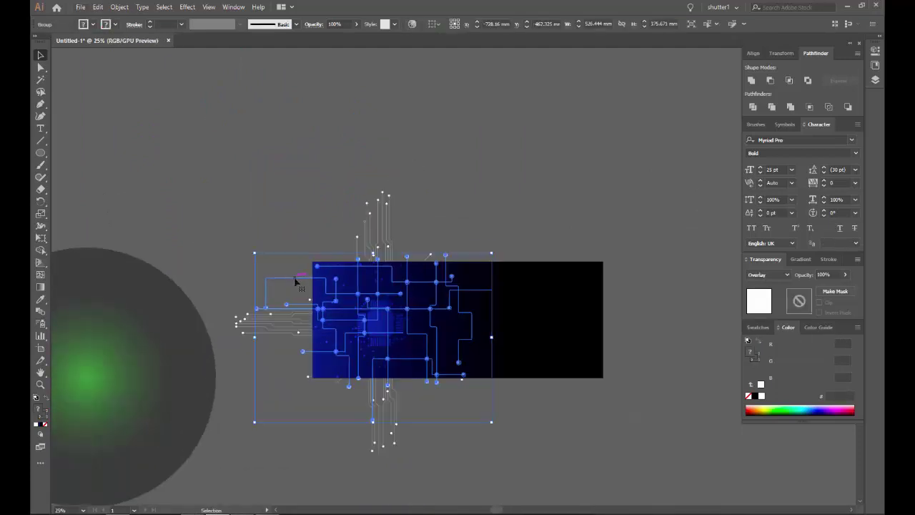
left_click_drag(296, 279, 106, 125)
scroll(386, 307, "up", 1)
scroll(336, 264, "up", 2)
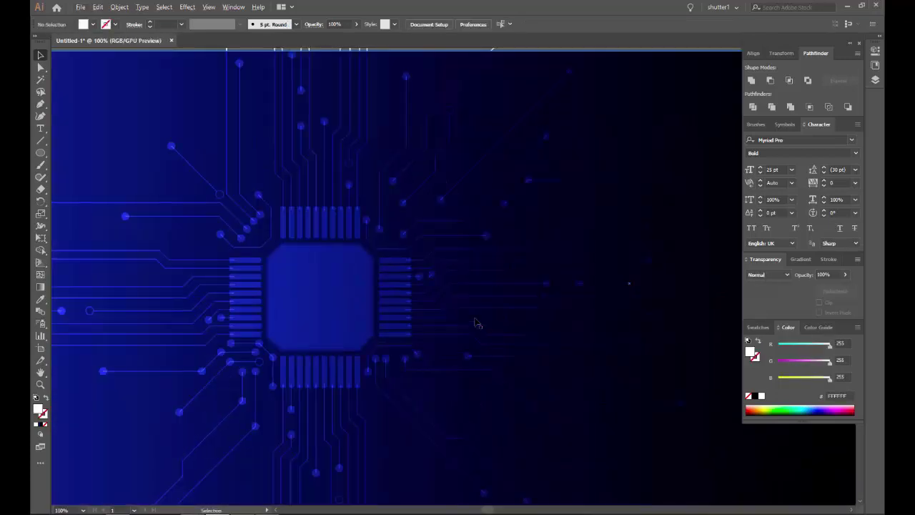
scroll(293, 214, "down", 1)
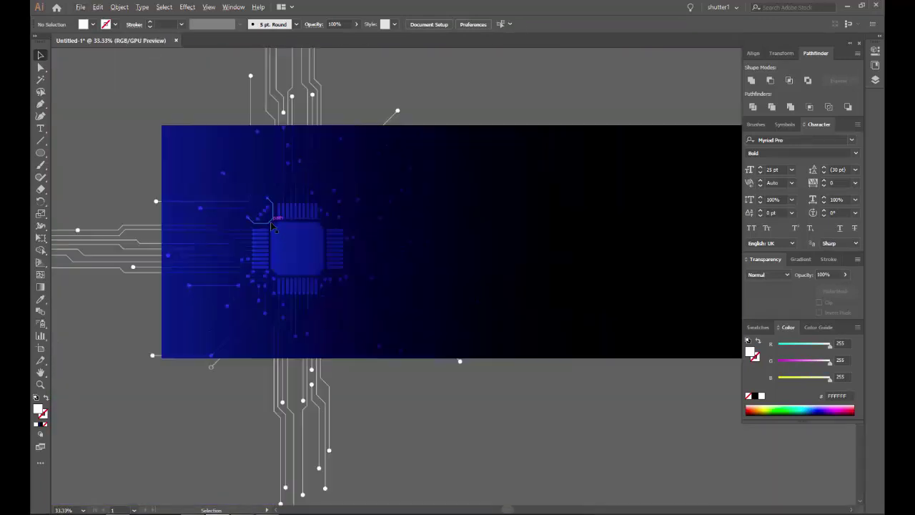
scroll(308, 227, "up", 6)
Step: Fill the chip body white and explore the chip group's parts in isolation mode
left_click(309, 227)
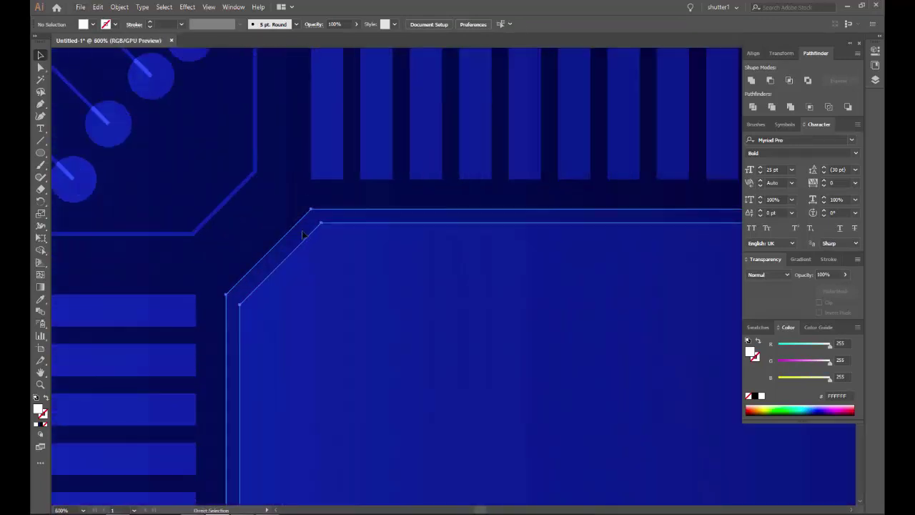
left_click(761, 396)
key("a")
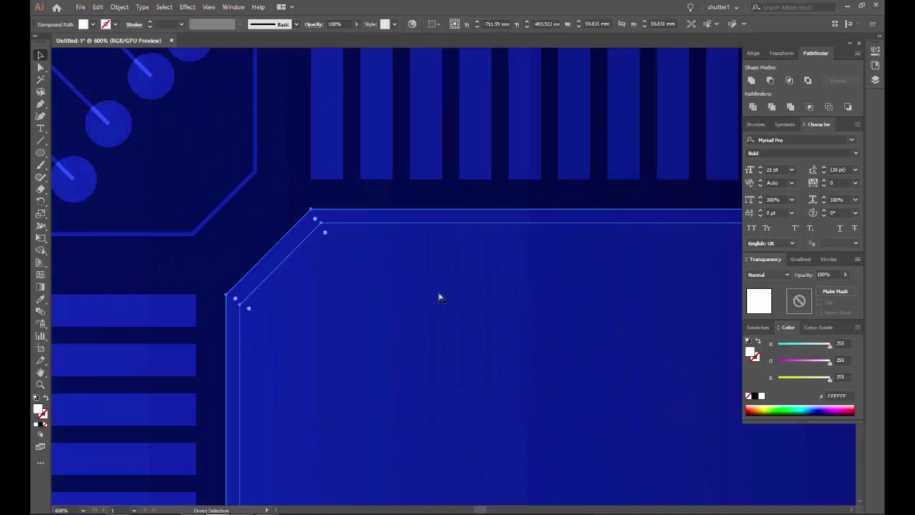
key("v")
left_click(380, 281)
double_click(380, 282)
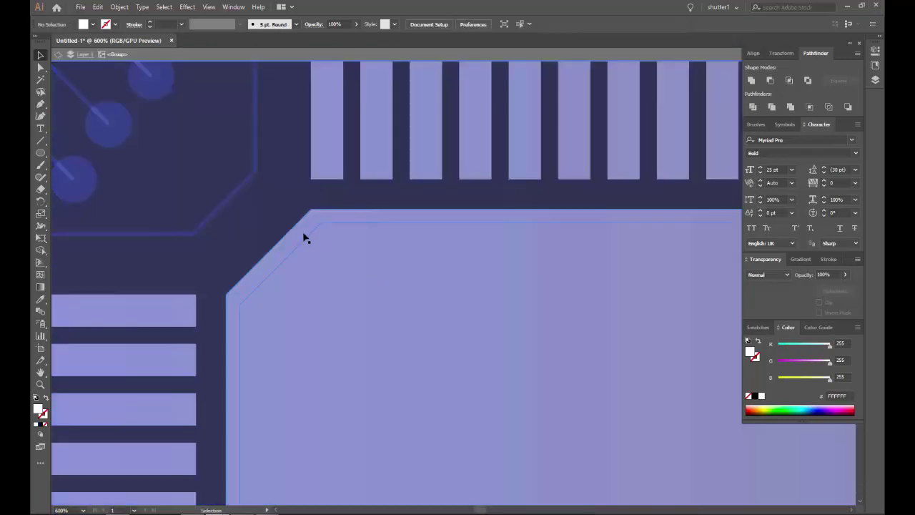
key("a")
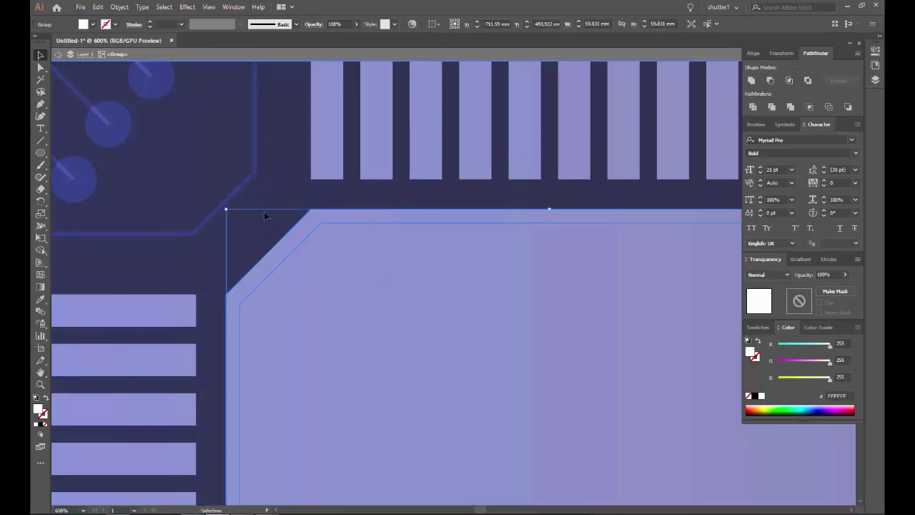
double_click(267, 211)
key("v")
Step: Set the chip outline path to Overlay, duplicate it and nudge the copy onto the chip edge
left_click(307, 236)
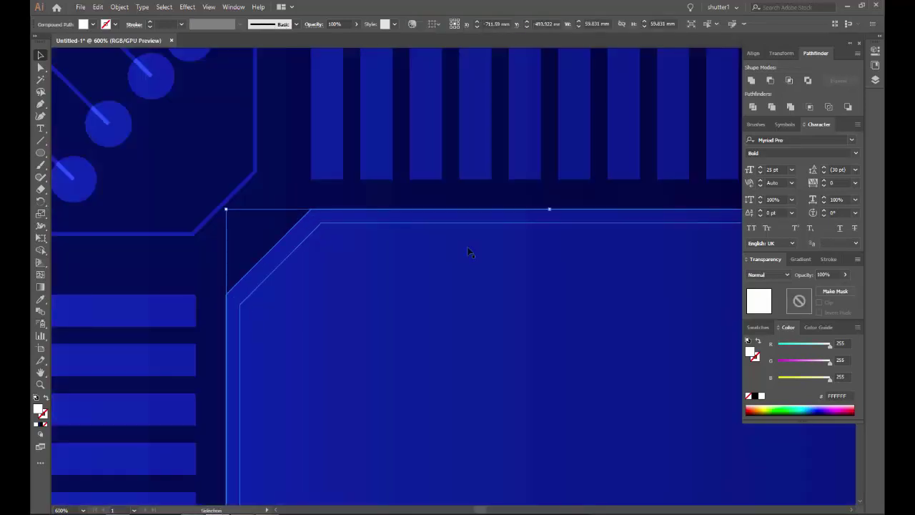
scroll(441, 281, "down", 3)
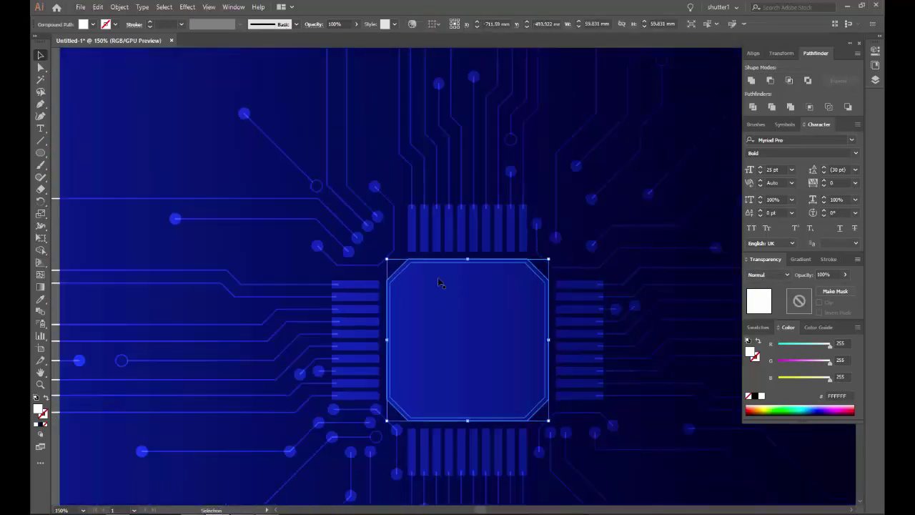
scroll(414, 271, "up", 3)
left_click(760, 275)
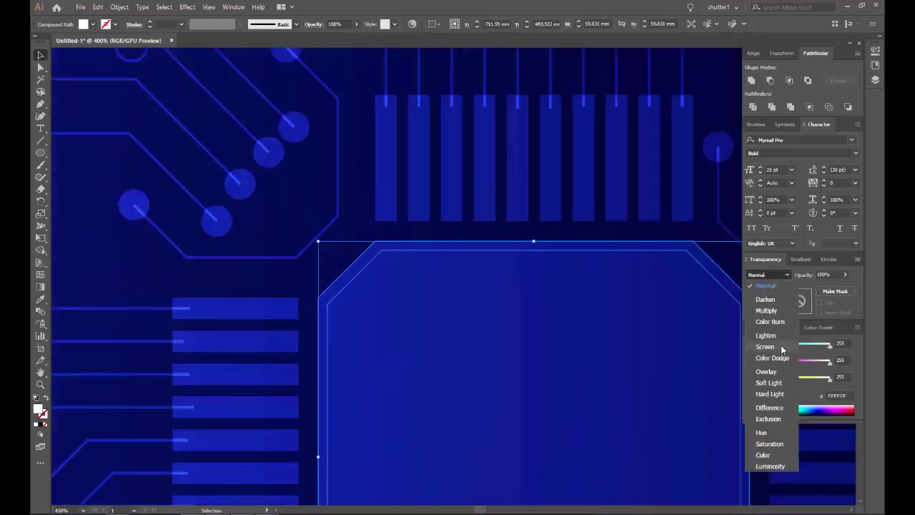
left_click(766, 370)
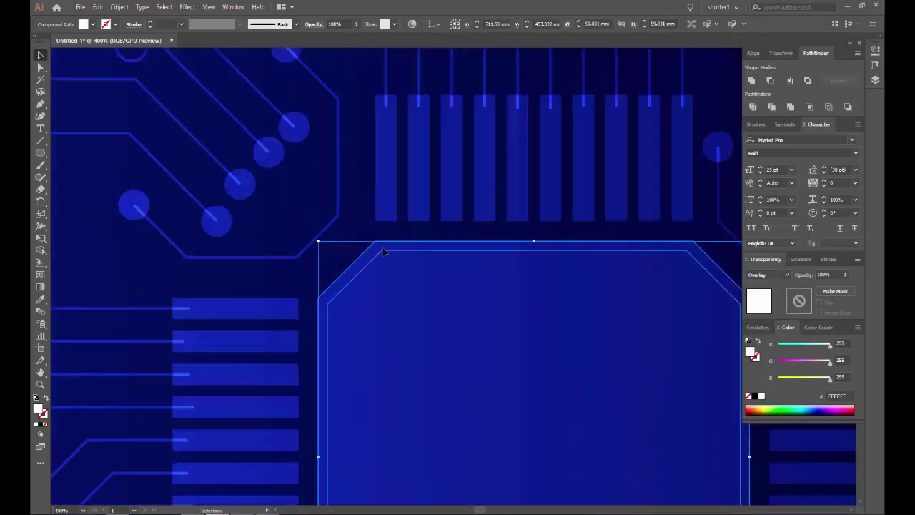
left_click_drag(382, 247, 399, 259)
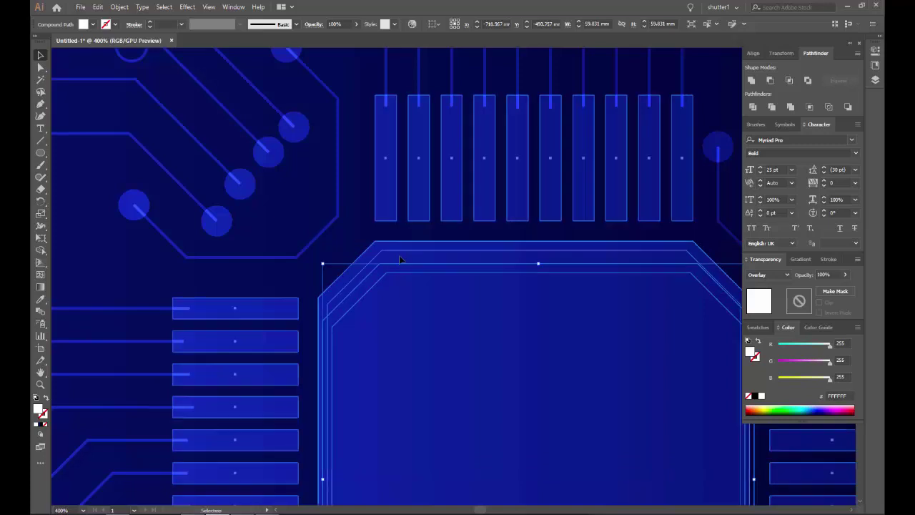
key("Up")
key("Up")
key("Up")
key("Left")
key("Left")
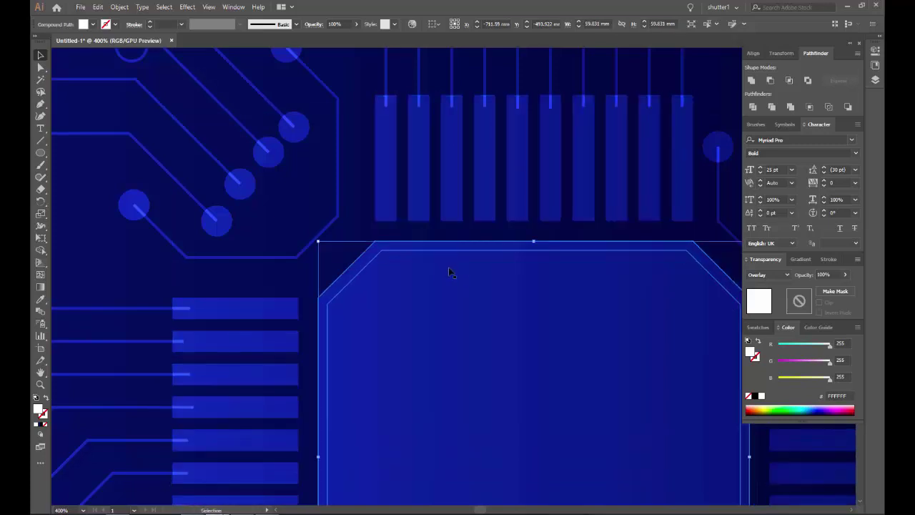
Step: Select the chip body path alone and reset the zoom around the chip
key("a")
left_click(417, 248)
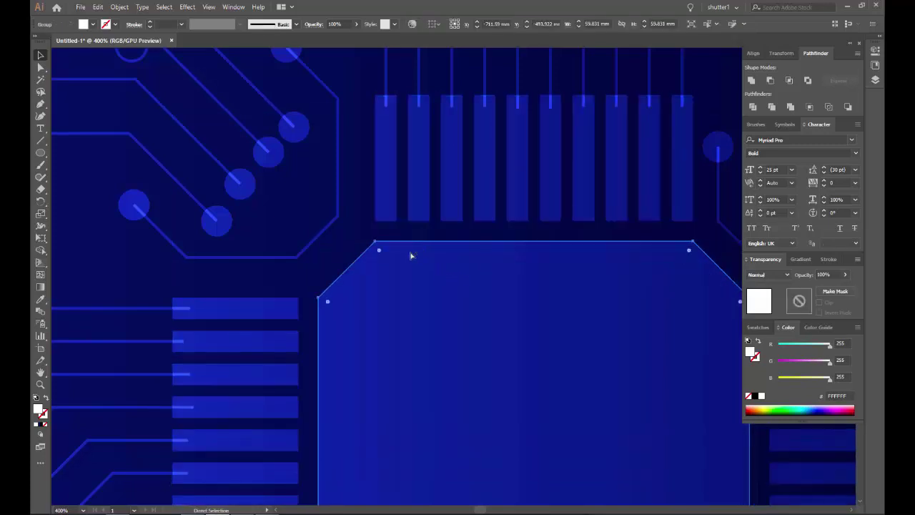
key("v")
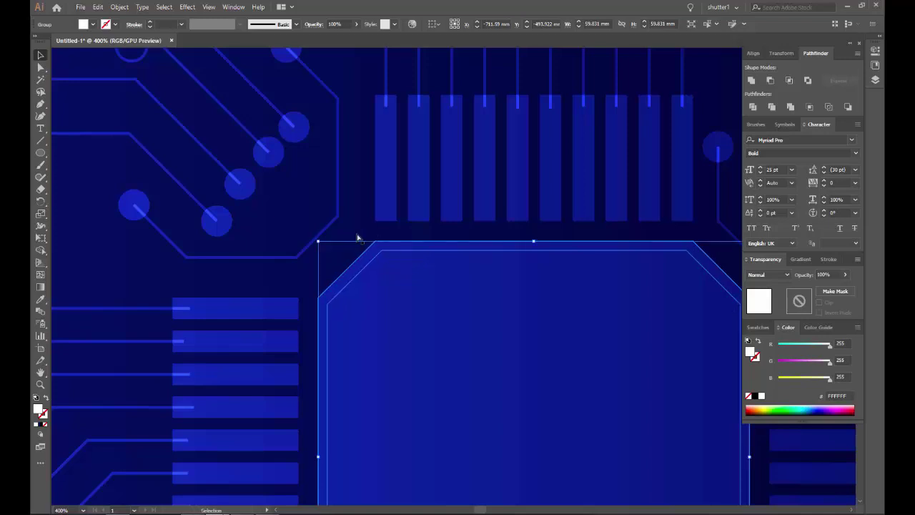
key("a")
key("v")
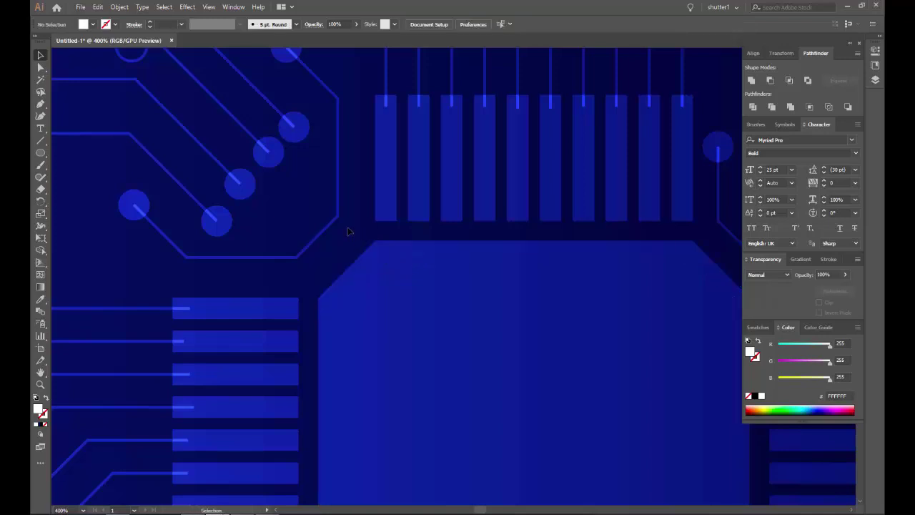
double_click(361, 239)
key("ctrl+1")
key("Escape")
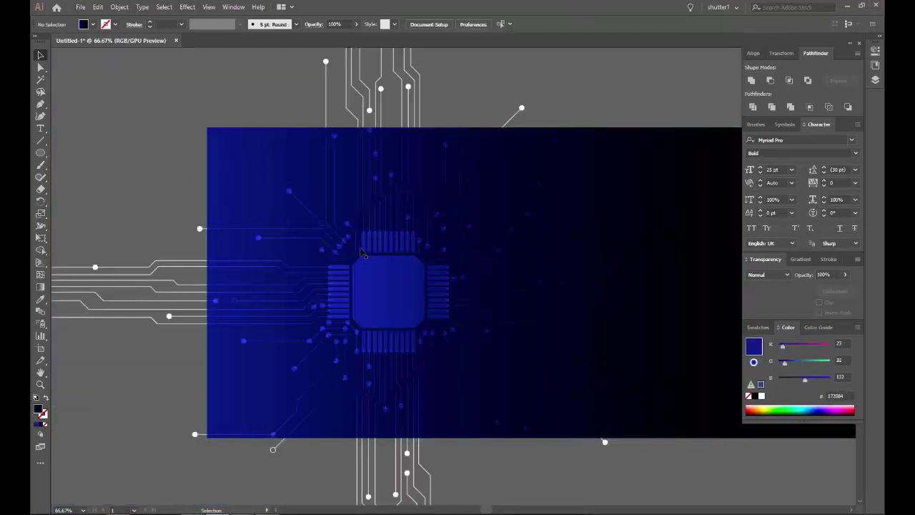
key("ctrl+equal")
scroll(315, 249, "up", 3, "alt")
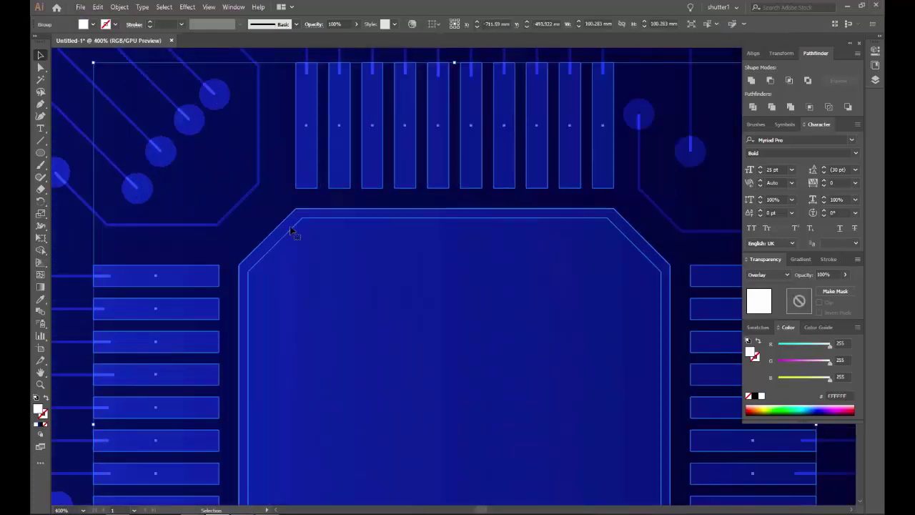
Step: Drill into the nested chip body group, try a white fill, then undo it
double_click(307, 228)
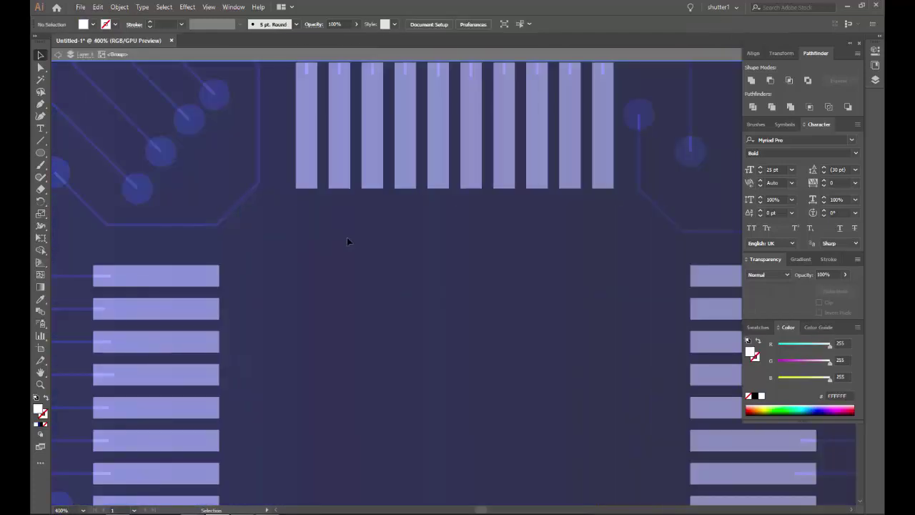
double_click(285, 232)
left_click(293, 233)
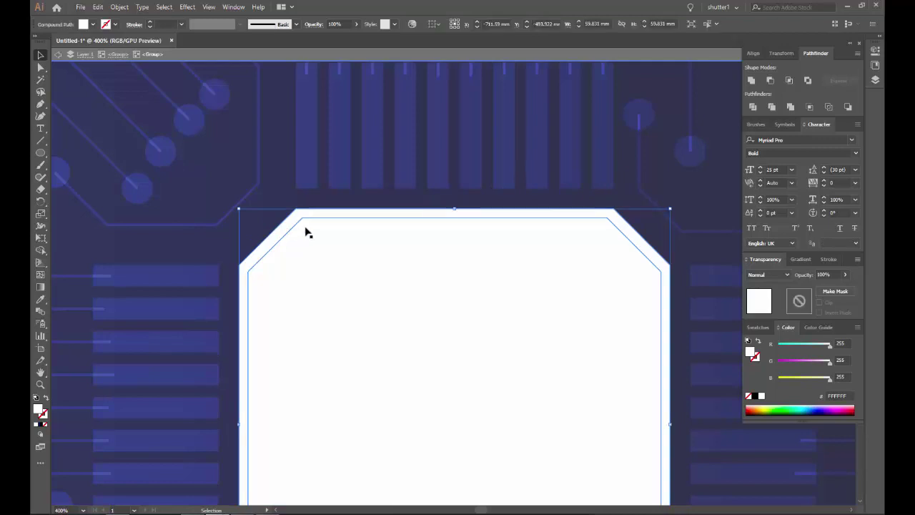
left_click(277, 205)
key("Escape")
scroll(345, 241, "down", 3, "alt")
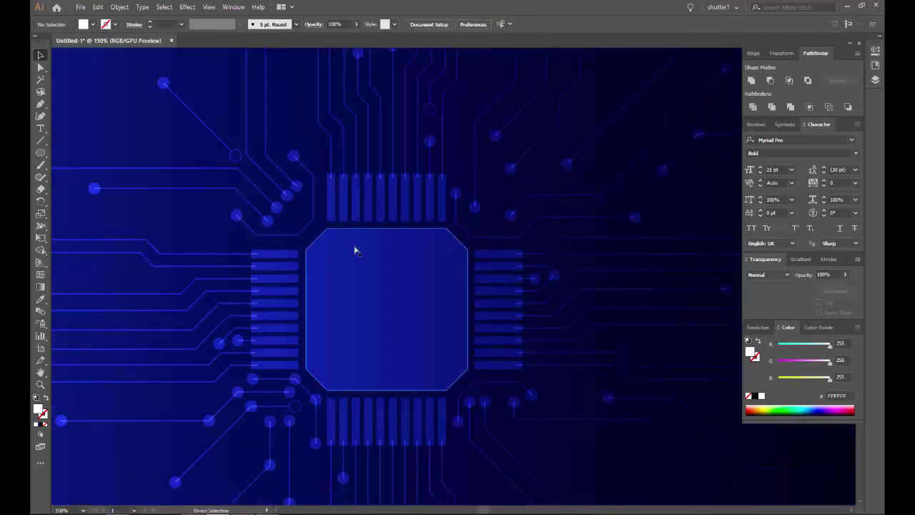
key("a")
left_click(353, 250)
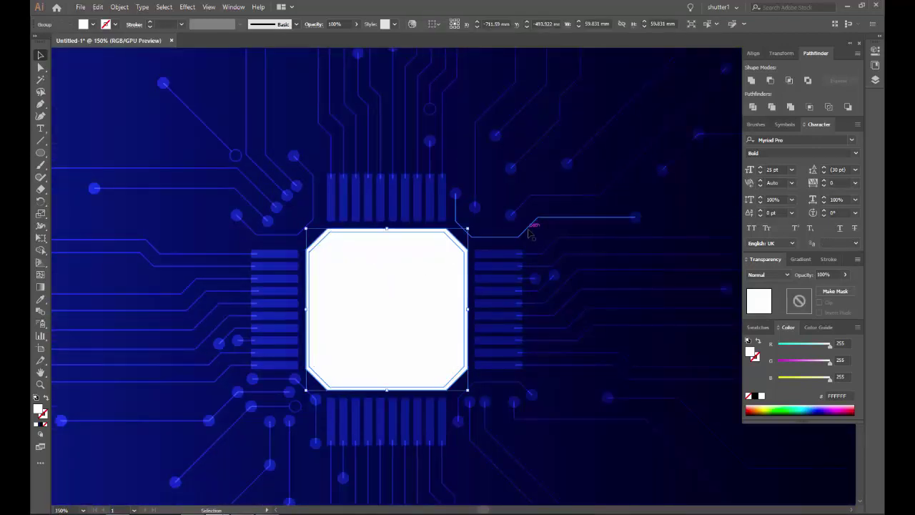
key("ctrl+z")
key("ctrl+z")
scroll(405, 256, "up", 2, "alt")
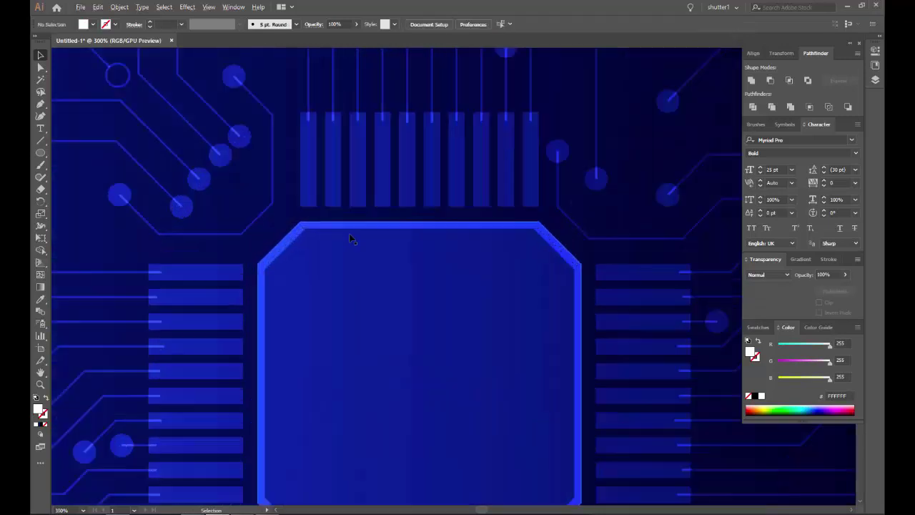
scroll(351, 241, "up", 5, "alt")
scroll(218, 212, "down", 4, "alt")
scroll(235, 210, "down", 5, "alt")
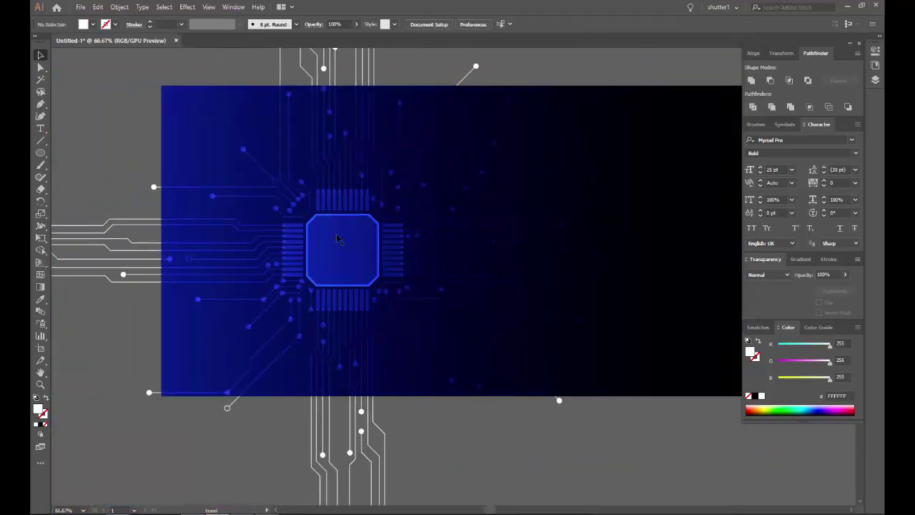
Step: Select the whole chip group and set its Transparency blend mode to Overlay
scroll(320, 218, "up", 5, "alt")
left_click(312, 174)
left_click(354, 210)
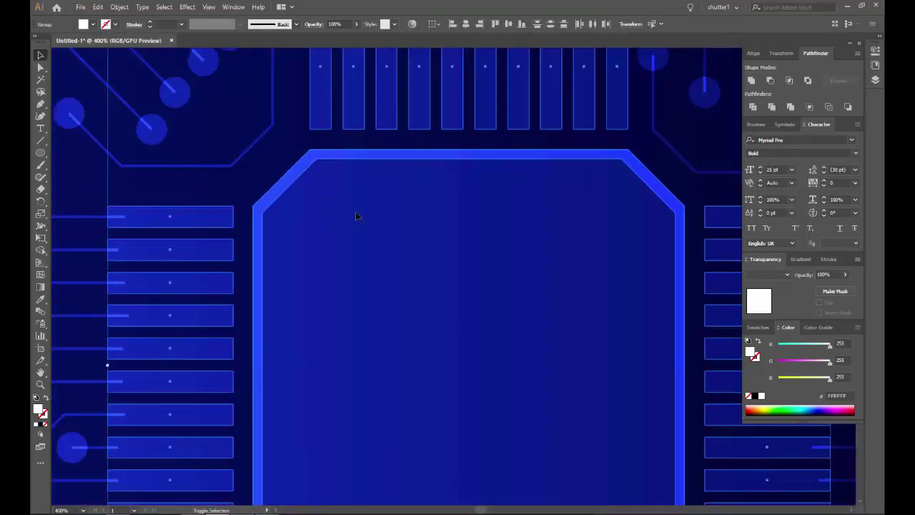
left_click(308, 172)
double_click(305, 169)
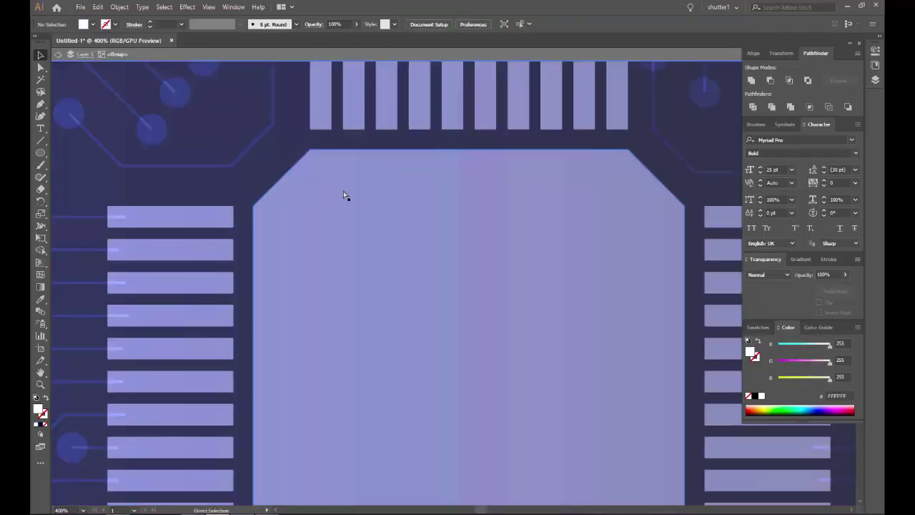
double_click(263, 161)
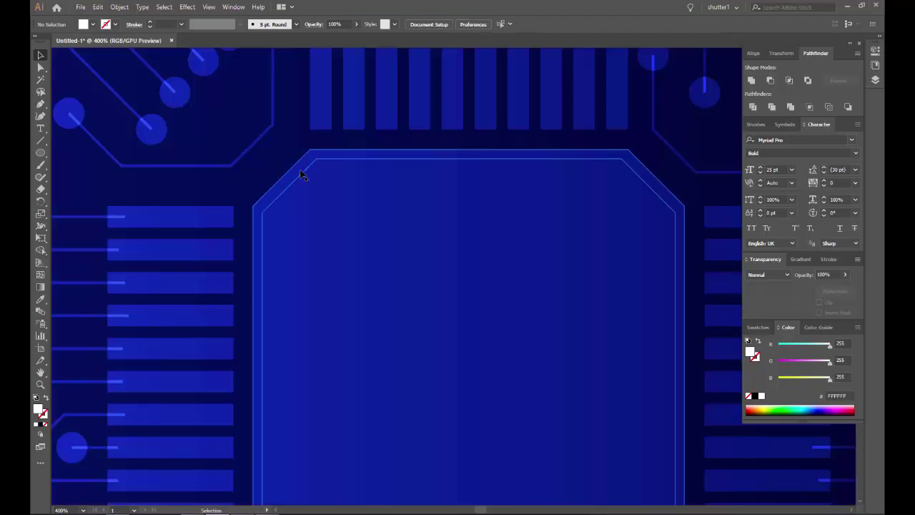
left_click(353, 221)
left_click(760, 274)
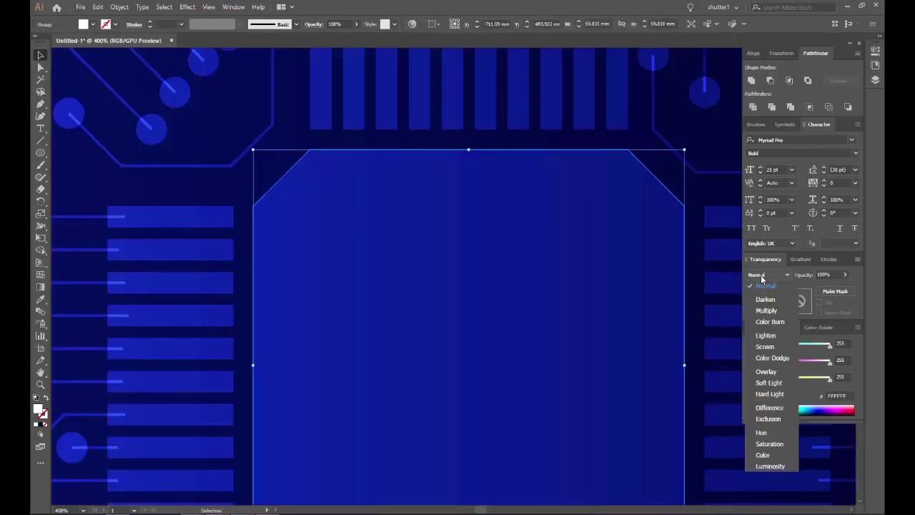
left_click(770, 371)
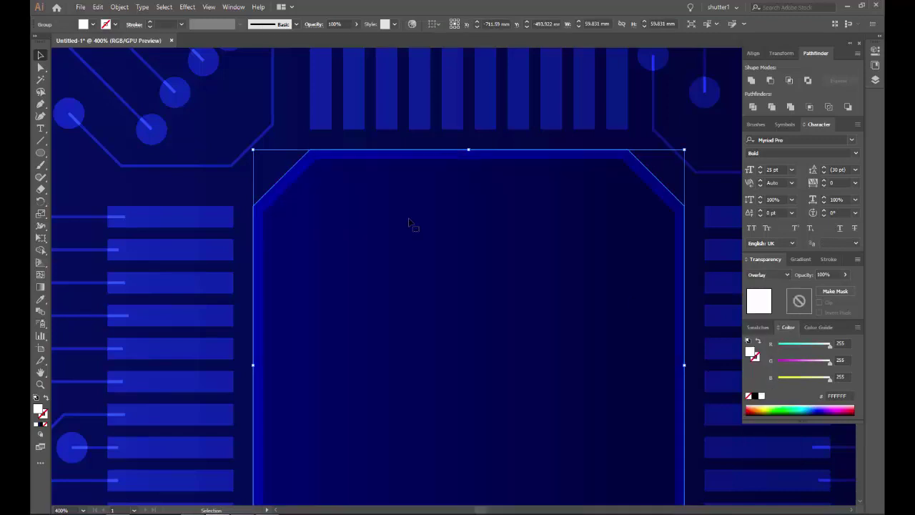
left_click(416, 375)
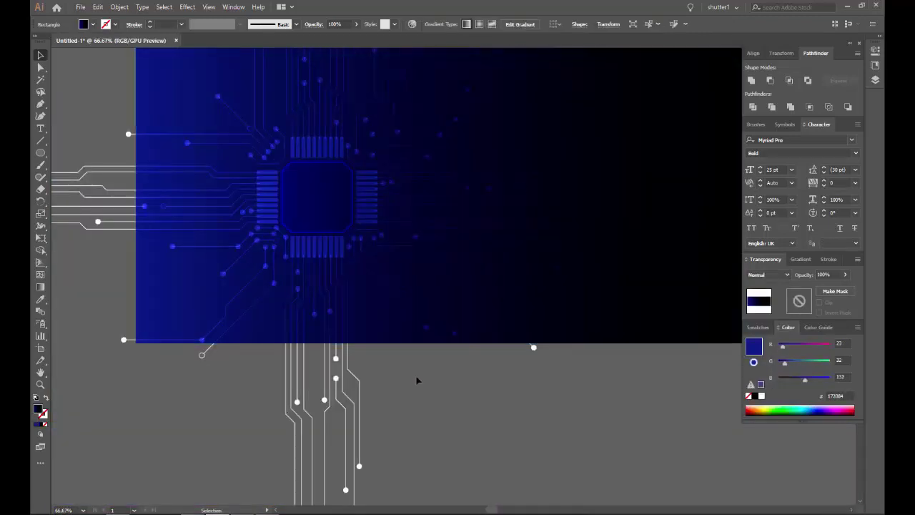
scroll(297, 188, "up", 3)
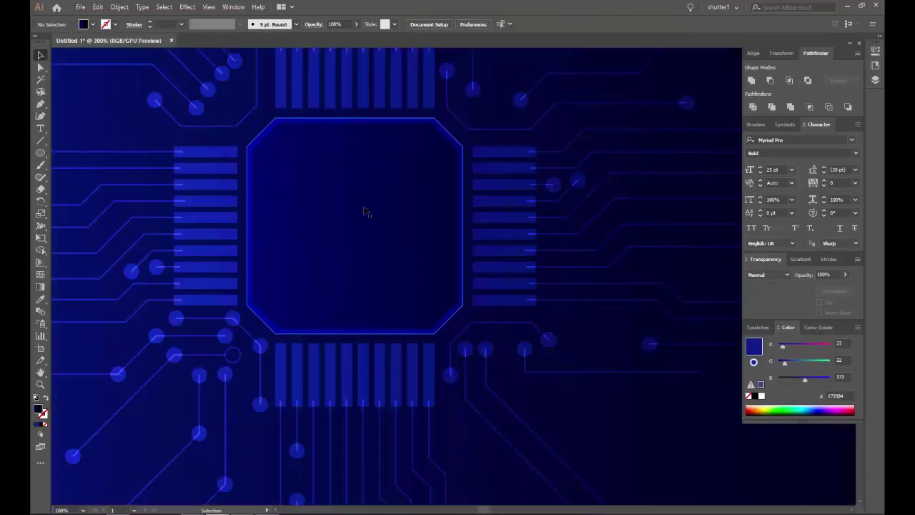
left_click(398, 212)
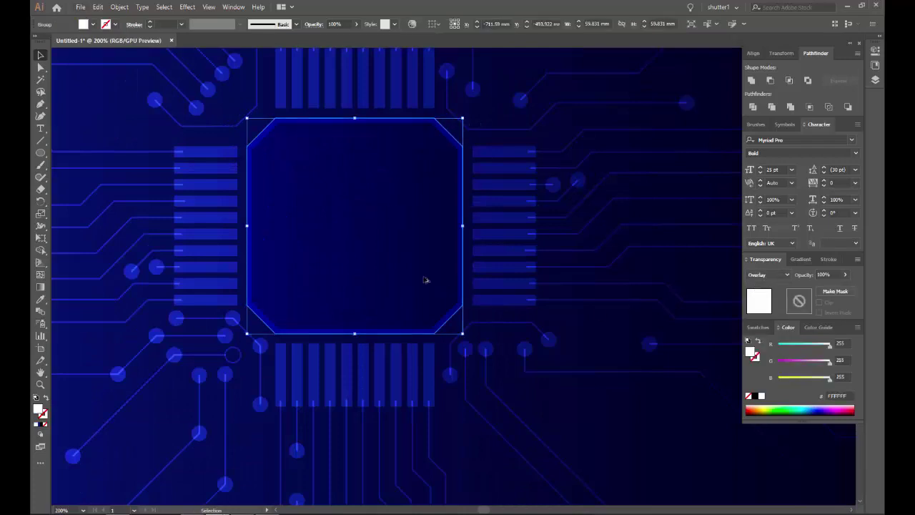
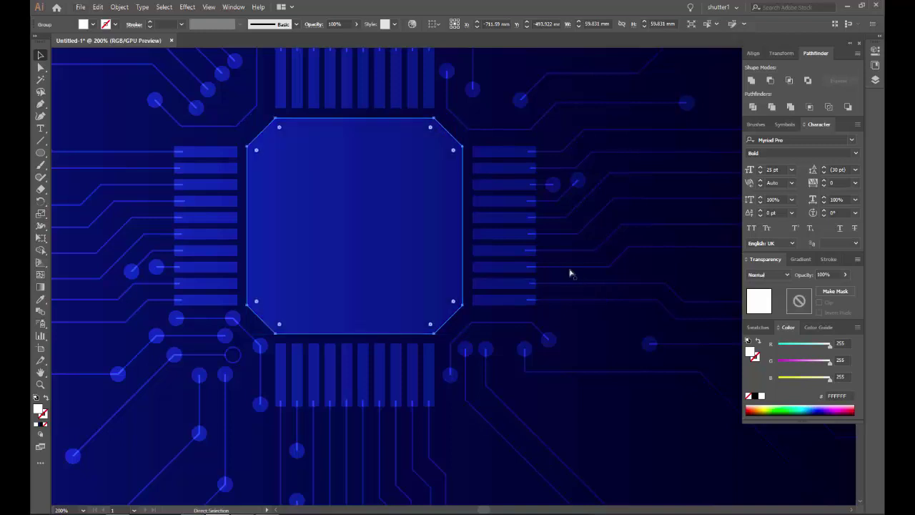
Step: Isolate the chip group briefly, exit isolation and clear the selection
double_click(490, 240)
key("Escape")
scroll(557, 430, "down", 5)
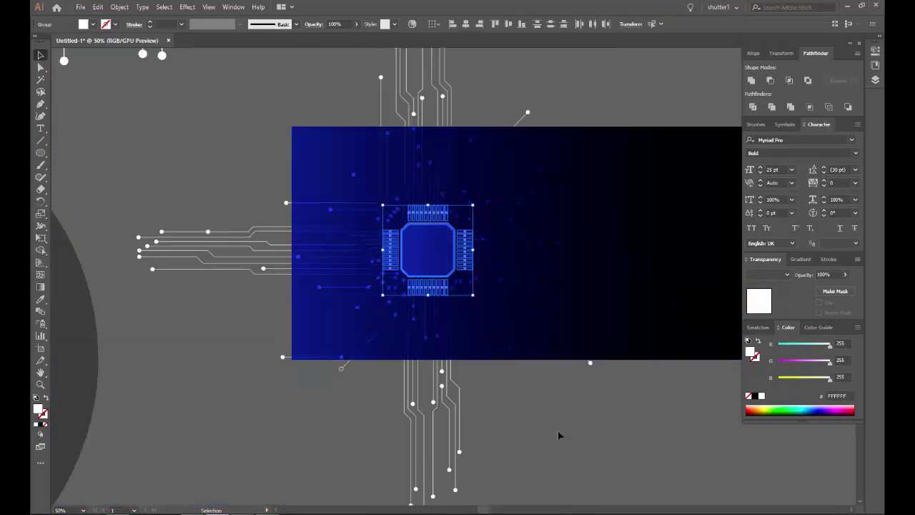
left_click(558, 430)
scroll(448, 266, "up", 5)
scroll(449, 231, "down", 1)
scroll(228, 208, "up", 1)
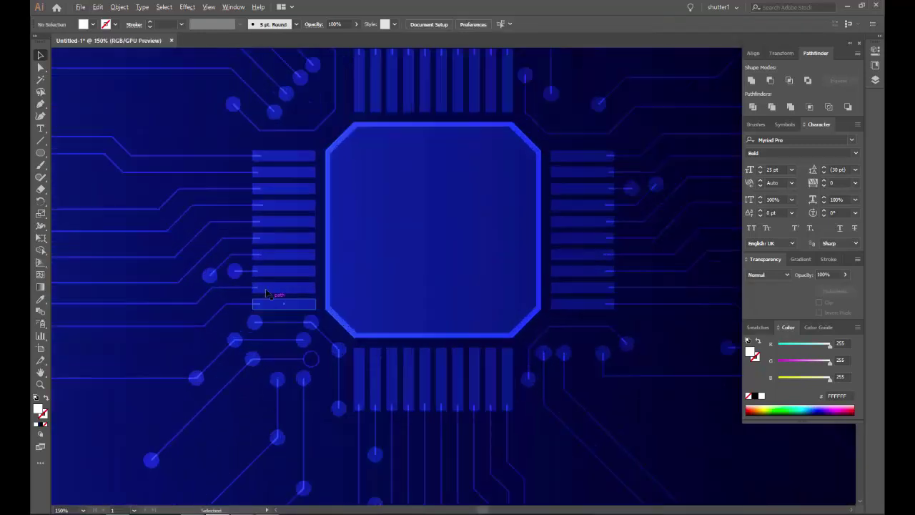
scroll(228, 207, "up", 1)
scroll(239, 187, "up", 1)
scroll(240, 187, "up", 1)
scroll(296, 176, "down", 3)
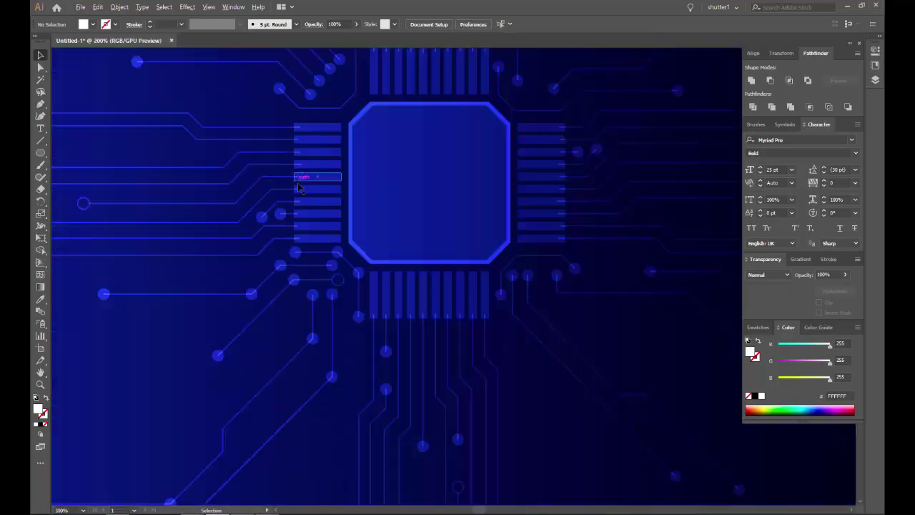
scroll(301, 178, "down", 1)
scroll(226, 273, "up", 1)
scroll(226, 273, "up", 5)
Step: Select the circuit trace groups around and above the chip
left_click(419, 213)
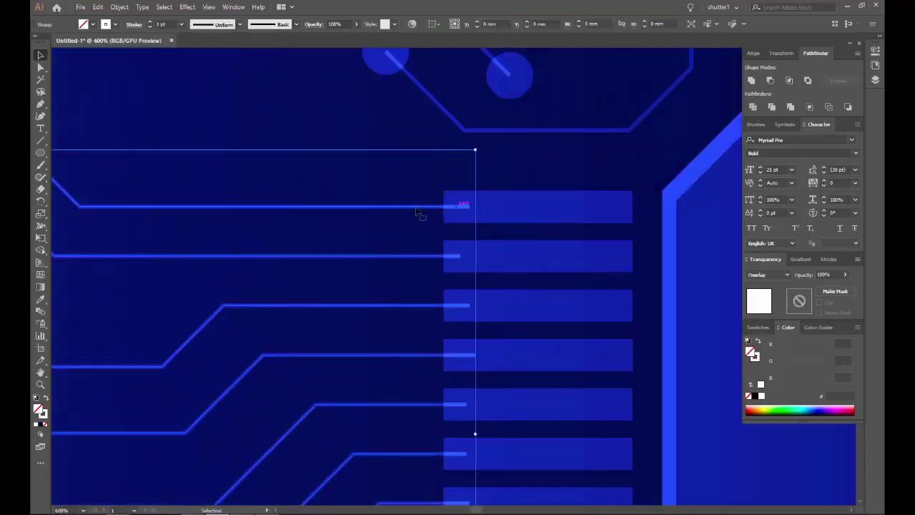
scroll(397, 207, "down", 3)
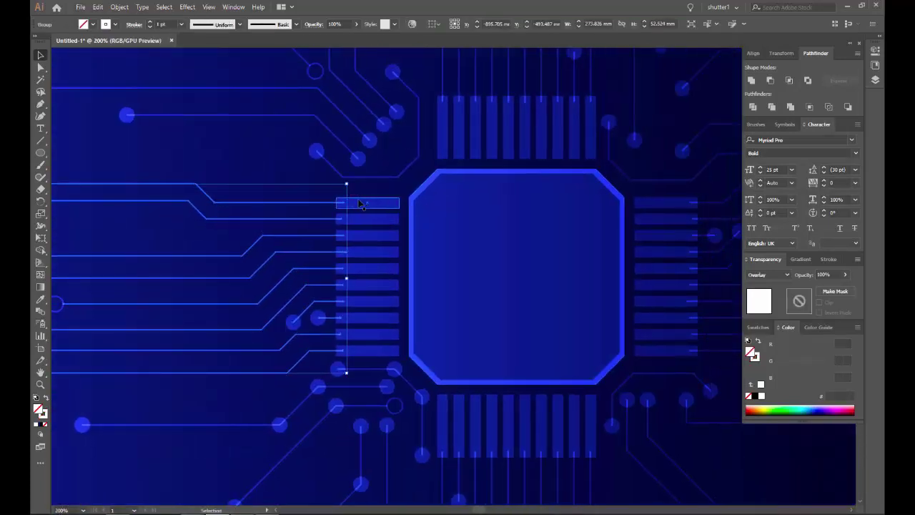
left_click_drag(464, 86, 414, 203)
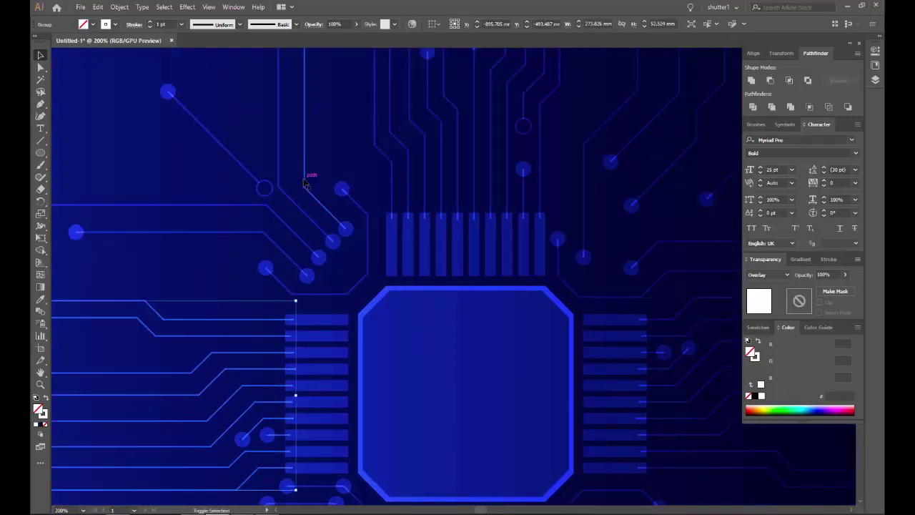
left_click(304, 184, "shift")
left_click(407, 186, "shift")
left_click(450, 143, "shift")
left_click(590, 200, "shift")
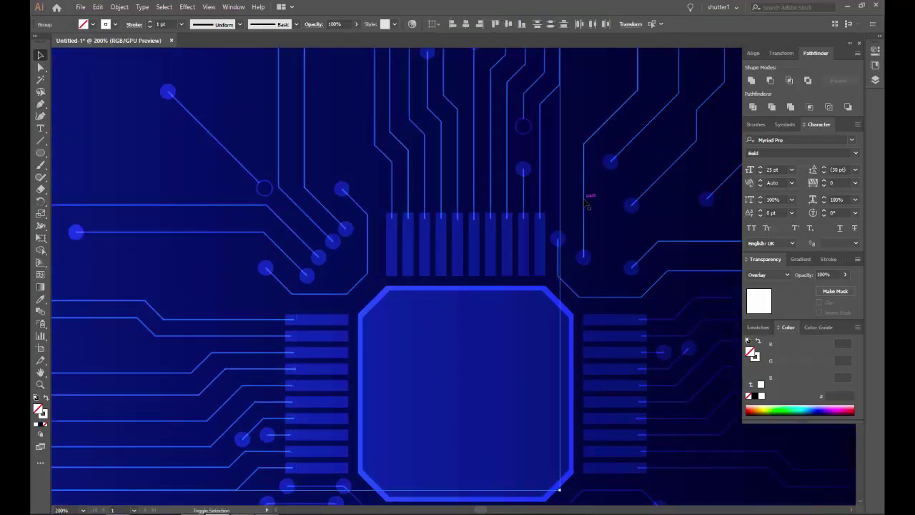
left_click(654, 239, "shift")
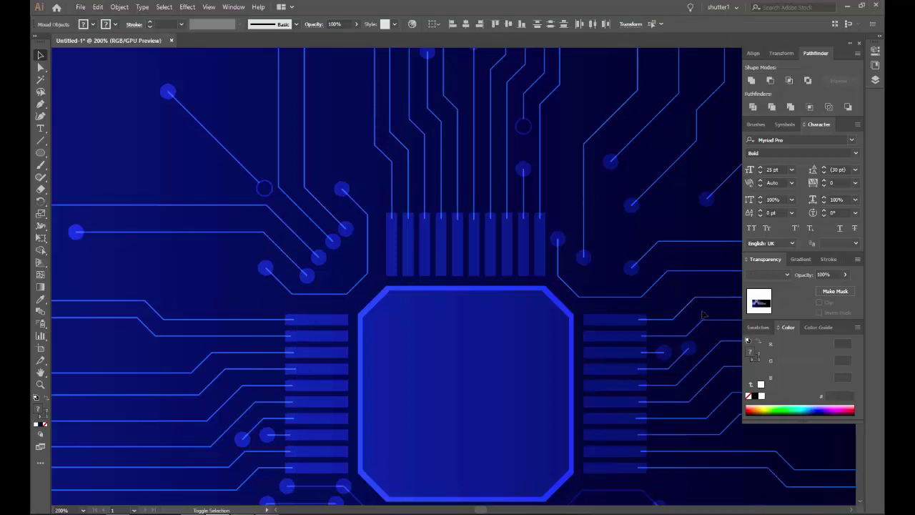
Step: Add the lower traces to the selection and group all traces with Object > Group
left_click_drag(675, 465, 609, 215)
left_click(605, 278, "shift")
left_click(539, 316, "shift")
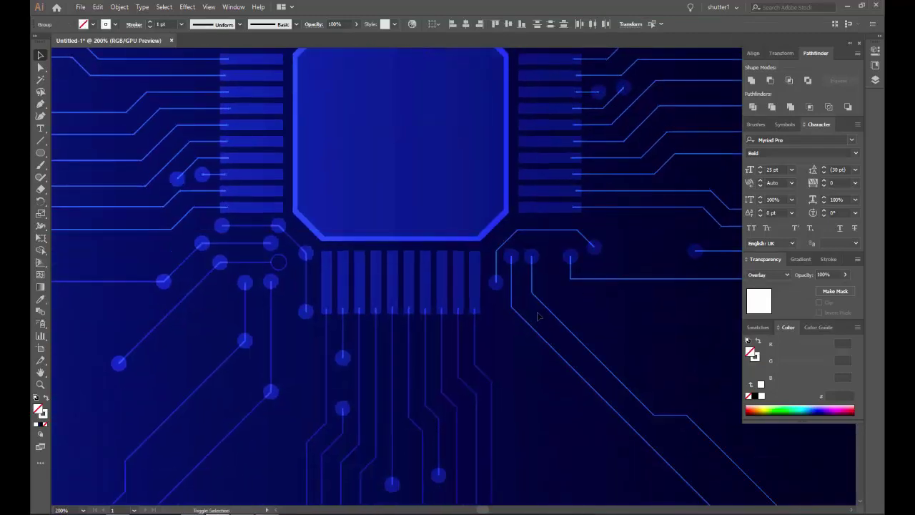
left_click(478, 360, "shift")
left_click(272, 366, "shift")
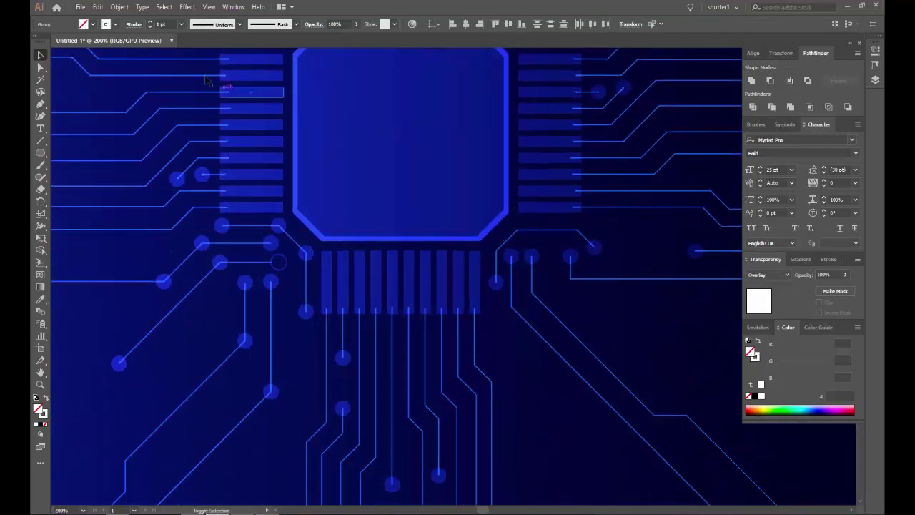
left_click(119, 7)
left_click(136, 68)
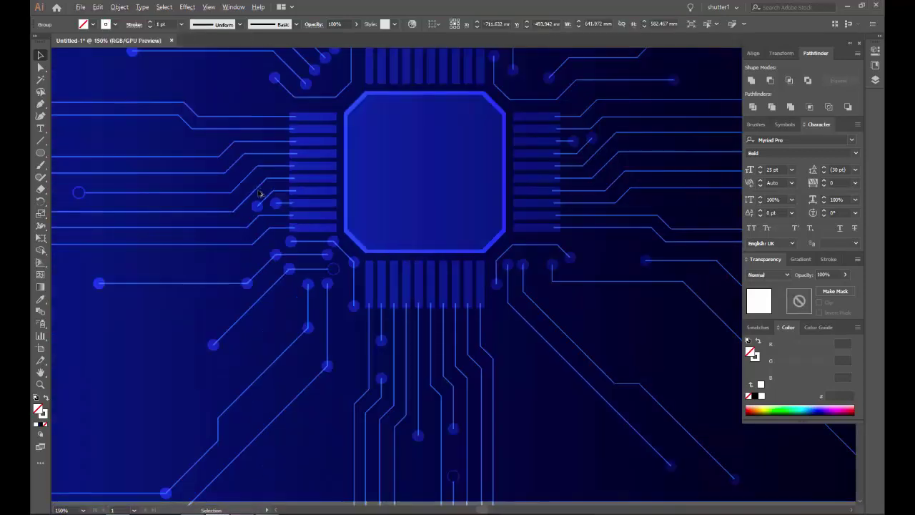
scroll(491, 220, "down", 5)
mouse_move(491, 220)
left_mouse_down()
mouse_move(533, 411)
mouse_move(408, 374)
left_mouse_up()
scroll(517, 303, "down", 3)
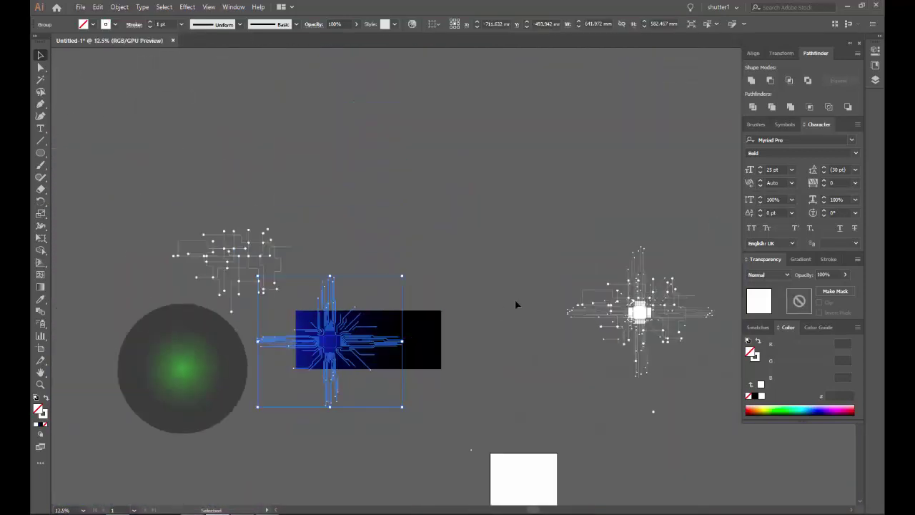
scroll(432, 318, "up", 10)
scroll(390, 229, "up", 1)
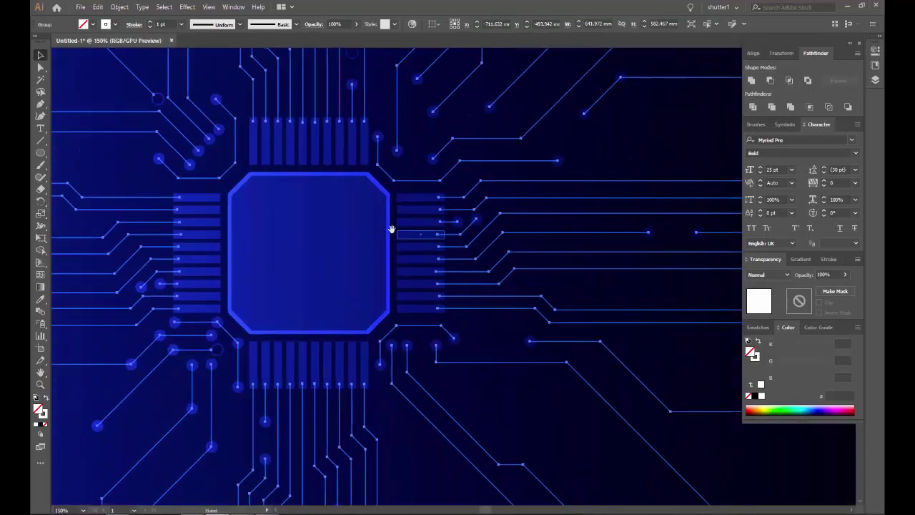
Step: Expand the grouped traces' fill and stroke into shapes
left_click(119, 7)
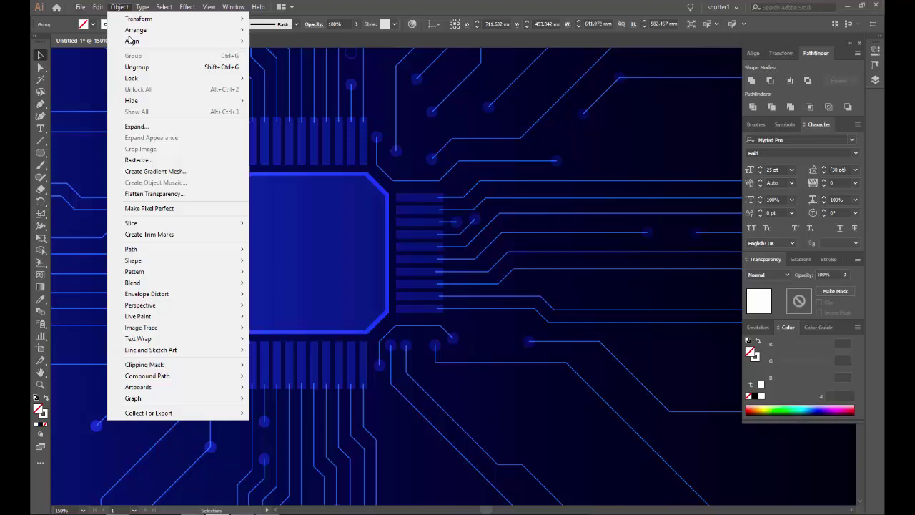
left_click(153, 128)
left_click(443, 313)
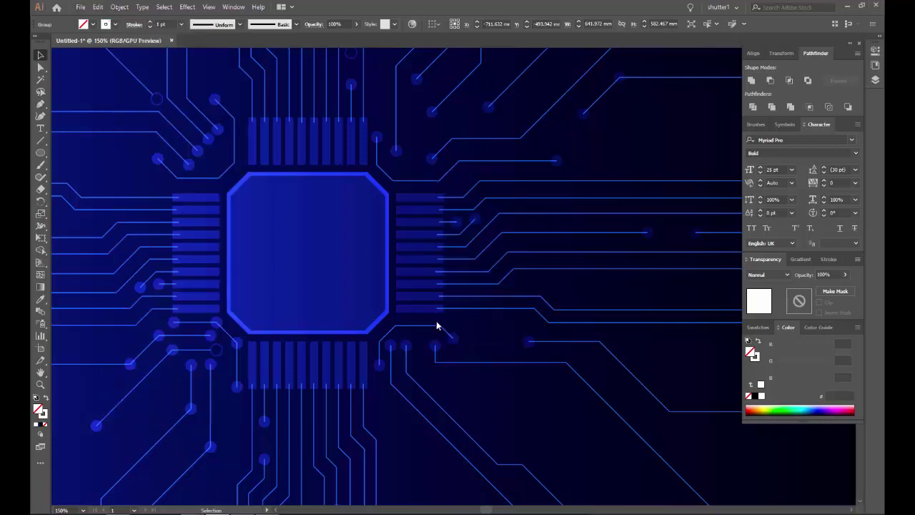
scroll(461, 239, "up", 3)
scroll(459, 242, "up", 2)
scroll(460, 241, "up", 2)
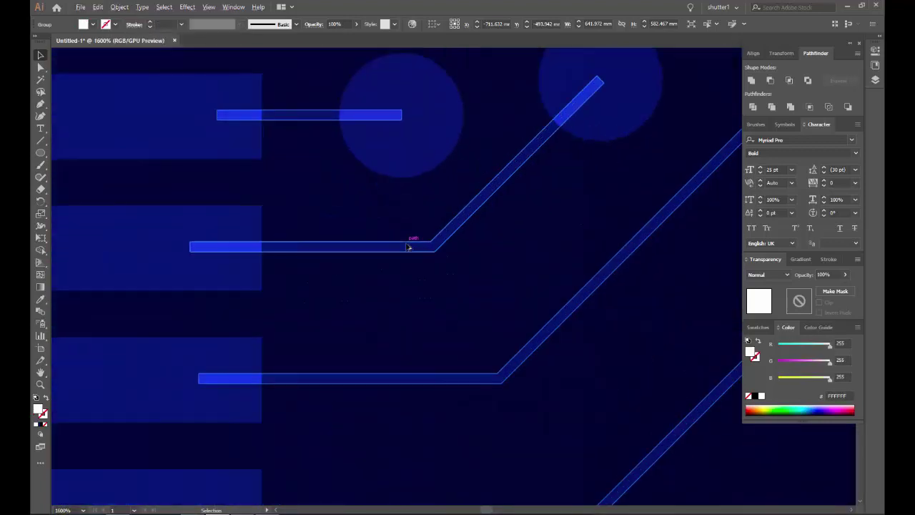
scroll(408, 247, "down", 3)
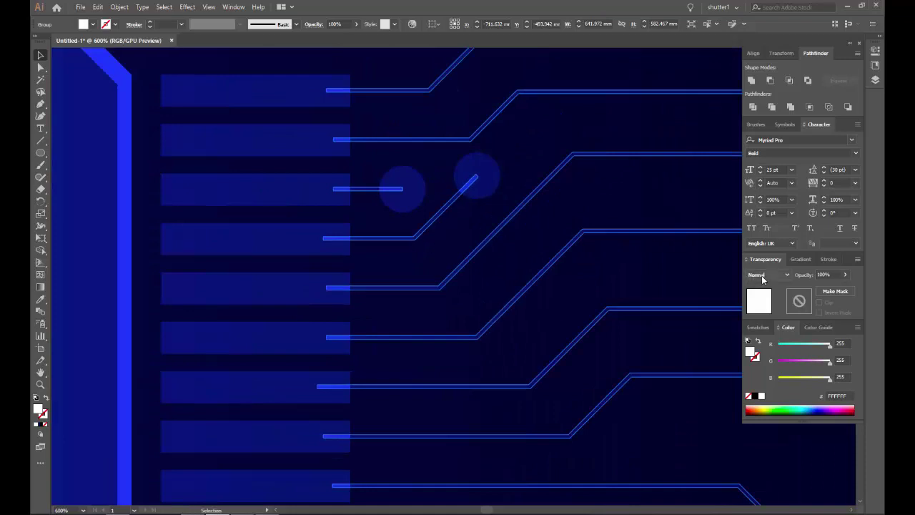
scroll(419, 226, "down", 4)
scroll(218, 248, "down", 4)
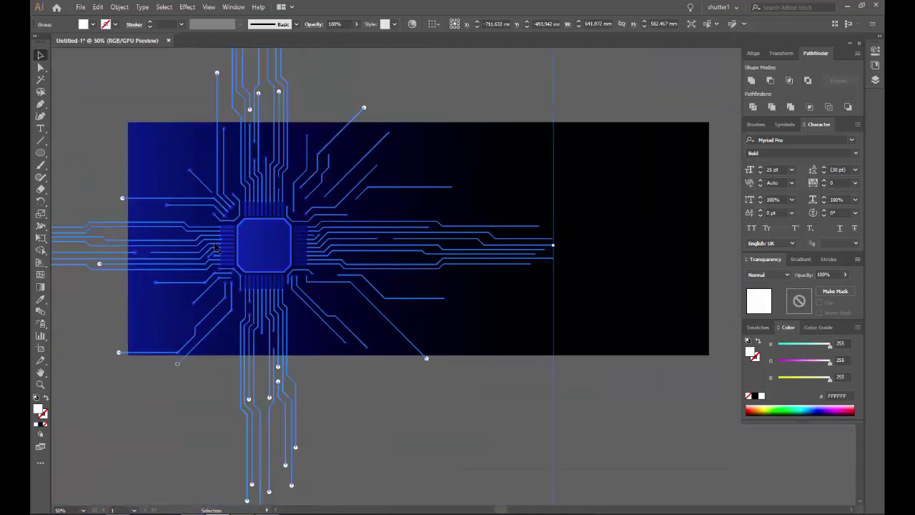
scroll(190, 245, "up", 5)
scroll(232, 229, "down", 2)
Step: Unite the chip's pad group with the circuit traces using Pathfinder Unite
left_click(348, 187)
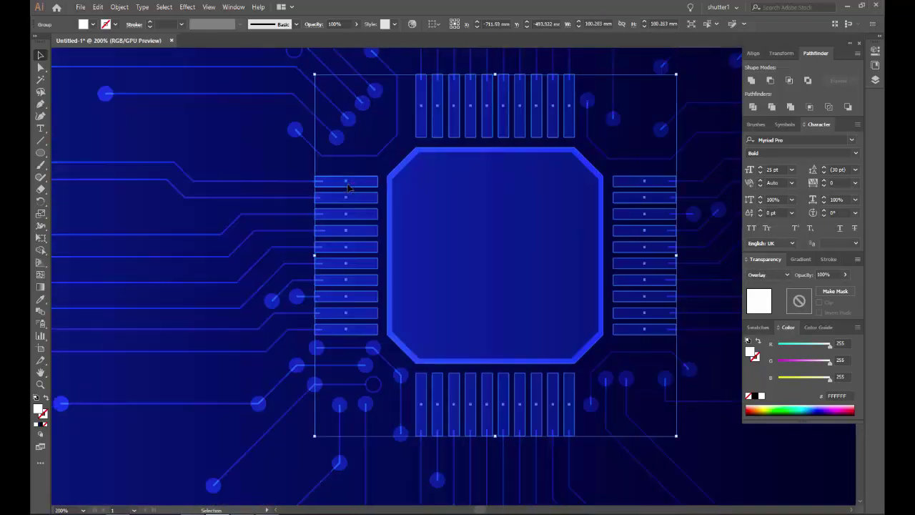
left_click(319, 183, "shift")
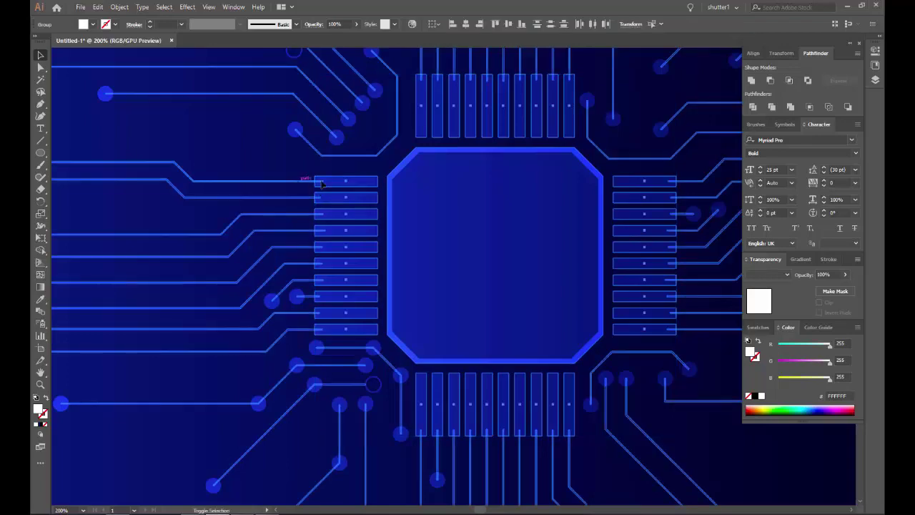
left_click(795, 108)
scroll(379, 204, "up", 3)
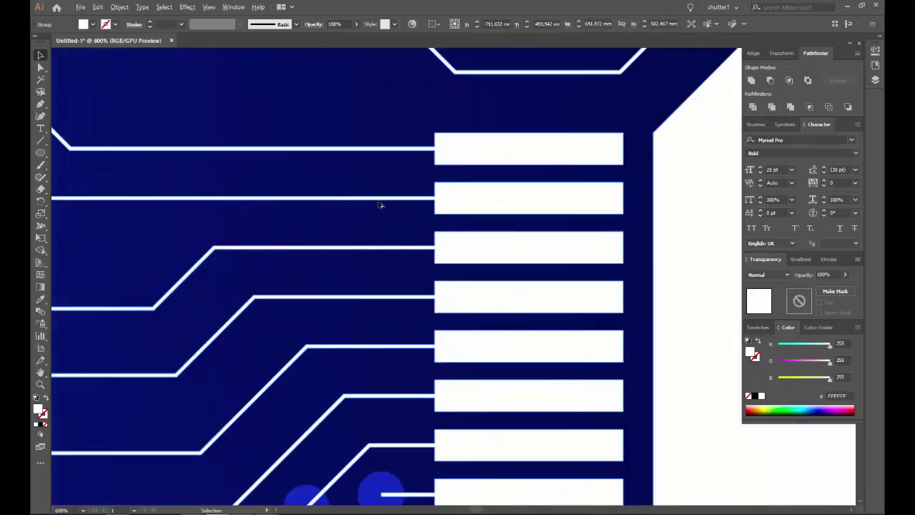
scroll(491, 225, "down", 6)
scroll(490, 225, "up", 2)
Step: Set the united shape's transparency blend mode to Overlay
left_click(774, 274)
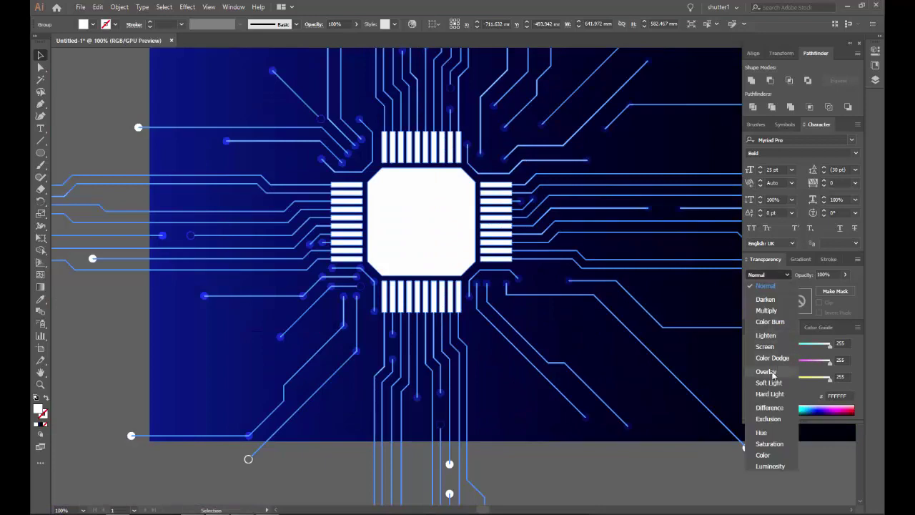
left_click(779, 373)
scroll(514, 228, "up", 3)
scroll(490, 205, "up", 3)
scroll(461, 234, "down", 3)
scroll(461, 234, "down", 7)
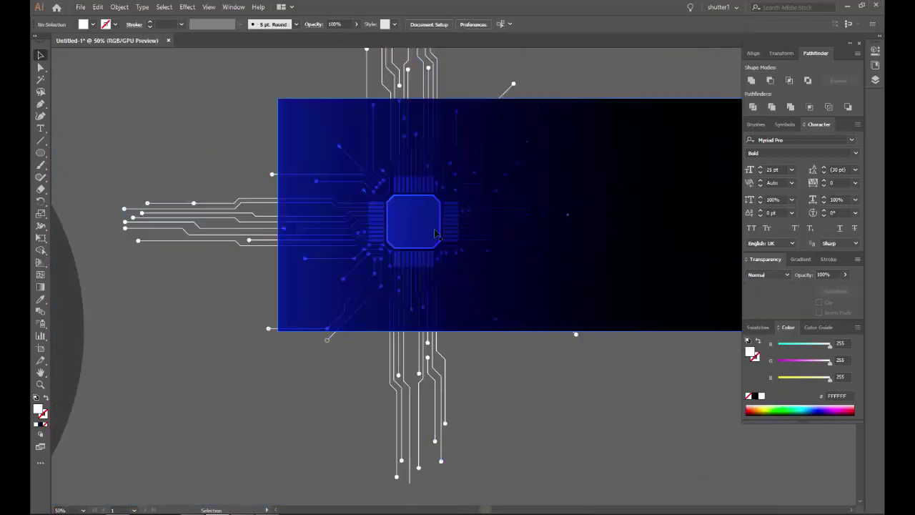
scroll(491, 194, "up", 6)
scroll(283, 210, "down", 1)
scroll(337, 265, "up", 2)
Step: Set the upper-left trace group's blend mode to Overlay as well
left_click(336, 257)
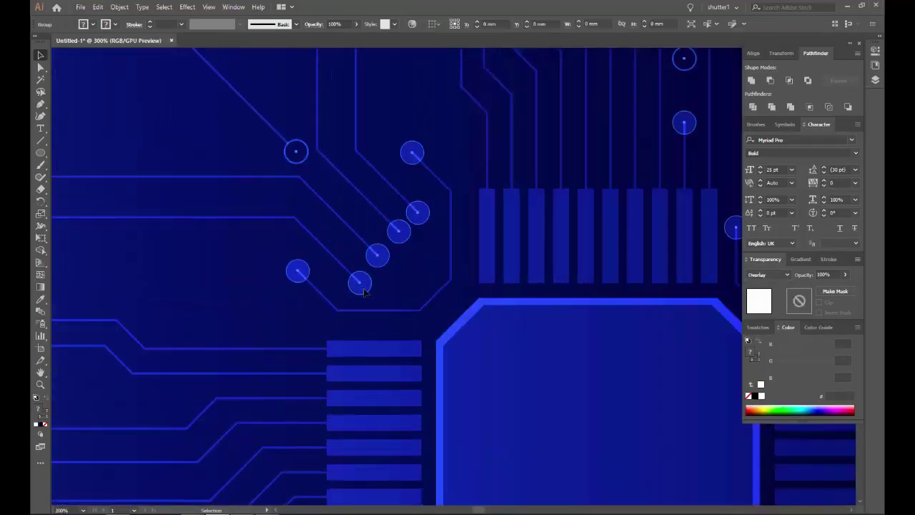
left_click(775, 273)
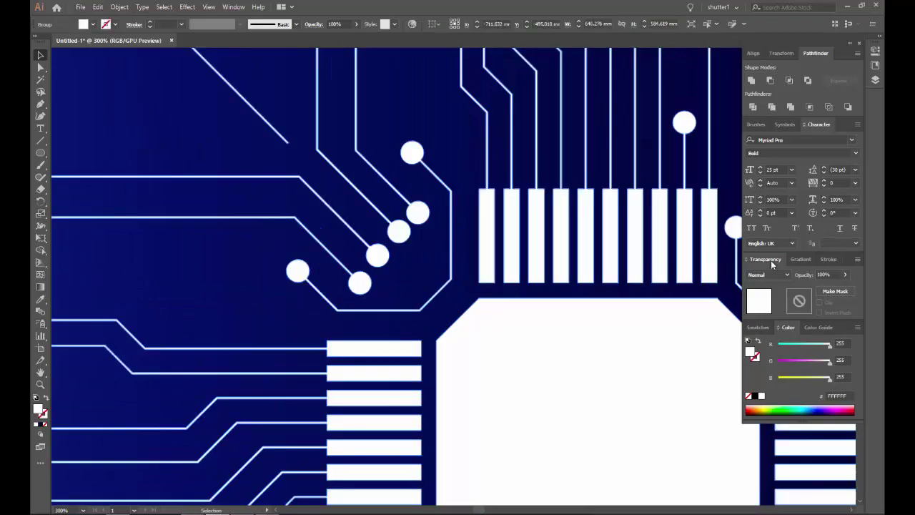
left_click(780, 371)
scroll(278, 251, "down", 3)
scroll(278, 247, "up", 3)
scroll(276, 254, "down", 4)
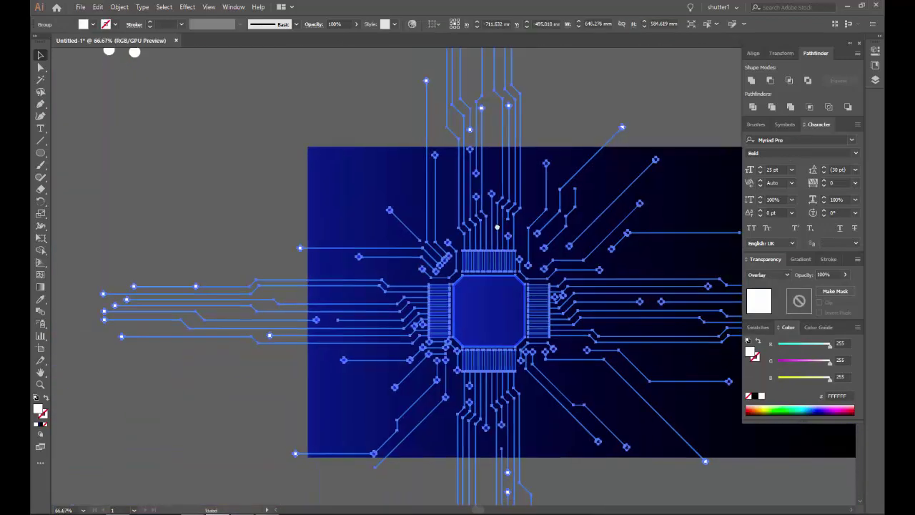
scroll(357, 214, "up", 1)
scroll(429, 229, "up", 3)
scroll(461, 243, "up", 2)
scroll(461, 243, "down", 1)
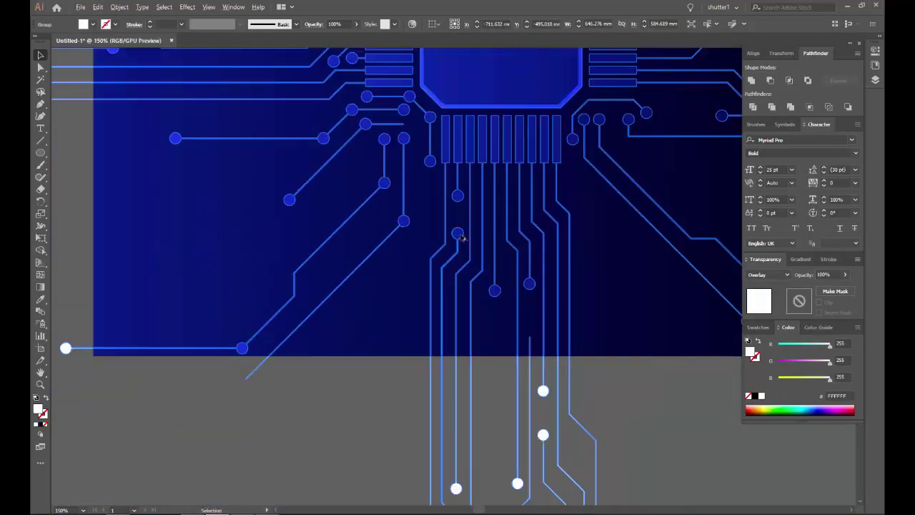
scroll(382, 256, "down", 1)
scroll(428, 308, "down", 2)
scroll(527, 306, "up", 2)
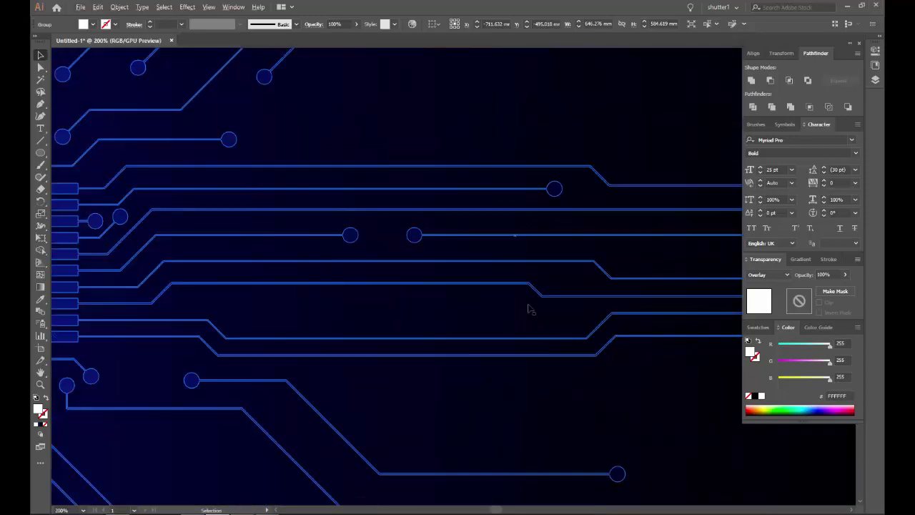
scroll(486, 270, "up", 2)
scroll(451, 262, "up", 1)
scroll(334, 324, "up", 2)
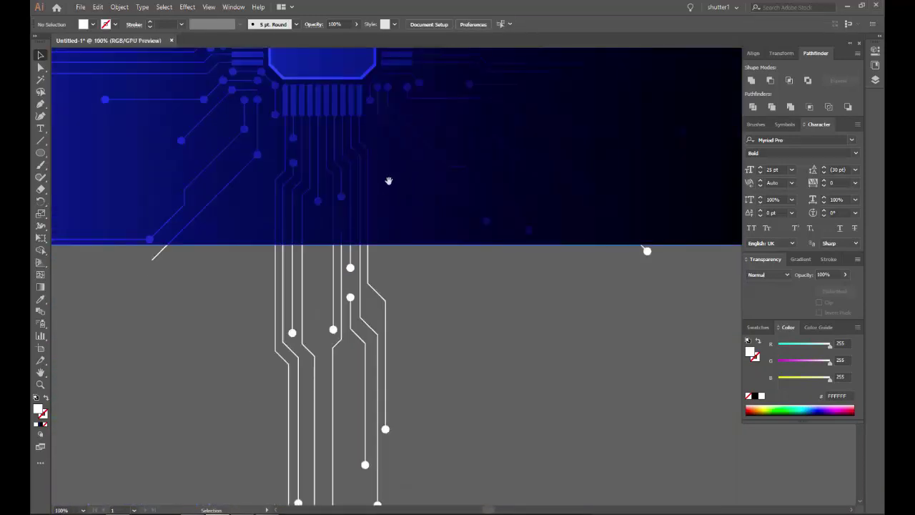
scroll(386, 179, "up", 2)
scroll(278, 250, "down", 2)
Step: Pan to the traces above the chip and drag the trace line left beside the chip
left_click_drag(430, 279, 392, 266)
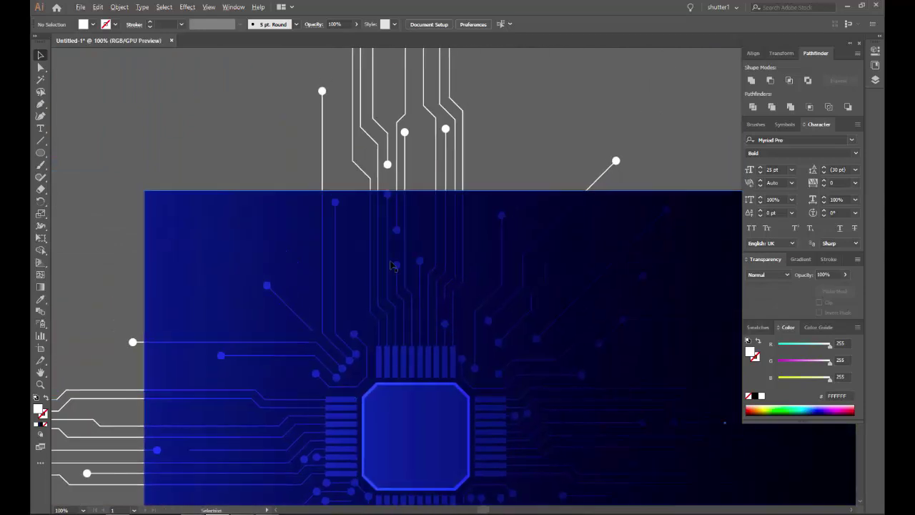
scroll(398, 260, "up", 2)
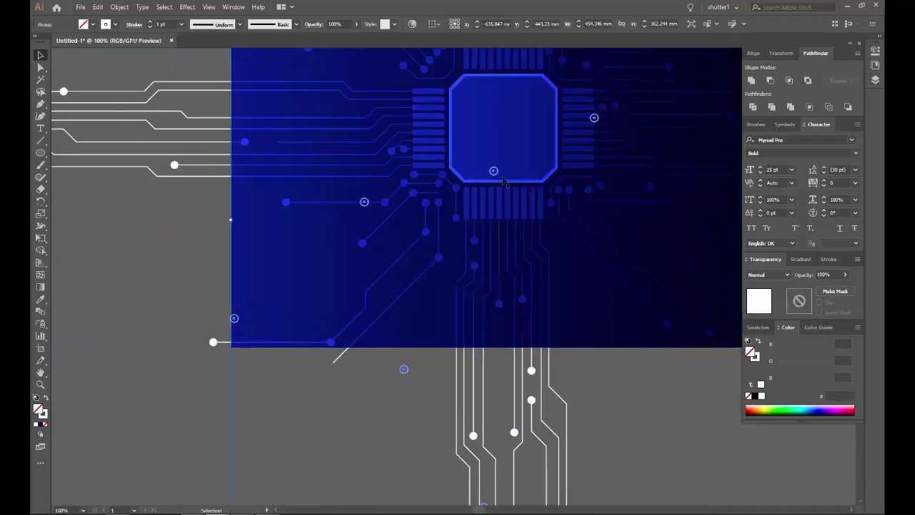
mouse_move(483, 175)
left_mouse_down()
mouse_move(384, 178)
mouse_move(410, 177)
left_mouse_up()
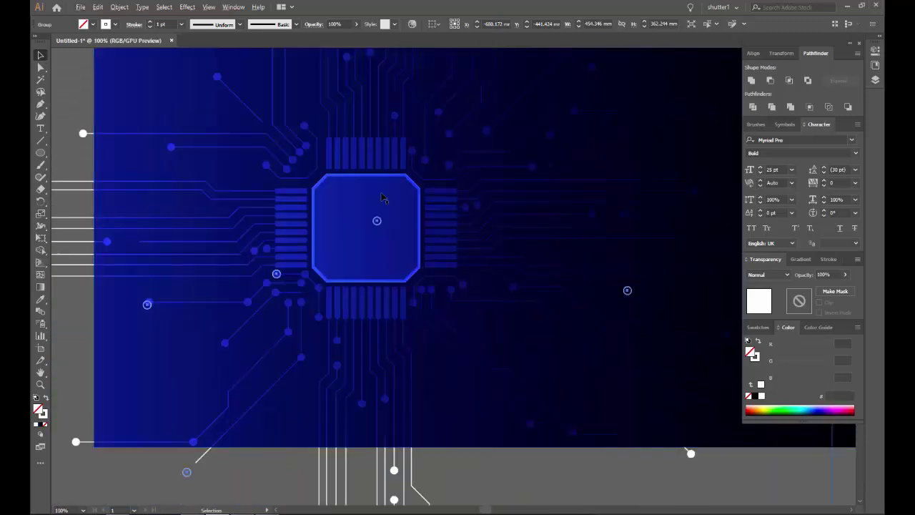
Step: Expand the ring outline into a filled shape and set its blend mode to Overlay
key("alt+Tab")
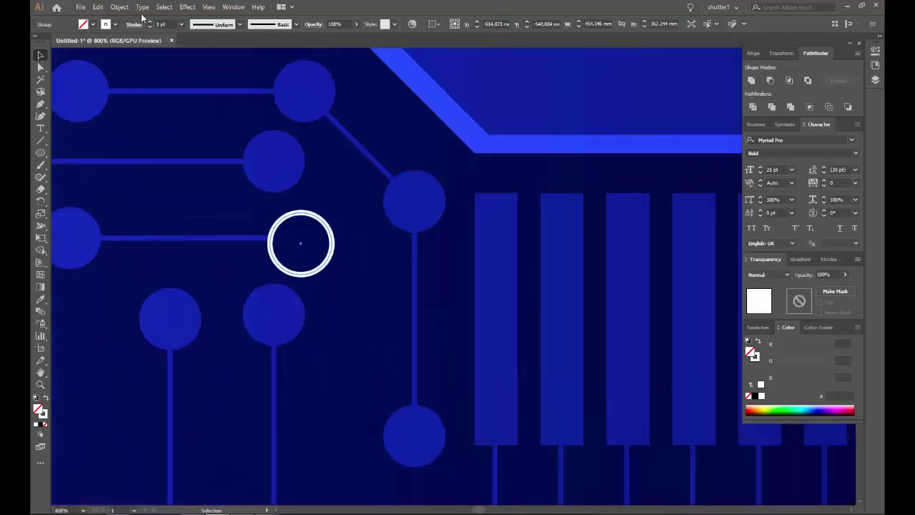
left_click(120, 7)
left_click(158, 126)
left_click(436, 320)
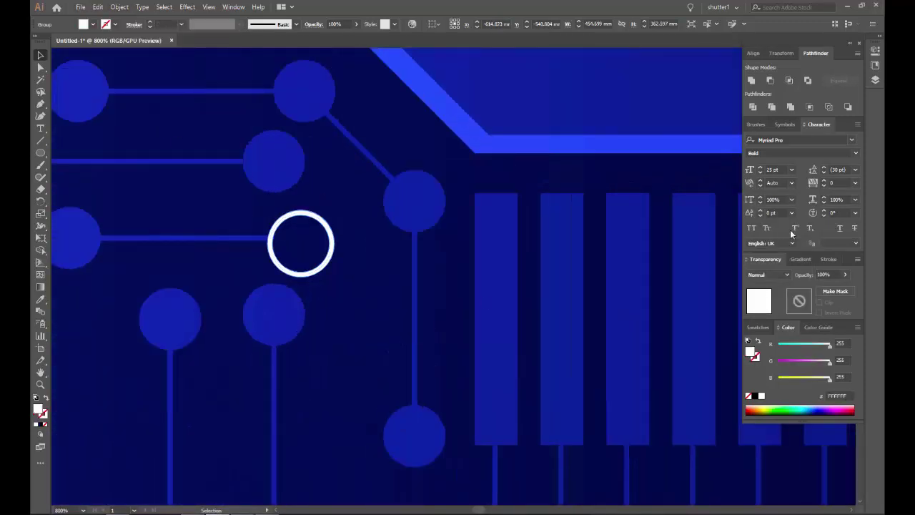
left_click(786, 274)
left_click(765, 369)
Step: Isolate the ring group and diagonal trace line, then return to the full artwork
scroll(301, 243, "up", 1)
scroll(273, 234, "down", 2)
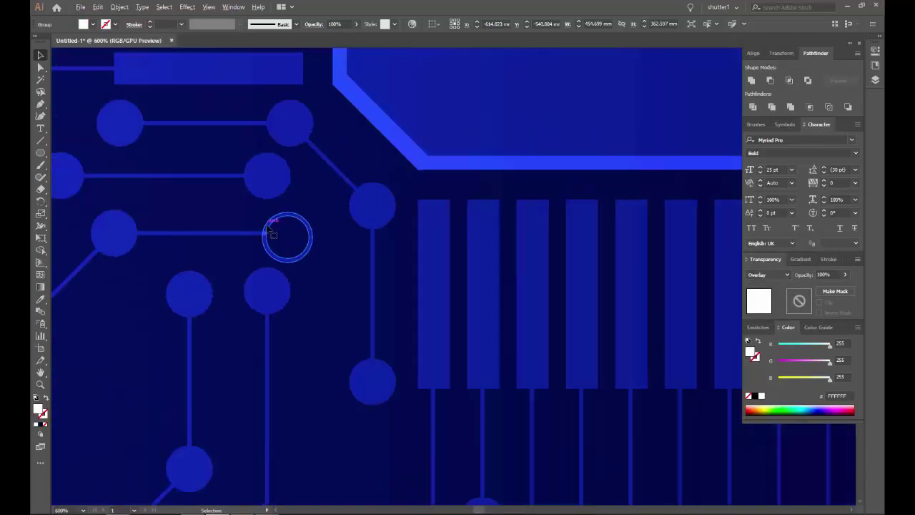
scroll(278, 225, "up", 4)
scroll(286, 221, "down", 8)
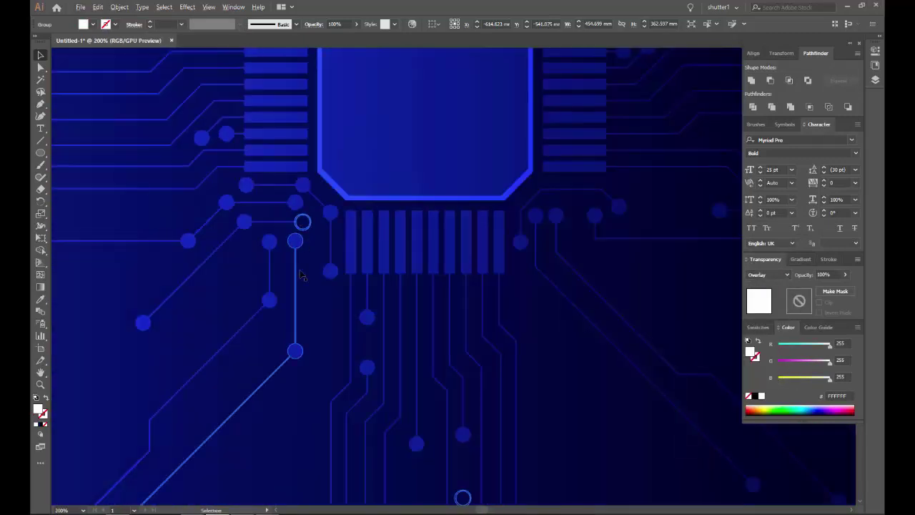
scroll(261, 326, "down", 3)
scroll(261, 326, "up", 6)
scroll(343, 261, "down", 3)
scroll(335, 230, "down", 3)
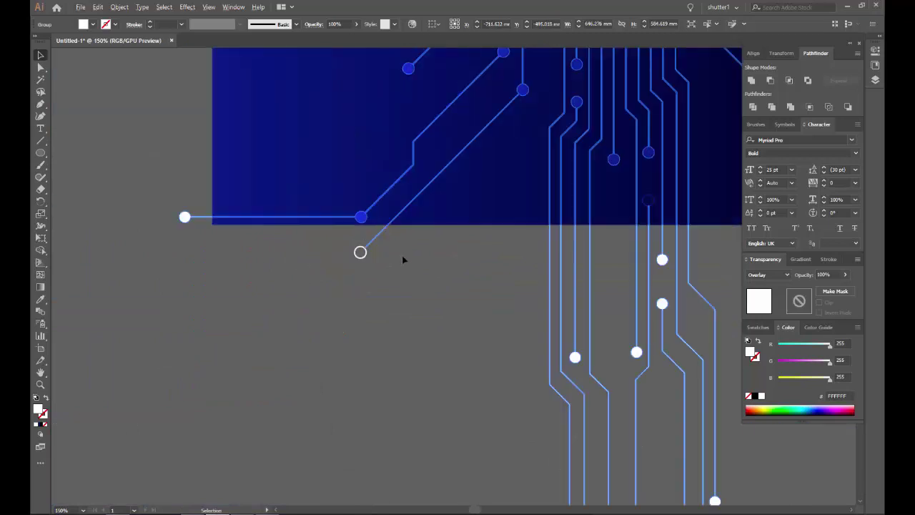
scroll(403, 260, "down", 2)
scroll(417, 336, "up", 6)
double_click(279, 303)
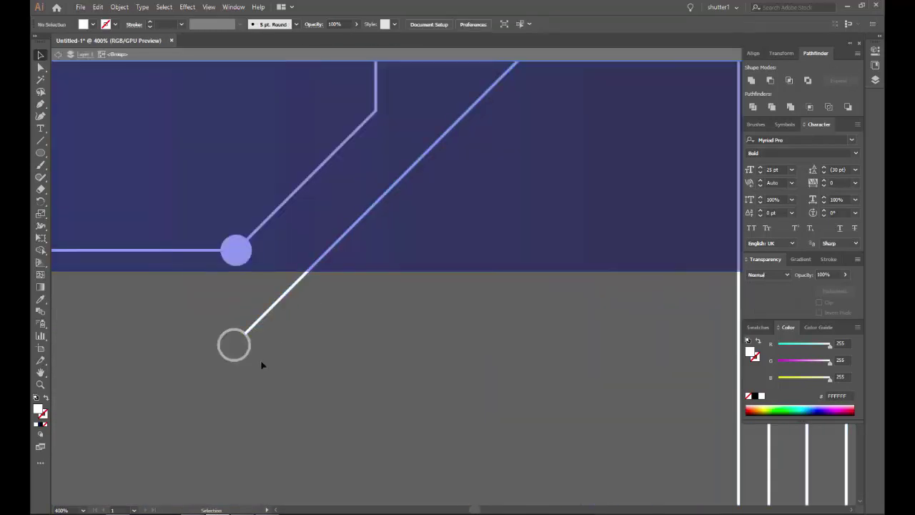
double_click(260, 360)
double_click(284, 300)
scroll(339, 328, "down", 4)
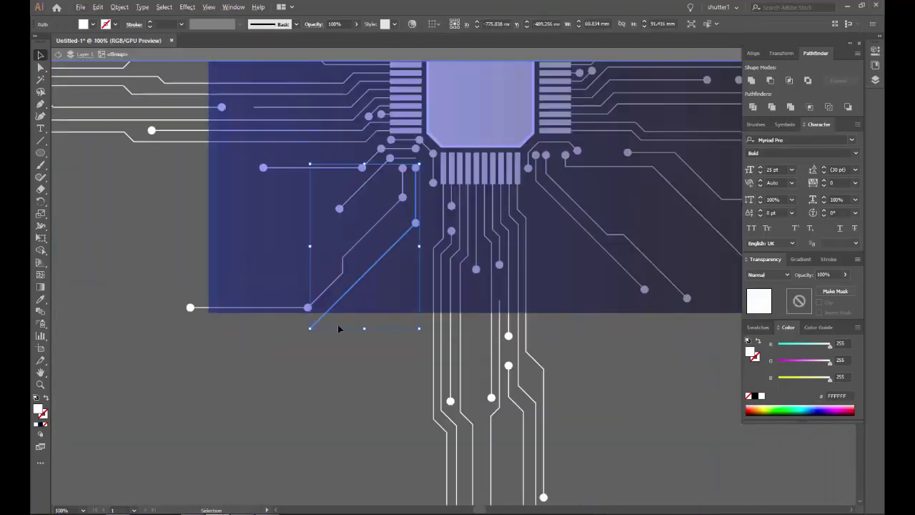
scroll(336, 329, "up", 5)
double_click(341, 328)
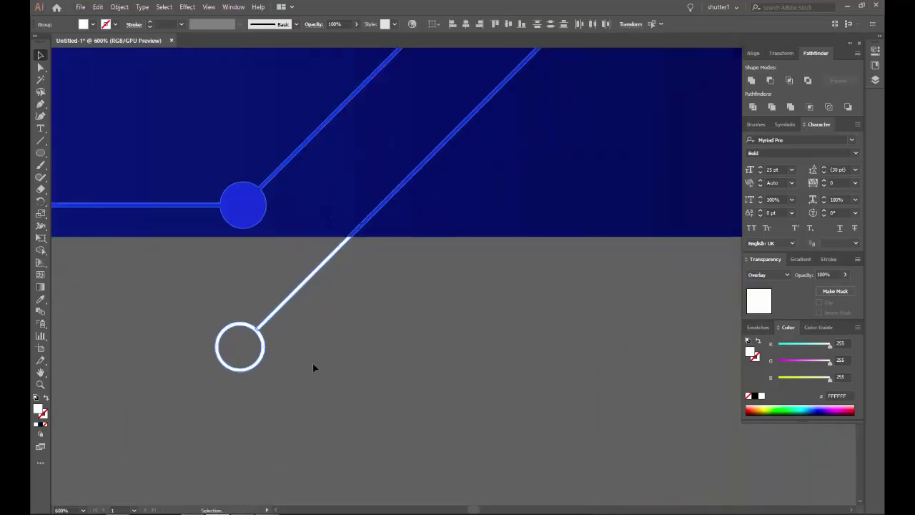
Step: Merge the line and ring with Pathfinder Merge and set the result to Overlay
left_click(790, 107)
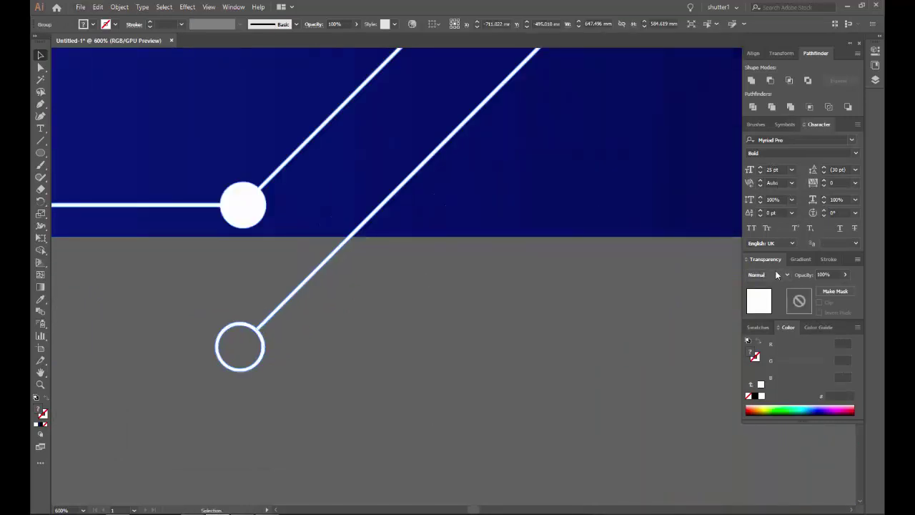
left_click(767, 275)
left_click(764, 370)
scroll(533, 315, "down", 3)
scroll(532, 319, "down", 3)
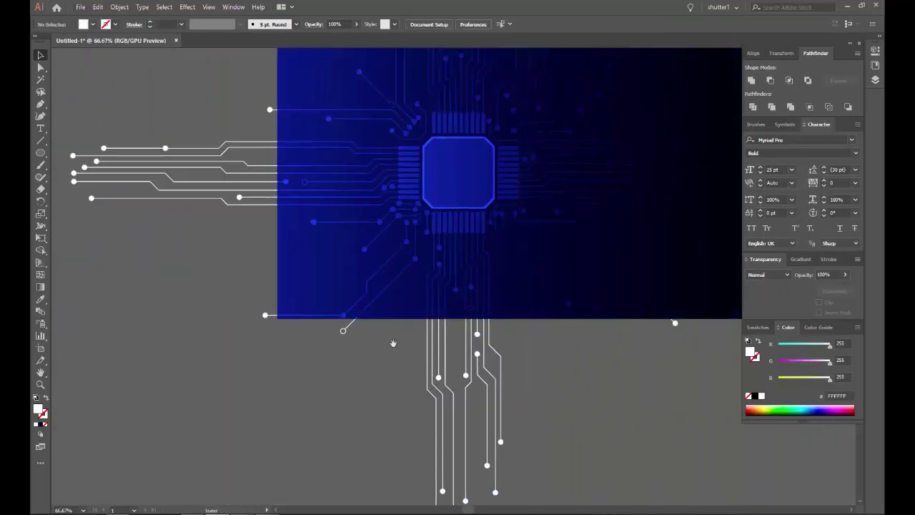
scroll(316, 400, "up", 3)
scroll(312, 391, "up", 3)
scroll(313, 390, "down", 6)
scroll(431, 389, "up", 3)
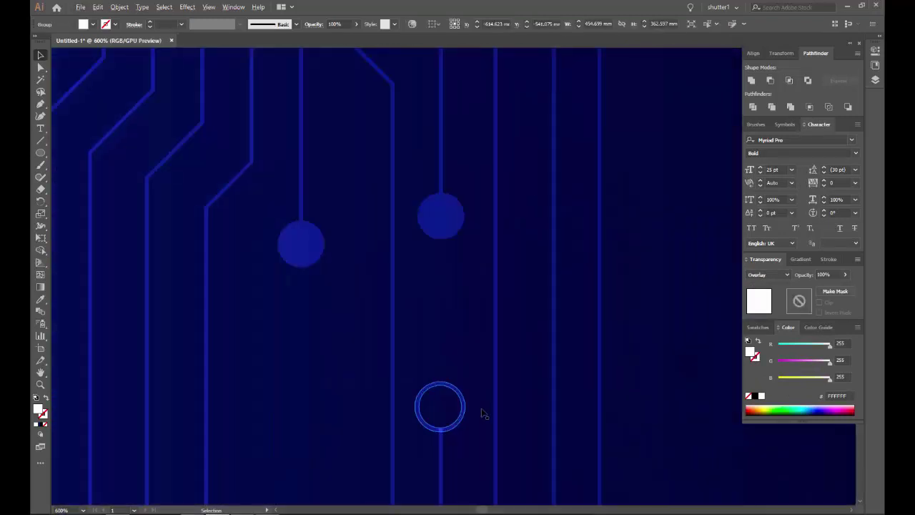
scroll(484, 415, "up", 2)
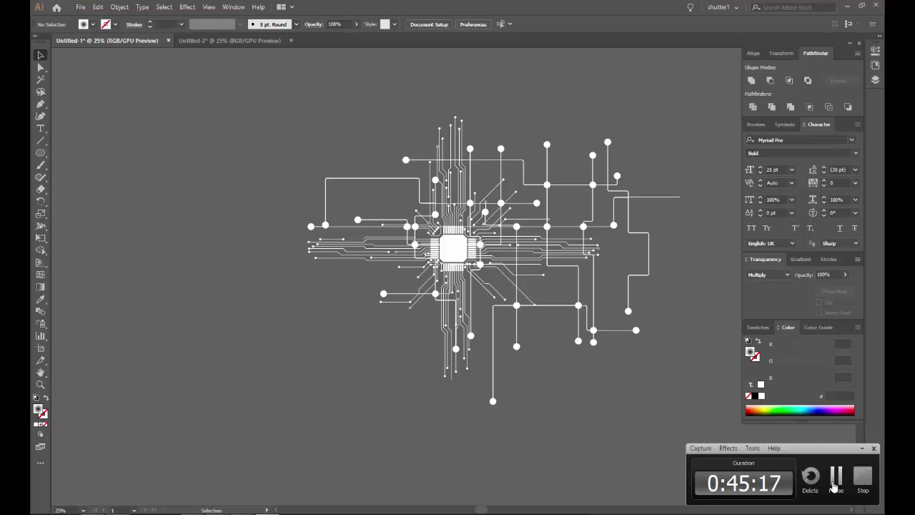
Step: Draw a small rounded square left of the circuit and fill it solid black
scroll(184, 169, "up", 2)
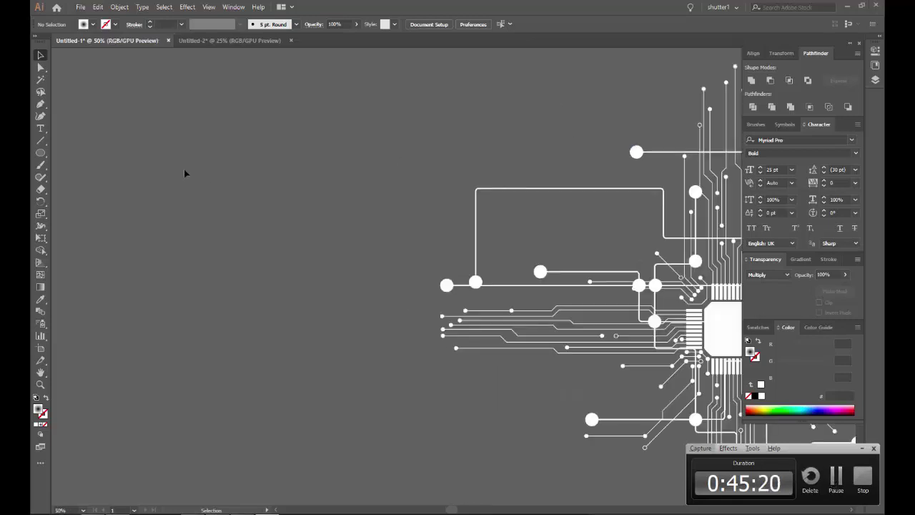
left_click(41, 155)
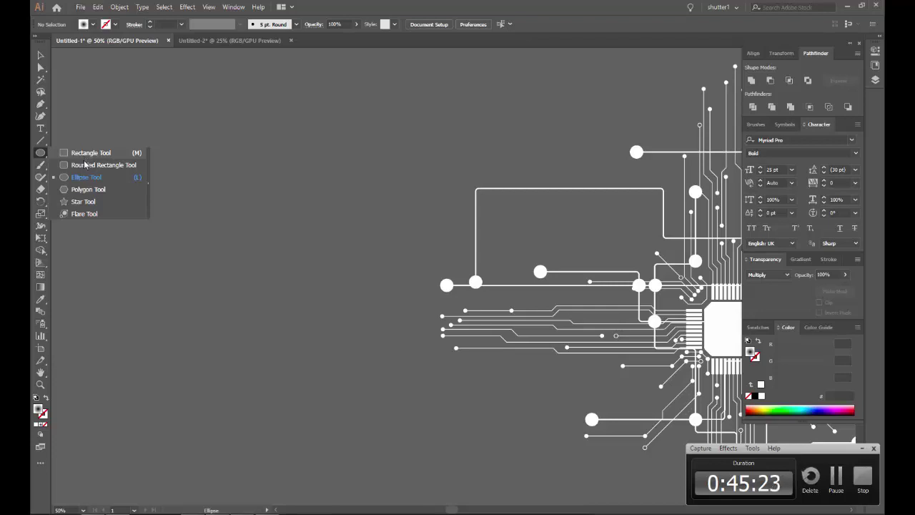
left_click(84, 165)
mouse_move(137, 138)
left_mouse_down()
mouse_move(193, 205)
mouse_move(193, 195)
left_mouse_up()
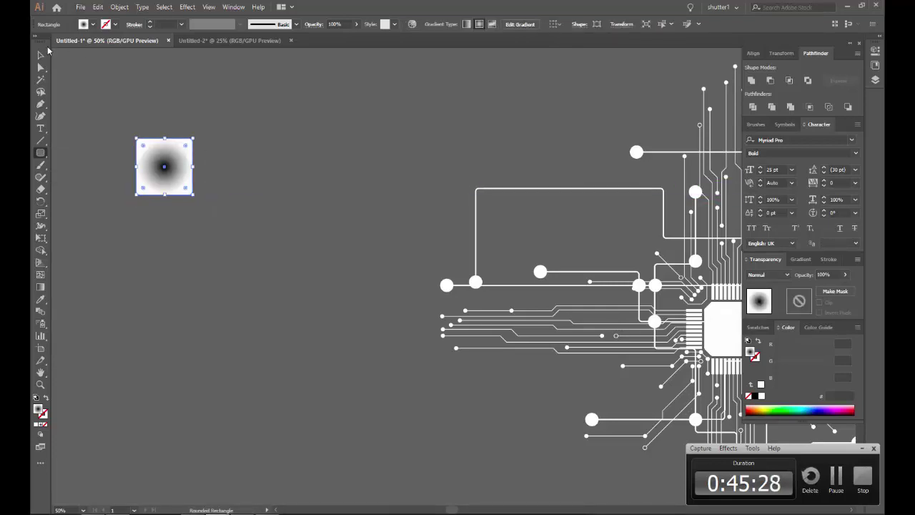
left_click(41, 67)
left_click(755, 396)
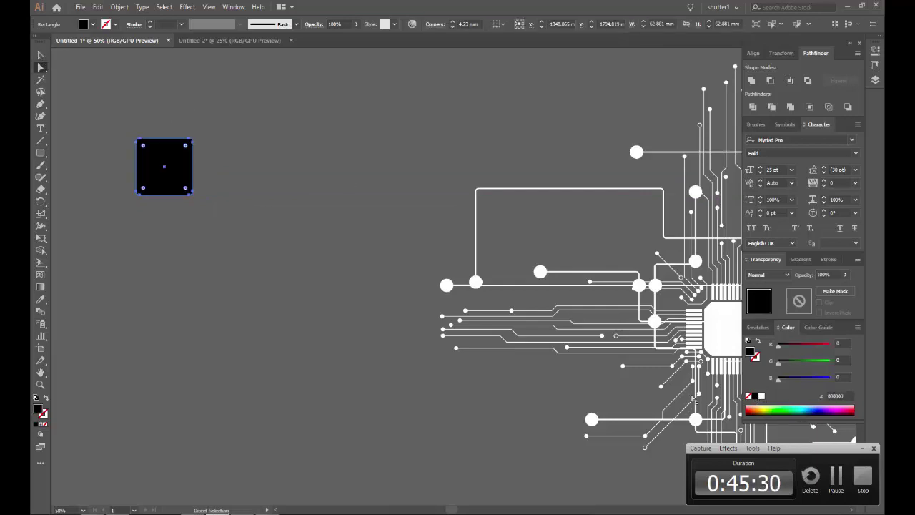
Step: Alt-drag a copy of the black square to the right of the original
scroll(176, 160, "up", 1)
scroll(171, 164, "up", 1)
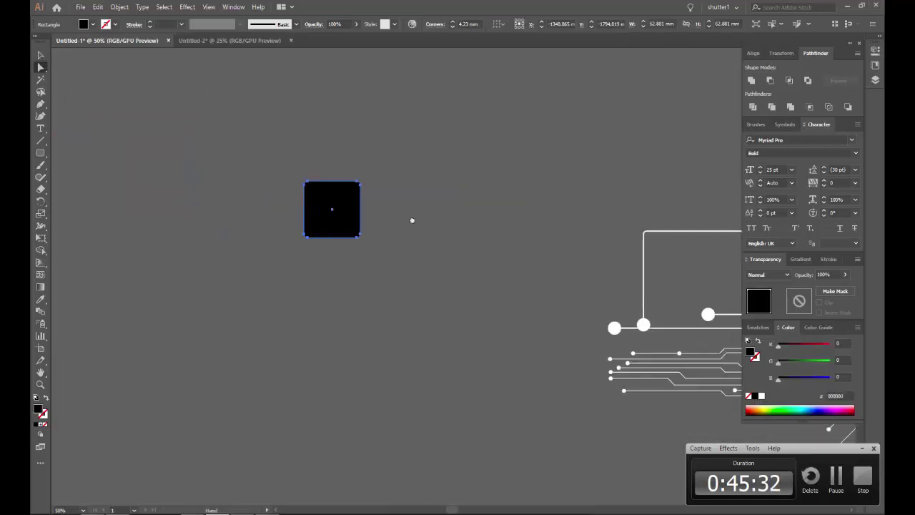
left_click_drag(157, 172, 263, 171)
scroll(314, 186, "down", 4)
left_click_drag(392, 199, 335, 200)
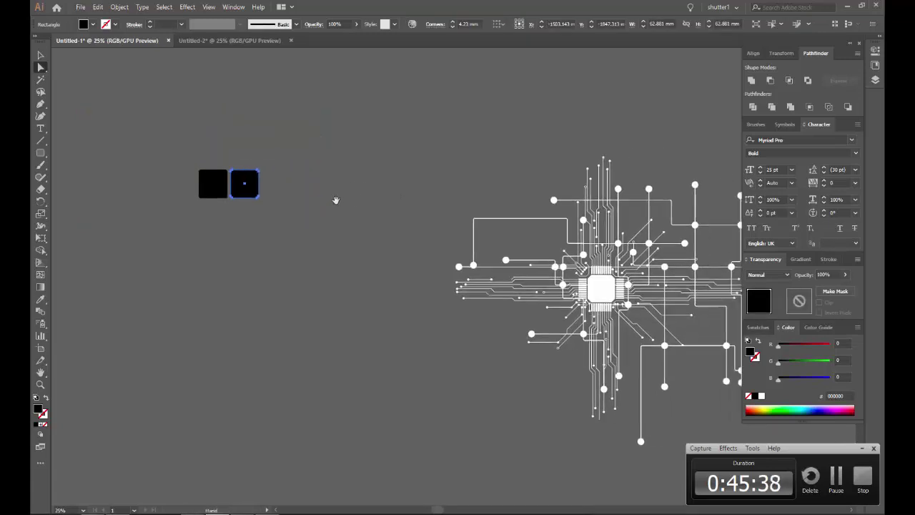
Step: Repeat the copy with Ctrl+D into a row of nine squares and shift the row left
key("ctrl+d")
key("ctrl+d")
key("ctrl+d")
key("ctrl+d")
key("ctrl+d")
key("ctrl+d")
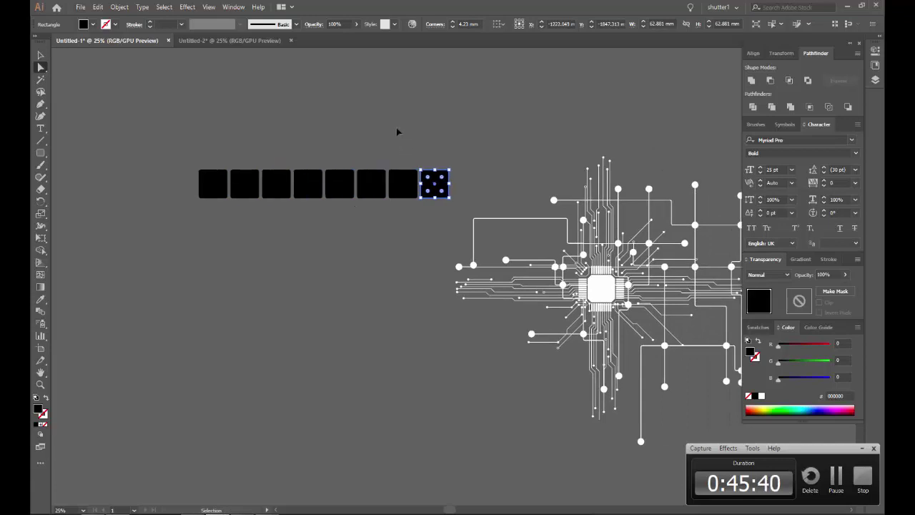
key("ctrl+d")
key("ctrl+a")
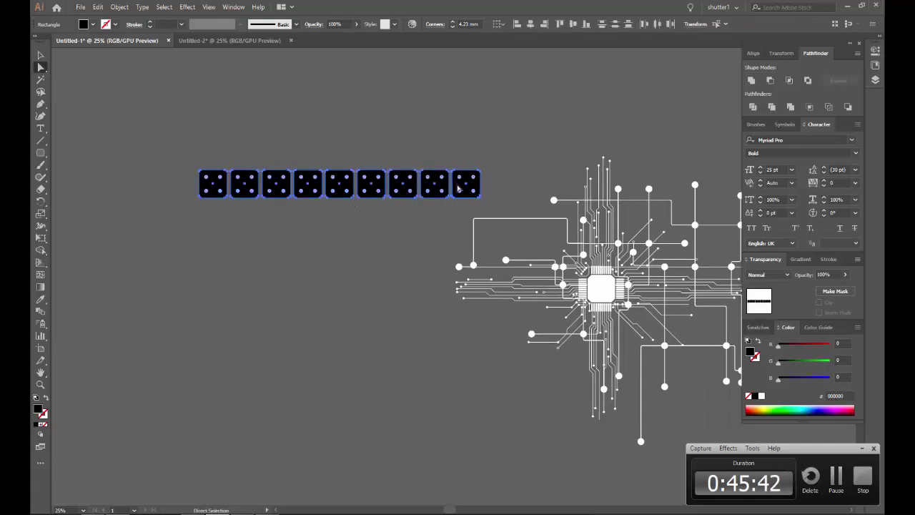
left_click_drag(463, 187, 325, 188)
scroll(258, 159, "up", 2)
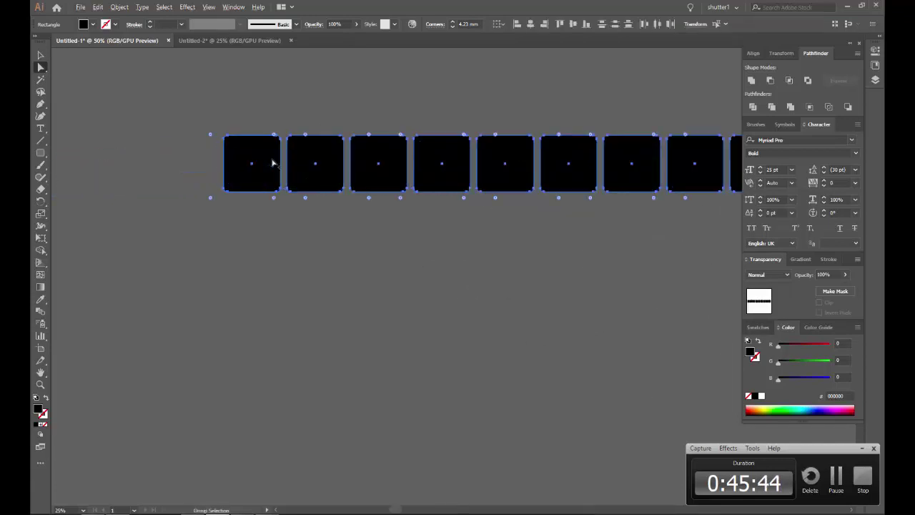
scroll(258, 159, "up", 2)
Step: Copy the row downward, repeat with Ctrl+D for more rows, then select the whole grid
left_click_drag(258, 159, 260, 292)
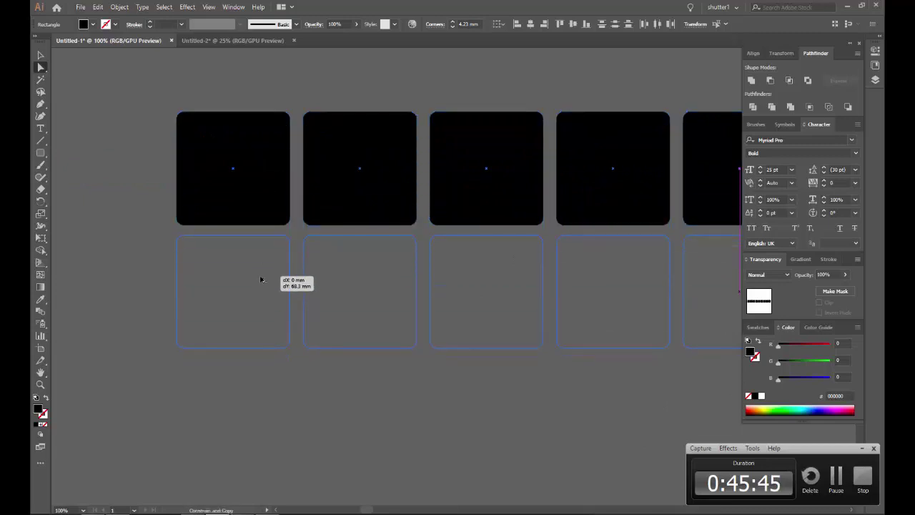
left_click_drag(261, 285, 260, 285)
scroll(261, 285, "down", 5)
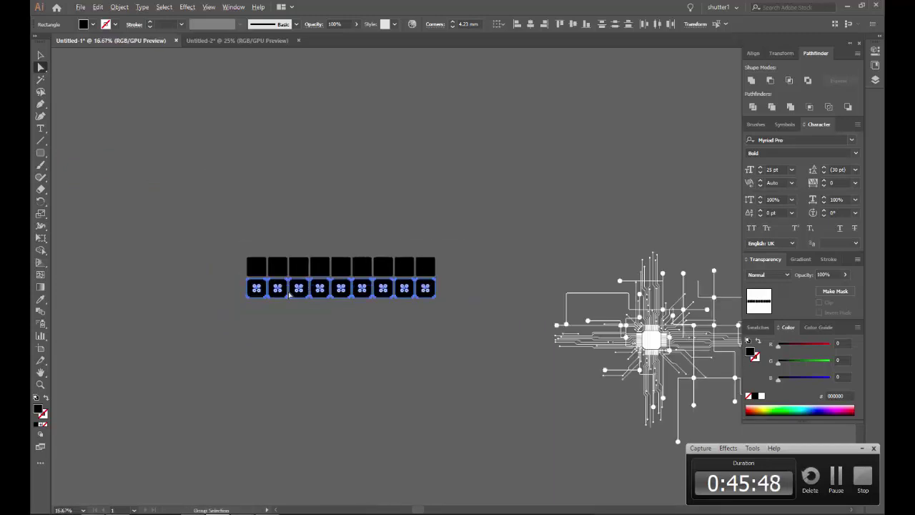
scroll(451, 175, "down", 3)
key("ctrl+d")
key("ctrl+d")
key("ctrl+d")
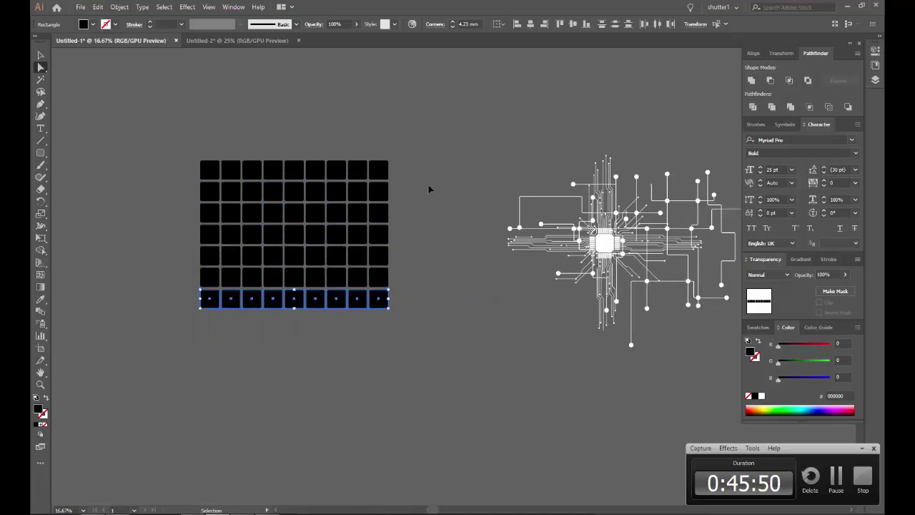
key("ctrl+d")
key("ctrl+d")
key("ctrl+d")
key("ctrl+d")
key("ctrl+d")
key("ctrl+d")
key("ctrl+d")
key("a")
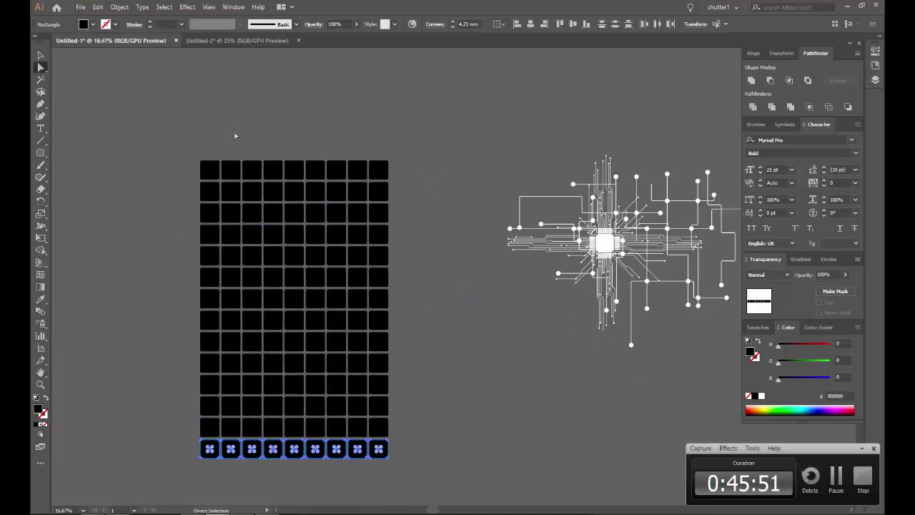
left_click(41, 56)
left_click(180, 140)
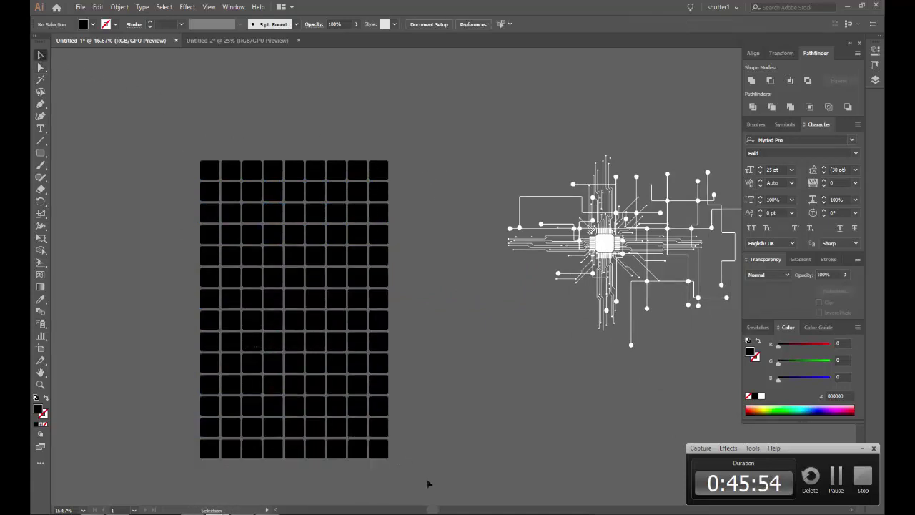
key("ctrl+a")
Step: Rotate the square grid 90° into a wide layout and fill its squares white
left_click_drag(391, 157, 205, 247)
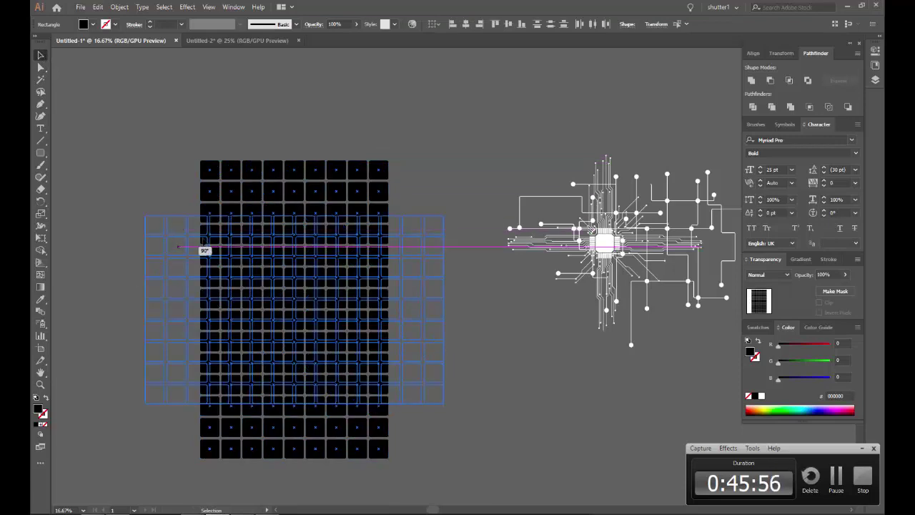
left_click(762, 396)
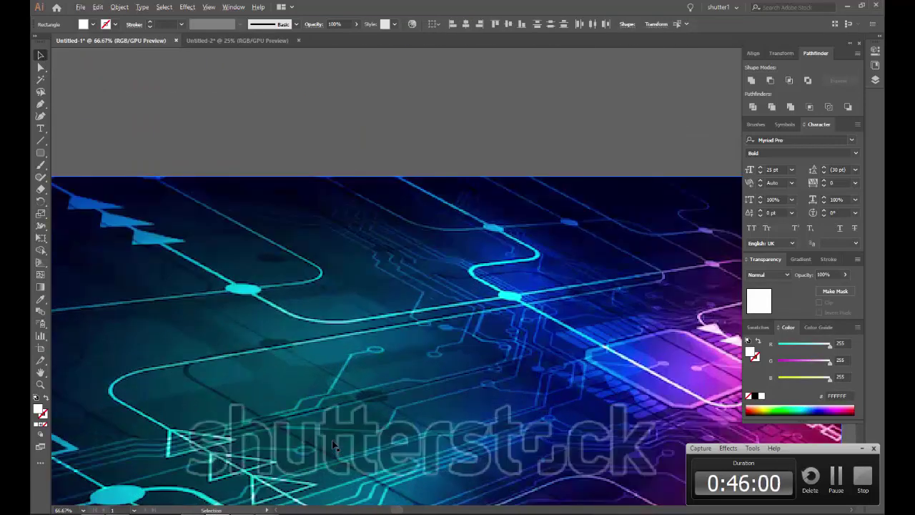
scroll(333, 445, "down", 1)
scroll(265, 204, "down", 5)
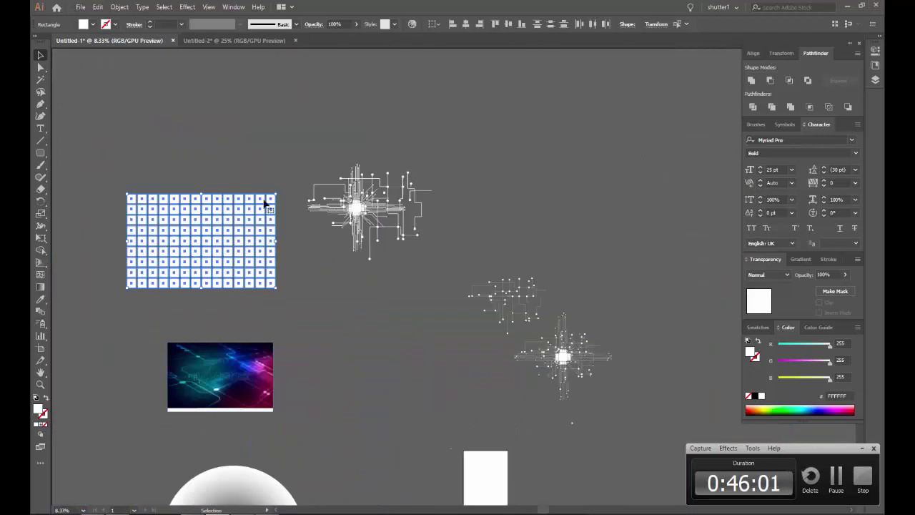
Step: Group the grid tiles and set the group's blend mode to Overlay
left_click(119, 7)
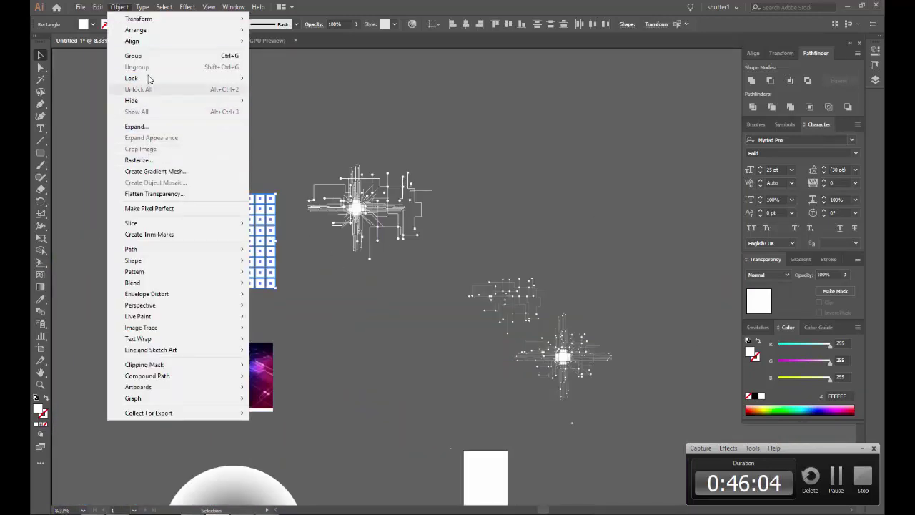
left_click(148, 56)
left_click(191, 135)
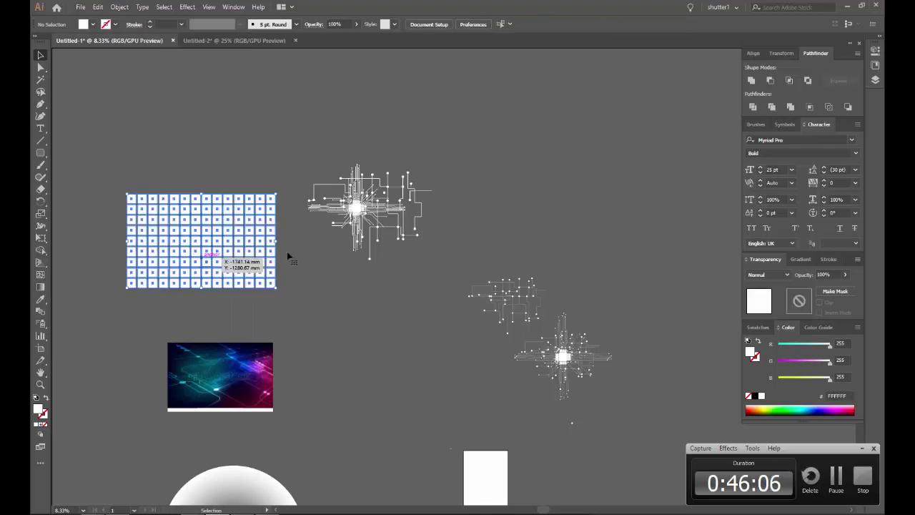
left_click(767, 275)
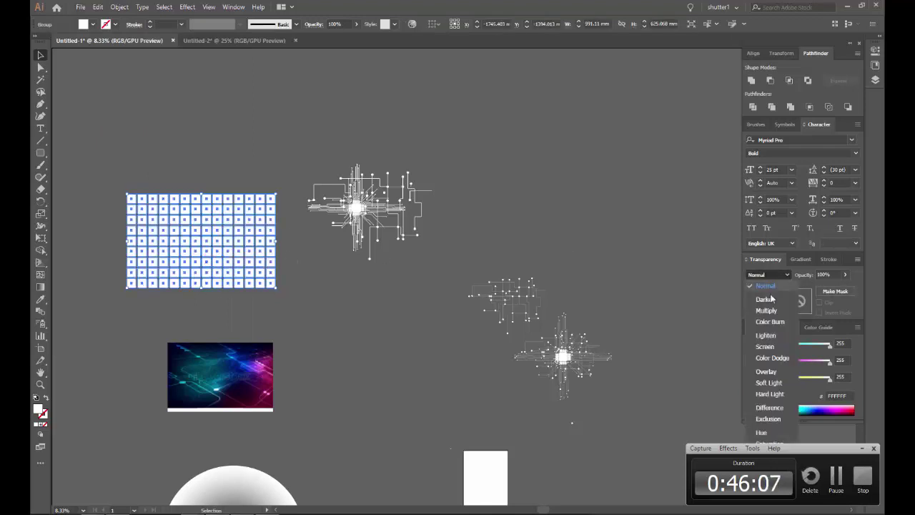
left_click(773, 358)
left_click(620, 360)
Step: Move the grid onto the upper circuit starburst, over its central chip
scroll(309, 283, "down", 1)
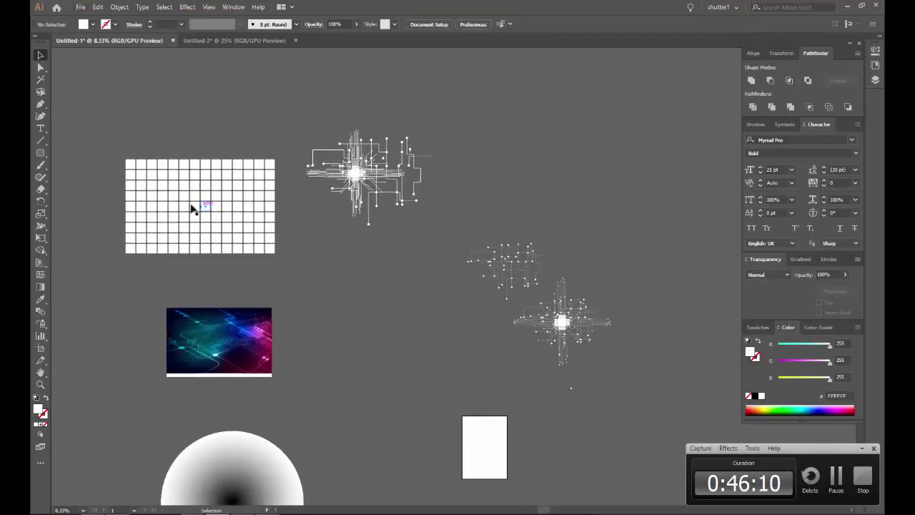
left_click_drag(193, 208, 361, 175)
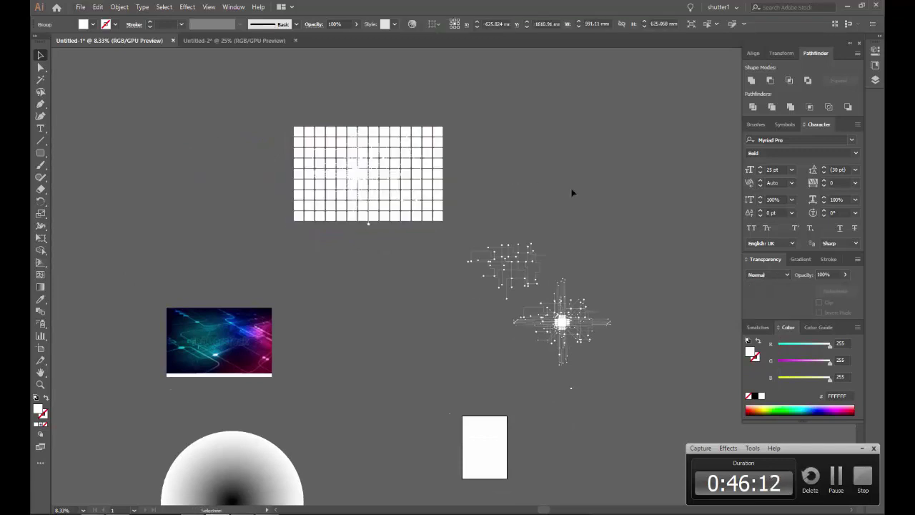
scroll(500, 193, "down", 3)
scroll(500, 193, "right", 5)
scroll(465, 221, "down", 4)
scroll(465, 222, "right", 3)
Step: Select the hidden black rectangle using Outline view, then return to Preview
scroll(439, 405, "up", 5)
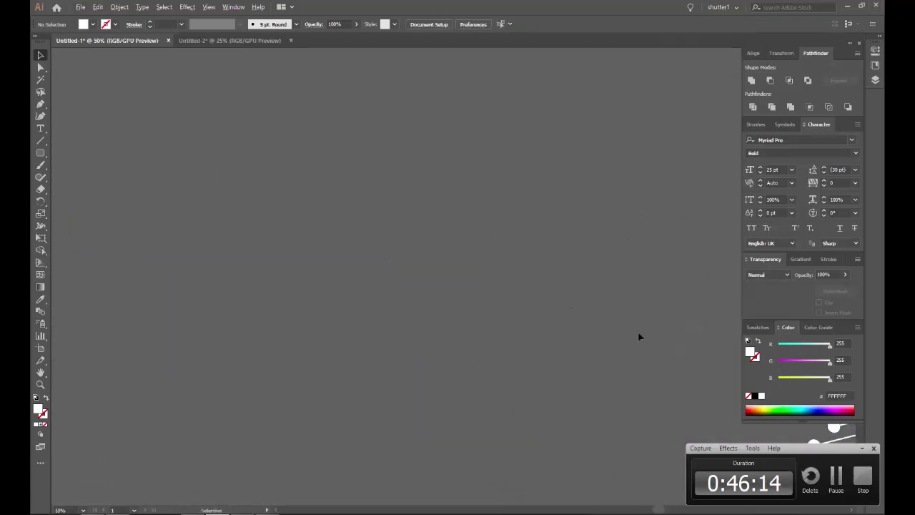
key("ctrl+y")
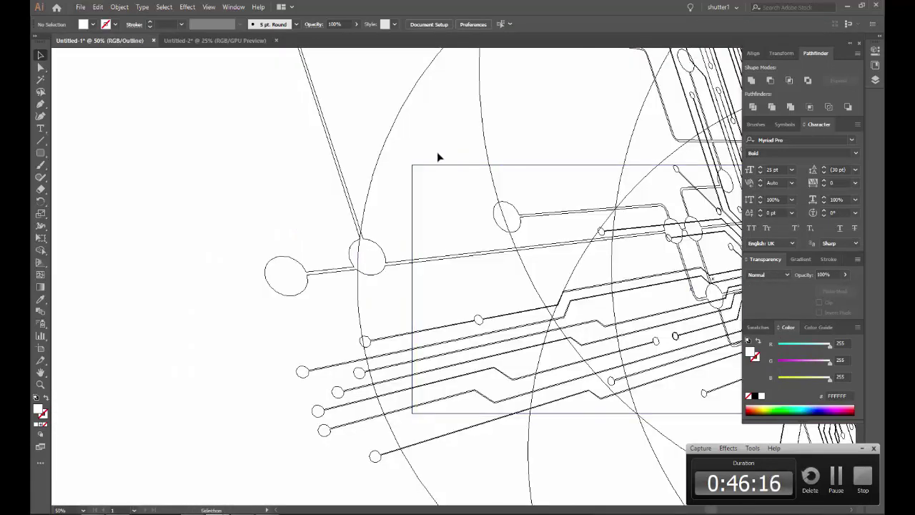
left_click_drag(437, 151, 453, 183)
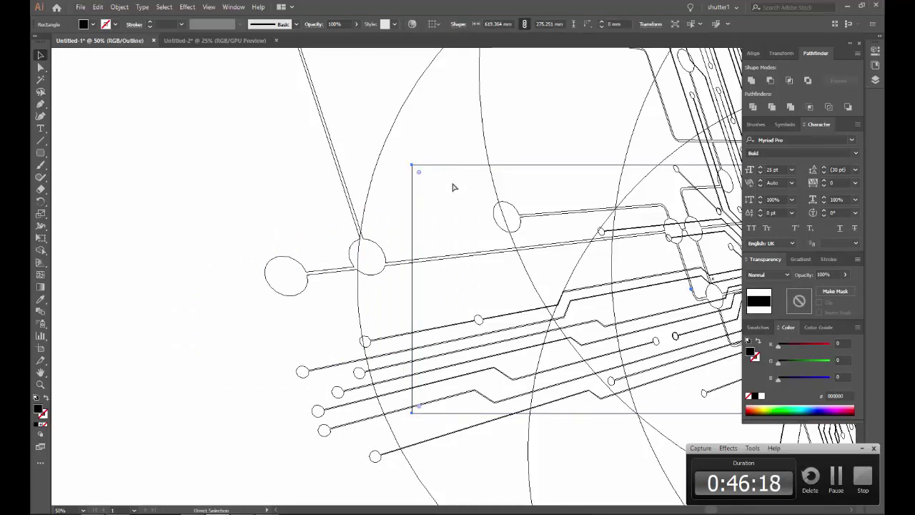
key("ctrl+y")
Step: Move the black rectangle up onto the middle of the square grid
scroll(327, 214, "down", 3)
scroll(327, 215, "down", 3)
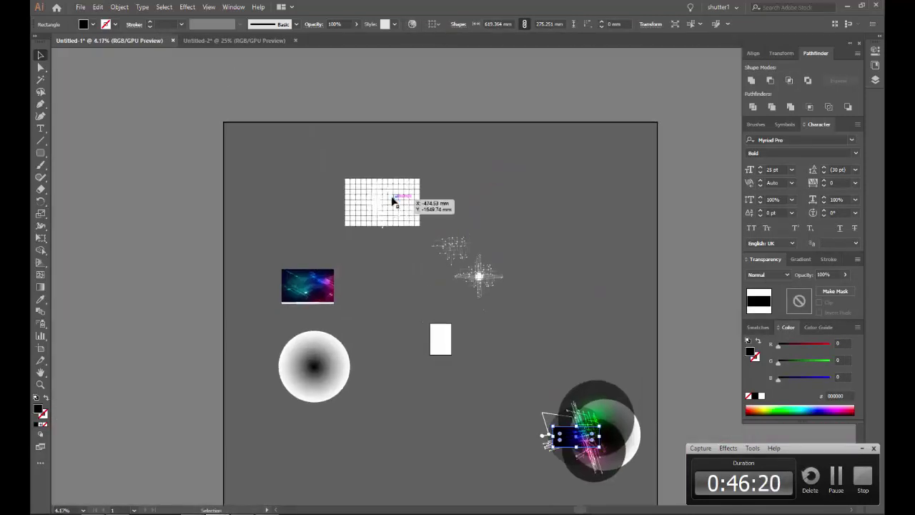
scroll(391, 201, "up", 3)
key("v")
left_click_drag(456, 290, 351, 121)
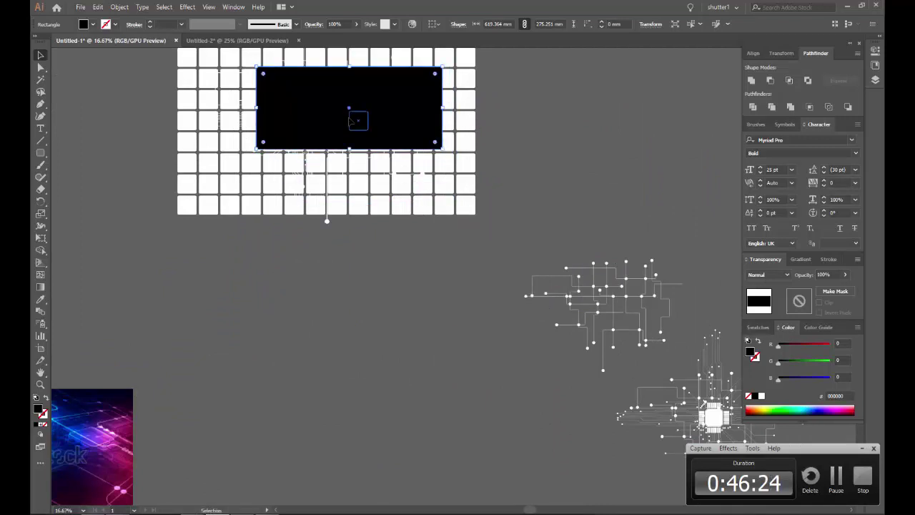
scroll(343, 233, "down", 3)
scroll(296, 226, "down", 5)
scroll(482, 300, "up", 3)
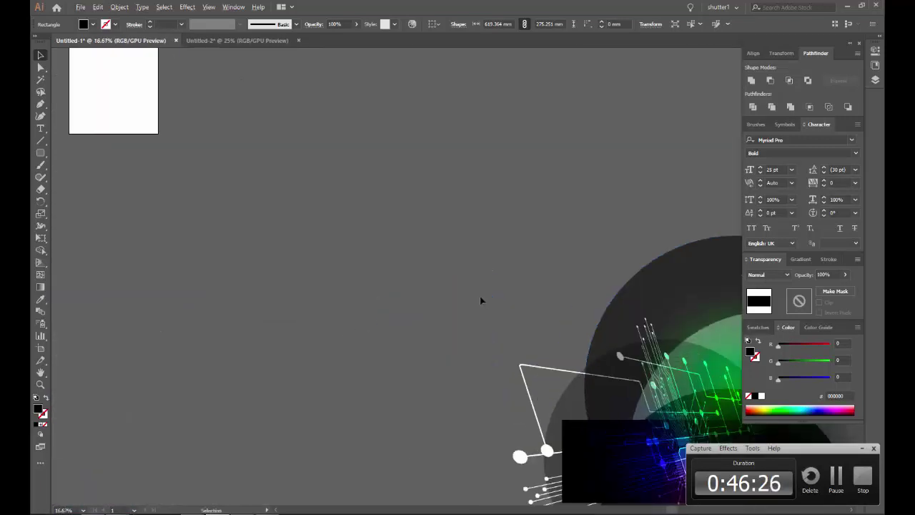
scroll(482, 300, "up", 2)
Step: Bring the glowing circle composition into view and select its large dark circles
left_click_drag(615, 208, 463, 157)
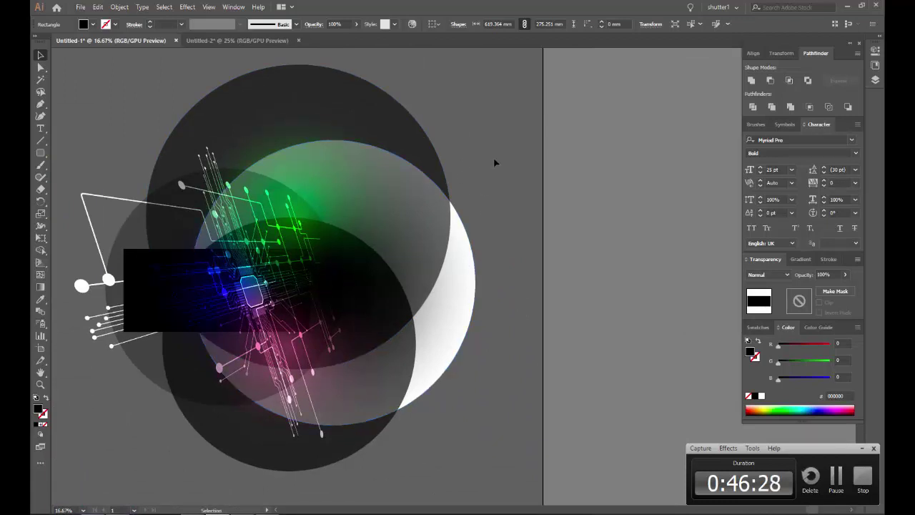
left_click(412, 383)
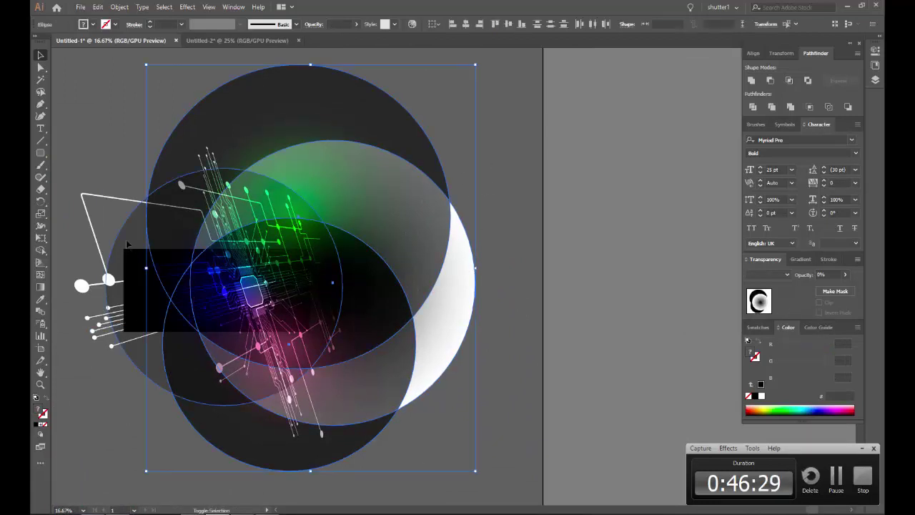
scroll(117, 229, "down", 3)
Step: Move the glowing circle group up-left so it overlaps the grid and black rectangle
scroll(276, 250, "up", 2)
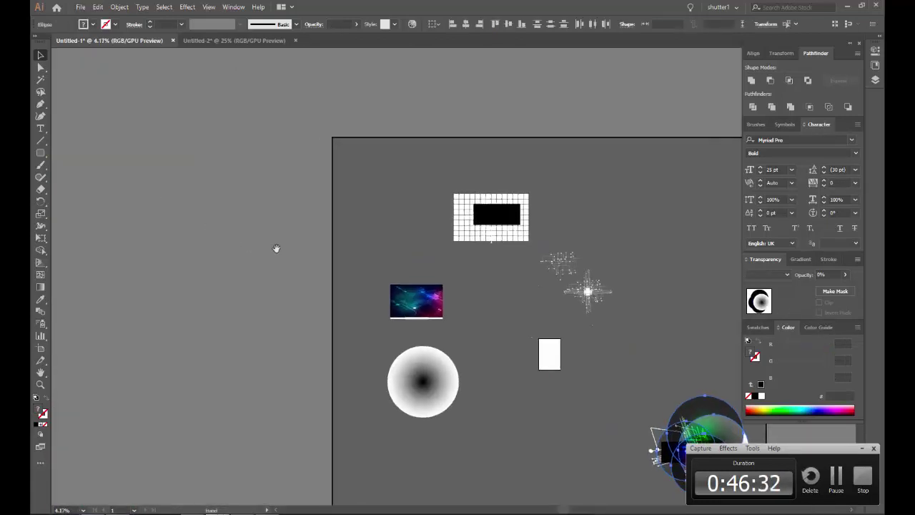
scroll(474, 198, "up", 3)
scroll(336, 157, "up", 2)
scroll(408, 265, "up", 1)
scroll(357, 236, "up", 1)
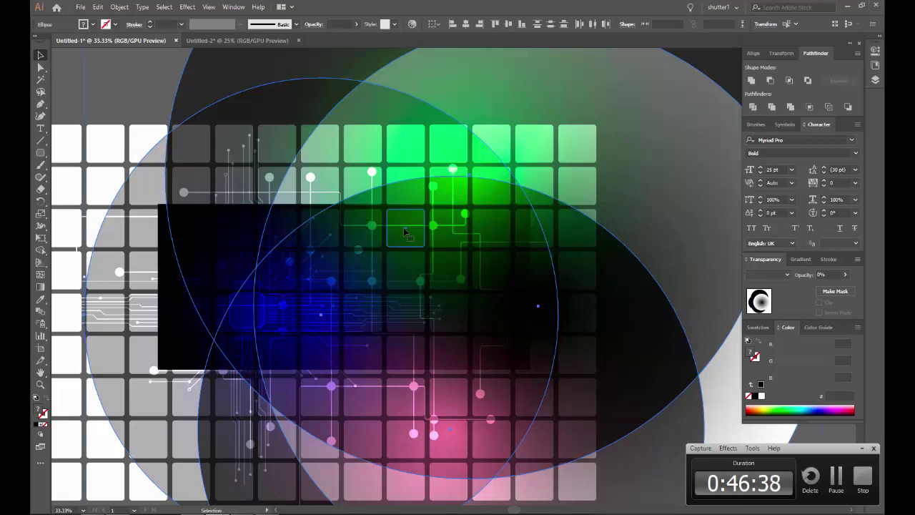
key("ctrl+minus")
key("ctrl+minus")
key("ctrl+minus")
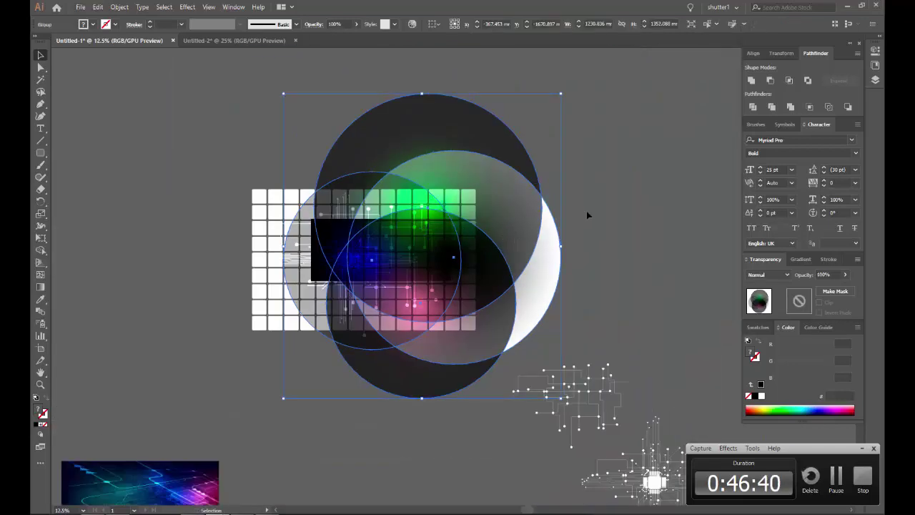
key("ctrl+plus")
left_click_drag(496, 105, 458, 100)
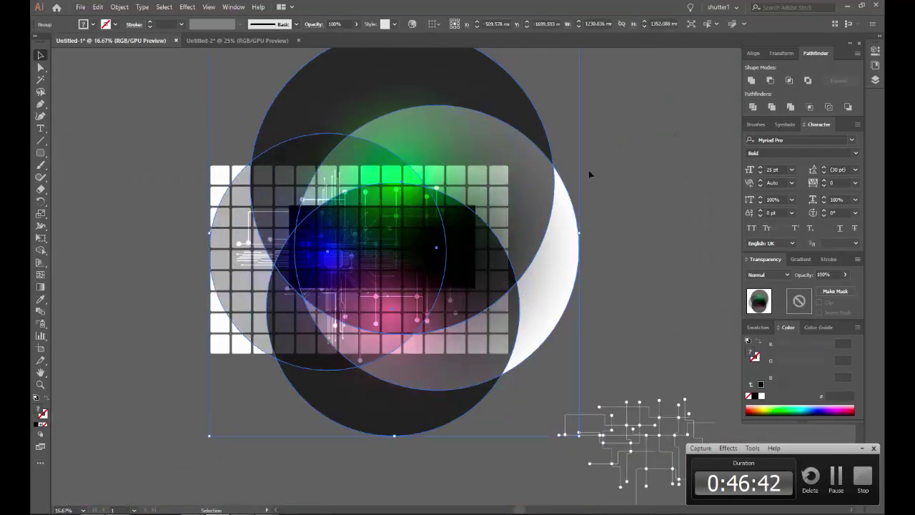
left_click(198, 347)
Step: Narrow the square grid group from both its left and right sides
left_click(301, 266)
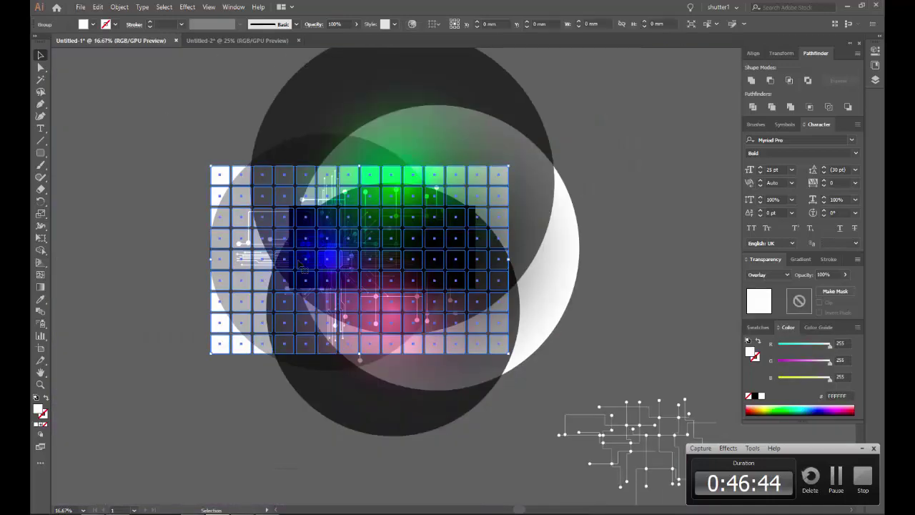
left_click_drag(213, 259, 238, 257)
scroll(509, 261, "up", 1)
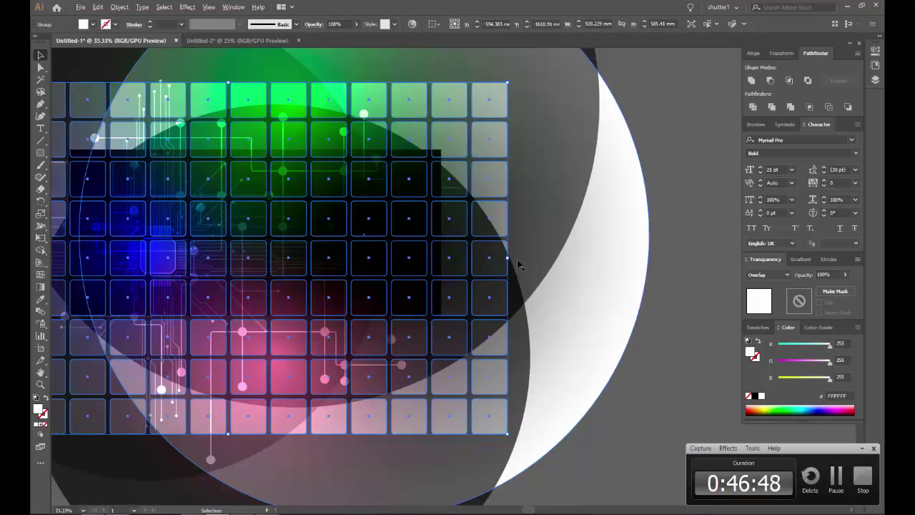
left_click_drag(507, 259, 468, 259)
Step: Enter the grid group and delete scattered tiles across the upper and middle rows
left_click(648, 364)
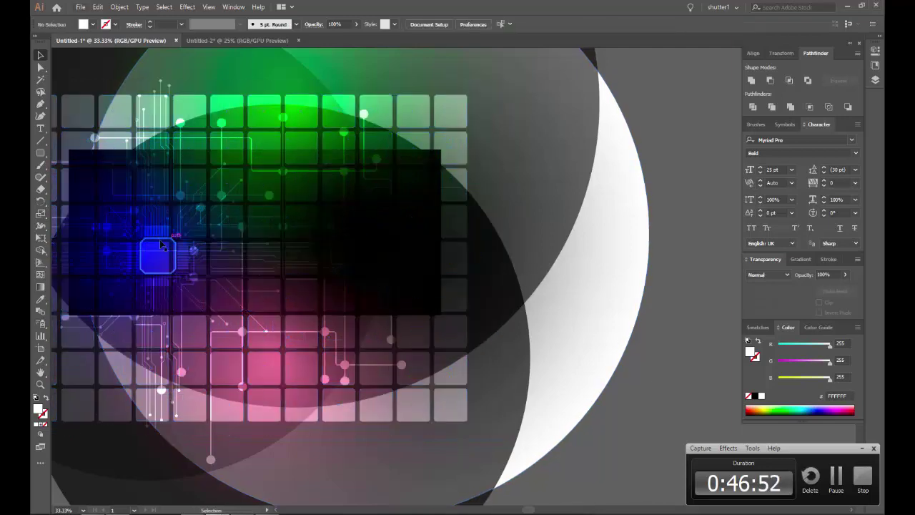
scroll(180, 238, "up", 2)
double_click(287, 256)
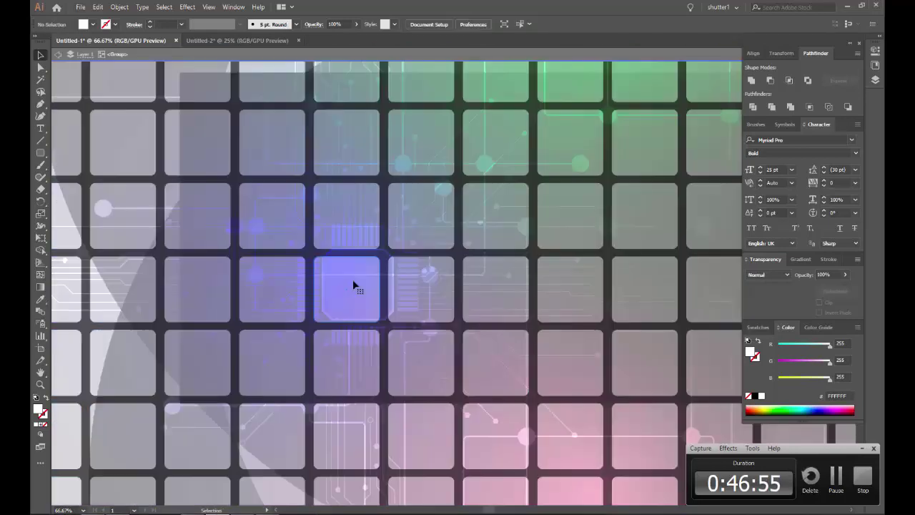
left_click(353, 286)
key("Delete")
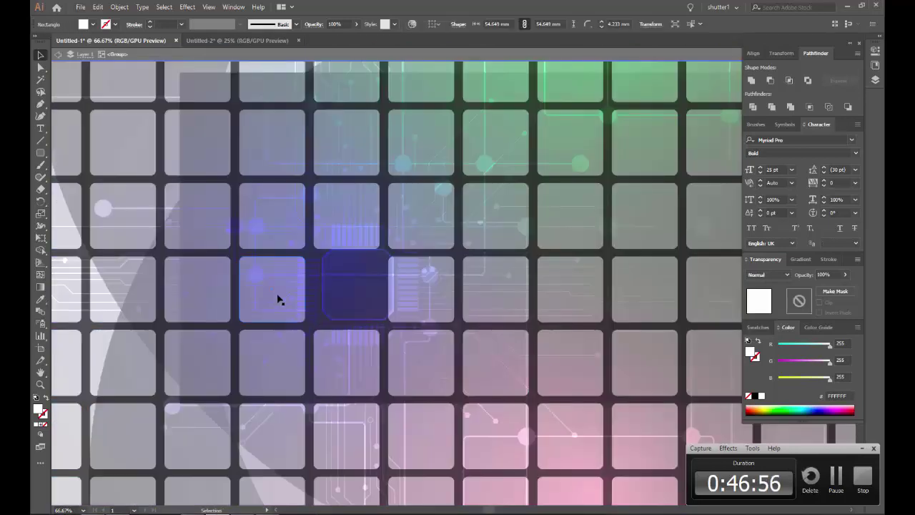
left_click(278, 301)
key("Delete")
left_click(277, 373)
key("Delete")
left_click(501, 214)
key("Delete")
left_click(561, 286)
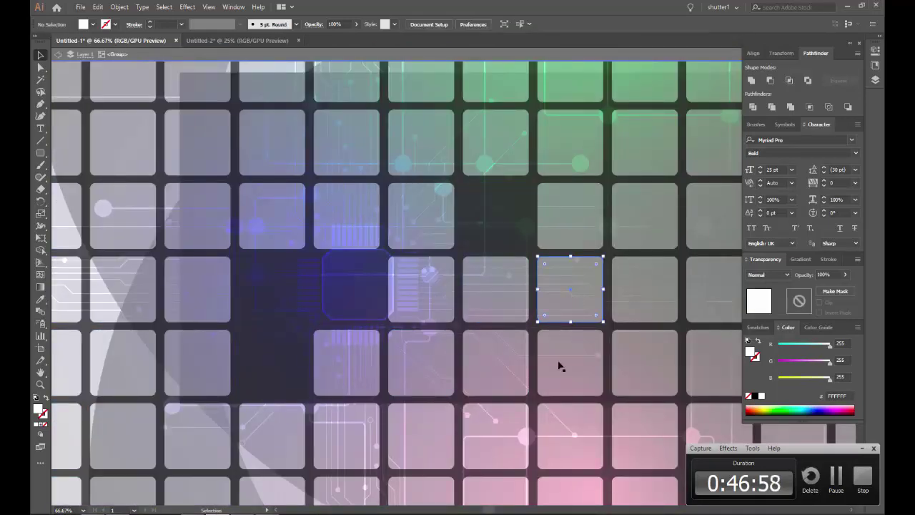
key("Delete")
left_click(500, 375)
key("Delete")
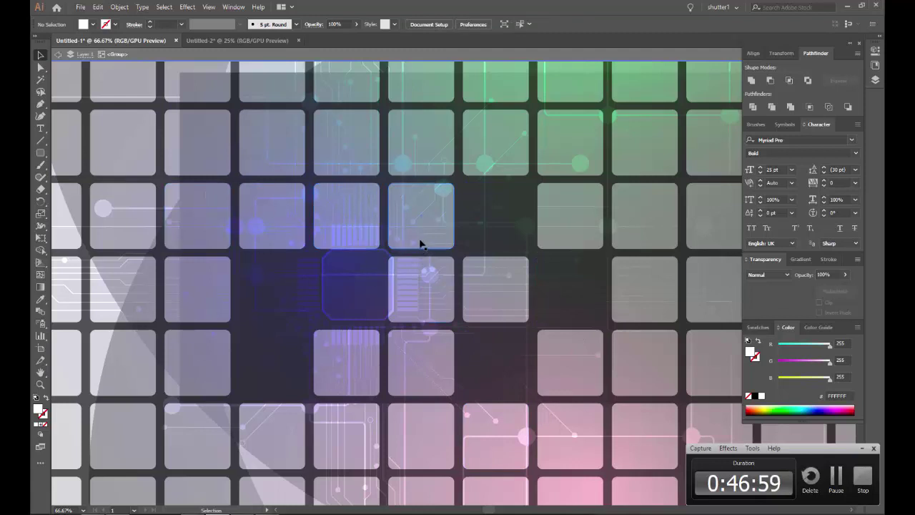
left_click(421, 244)
key("Delete")
left_click(417, 292)
key("Delete")
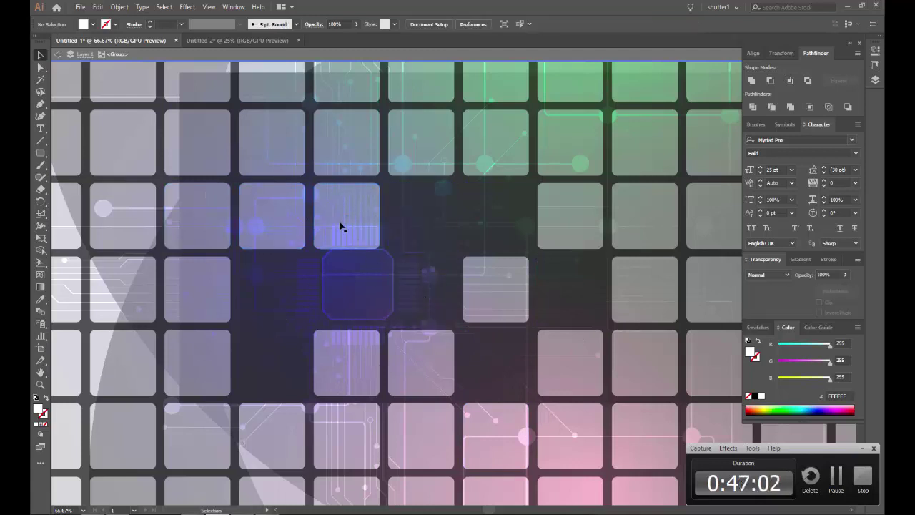
left_click(340, 225)
key("Delete")
left_click(206, 159)
key("Delete")
left_click(127, 145)
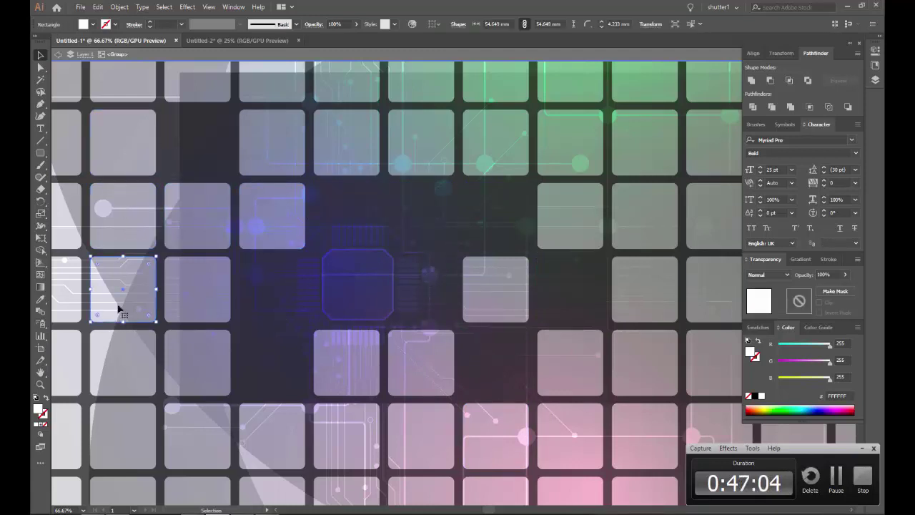
key("Delete")
Step: Delete more scattered tiles, including two neighbouring bottom-row tiles
scroll(259, 289, "down", 3)
left_click(404, 343)
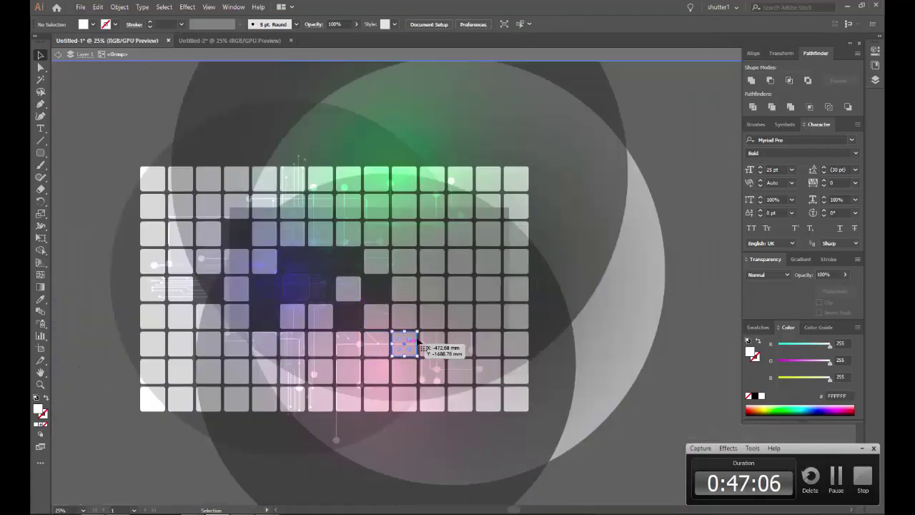
key("Delete")
left_click(460, 261)
key("Delete")
left_click(459, 208)
key("Delete")
left_click(347, 179)
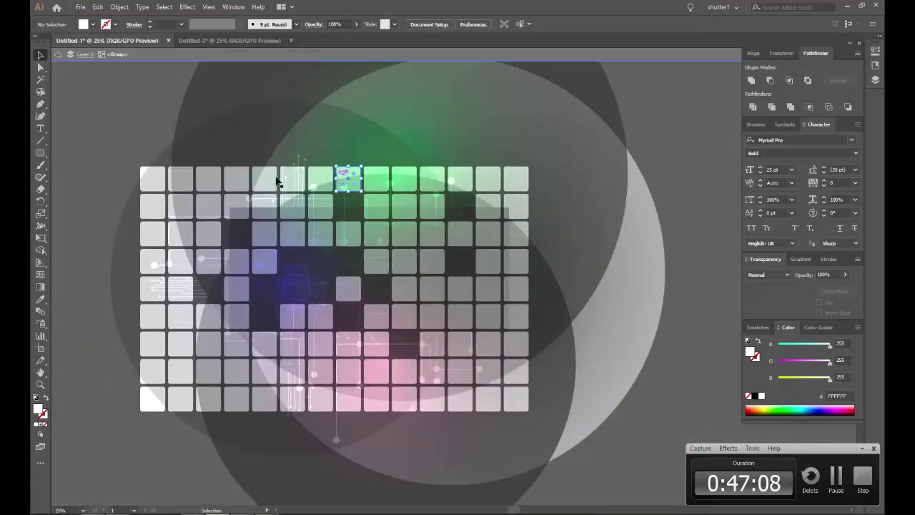
key("Delete")
left_click(236, 179)
key("Delete")
left_click(180, 233)
key("Delete")
left_click(230, 346)
key("Delete")
left_click(208, 344)
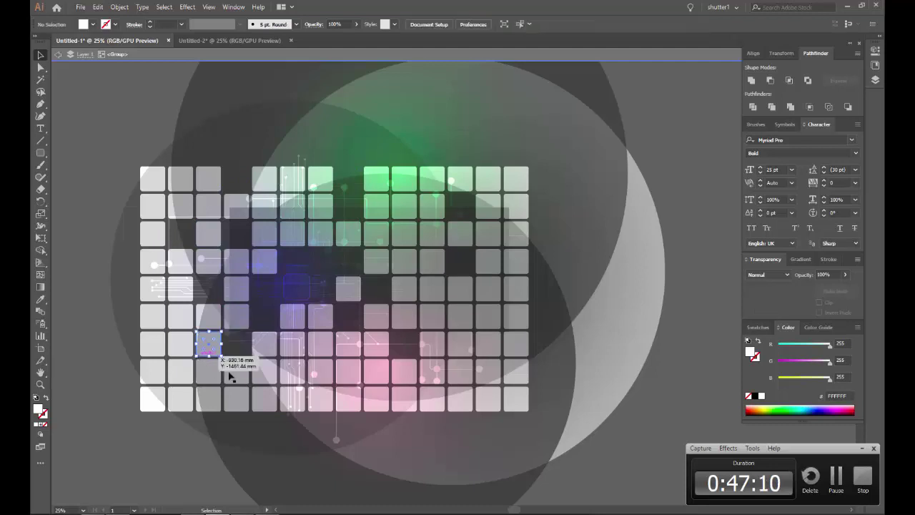
key("Delete")
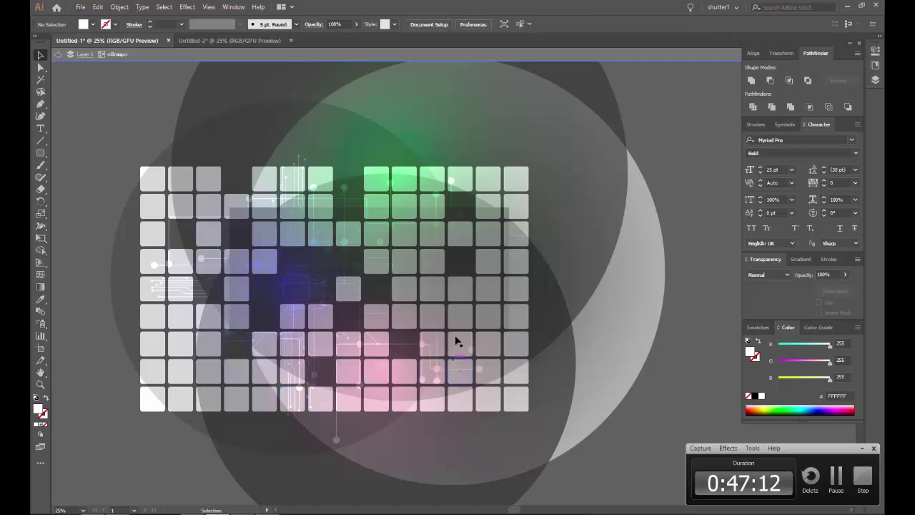
Step: Remove two lower-right tiles and one beside the circuit, then zoom out to check
left_click(459, 322)
key("Delete")
left_click(488, 288)
key("Delete")
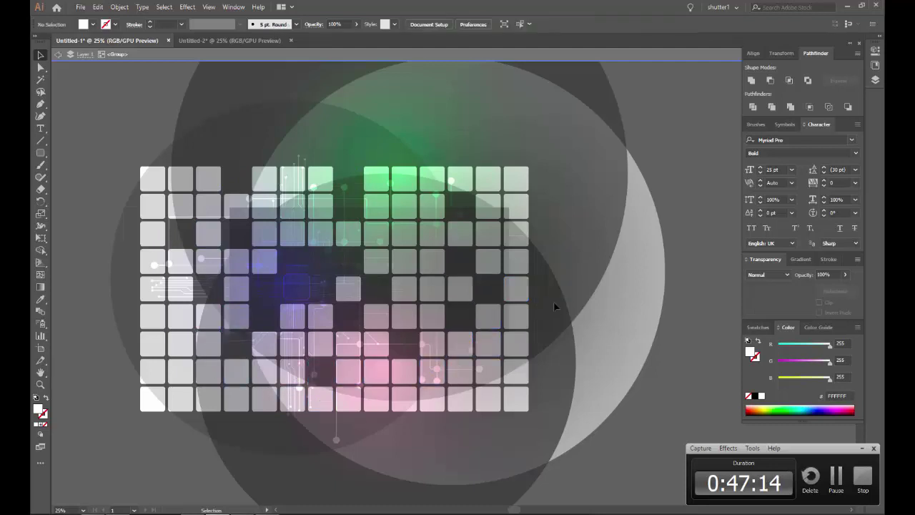
left_click(320, 211)
key("Delete")
scroll(329, 298, "up", 1)
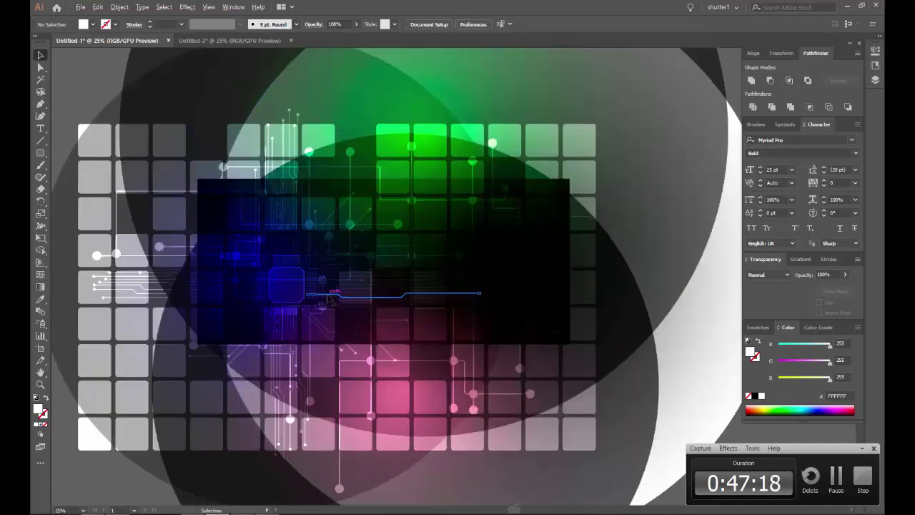
key("ctrl+minus")
key("ctrl+minus")
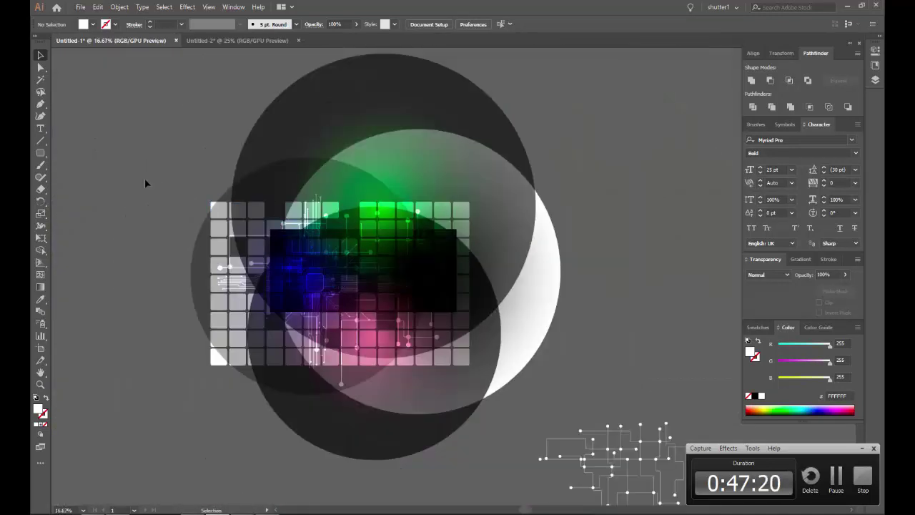
Step: Select just the tile grid group, checking it briefly in Outline view
key("ctrl+a")
left_click(440, 281)
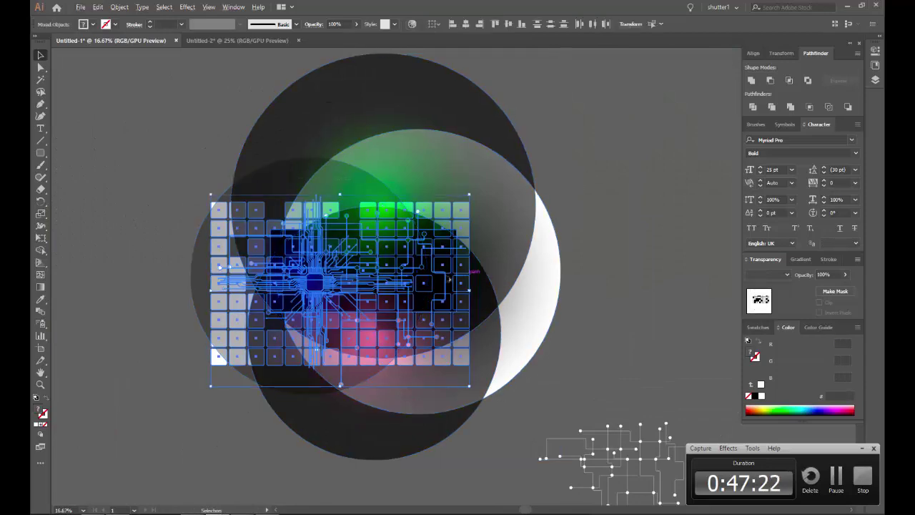
scroll(440, 281, "up", 4)
key("ctrl+y")
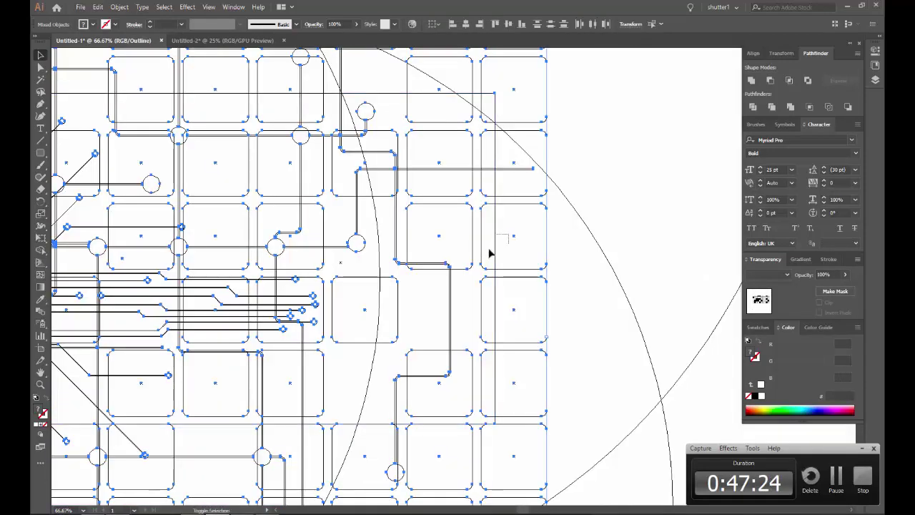
key("ctrl+y")
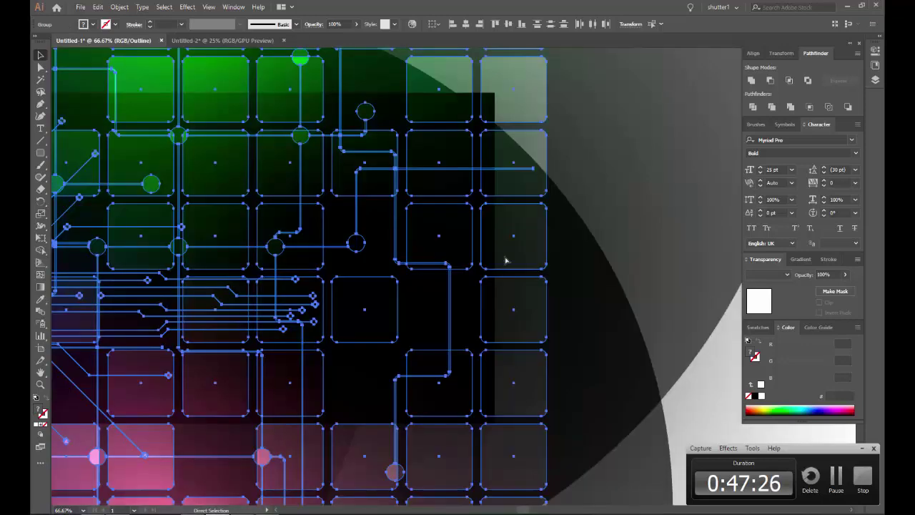
scroll(505, 263, "down", 1)
scroll(505, 263, "down", 3)
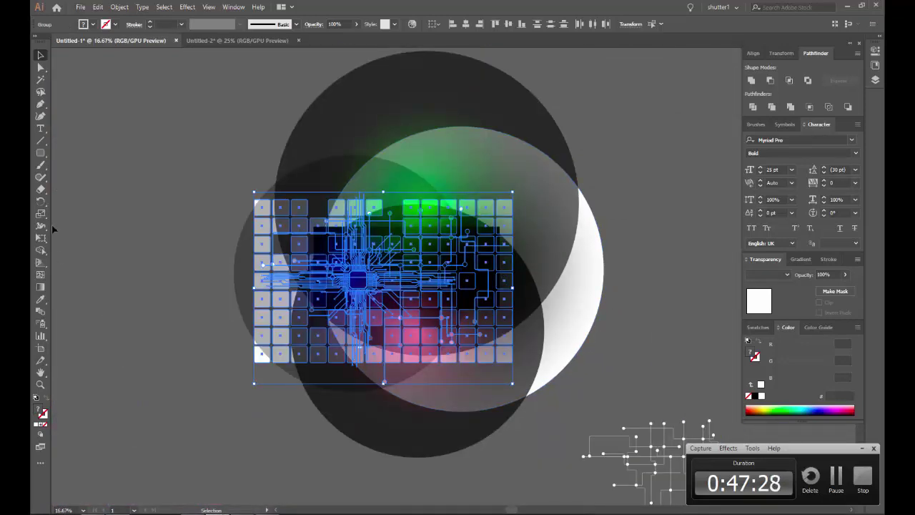
Step: Perspective-distort the grid by stretching its left edge with Free Transform
key("e")
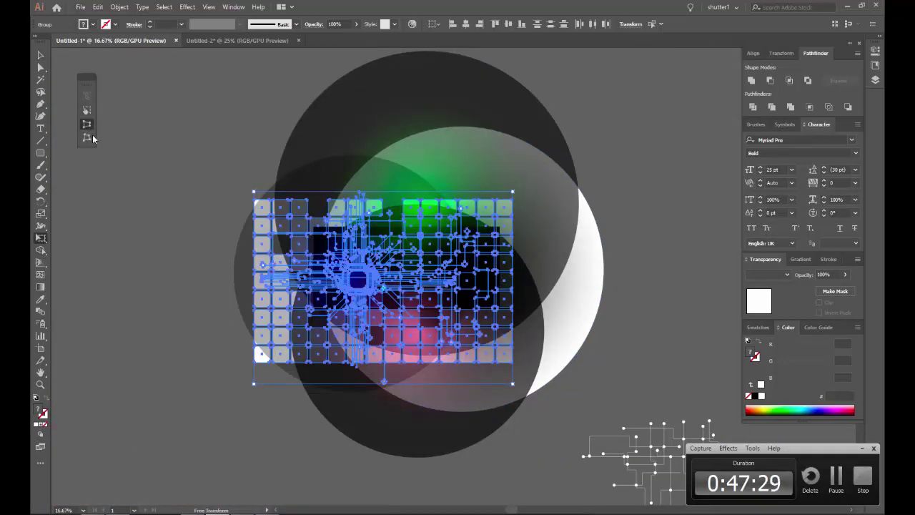
scroll(225, 136, "down", 2)
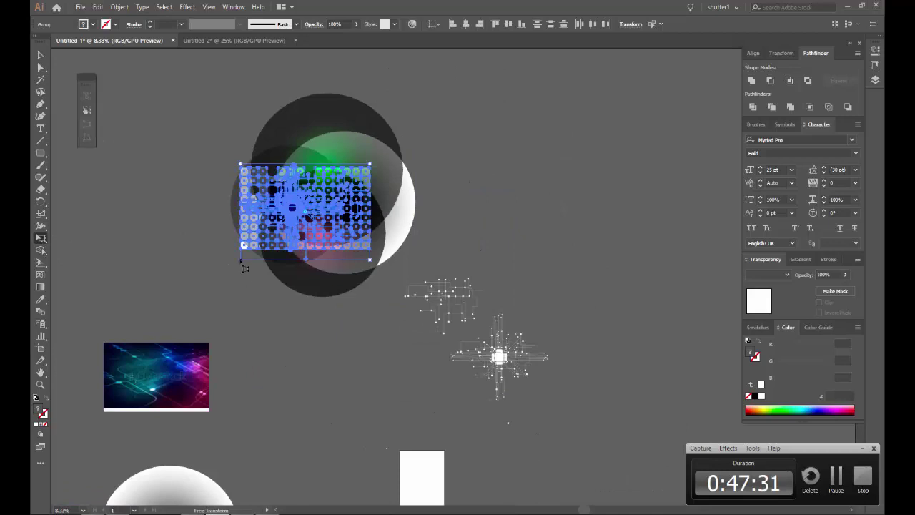
left_click_drag(244, 267, 243, 315)
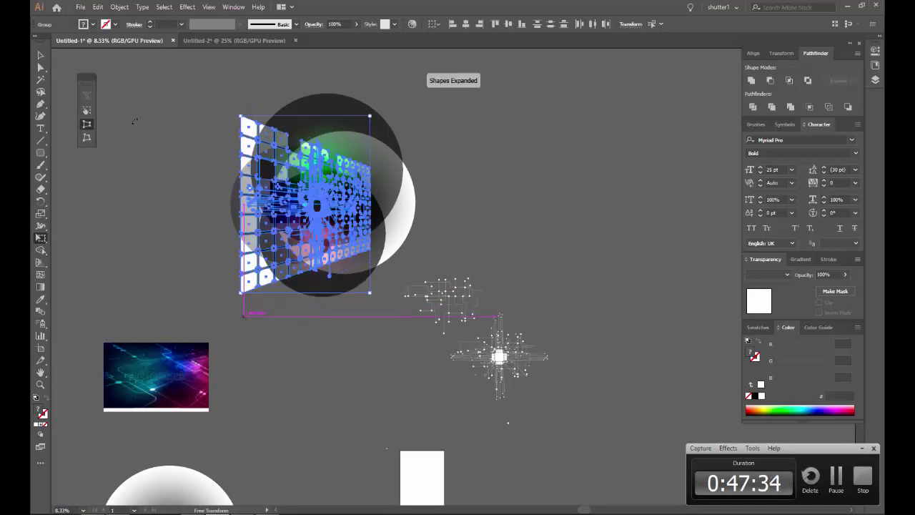
Step: Rotate the grid group about 19° with the Selection tool
left_click(38, 61)
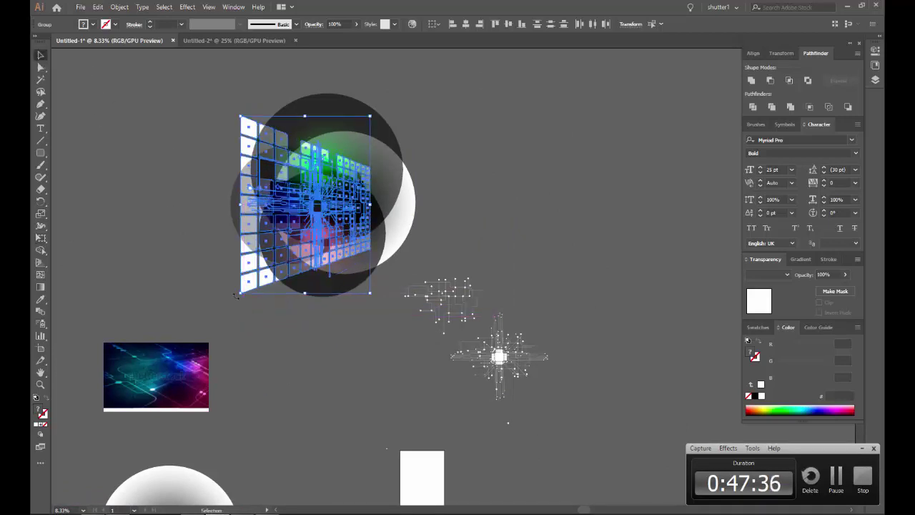
left_click_drag(237, 296, 269, 352)
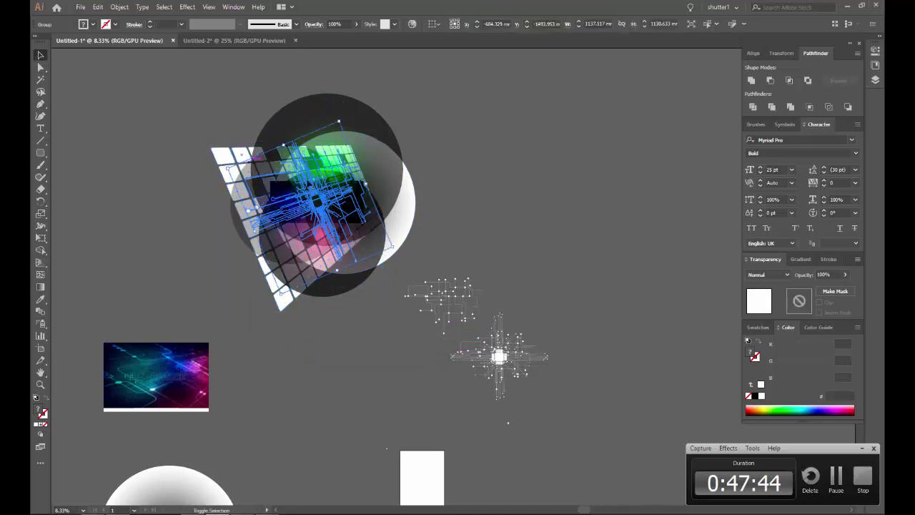
scroll(333, 213, "up", 4, "alt")
Step: Undo the accidental change to the circuit artwork and hide the side panels
left_click(317, 190)
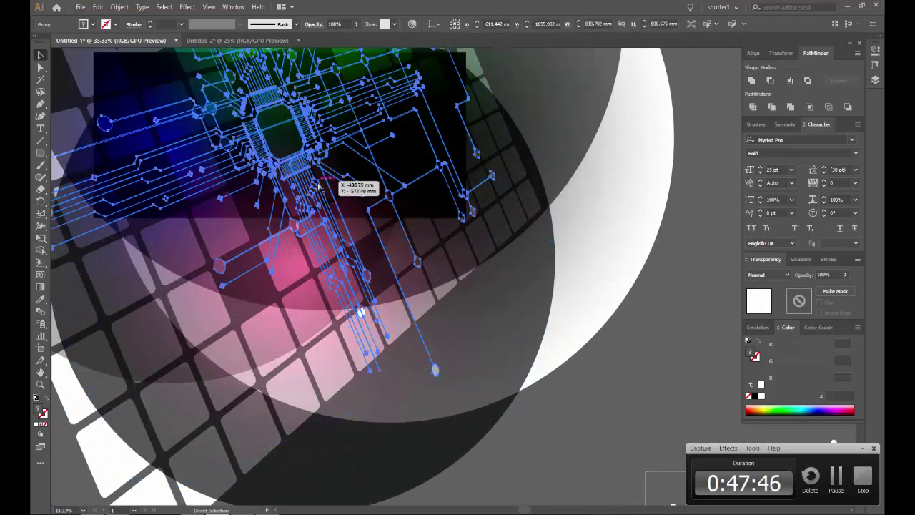
left_click(657, 311)
key("ctrl+z")
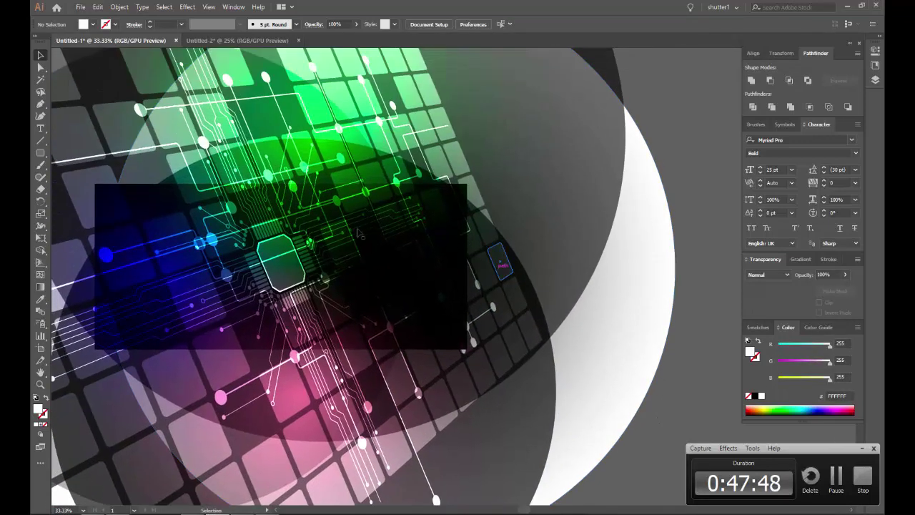
scroll(115, 198, "up", 1, "alt")
key("Tab")
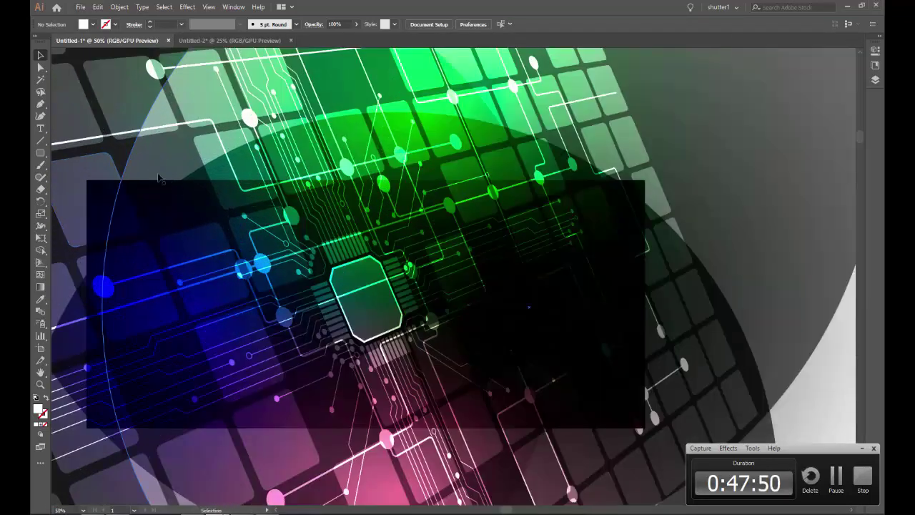
scroll(174, 189, "down", 1, "alt")
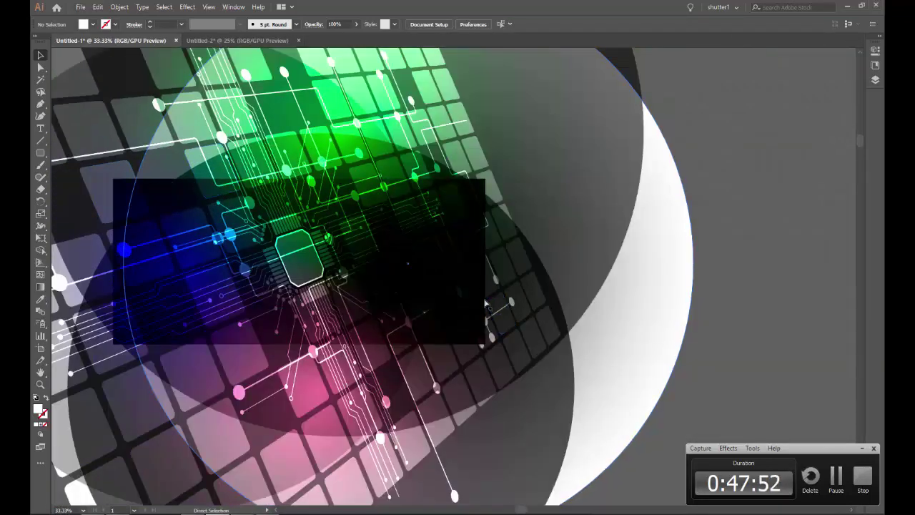
Step: Shift the black rectangle further left while in Outline view
key("ctrl+y")
left_click_drag(475, 344, 392, 346)
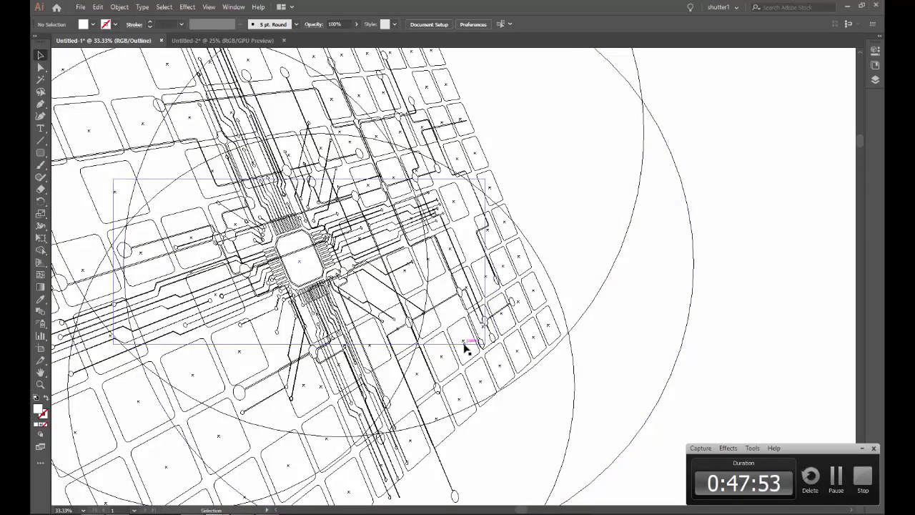
key("ctrl+y")
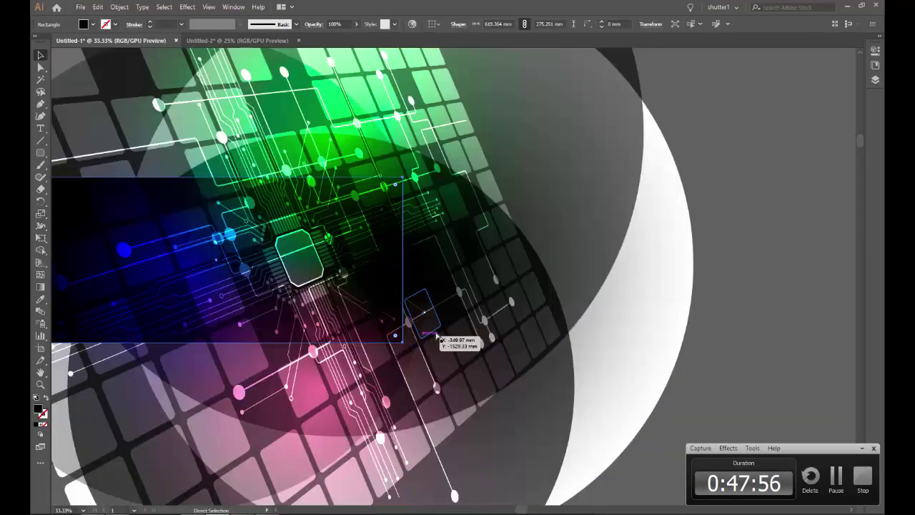
Step: Lower the tilted tile grid group's opacity to 76% with the panels restored
scroll(707, 272, "down", 1, "alt")
scroll(377, 276, "up", 1, "alt")
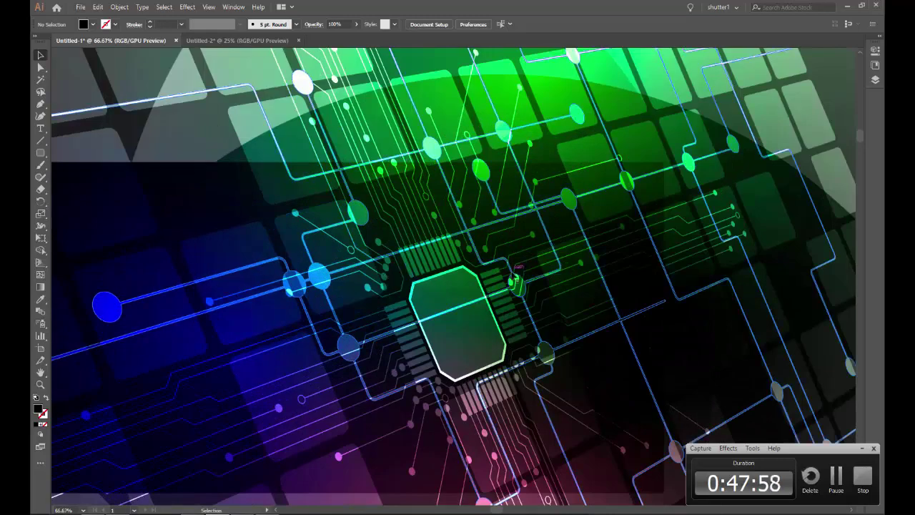
scroll(429, 264, "down", 1, "alt")
scroll(480, 256, "down", 1, "alt")
left_click(315, 187)
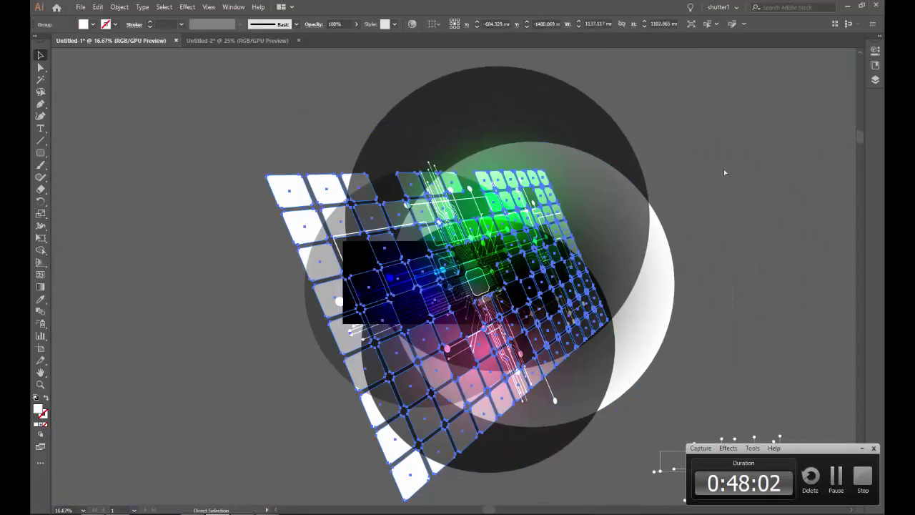
key("shift+Tab")
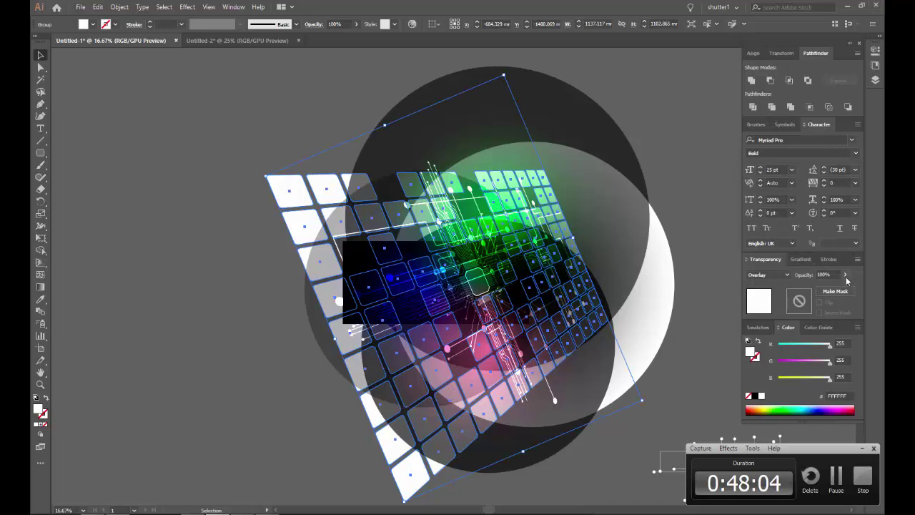
left_click(832, 288)
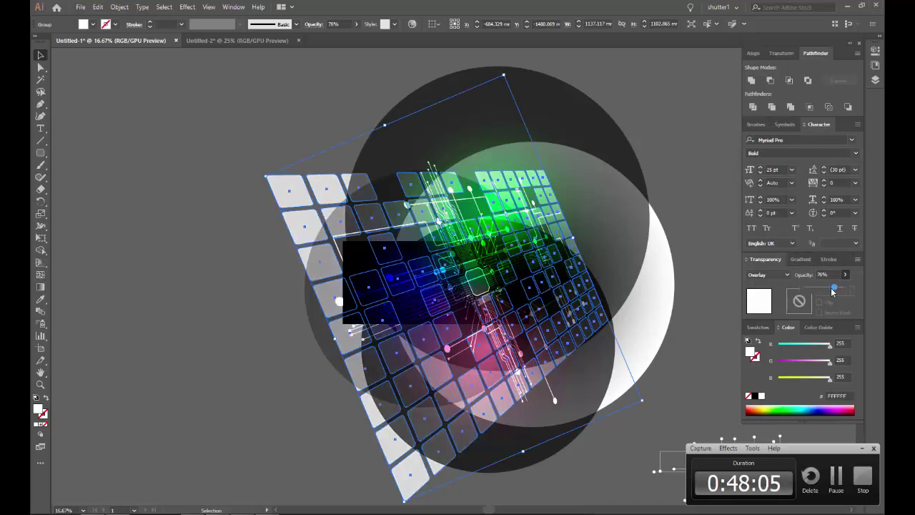
left_click(691, 152)
Step: Inspect the black rectangle over the chip artwork and glows, then switch to Outline view
scroll(395, 278, "up", 4)
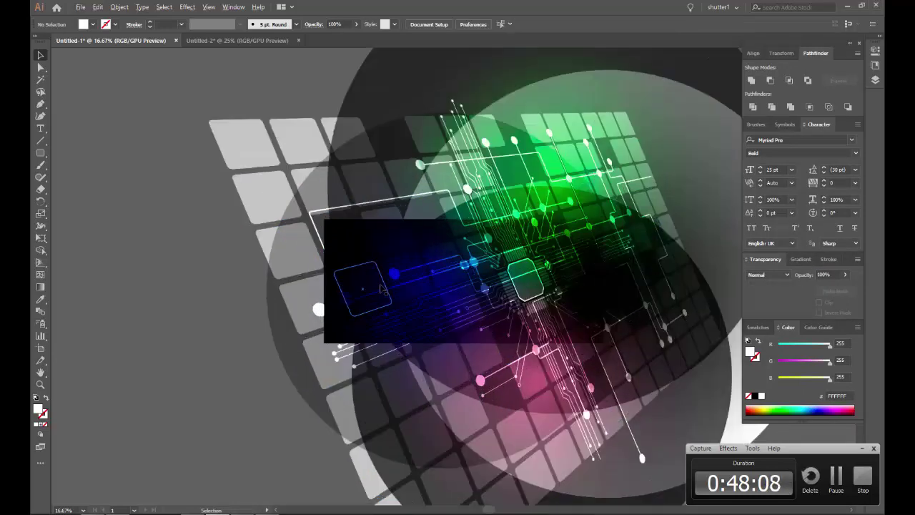
scroll(395, 278, "down", 3)
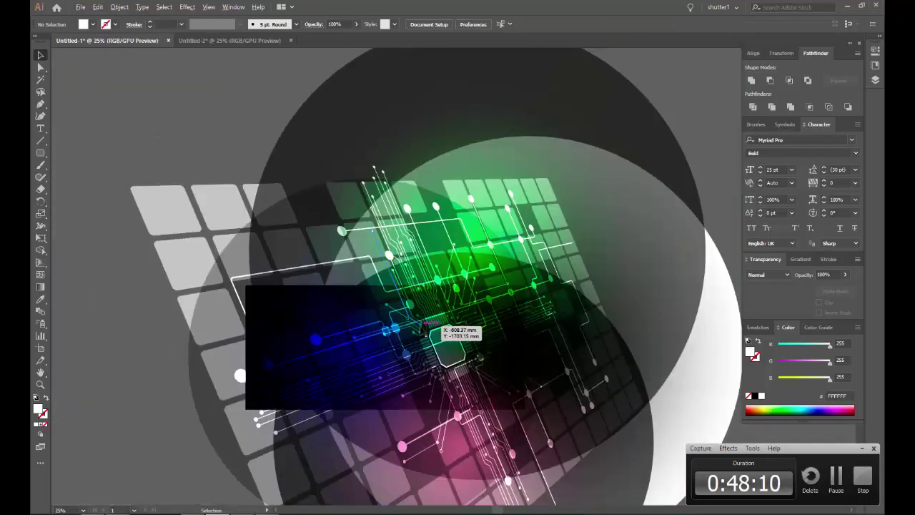
scroll(459, 361, "up", 4)
scroll(460, 360, "up", 1)
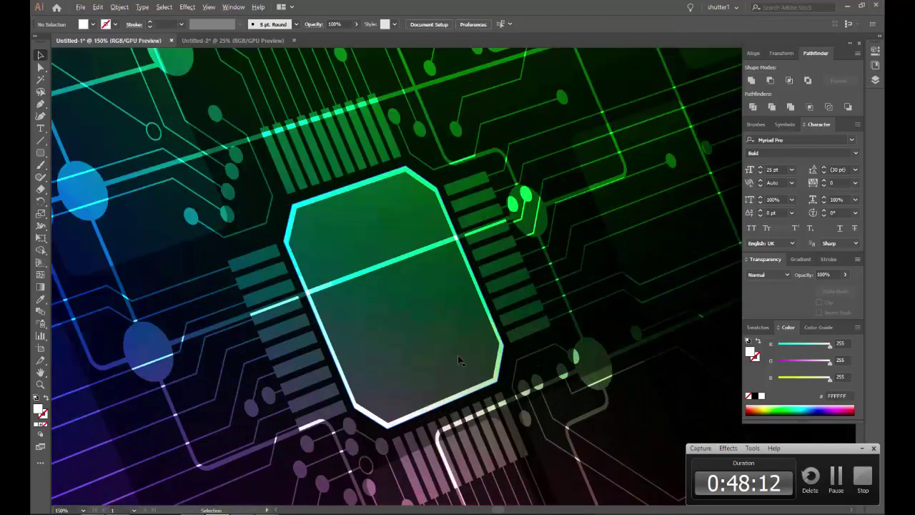
scroll(458, 361, "down", 5)
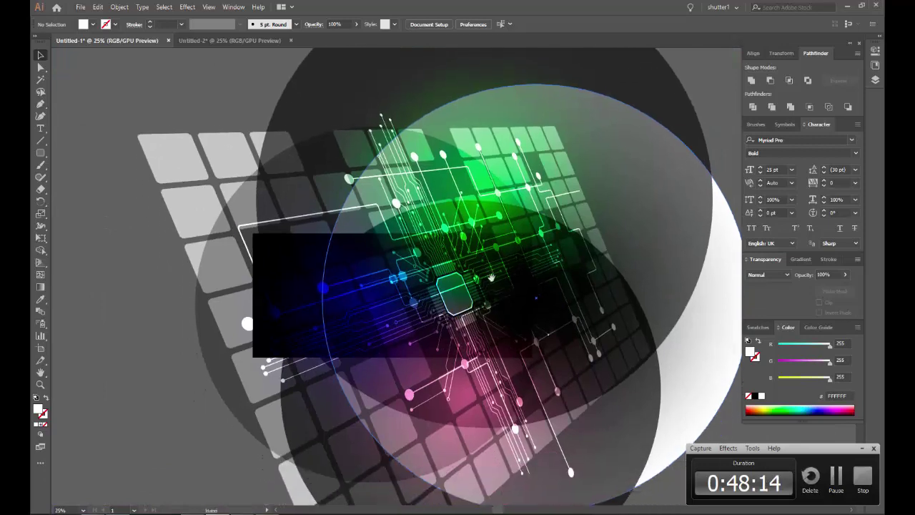
scroll(250, 231, "up", 4)
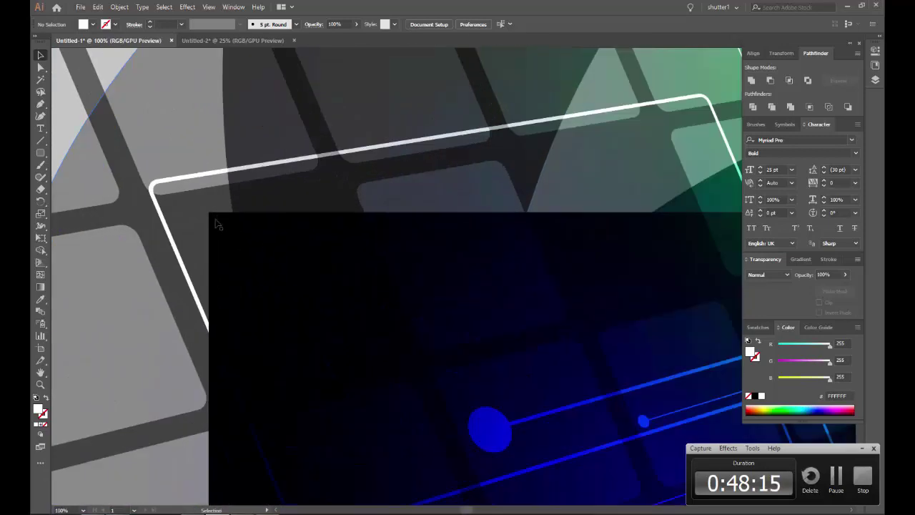
left_click(218, 224)
scroll(218, 225, "down", 6)
left_click(562, 301)
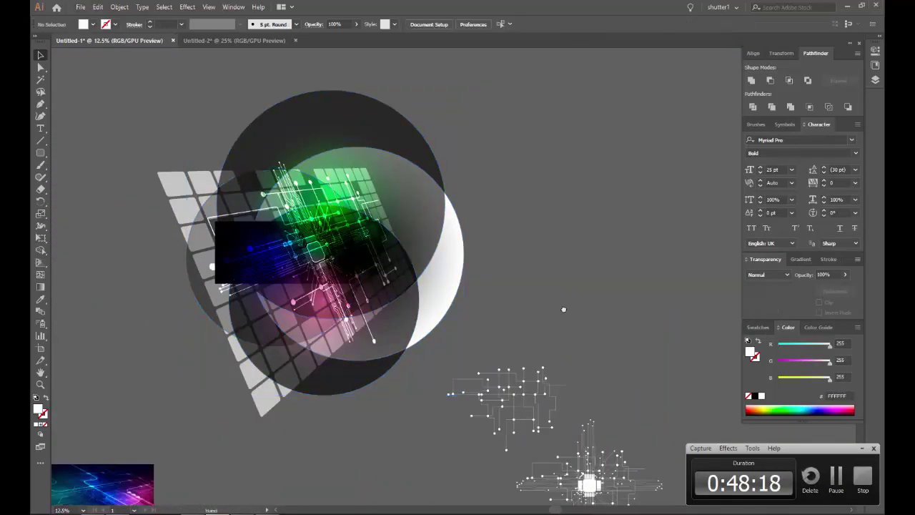
scroll(501, 243, "up", 1)
scroll(444, 191, "up", 2)
left_click_drag(115, 147, 168, 236)
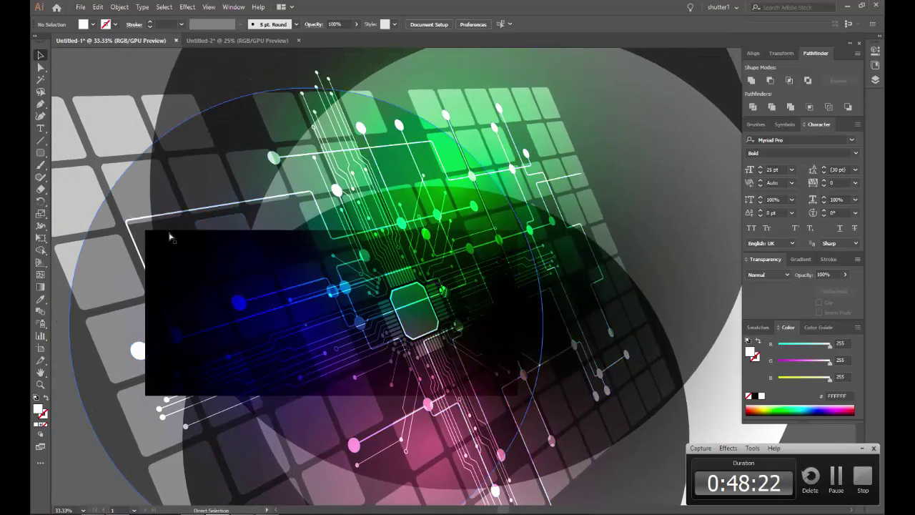
key("ctrl+y")
Step: Stretch the black rectangle right, down and left to about 685 × 292 mm beneath the chip
left_click(175, 230)
key("ctrl+y")
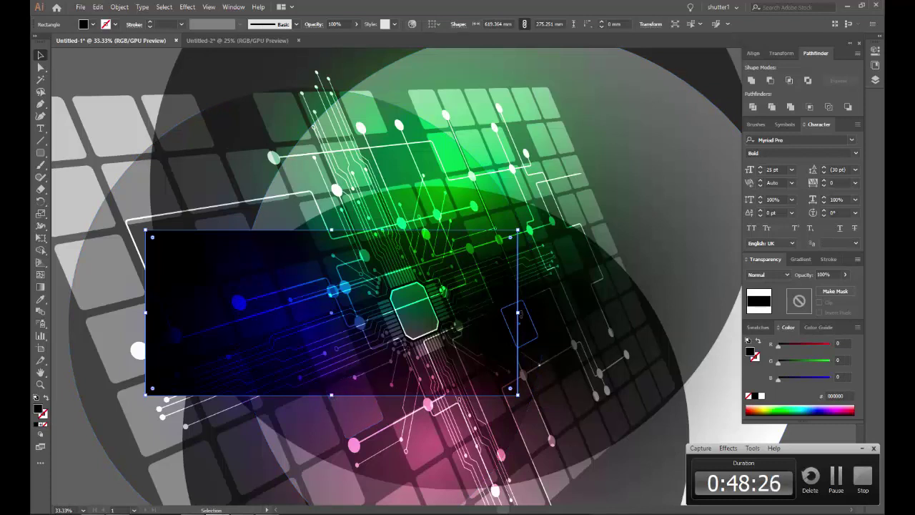
mouse_move(518, 313)
left_mouse_down()
mouse_move(551, 312)
mouse_move(541, 312)
left_mouse_up()
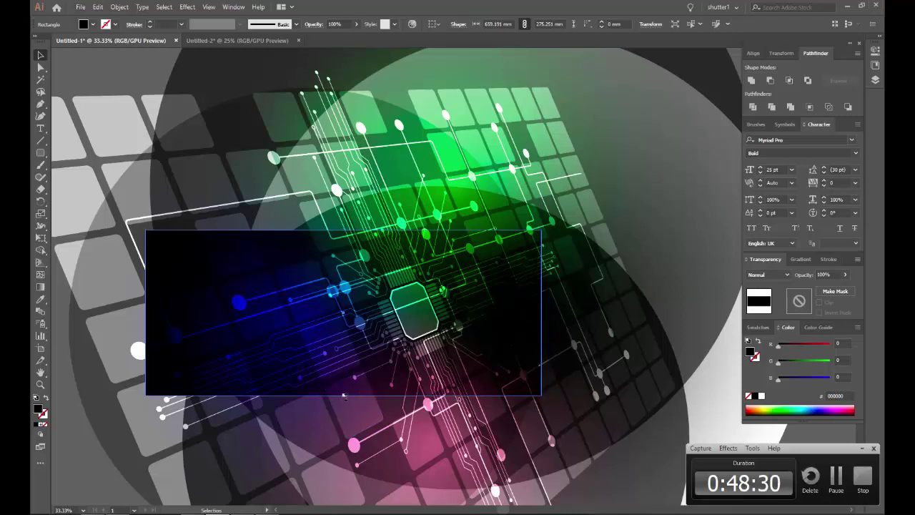
left_click_drag(344, 395, 344, 404)
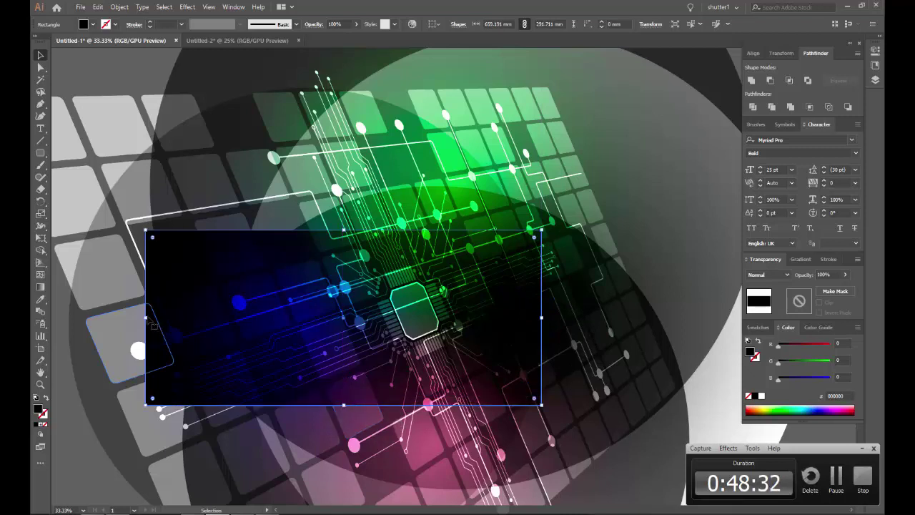
left_click_drag(145, 317, 131, 317)
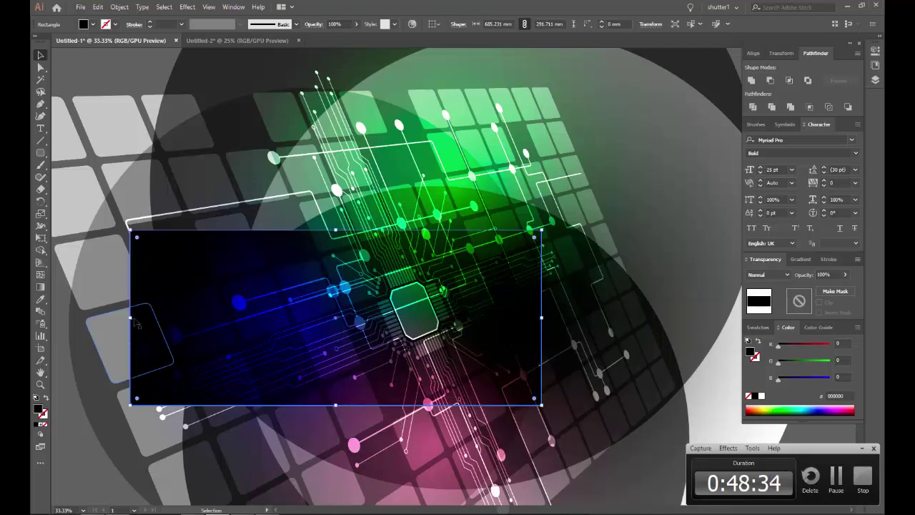
scroll(333, 304, "up", 1)
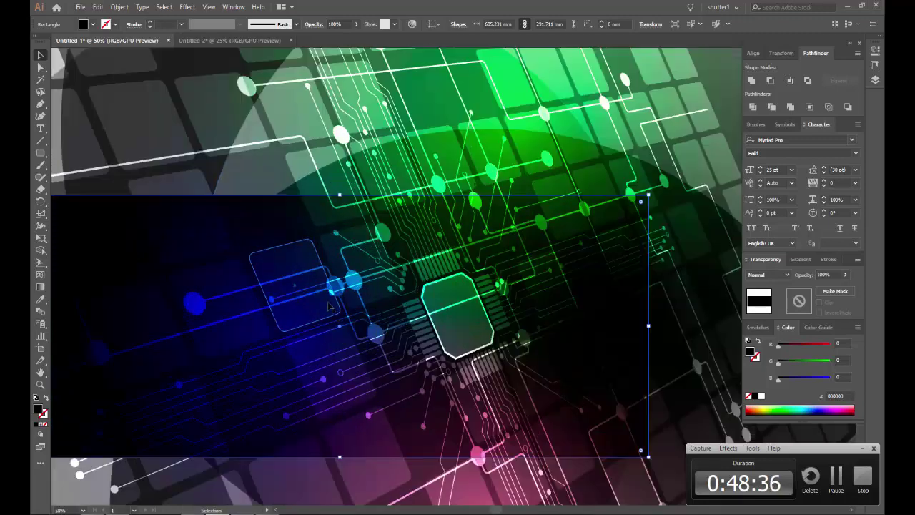
left_click_drag(332, 304, 345, 222)
mouse_move(445, 233)
left_mouse_down()
mouse_move(456, 176)
mouse_move(451, 357)
mouse_move(464, 318)
mouse_move(437, 307)
left_mouse_up()
scroll(464, 318, "down", 1)
key("v")
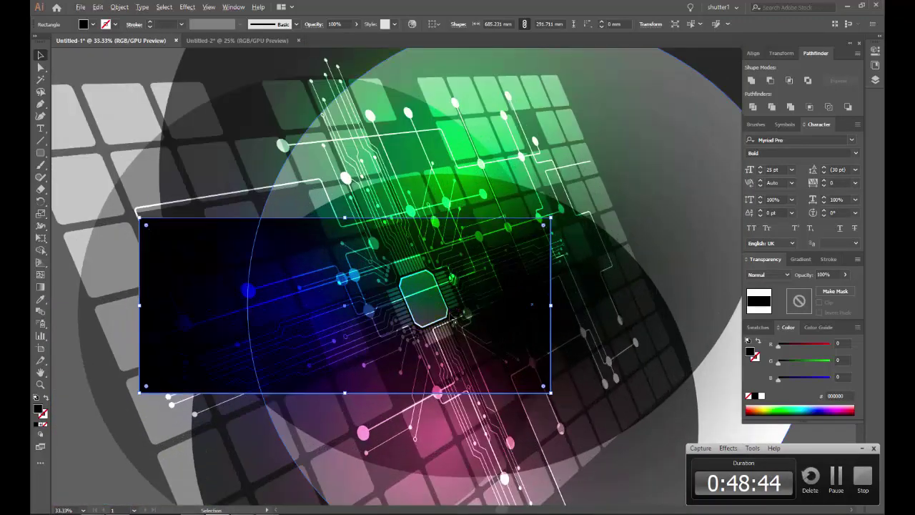
scroll(449, 312, "down", 1)
Step: Drop an orange-brown swatch on the large glow circle's left gradient stop for a gold glow
left_click(643, 301)
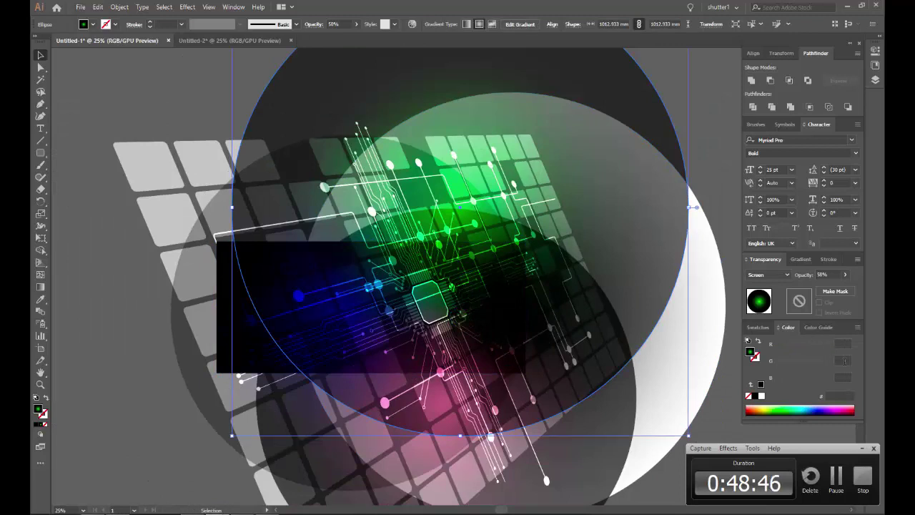
left_click(807, 259)
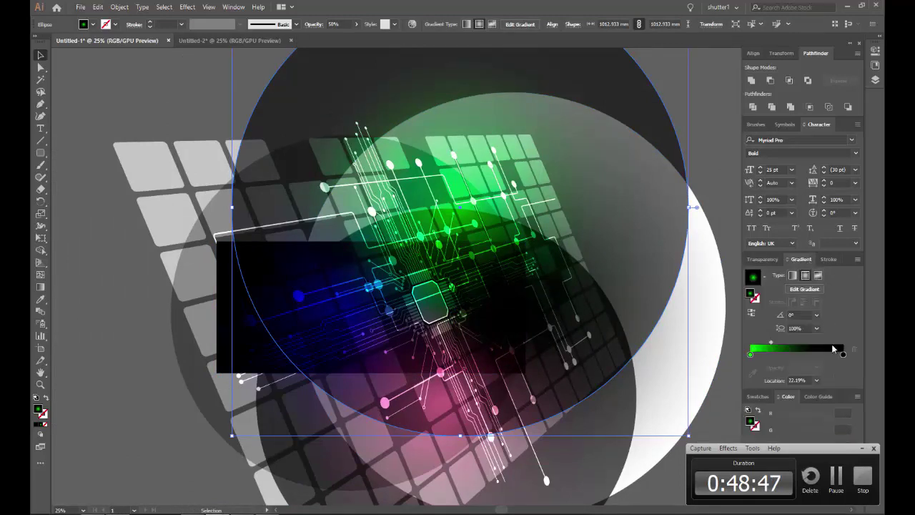
left_click(758, 396)
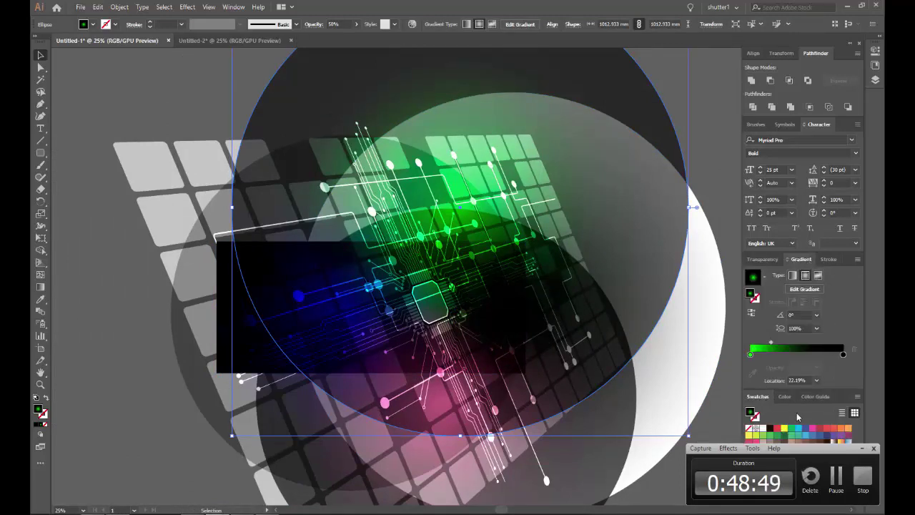
left_click(862, 449)
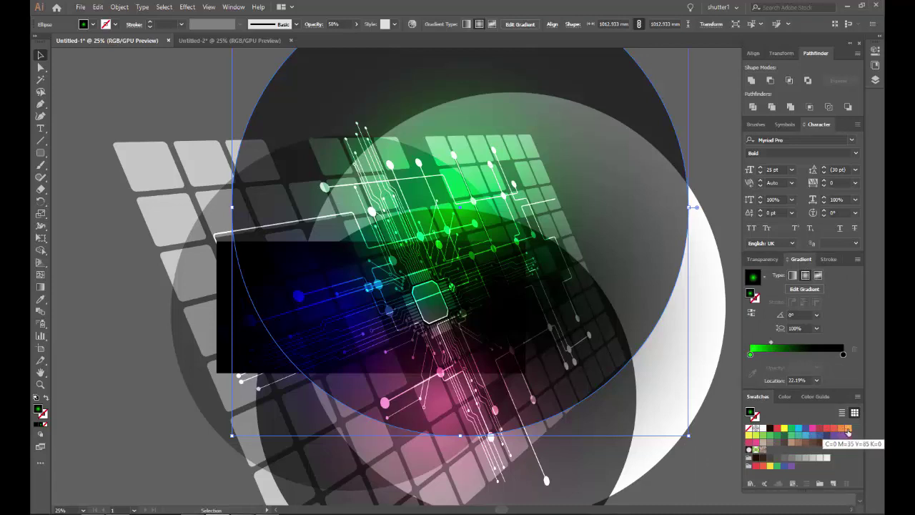
left_click_drag(750, 354, 752, 358)
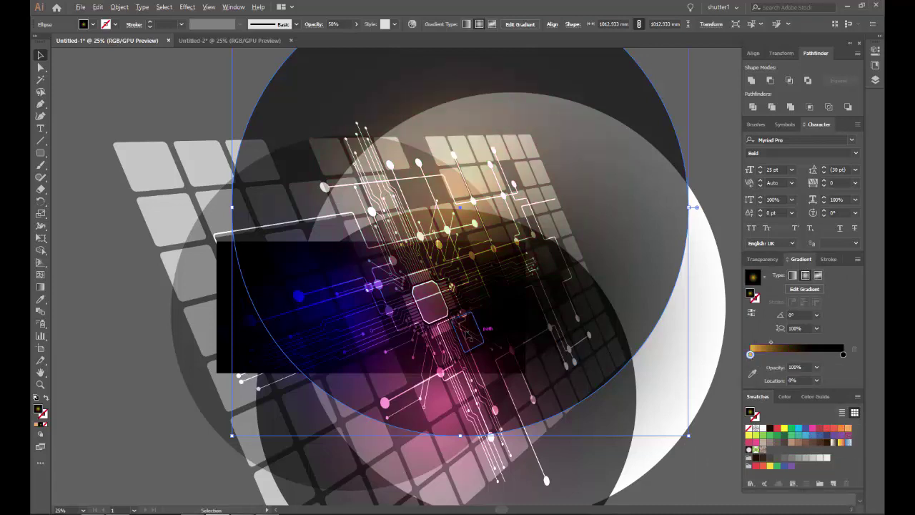
key("a")
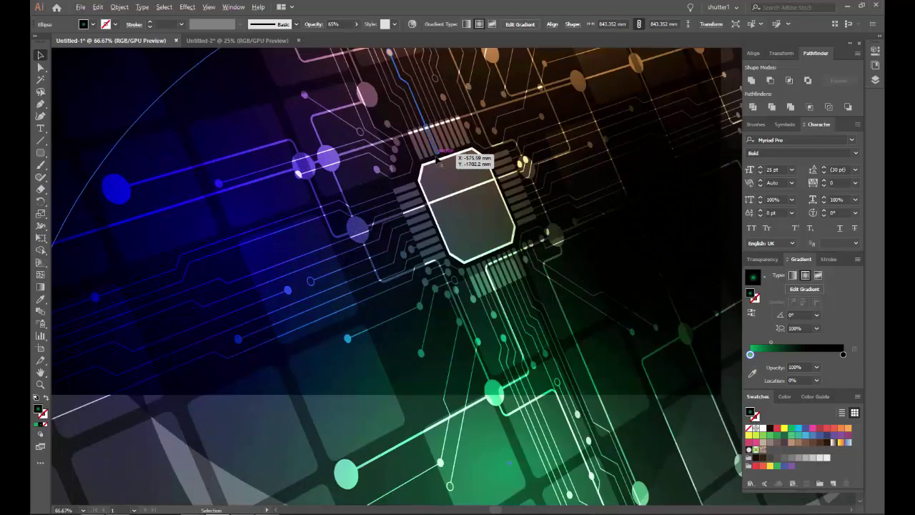
Step: Pan across the artwork to inspect the blue, gold and green glows, then deselect everything
scroll(428, 143, "up", 2, "alt")
mouse_move(474, 157)
left_mouse_down()
mouse_move(480, 278)
mouse_move(492, 253)
left_mouse_up()
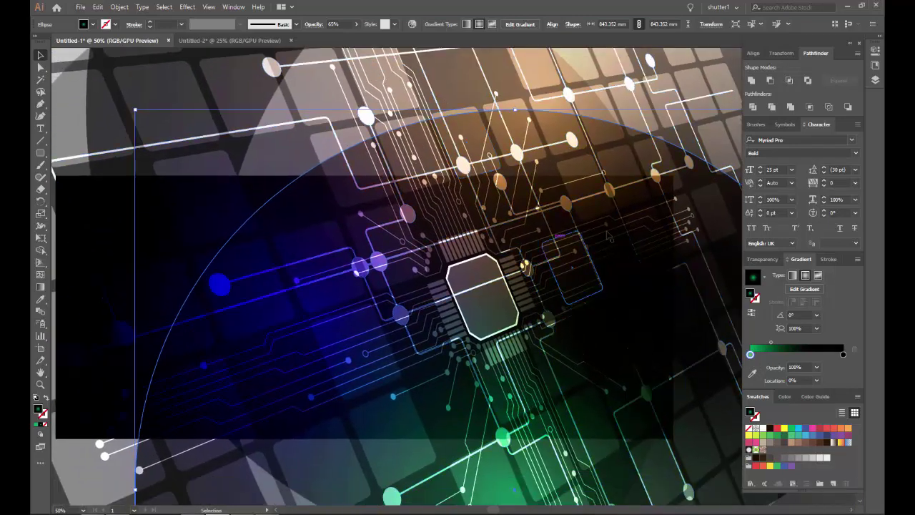
scroll(493, 253, "down", 4, "alt")
left_click(291, 285)
scroll(357, 236, "right", 3, "ctrl")
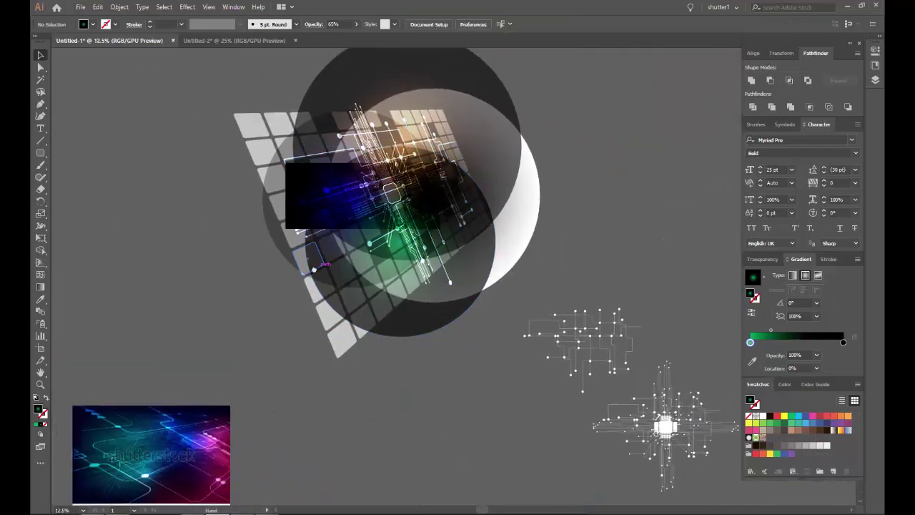
scroll(401, 214, "right", 2, "ctrl")
scroll(429, 200, "up", 1)
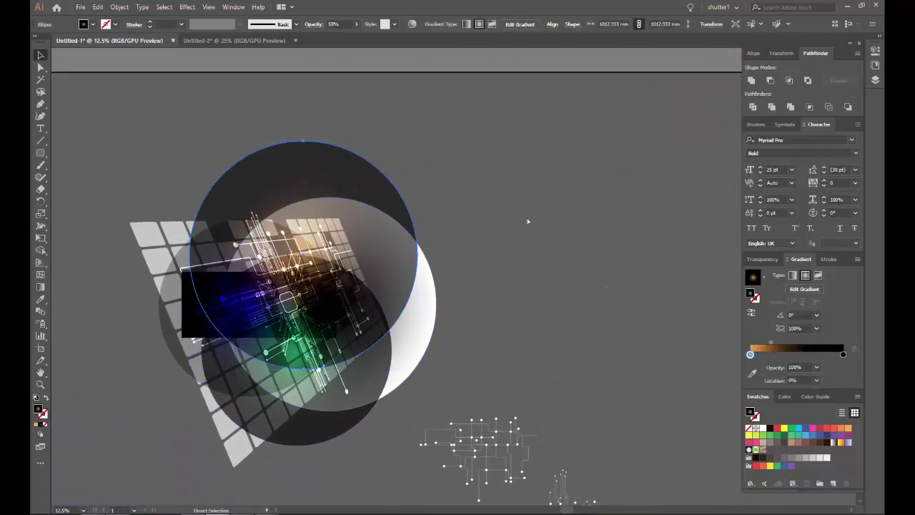
Step: Paste a copy of the glow circle and shrink it to a small circle beside the artwork
key("ctrl+v")
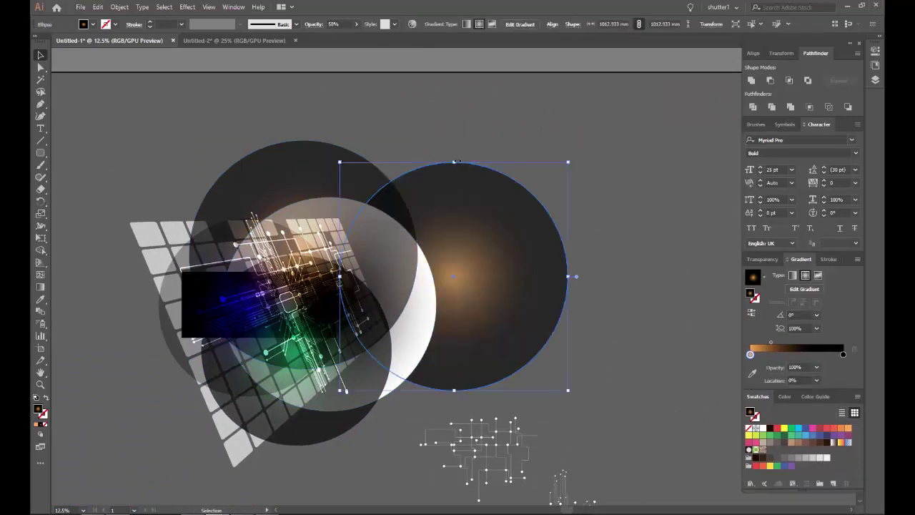
left_click_drag(454, 163, 458, 250)
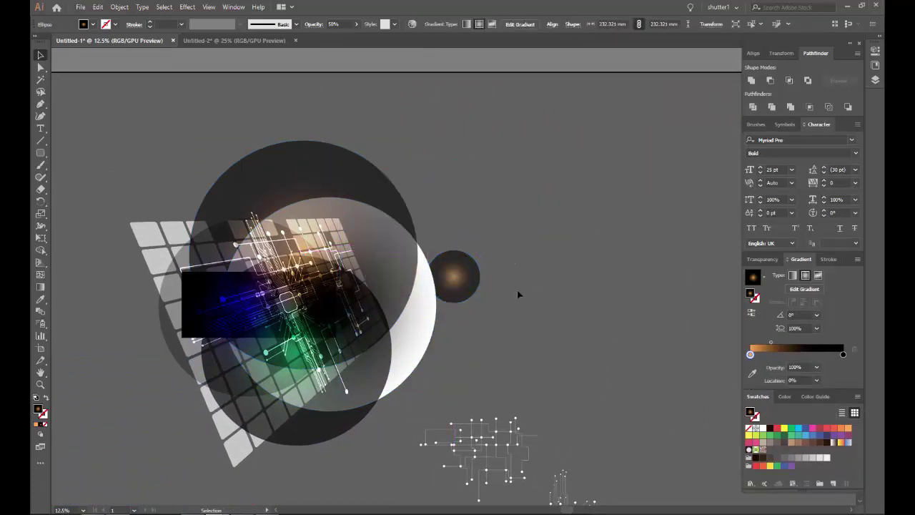
scroll(460, 281, "up", 3, "alt")
Step: Give the small circle 100% opacity, Color Dodge blending and a white-to-black radial gradient
left_click(765, 259)
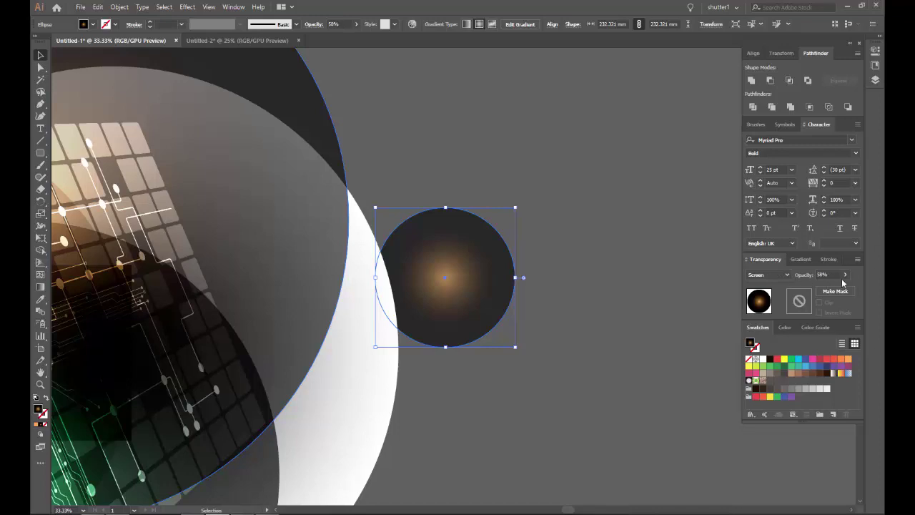
left_click_drag(822, 289, 877, 298)
left_click(786, 276)
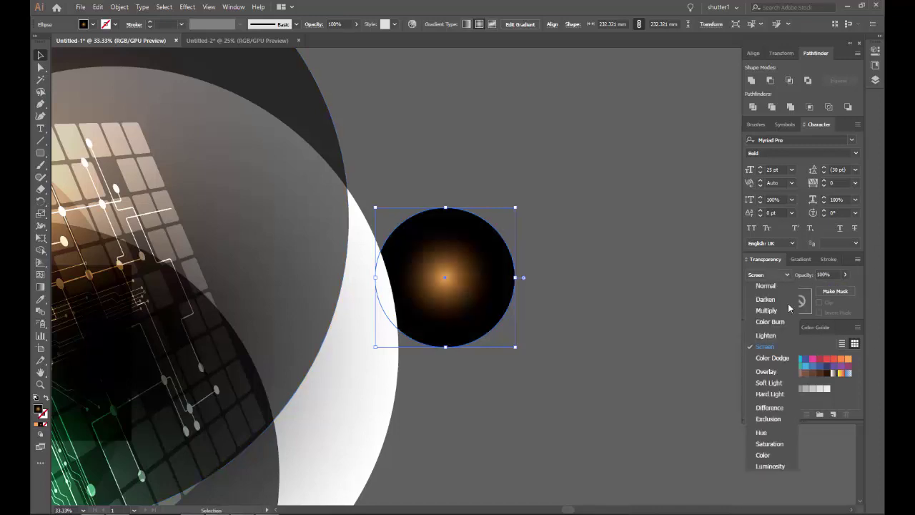
left_click(773, 358)
scroll(564, 327, "down", 1)
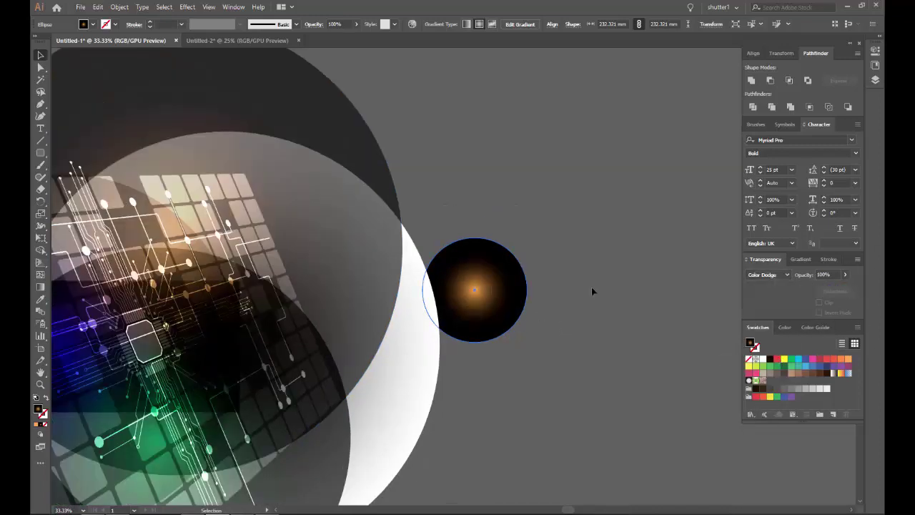
left_click(801, 258)
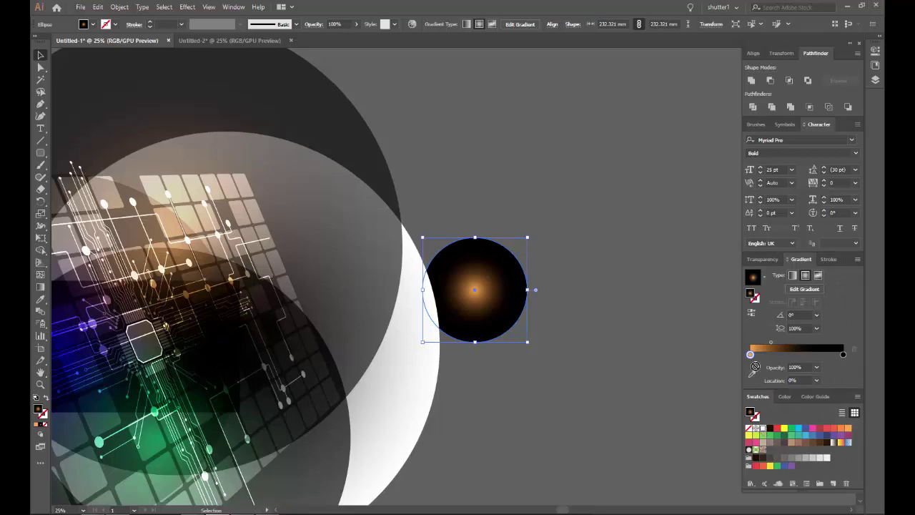
left_click(750, 355)
scroll(578, 317, "down", 1)
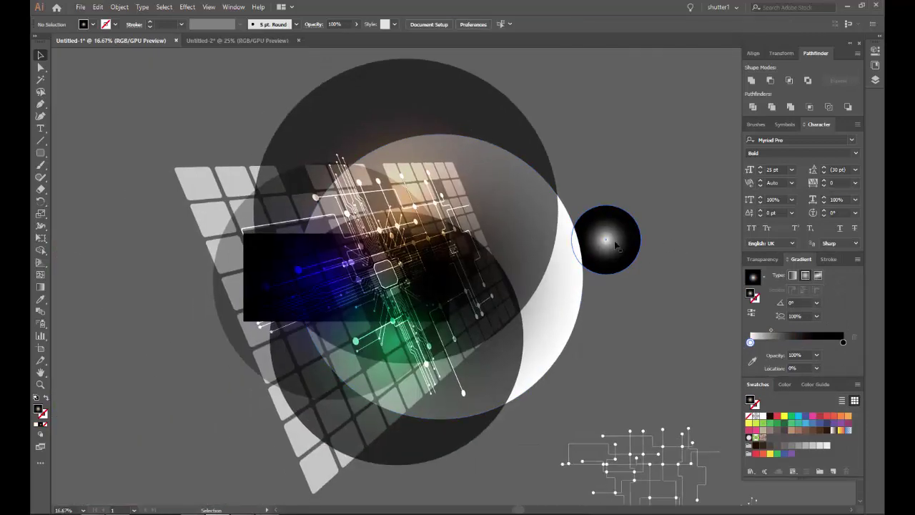
Step: Move the small glow onto the blue circuit, shrink it to about 74 mm and place it on a node
left_click_drag(578, 317, 366, 281)
scroll(381, 275, "up", 4)
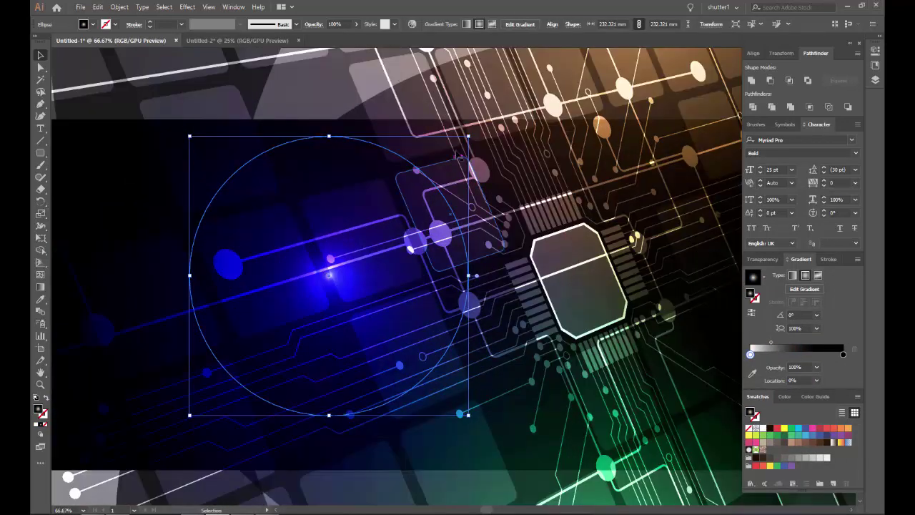
left_click_drag(468, 136, 373, 231)
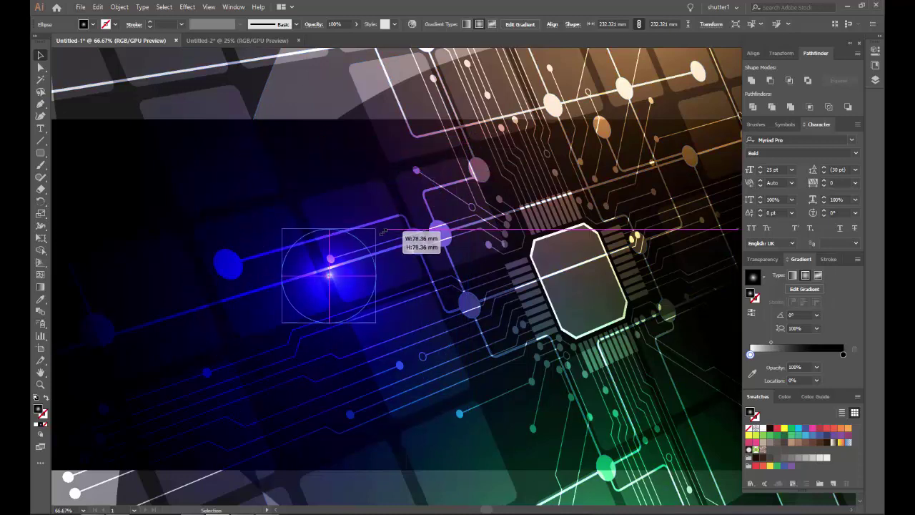
mouse_move(348, 275)
left_mouse_down()
mouse_move(391, 140)
mouse_move(525, 348)
left_mouse_up()
scroll(391, 139, "up", 2)
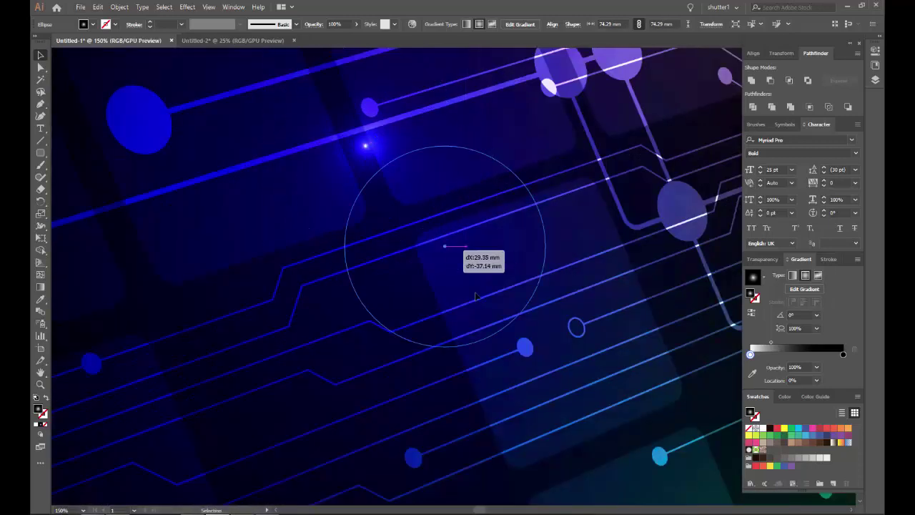
scroll(525, 348, "down", 3)
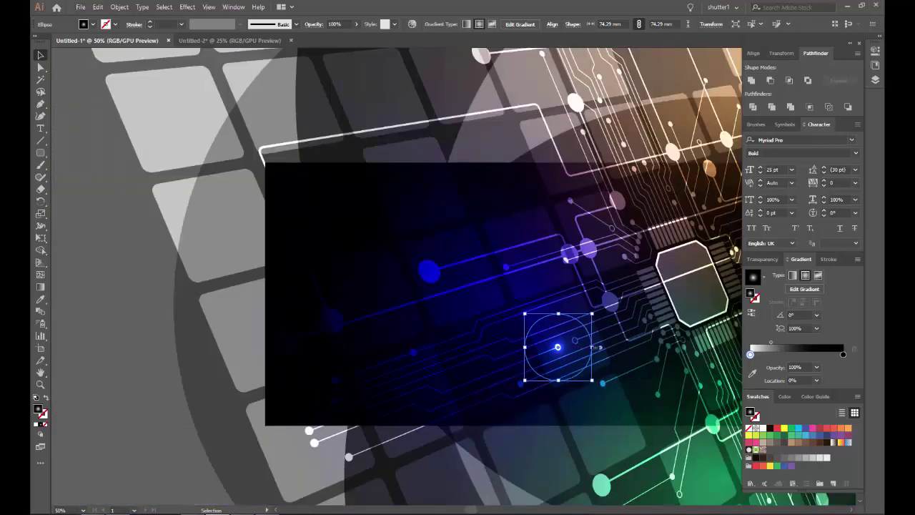
scroll(461, 261, "up", 3)
left_click_drag(461, 261, 626, 220)
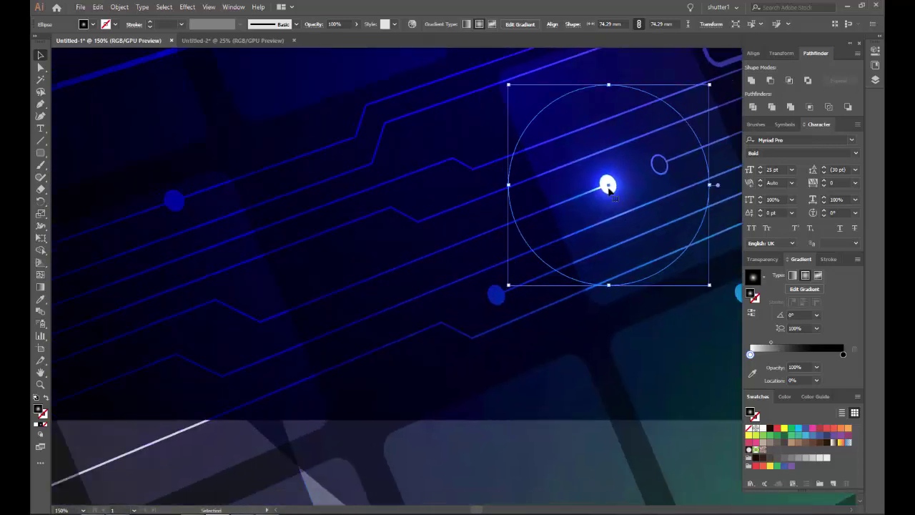
mouse_move(606, 186)
left_mouse_down()
mouse_move(177, 201)
mouse_move(103, 193)
mouse_move(490, 283)
mouse_move(543, 261)
left_mouse_up()
scroll(182, 203, "down", 1)
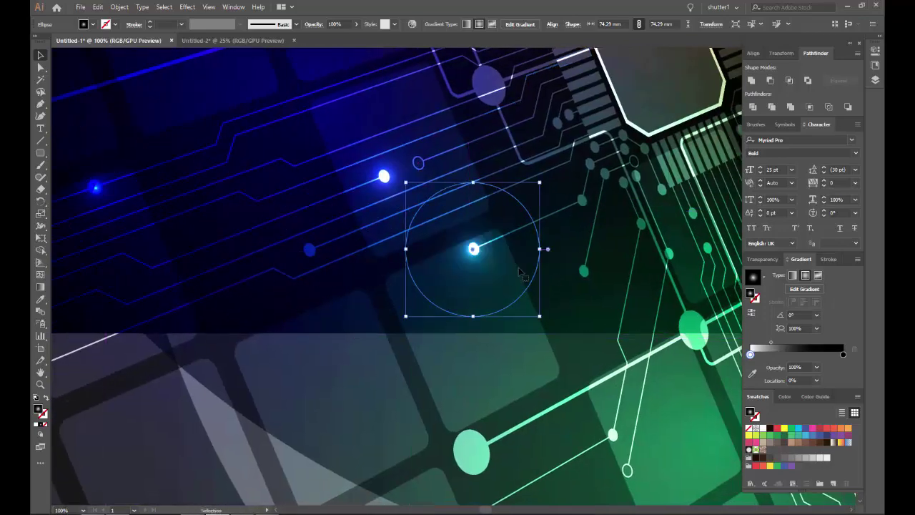
scroll(551, 257, "down", 3)
scroll(558, 254, "up", 1)
scroll(558, 254, "up", 1)
Step: Alt-drag glow copies onto nodes near the chip and down onto the green traces
left_click_drag(352, 342, 406, 181)
scroll(406, 182, "up", 4)
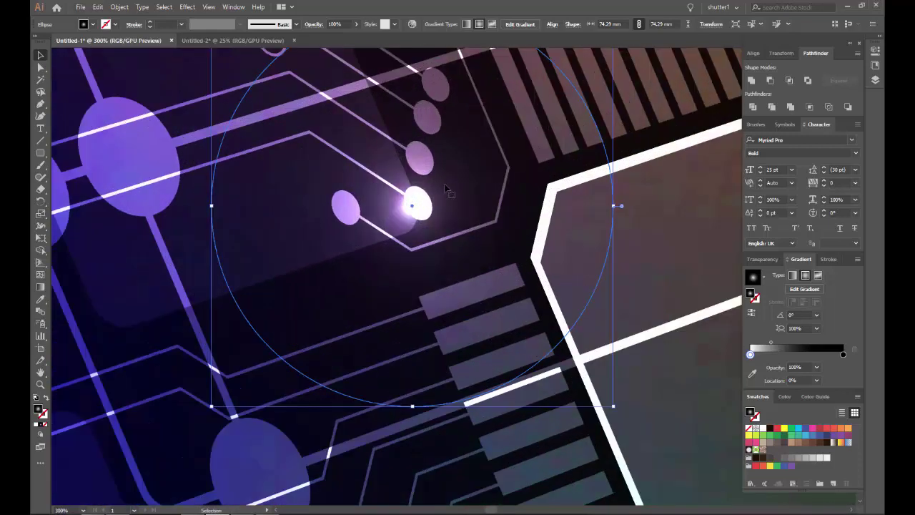
scroll(450, 184, "down", 4)
mouse_move(482, 194)
left_mouse_down()
mouse_move(399, 286)
mouse_move(517, 198)
left_mouse_up()
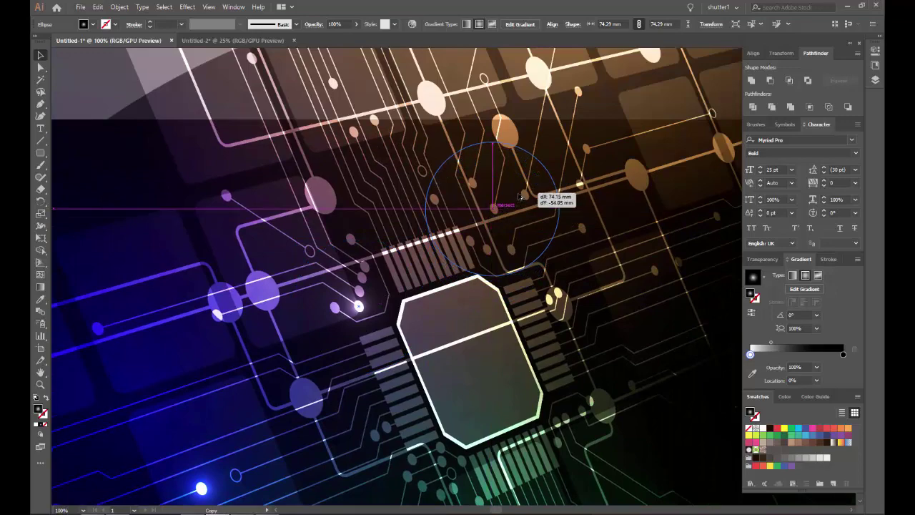
scroll(517, 198, "up", 3)
scroll(500, 215, "down", 3)
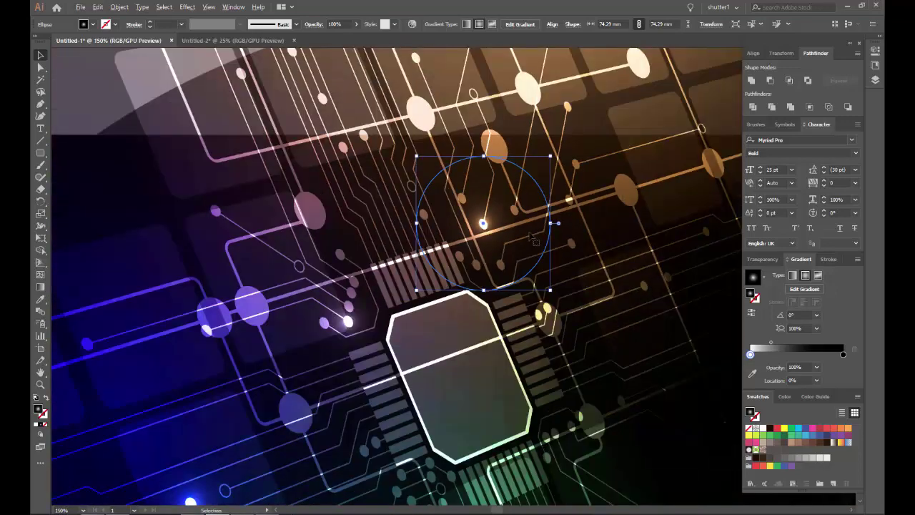
mouse_move(507, 193)
left_mouse_down()
mouse_move(342, 189)
mouse_move(500, 258)
left_mouse_up()
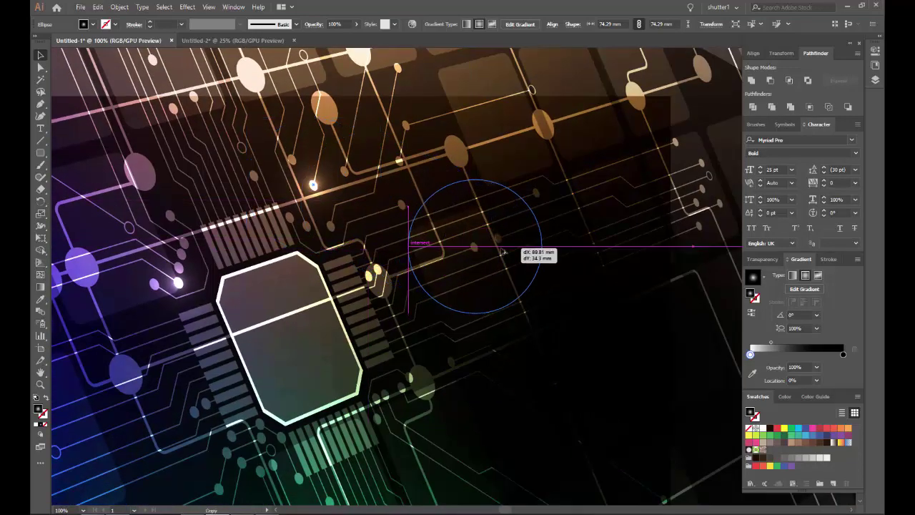
scroll(500, 258, "up", 3)
scroll(493, 249, "down", 1)
scroll(379, 127, "down", 1)
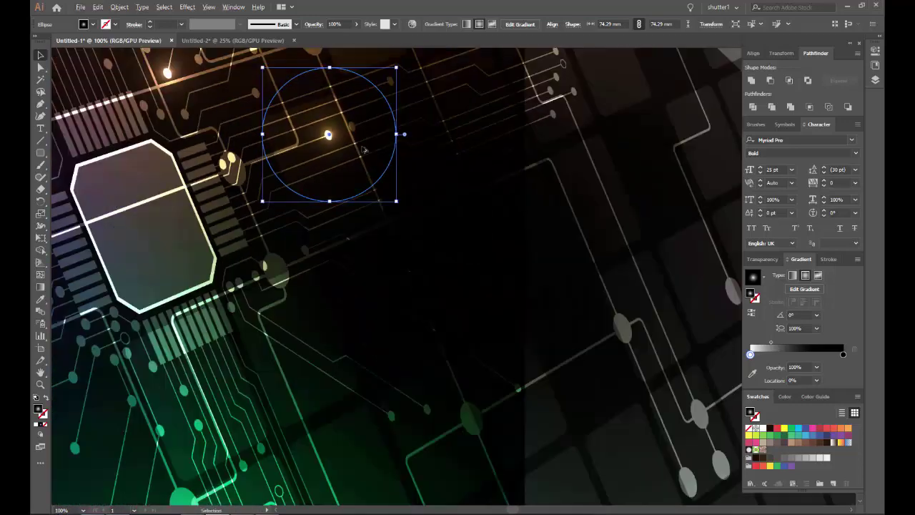
left_click_drag(376, 163, 466, 382)
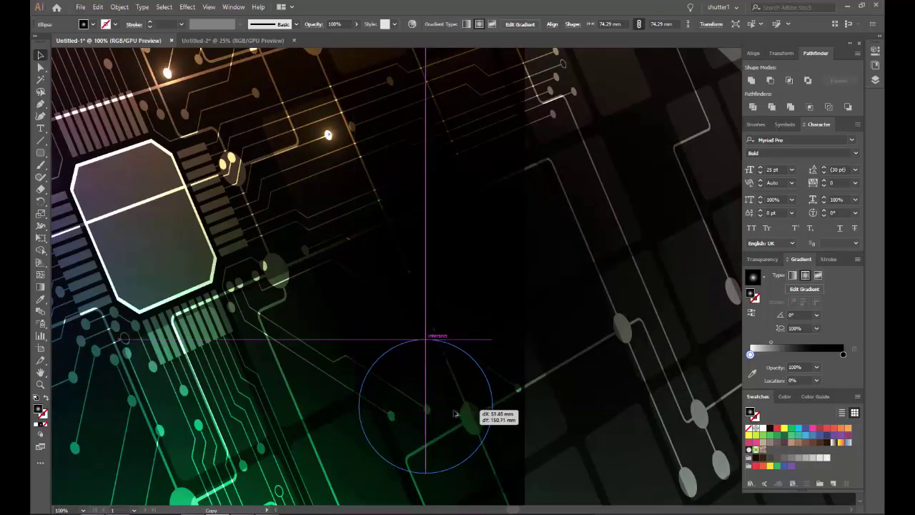
left_click_drag(457, 416, 458, 417)
Step: Add more glow copies on the traces above the chip, including the purple trace node
scroll(450, 408, "up", 5)
scroll(445, 384, "down", 4)
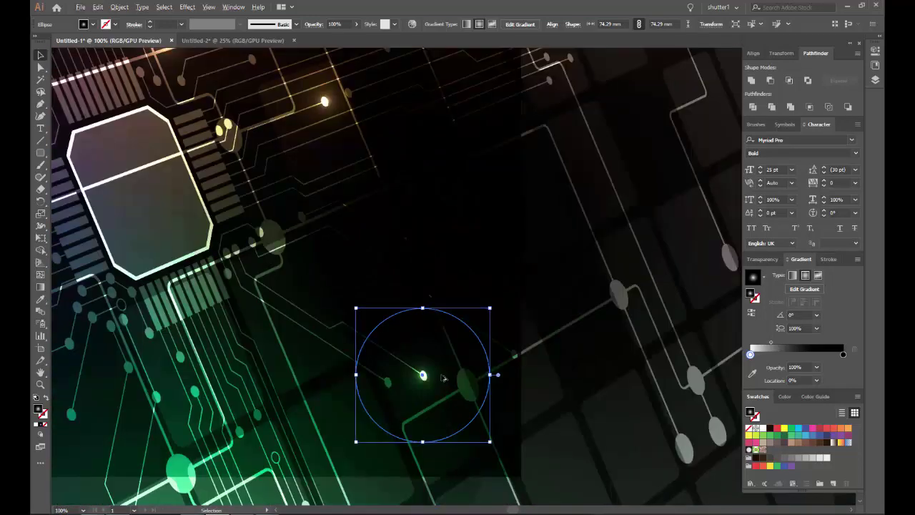
scroll(451, 375, "down", 1)
scroll(456, 365, "down", 1)
left_click_drag(453, 366, 291, 195)
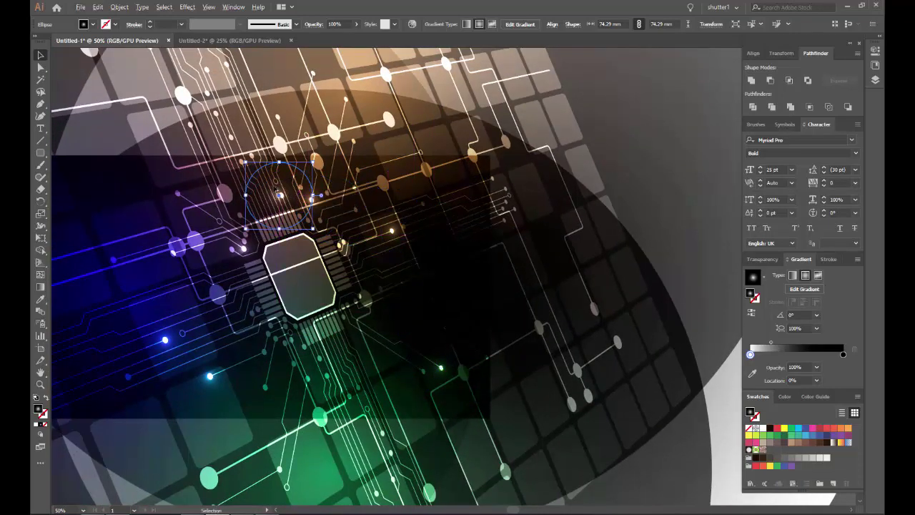
scroll(322, 208, "up", 6)
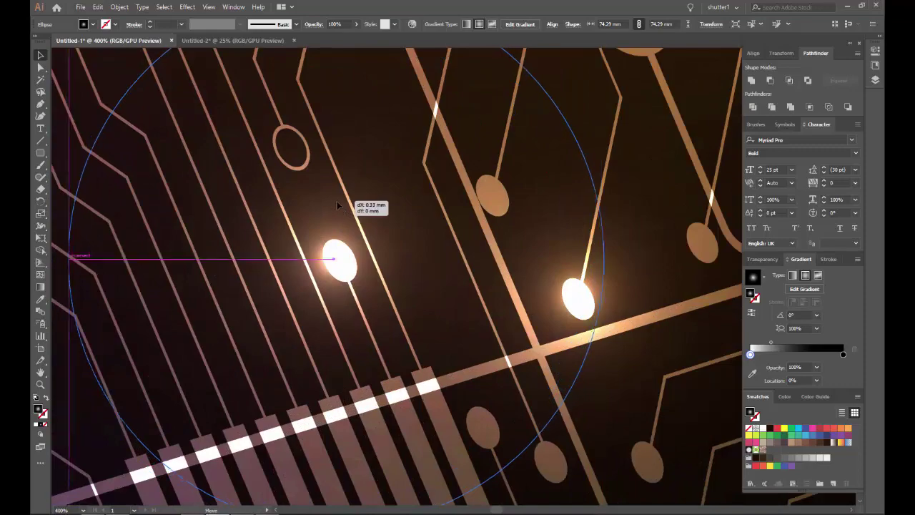
scroll(339, 214, "down", 7)
left_click_drag(370, 253, 442, 225)
scroll(443, 224, "up", 4)
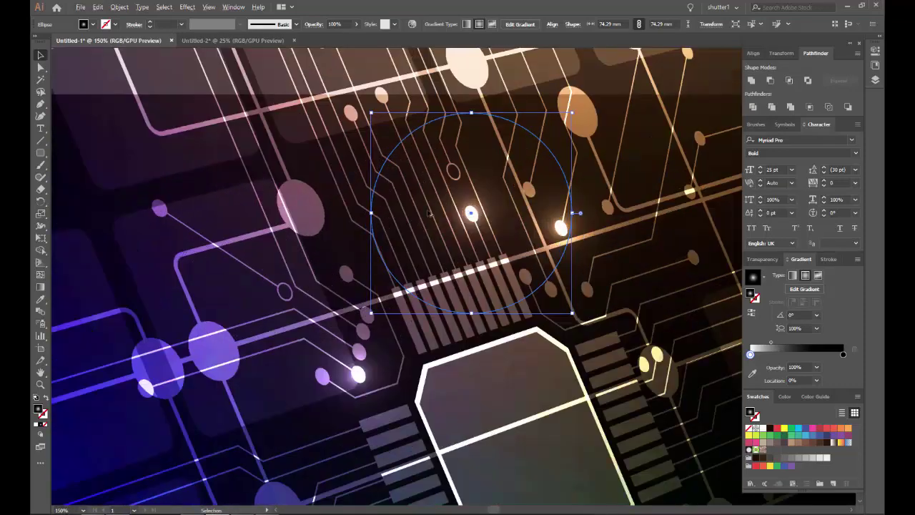
left_click_drag(484, 185, 184, 183)
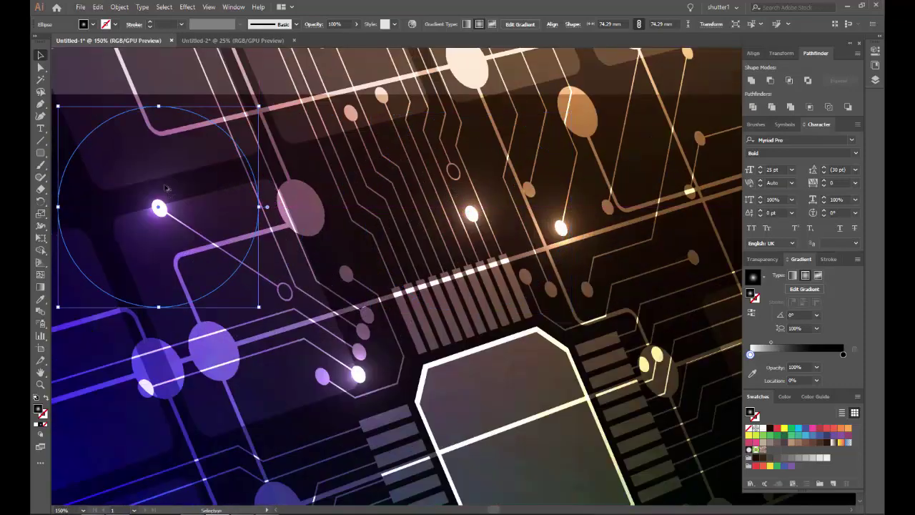
scroll(189, 191, "up", 2)
scroll(189, 191, "down", 4)
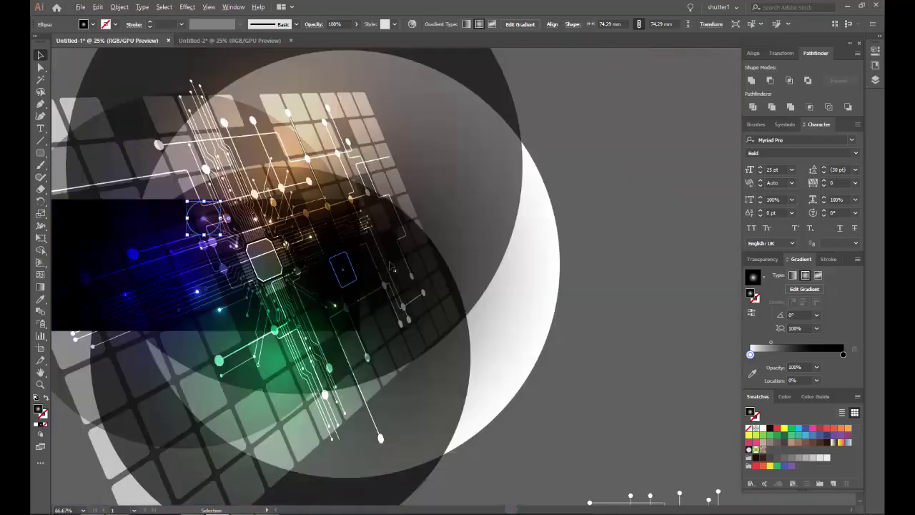
Step: Copy all the circuit artwork, paste it into Untitled-2 and enlarge it over the artboard
left_click(597, 304)
scroll(223, 228, "up", 2)
scroll(322, 271, "up", 2)
scroll(393, 269, "down", 6)
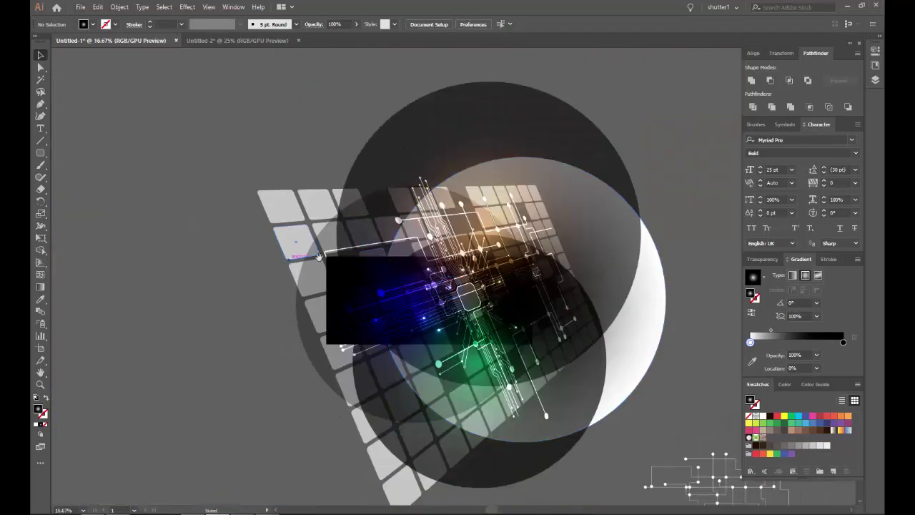
left_click_drag(319, 257, 274, 252)
left_click_drag(594, 374, 557, 285)
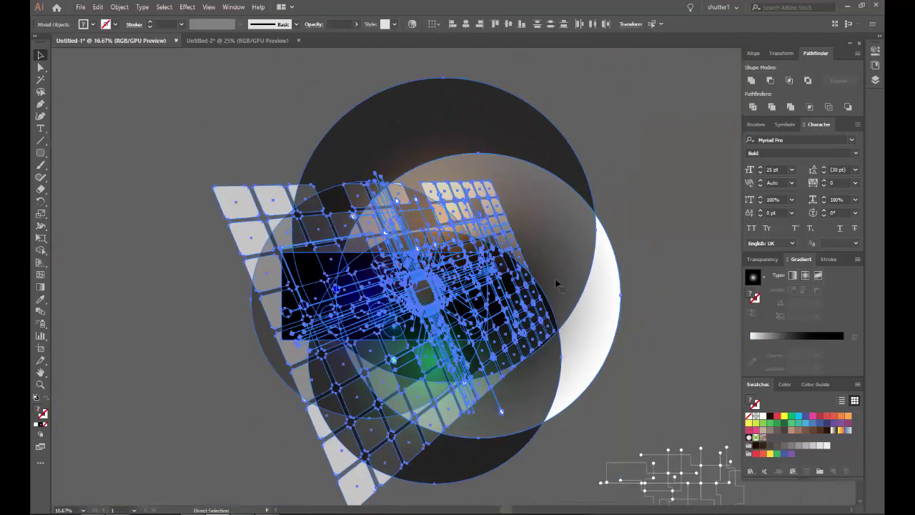
left_click(266, 40)
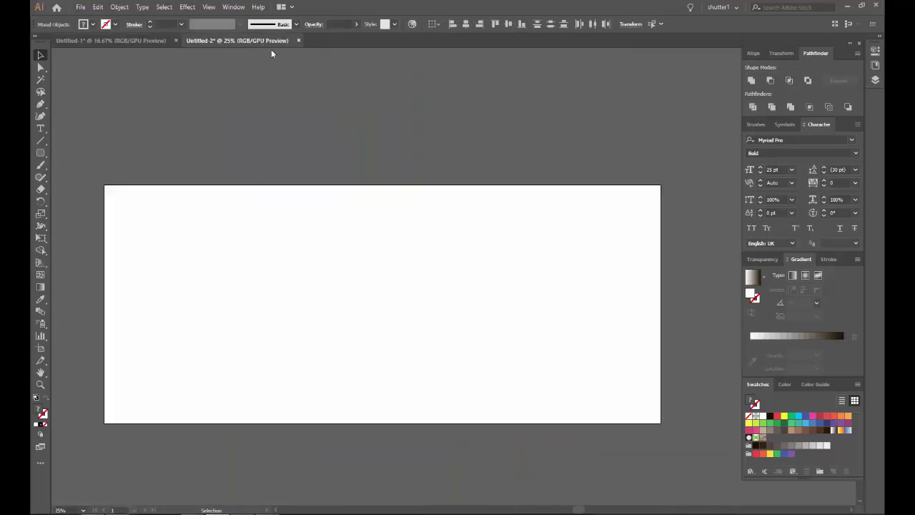
key("ctrl+v")
key("ctrl+minus")
key("ctrl+minus")
key("ctrl+minus")
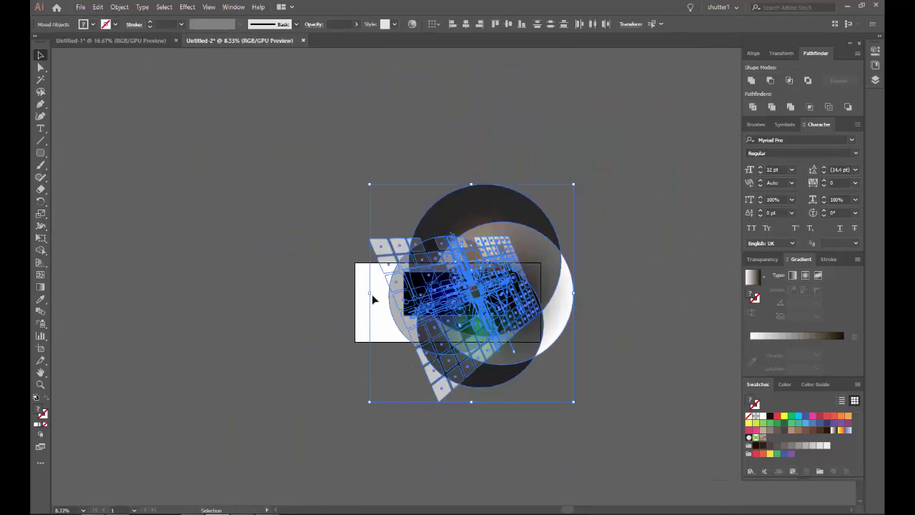
left_click_drag(372, 299, 183, 275)
left_click(191, 266)
Step: Erase the artwork overhanging the Untitled-2 artboard on the left, right, top and bottom
key("shift+e")
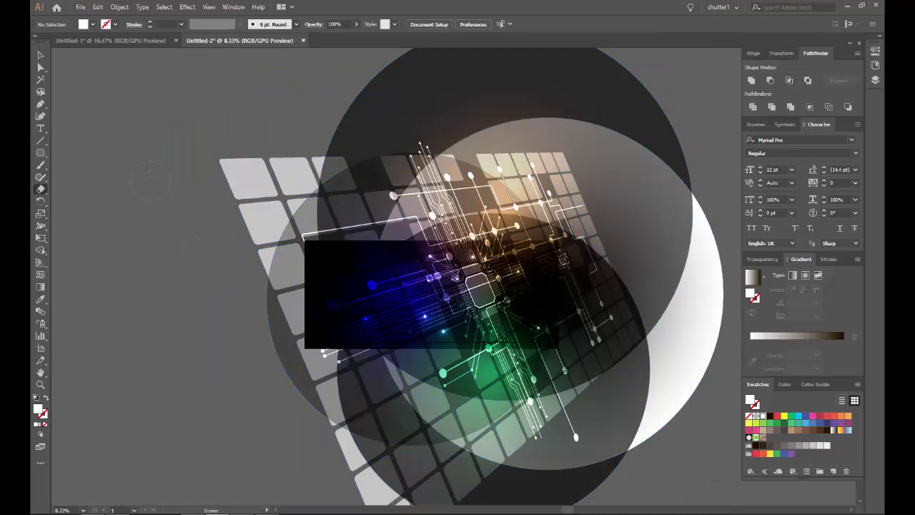
left_click_drag(129, 118, 311, 426)
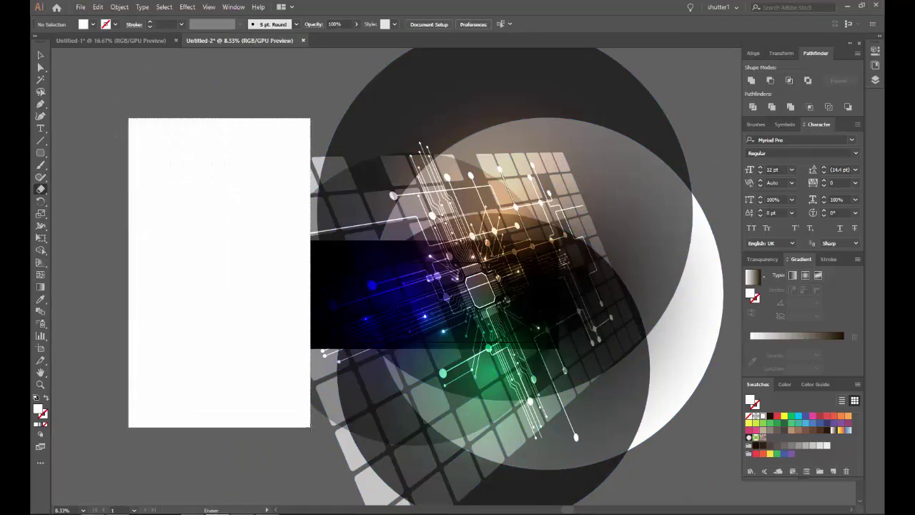
left_click_drag(622, 258, 441, 257)
left_click_drag(594, 134, 374, 493)
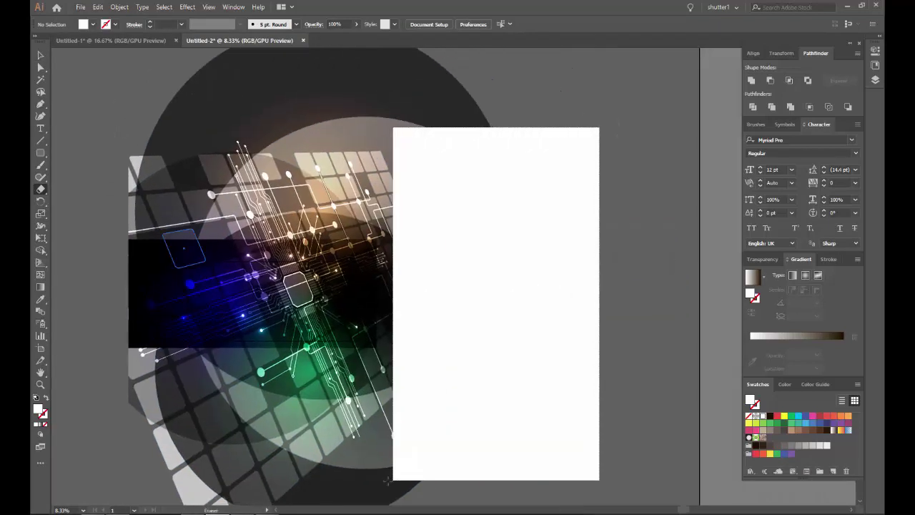
left_click_drag(460, 343, 487, 462)
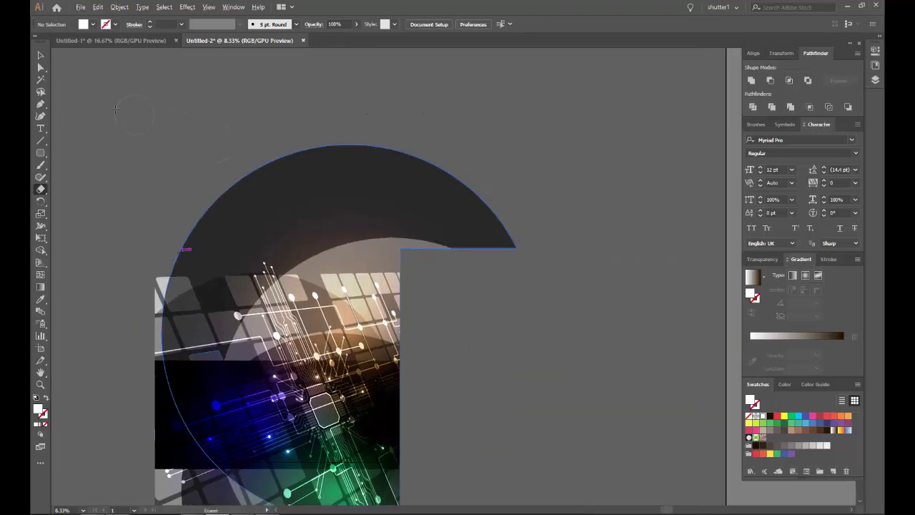
left_click_drag(85, 100, 574, 360)
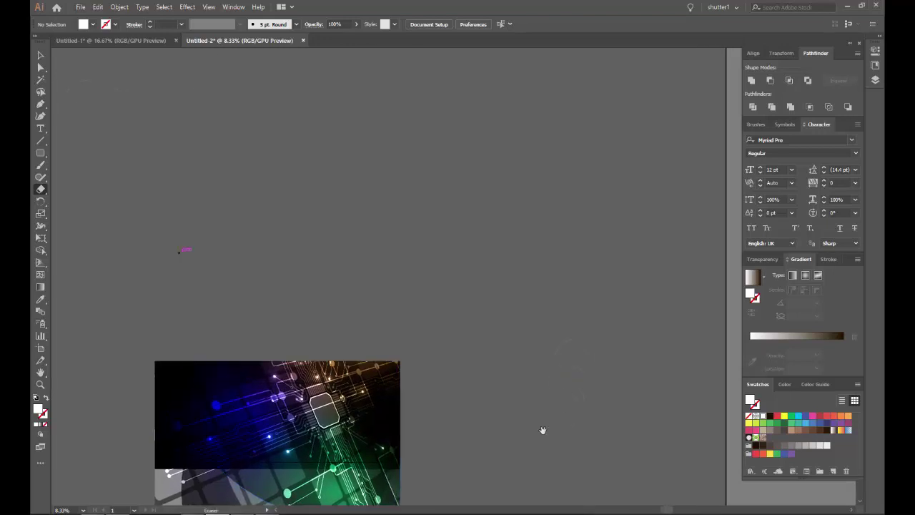
left_click_drag(543, 429, 608, 160)
mouse_move(137, 467)
left_mouse_down()
mouse_move(528, 238)
mouse_move(553, 196)
left_mouse_up()
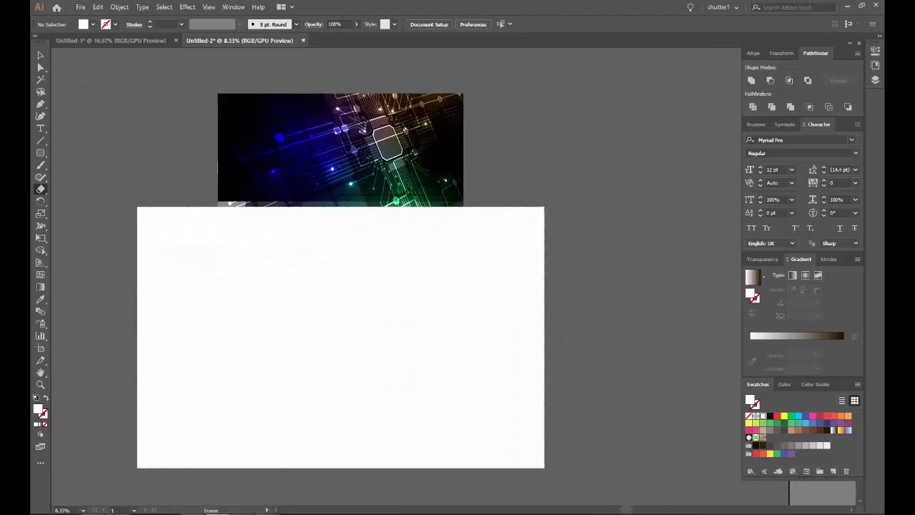
left_click_drag(564, 152, 549, 205)
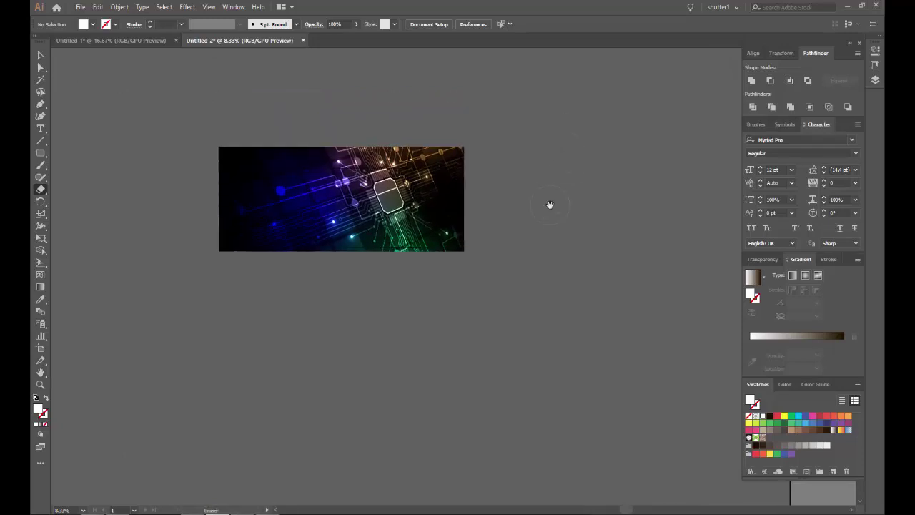
scroll(540, 125, "up", 3)
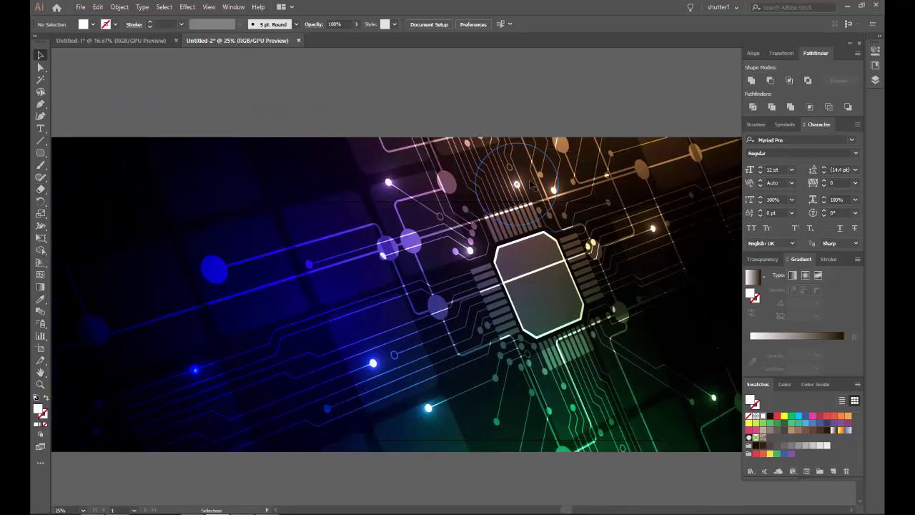
scroll(539, 126, "down", 1)
scroll(663, 134, "right", 2)
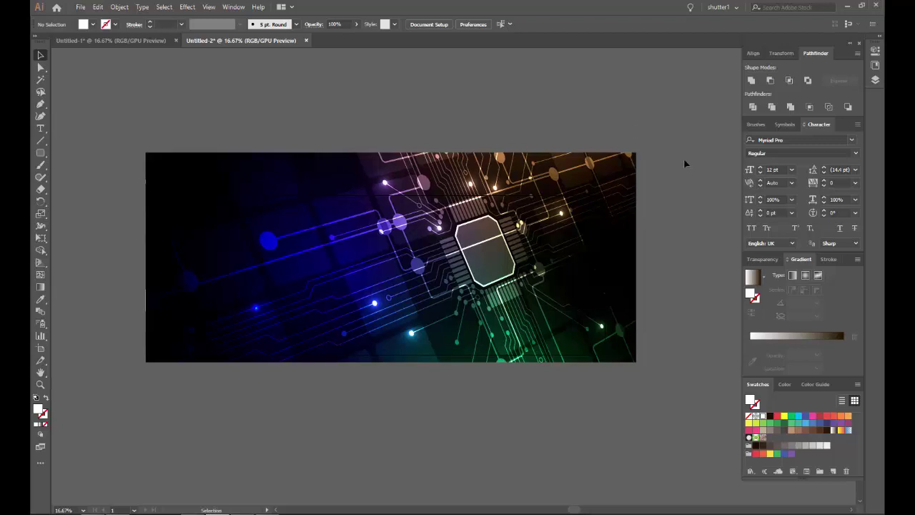
key("alt+Tab")
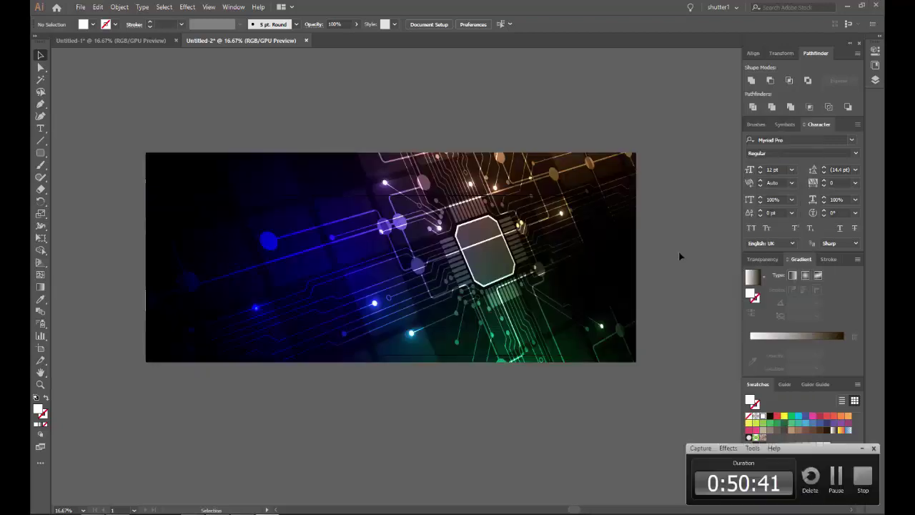